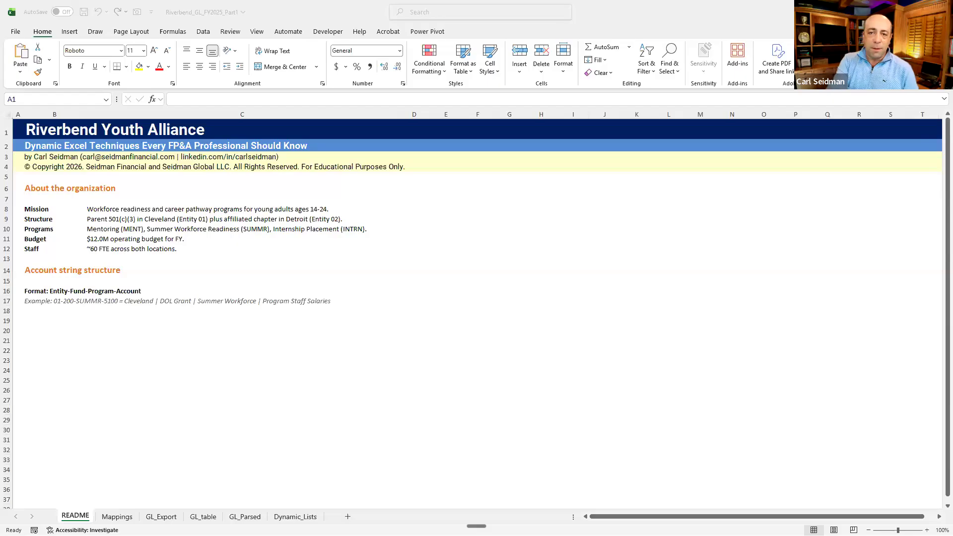
- On the GL_Export sheet, total the Amount data in cell J1 with the formula =SUM(F2:F1280)
click(118, 517)
click(160, 517)
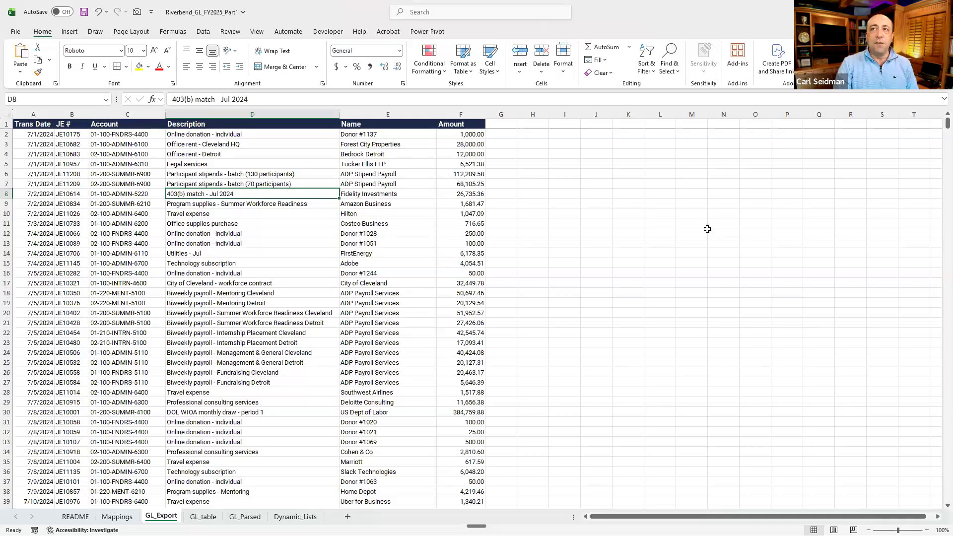
click(603, 128)
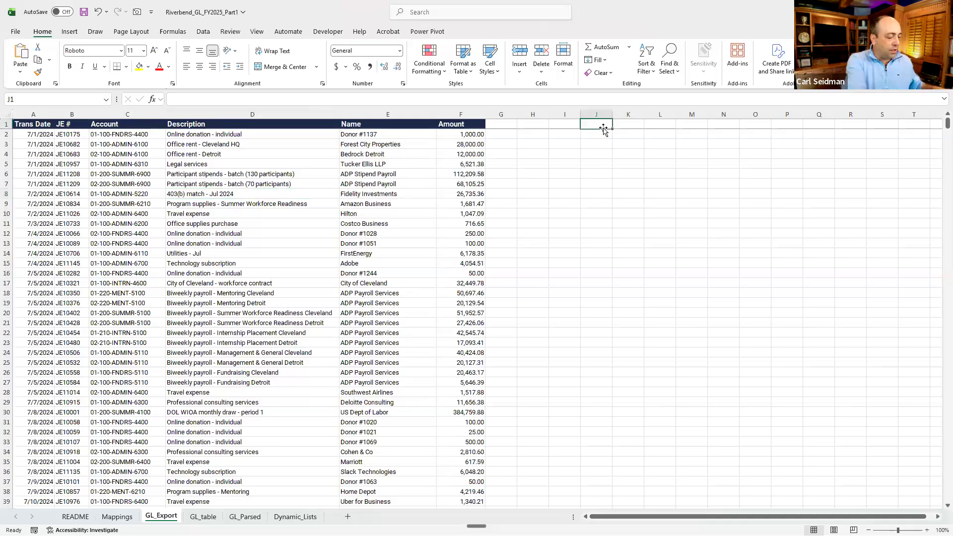
text(=SUM()
key(Left)
key(Left)
key(Left)
key(Left)
key(Down)
key(ctrl+shift+Down)
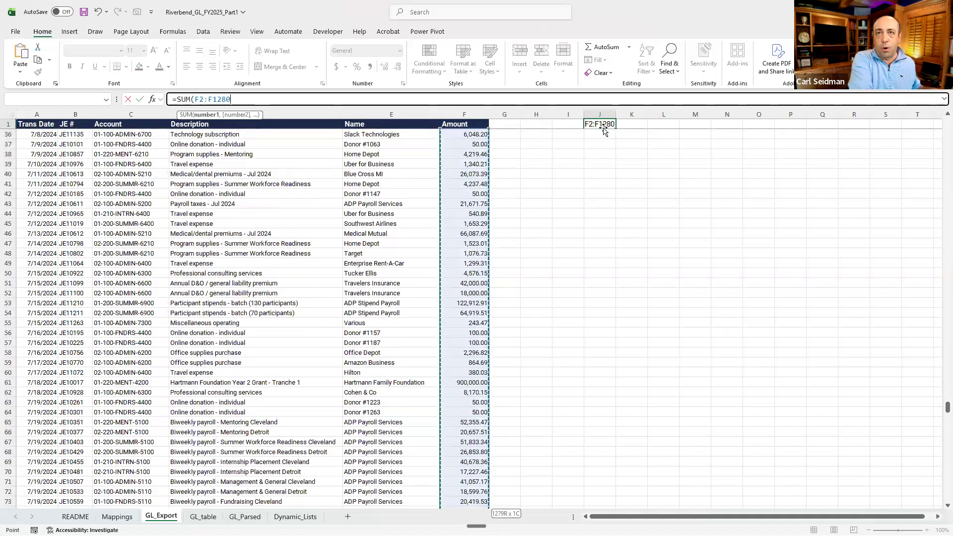
key(Return)
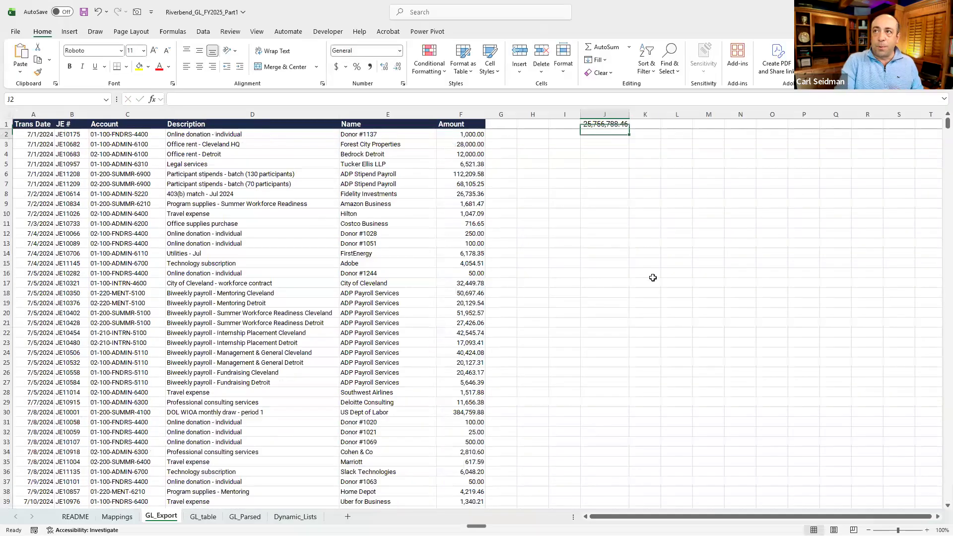
key(Up)
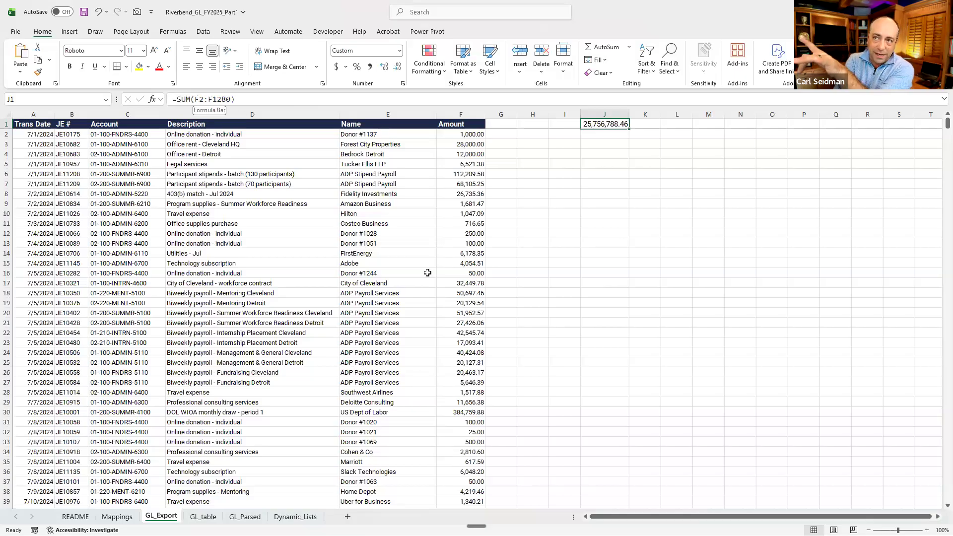
- Change the total formula in J1 to =SUM(F:F) so it covers the entire Amount column
click(478, 305)
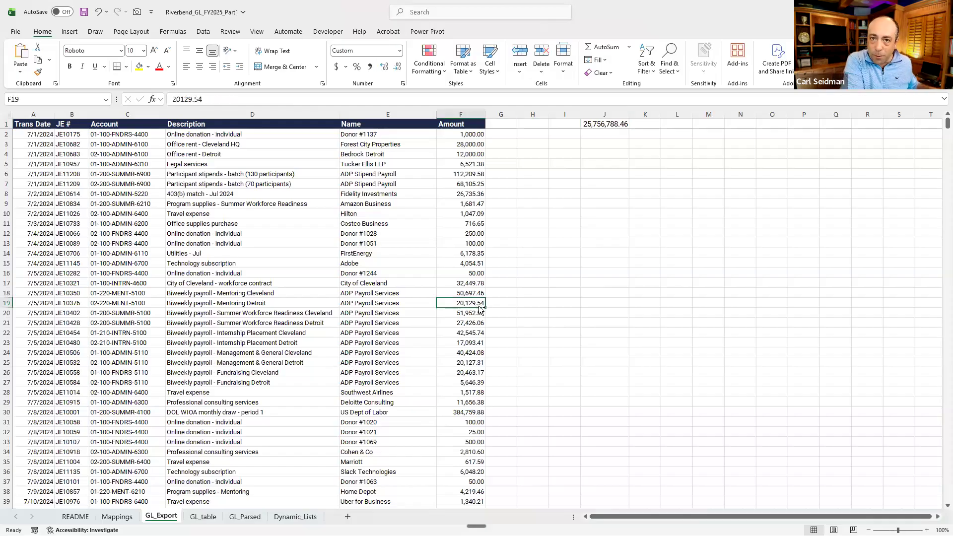
double_click(478, 307)
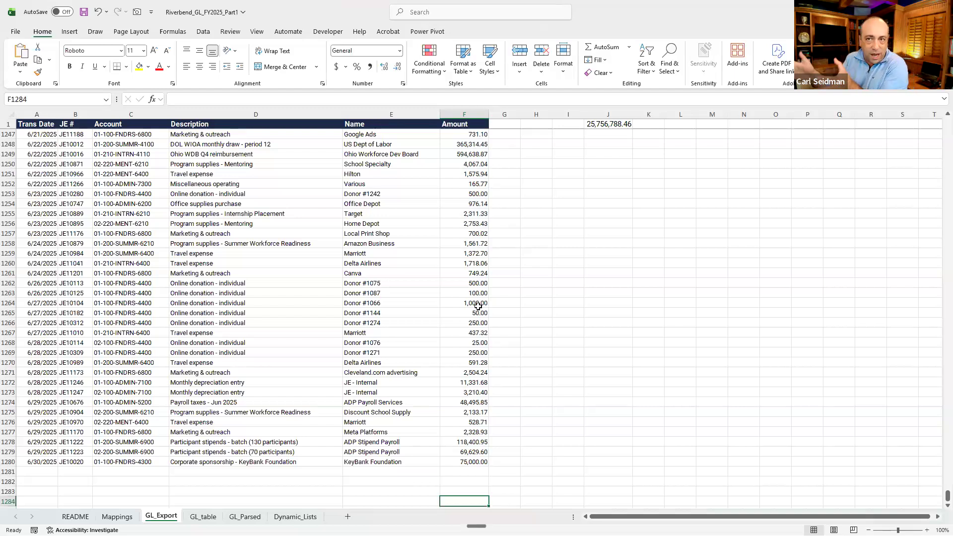
scroll(387, 377, down, 4)
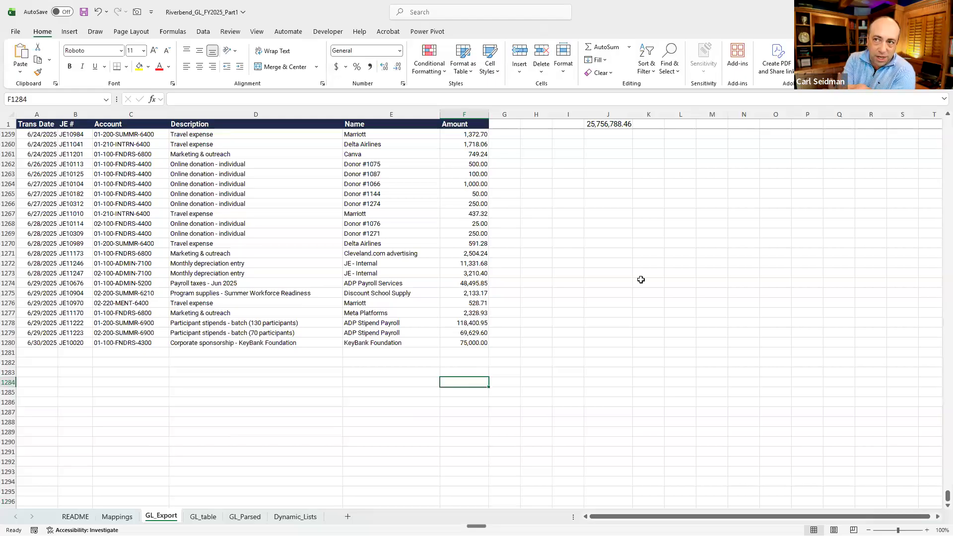
click(625, 123)
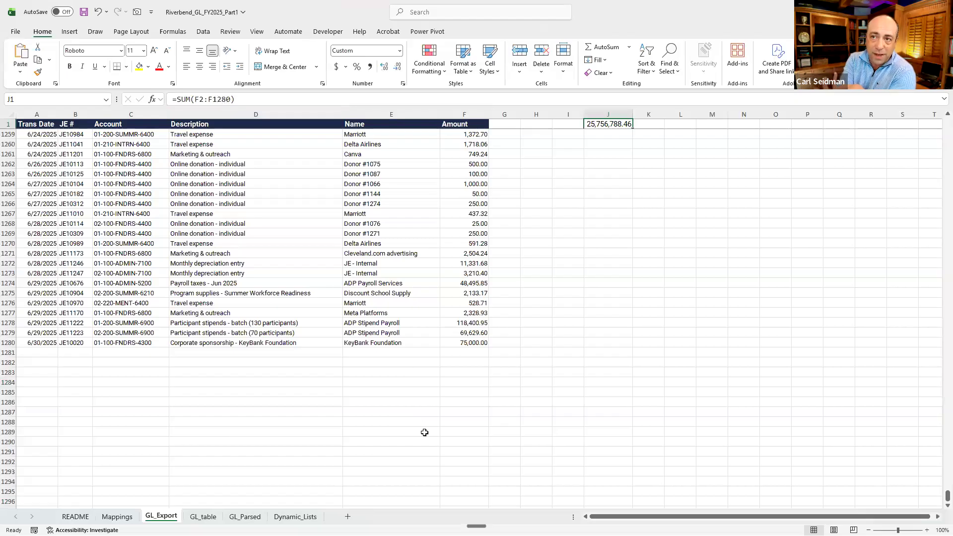
click(450, 420)
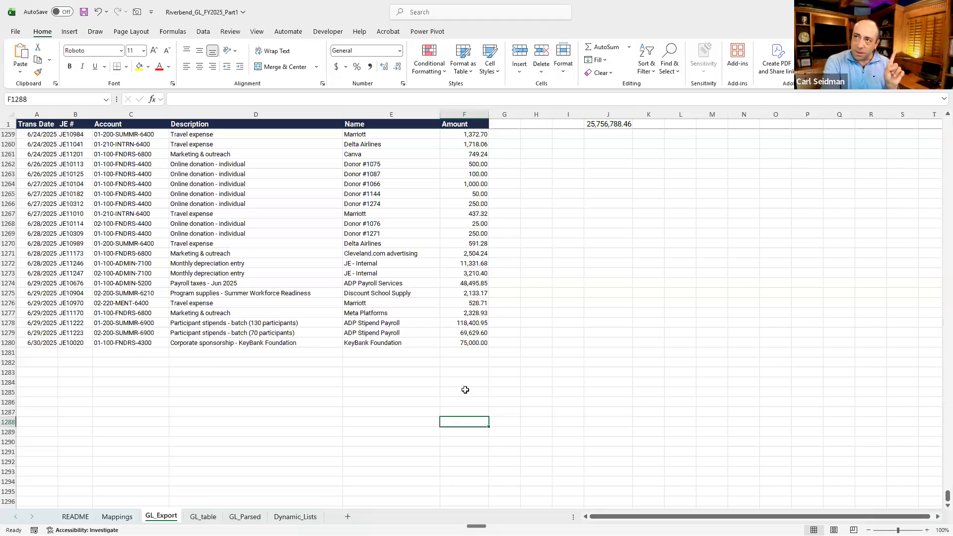
click(610, 126)
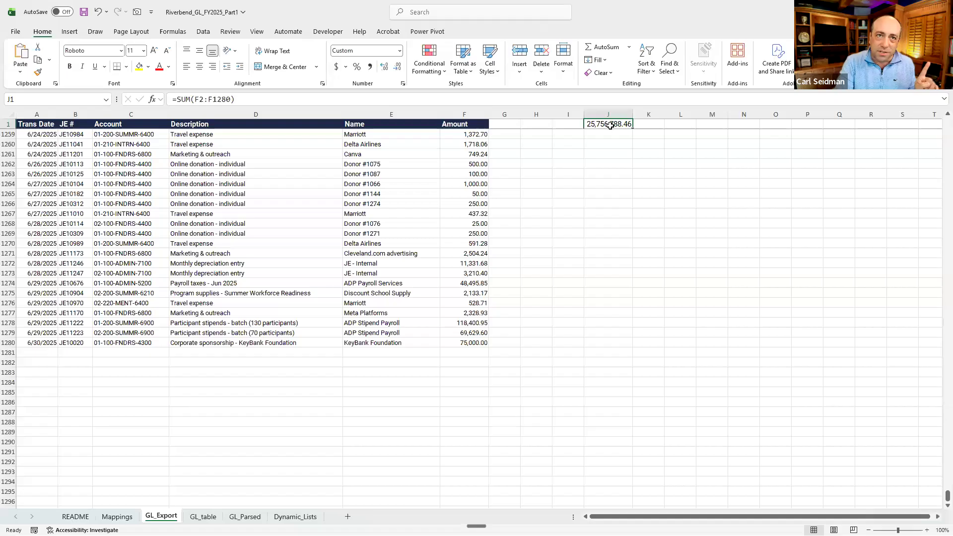
click(203, 99)
key(BackSpace)
drag(208, 99, 226, 100)
key(BackSpace)
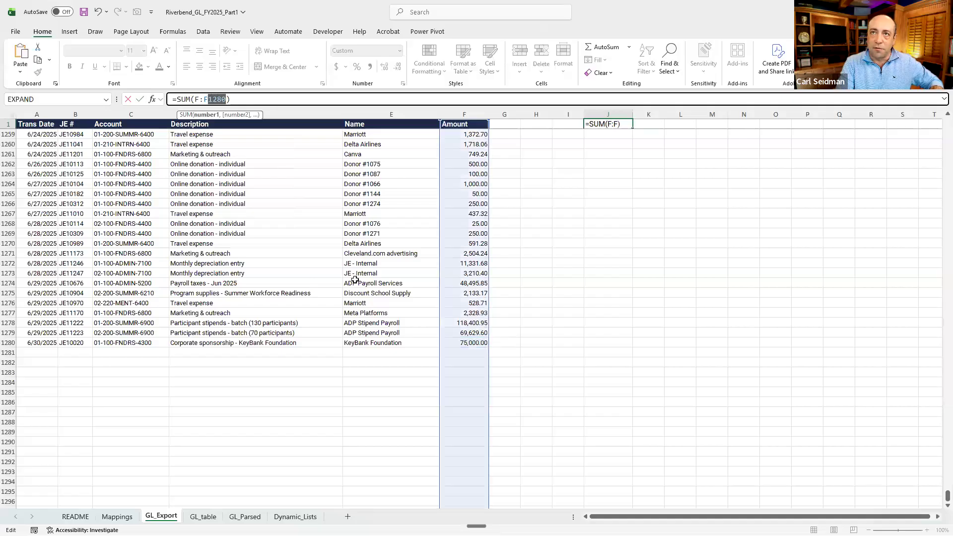
key(Return)
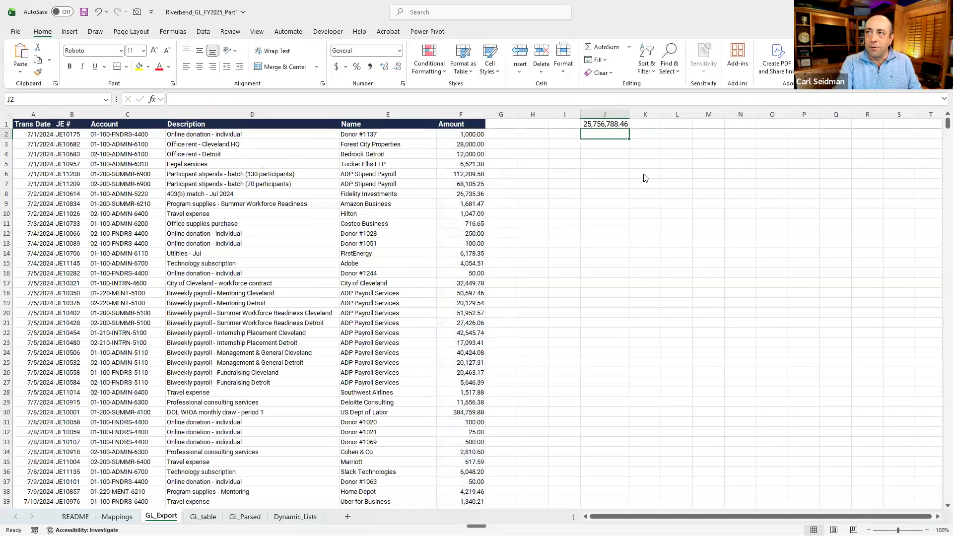
- Review the whole-column formula in J1 and the empty rows below the last Amount entry
click(609, 125)
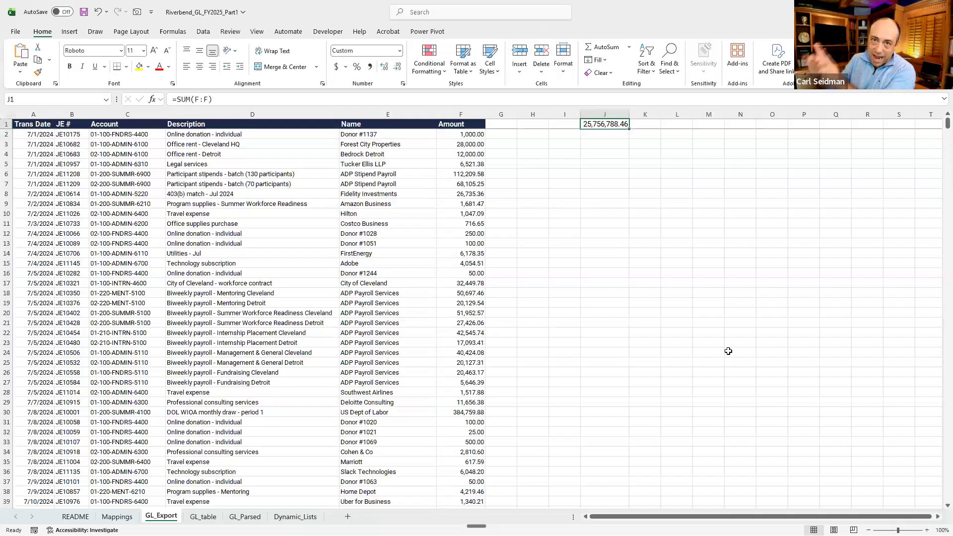
scroll(662, 402, down, 17)
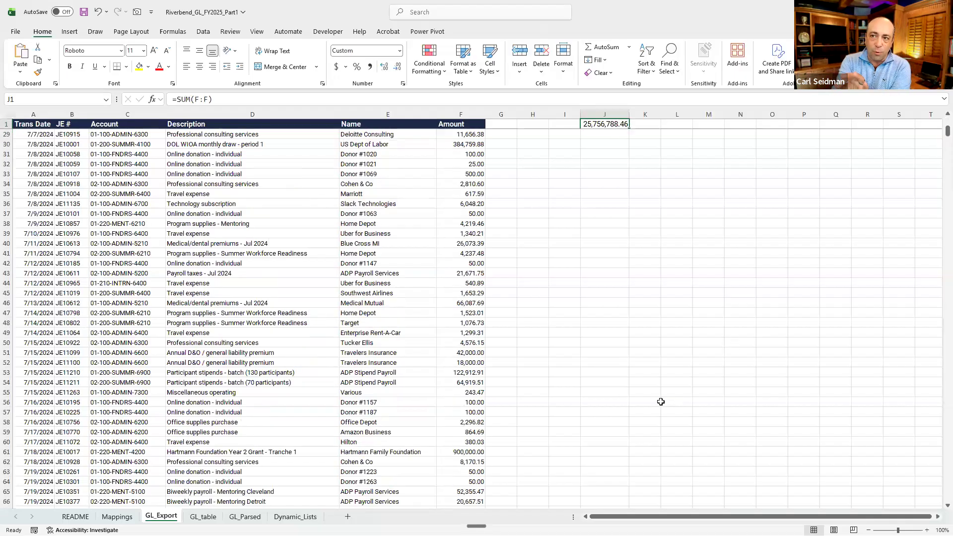
click(483, 374)
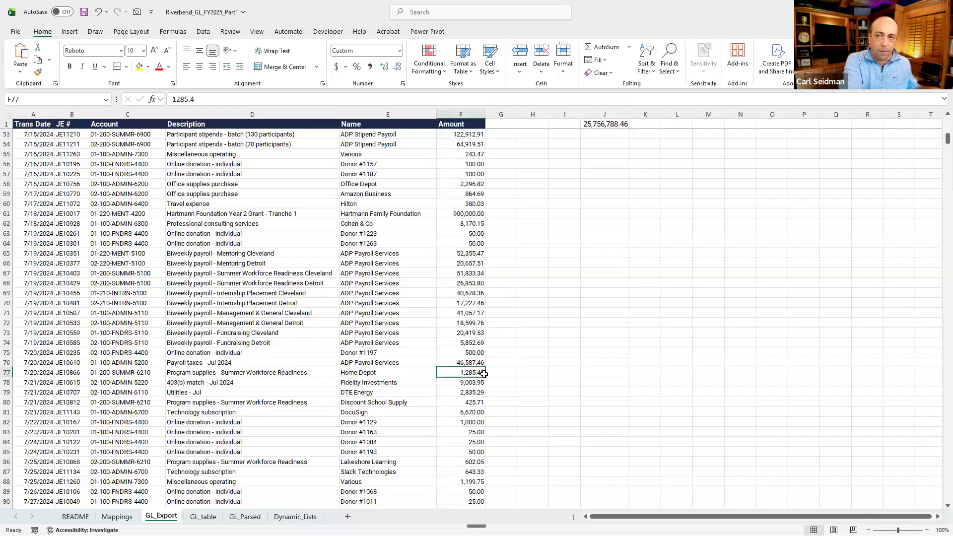
key(ctrl+Down)
scroll(488, 404, down, 5)
click(472, 442)
click(475, 432)
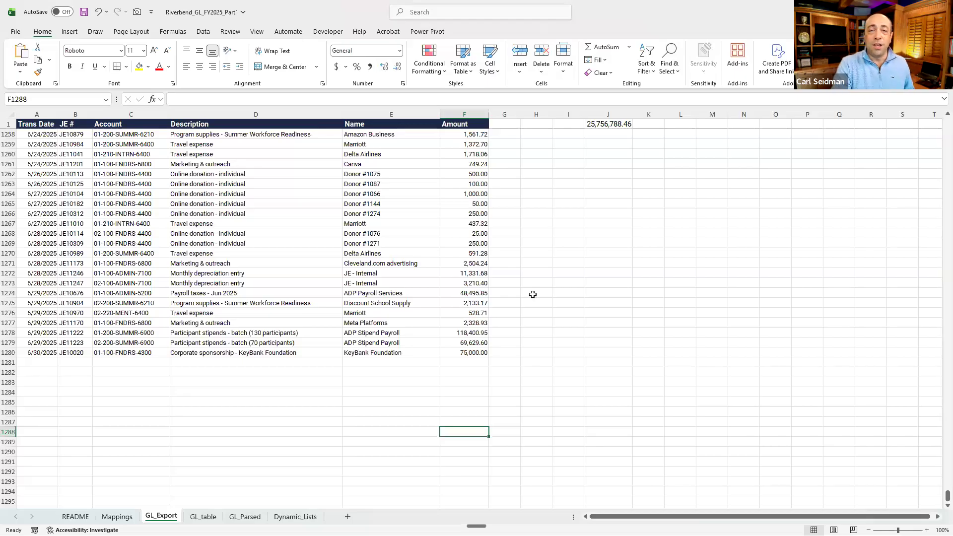
- Convert the general ledger range A1:F1280 into an Excel table, treating the first row as headers
key(ctrl+Up)
key(ctrl+Up)
key(Down)
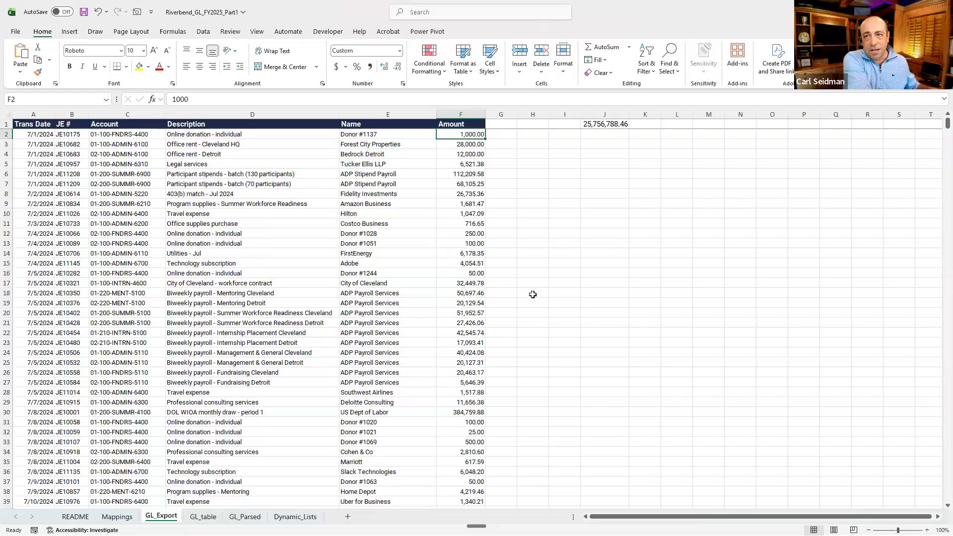
key(ctrl+a)
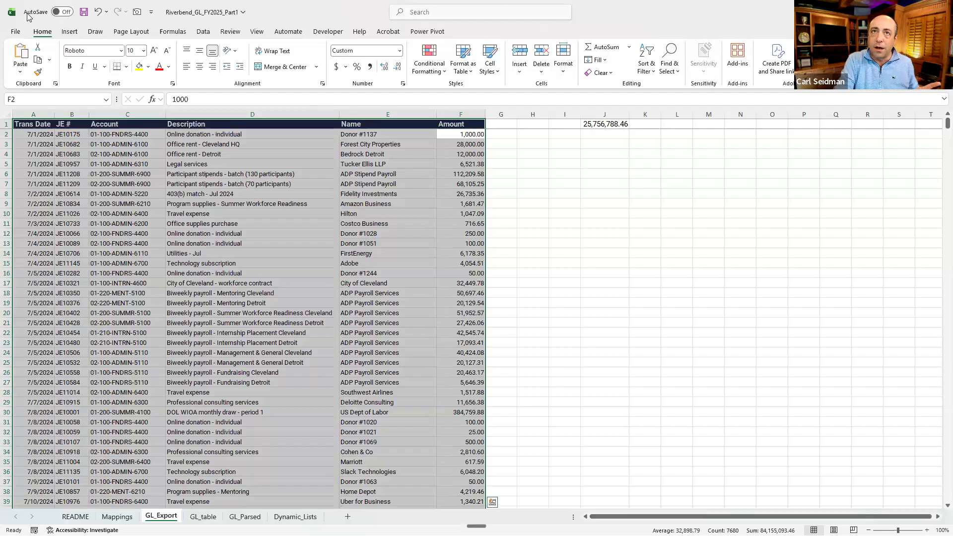
click(71, 31)
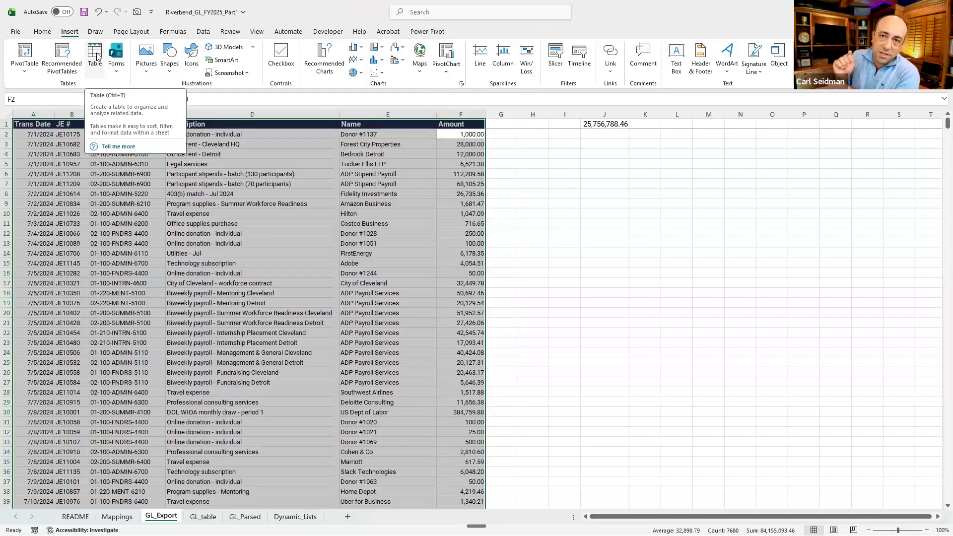
click(94, 54)
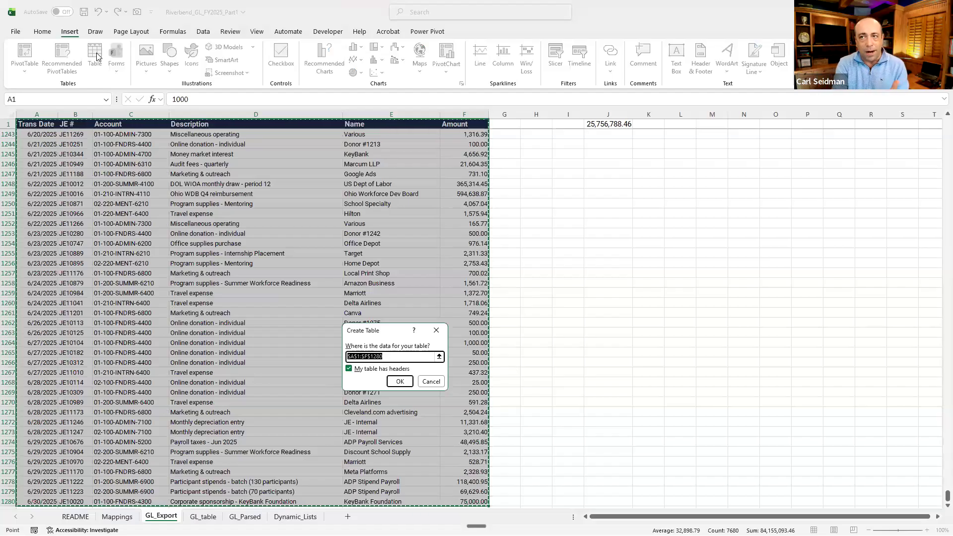
drag(396, 330, 570, 196)
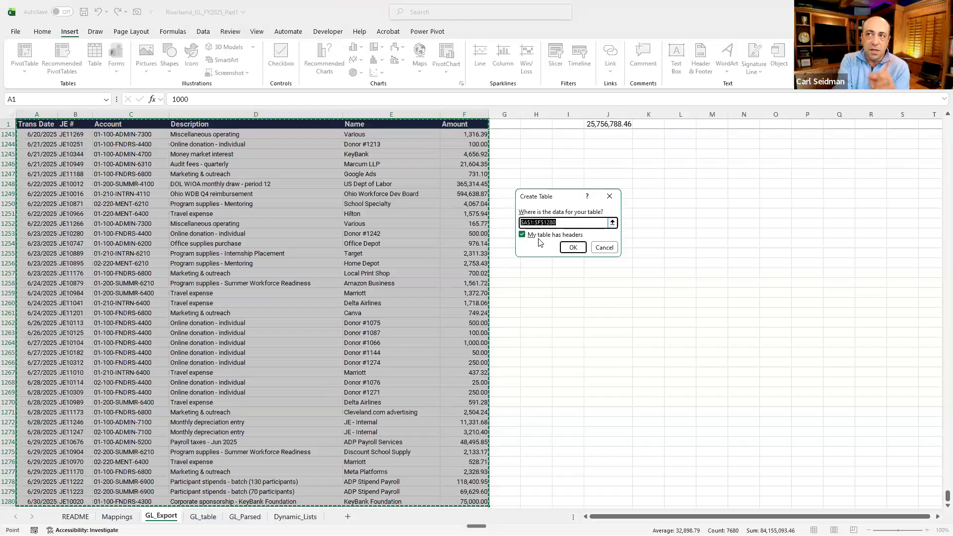
key(Tab)
click(521, 234)
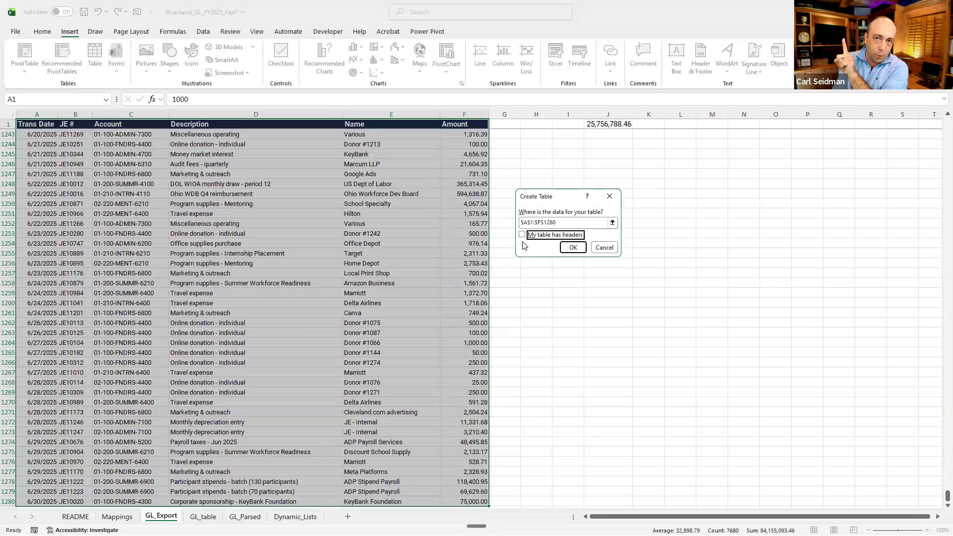
click(521, 234)
click(571, 247)
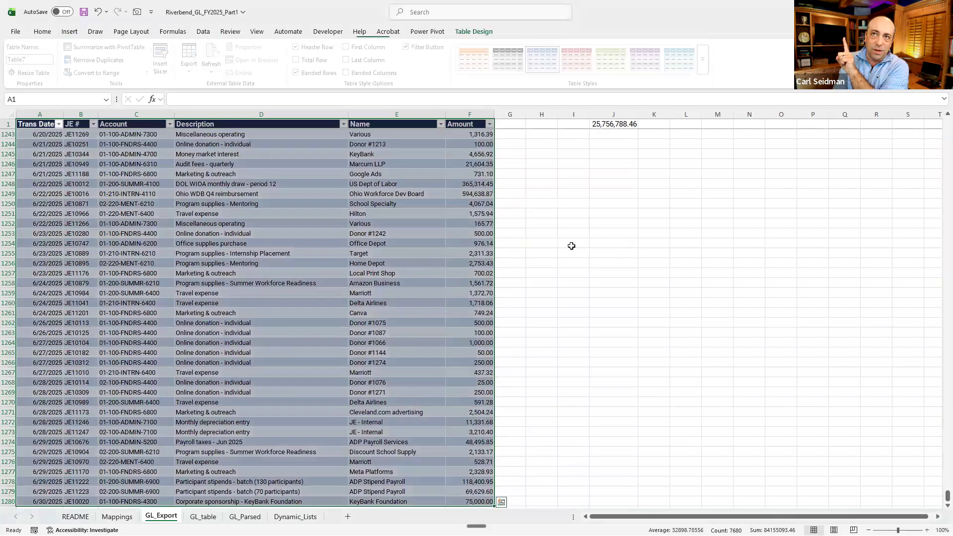
- Apply a light table style with thin blue row lines and no band shading to the ledger table
click(375, 223)
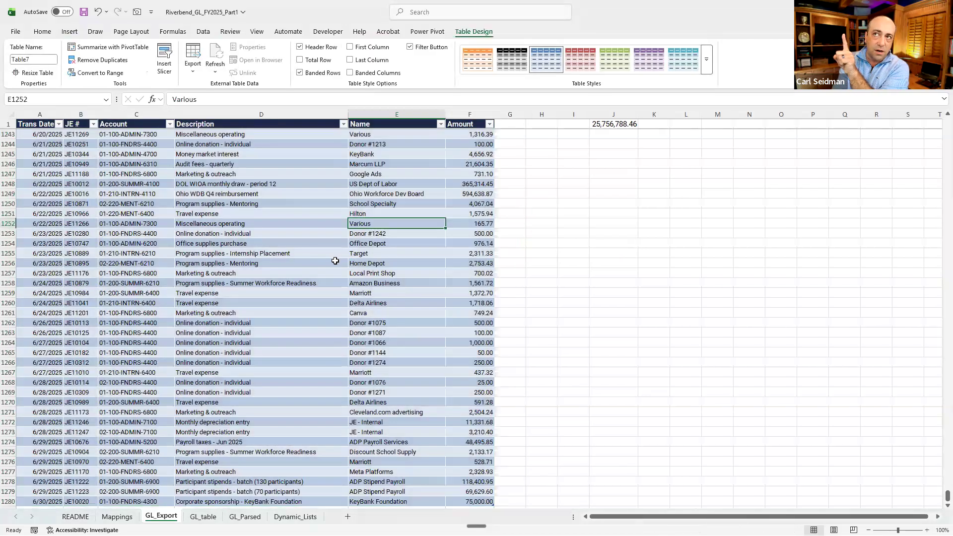
click(266, 154)
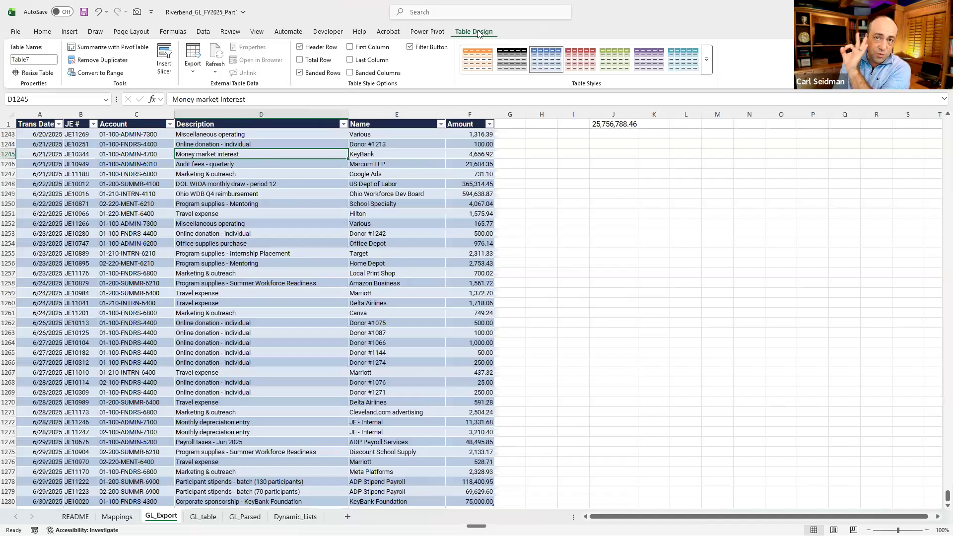
click(581, 195)
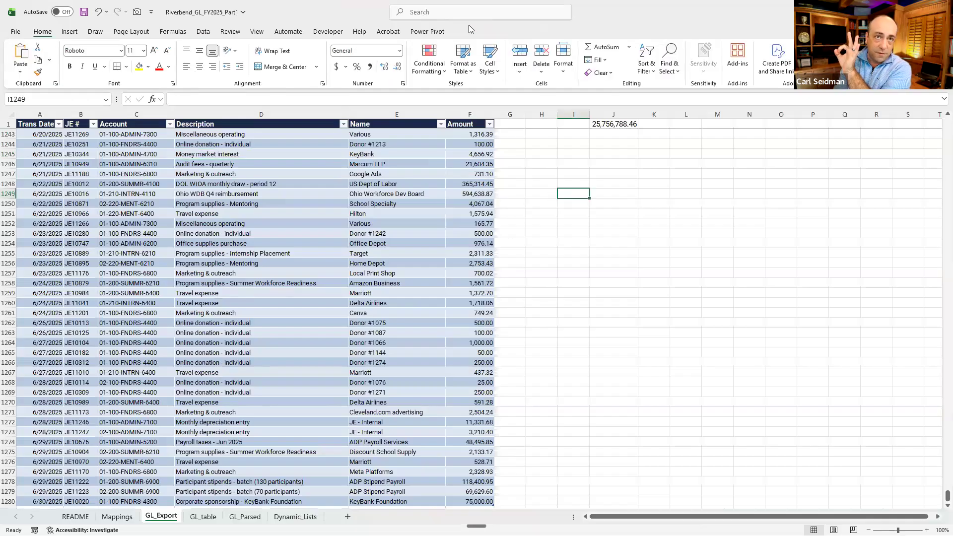
click(309, 225)
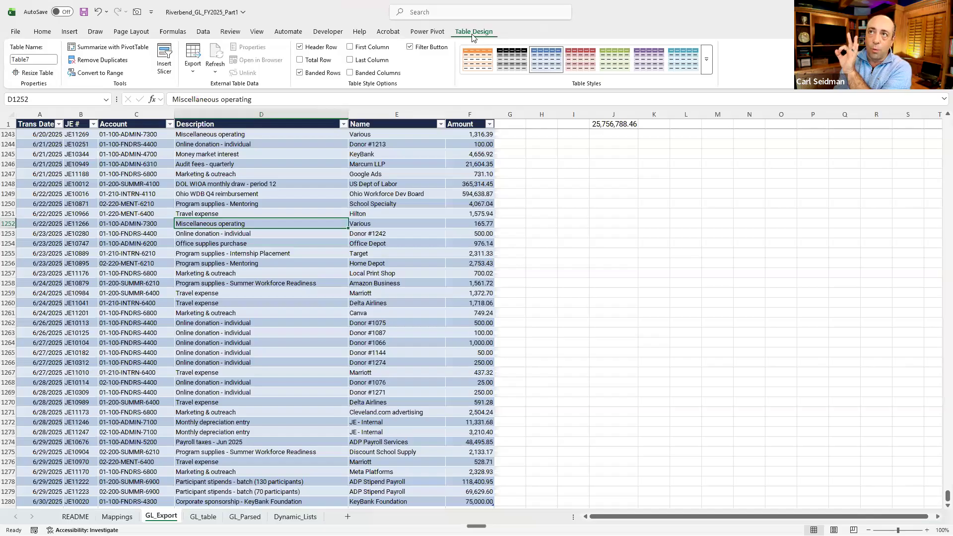
click(706, 60)
click(546, 109)
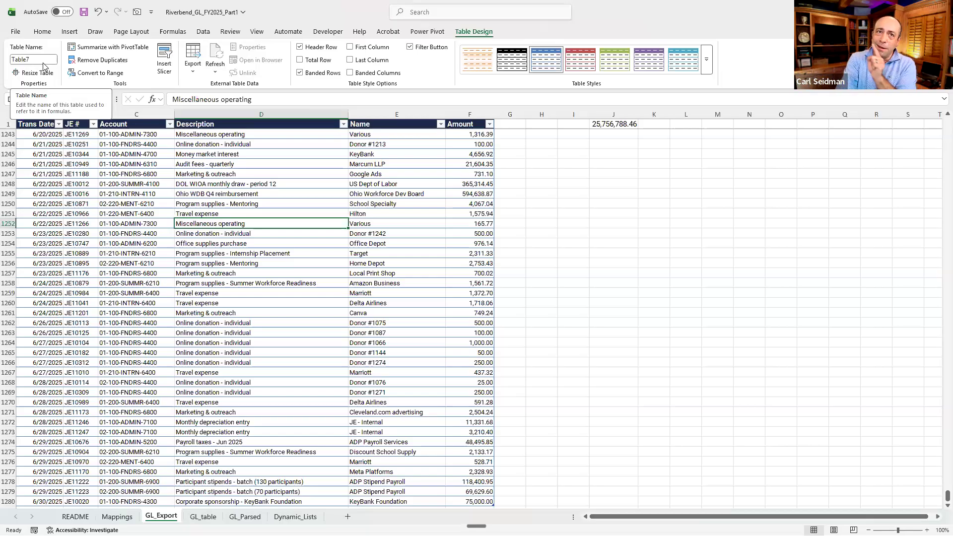
- Rename the ledger table as tbldataall
click(36, 59)
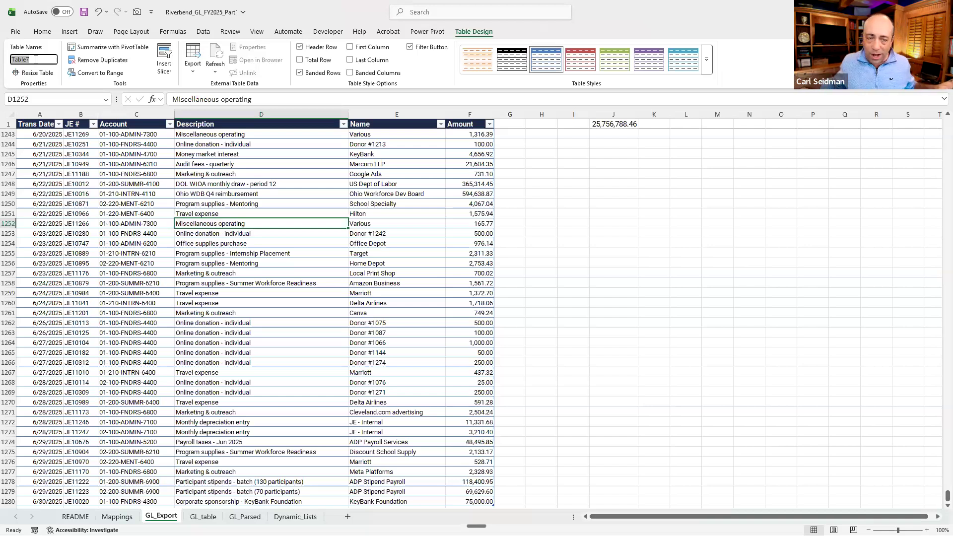
text(tbl)
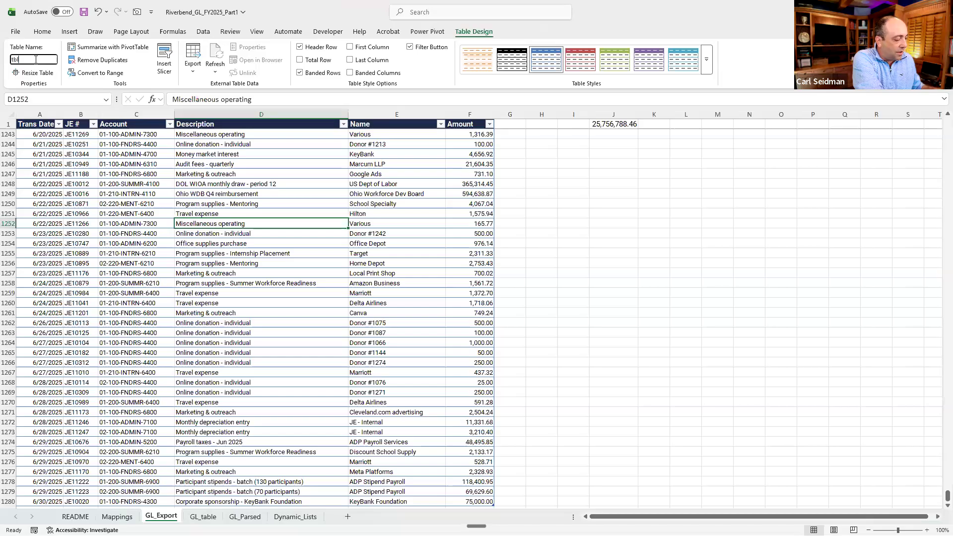
text(data)
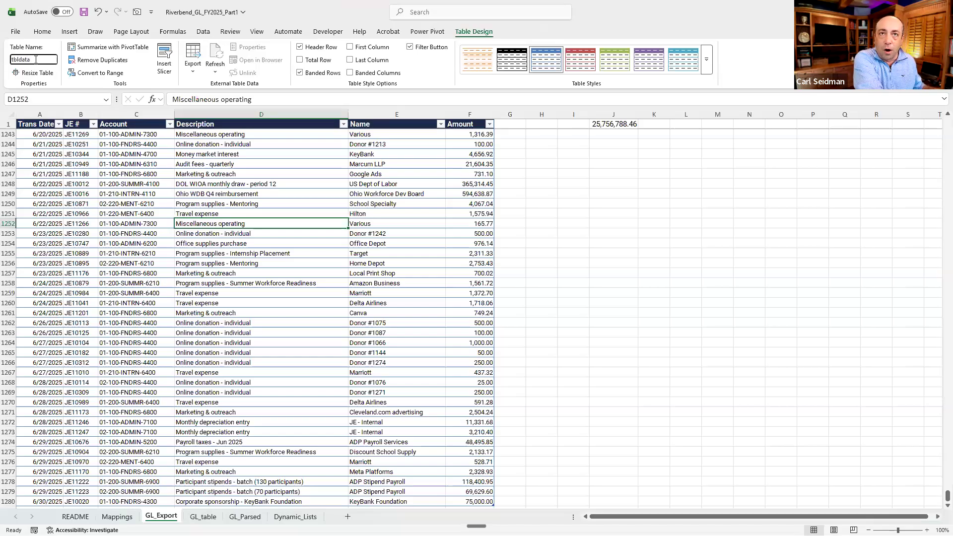
text(all)
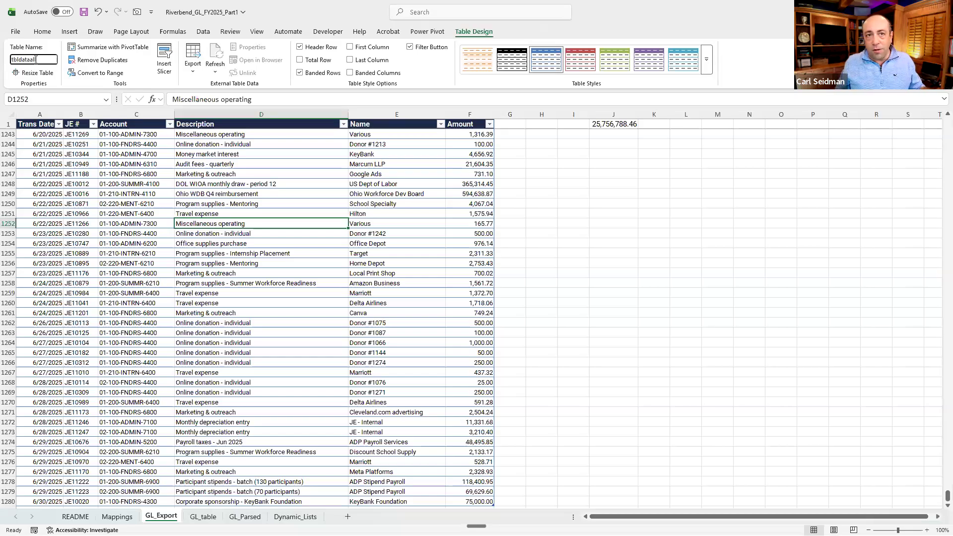
key(Return)
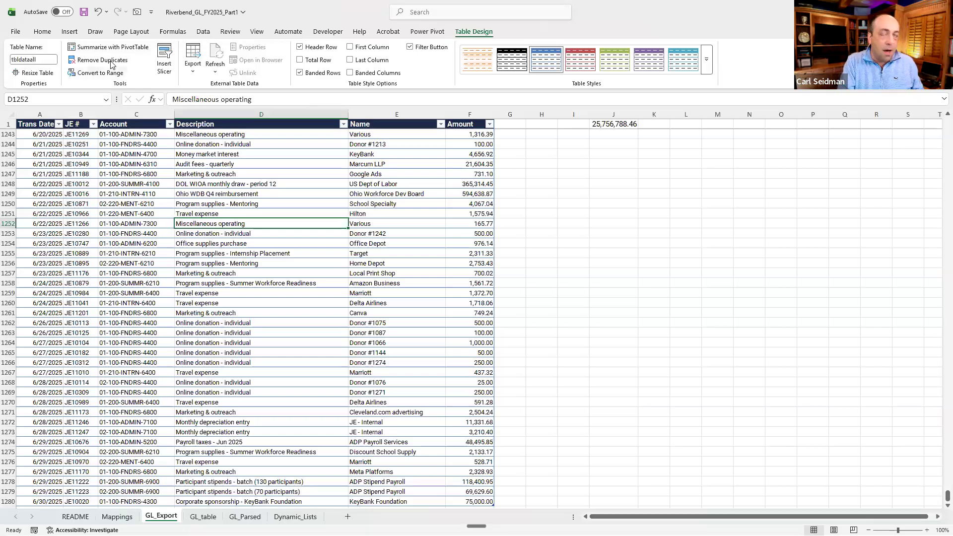
click(675, 214)
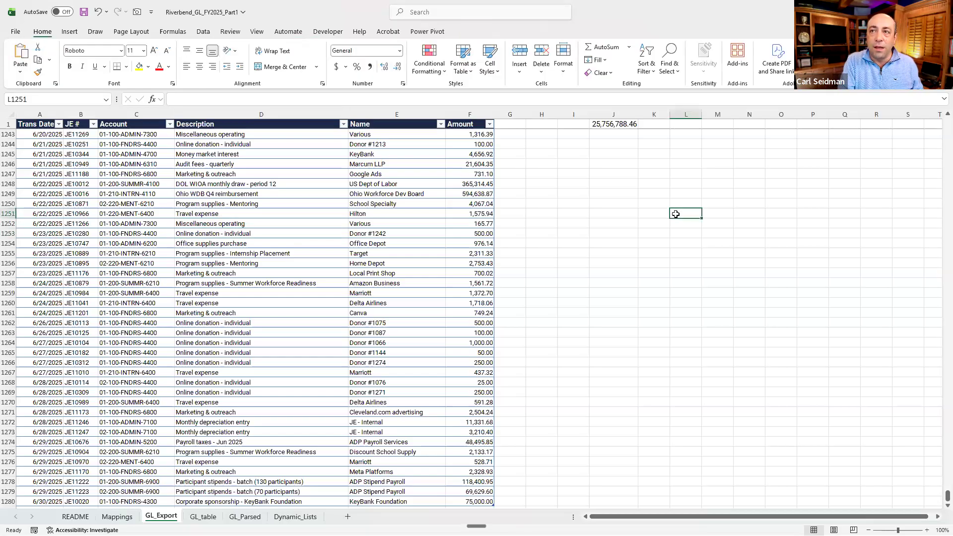
- Enter =tbldataall in cell M1 to return the full contents of the ledger table
click(234, 205)
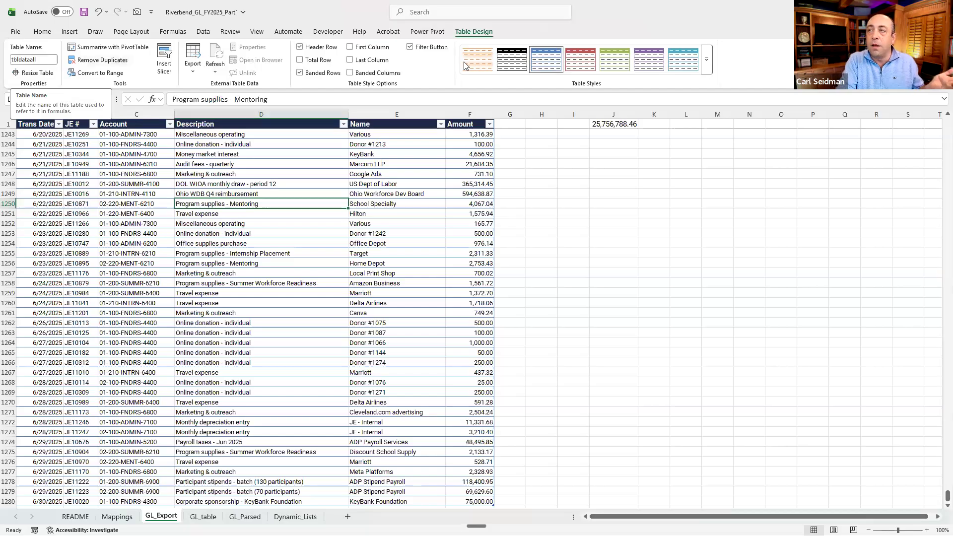
click(713, 125)
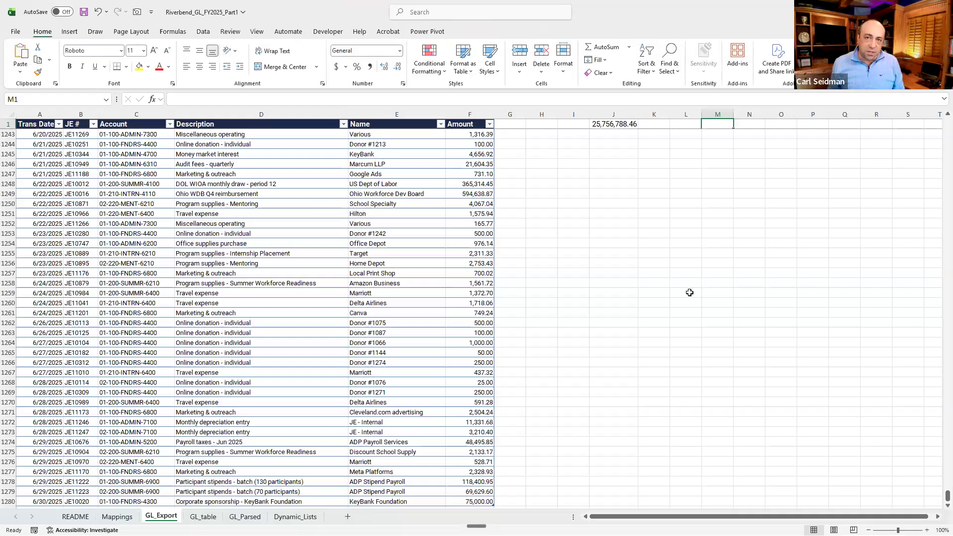
text(=t)
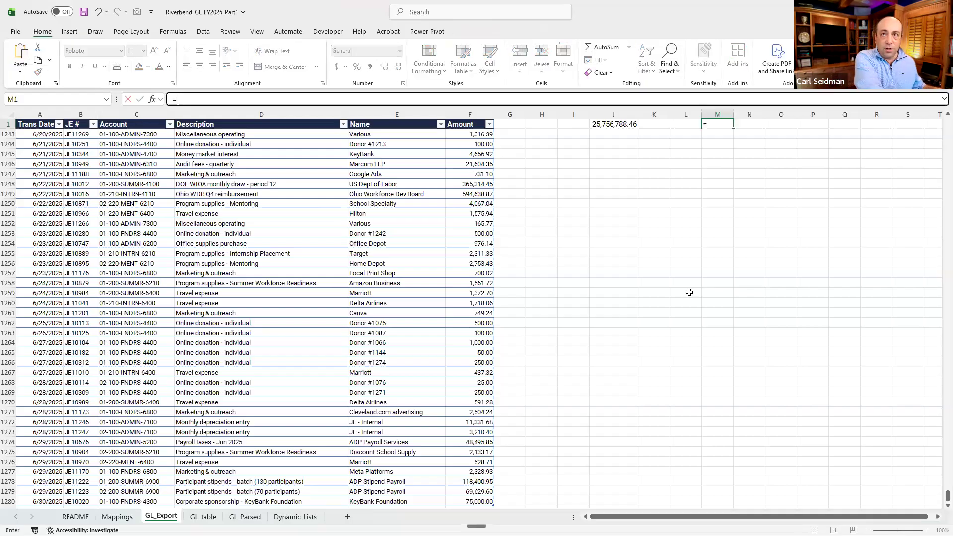
text(l)
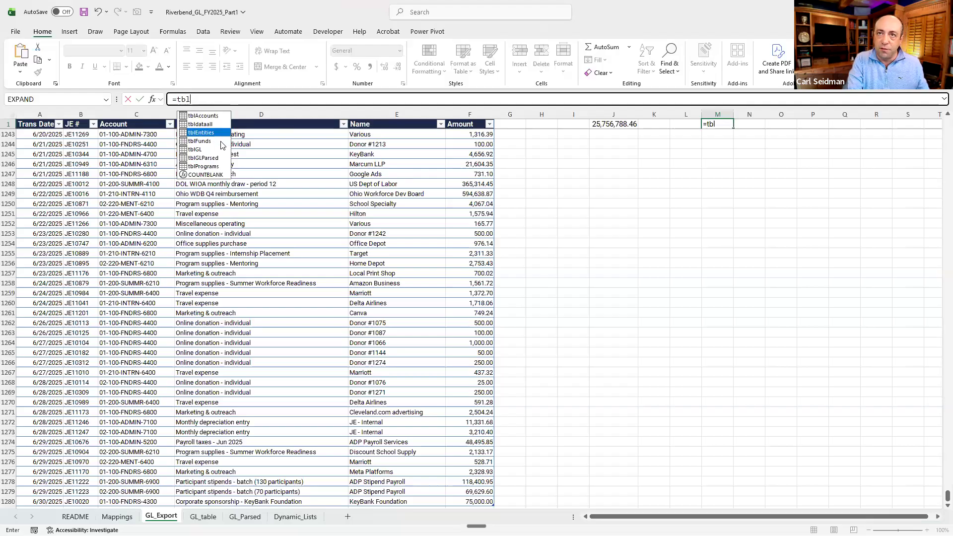
key(Down)
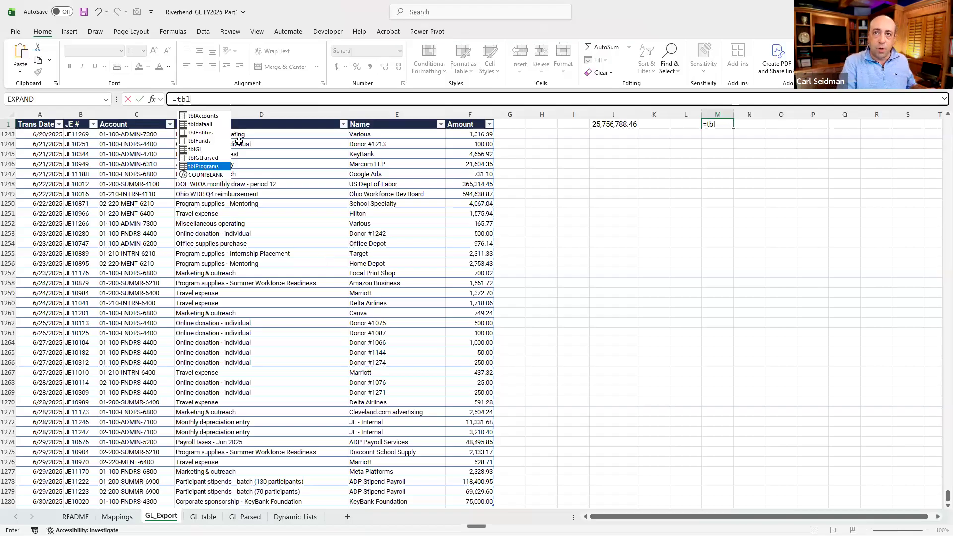
key(Up)
key(Up)
key(Up)
key(Up)
key(Up)
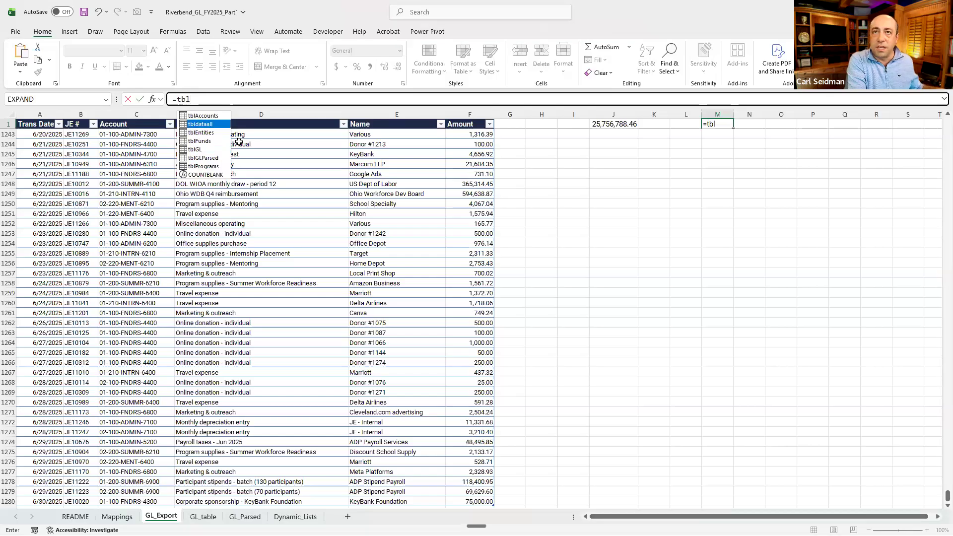
key(Tab)
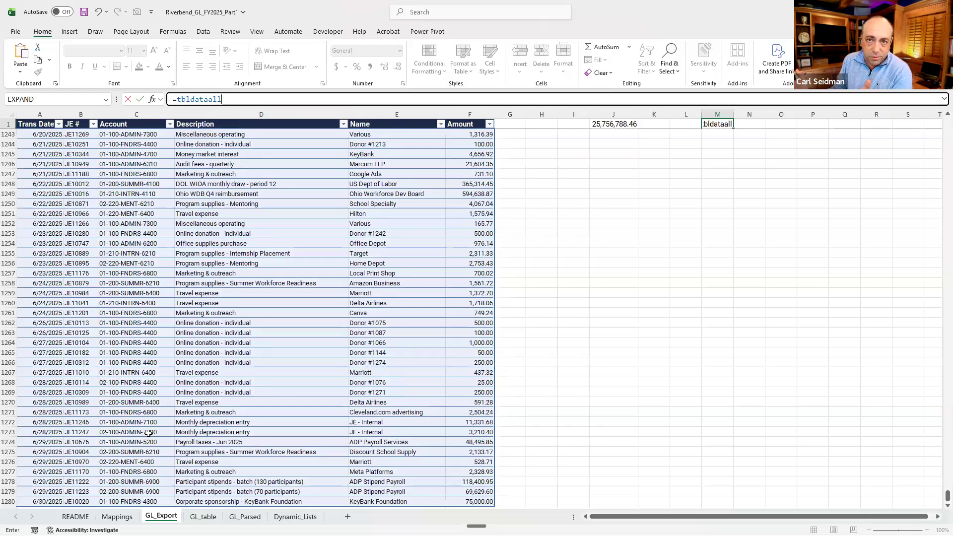
key(Return)
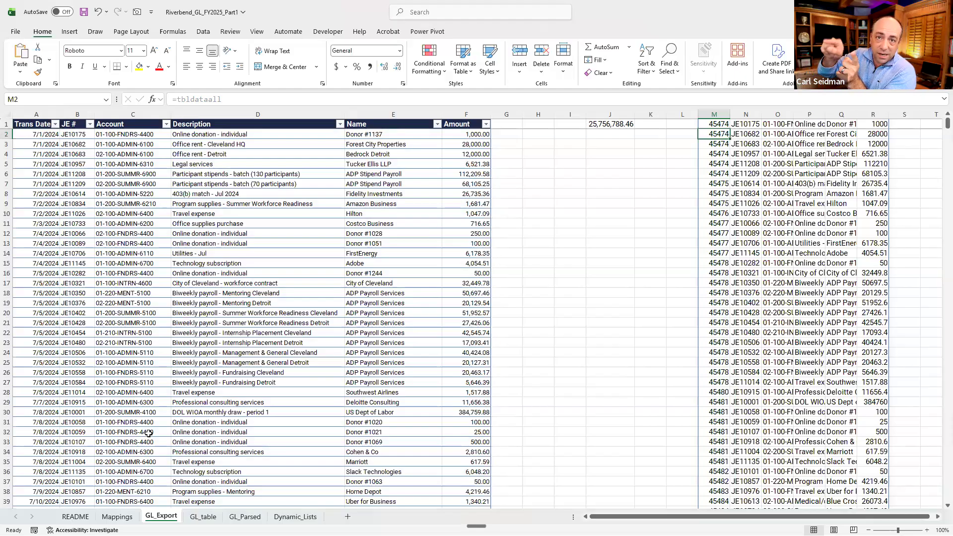
- Clear the whole-table formula from M1 and begin a structured reference to tbldataall in that cell
key(Up)
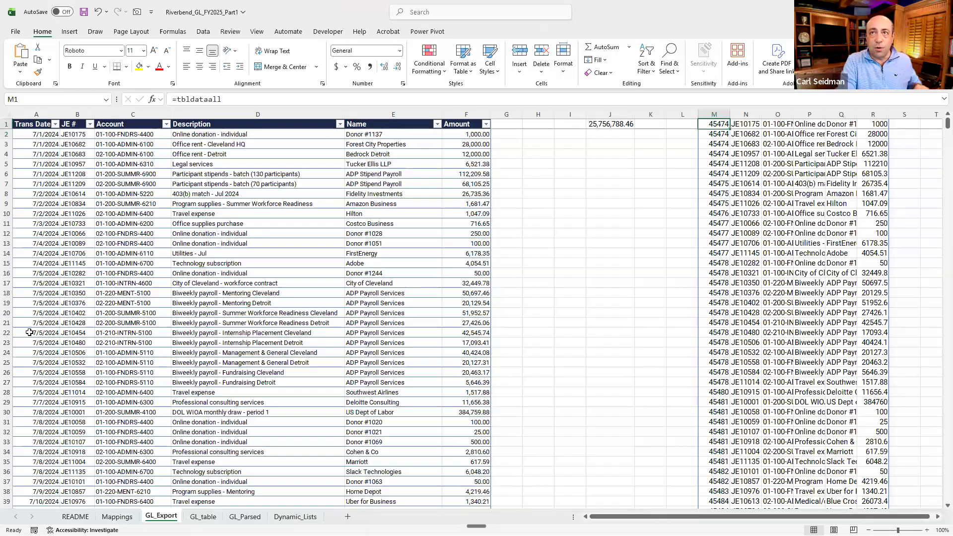
key(Delete)
text(=tbl)
key(Down)
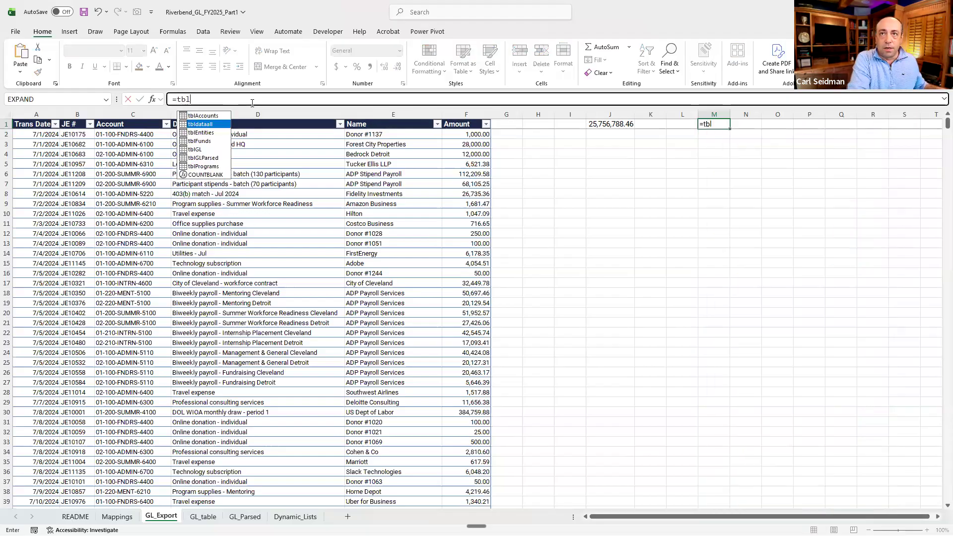
key(Tab)
text([)
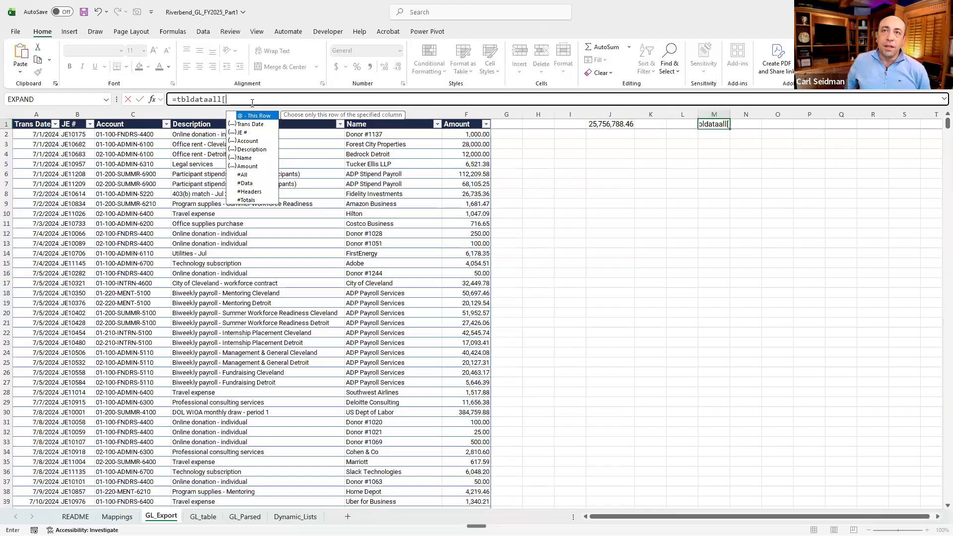
- Examine the column names and the #All, #Data, #Headers and #Totals options available for the tbldataall reference
key(Down)
key(Down)
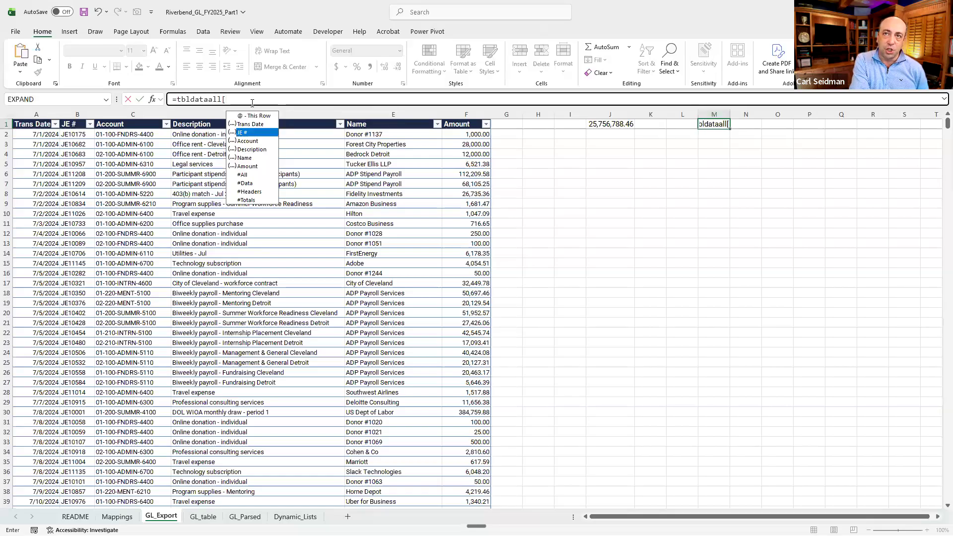
key(Down)
key(Down)
key(Down)
key(Down)
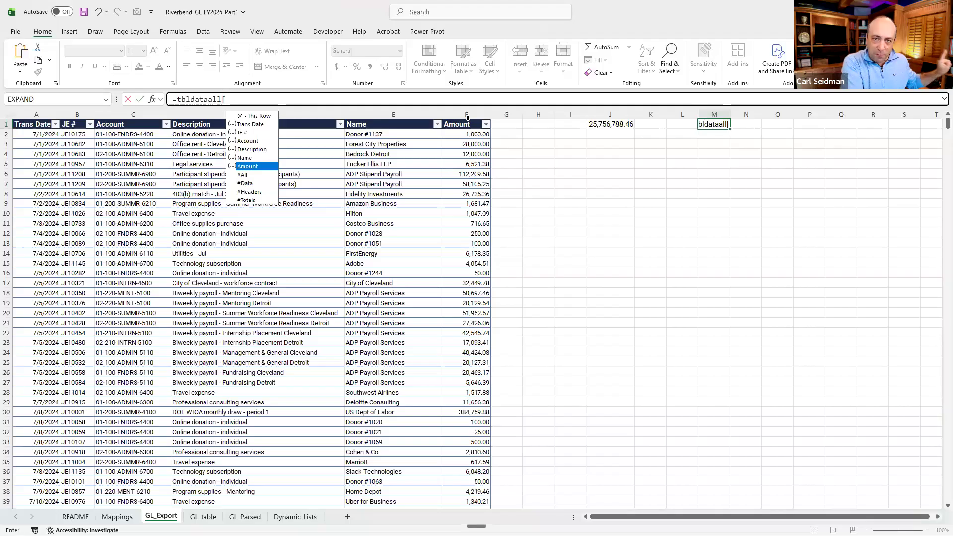
key(Down)
key(Down)
key(Down)
key(Up)
key(Up)
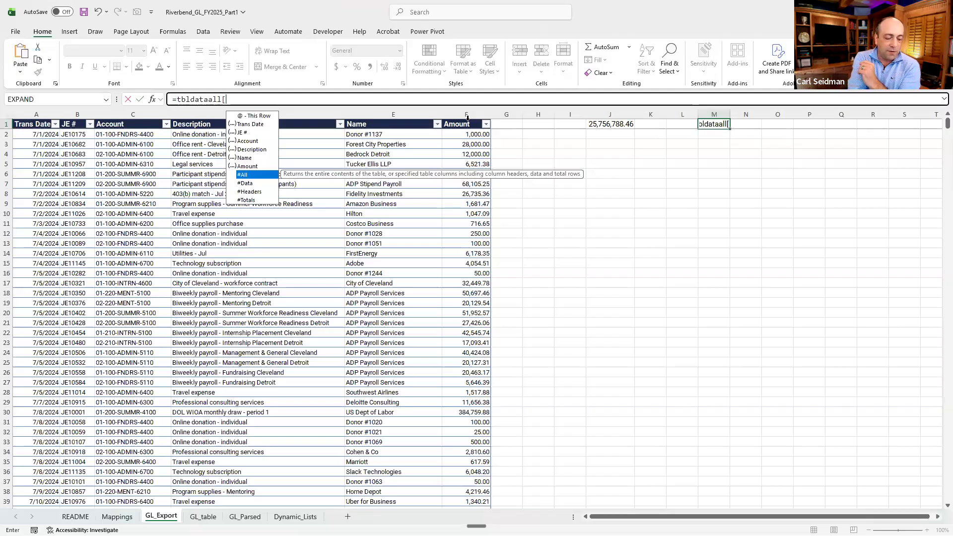
key(Down)
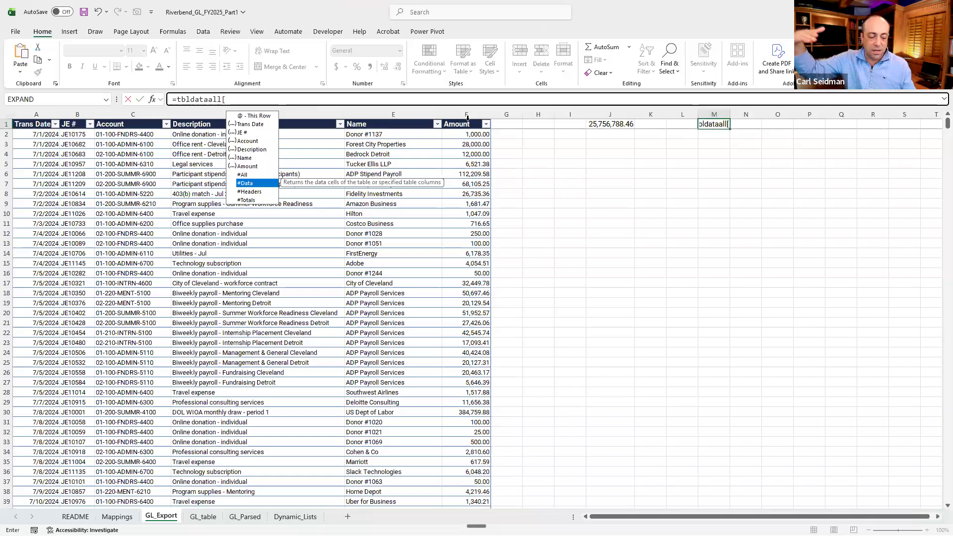
key(Down)
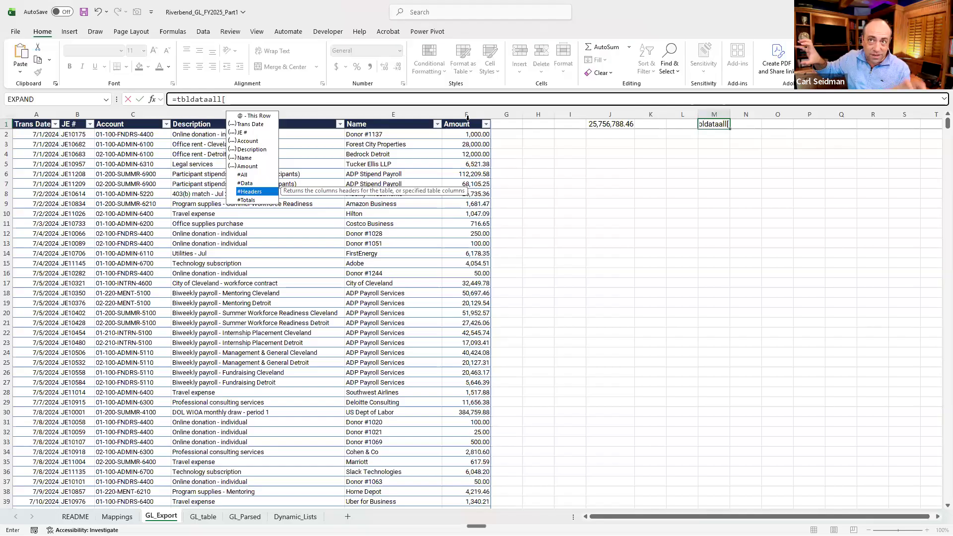
key(Down)
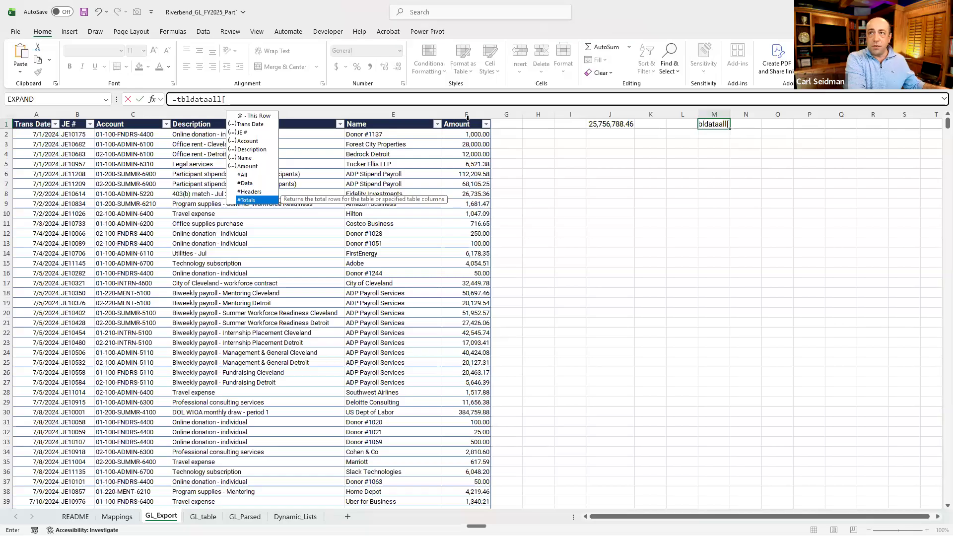
- Complete the M1 formula as =tbldataall[Amount] to return only the Amount column
key(Up)
key(Up)
key(Up)
key(Up)
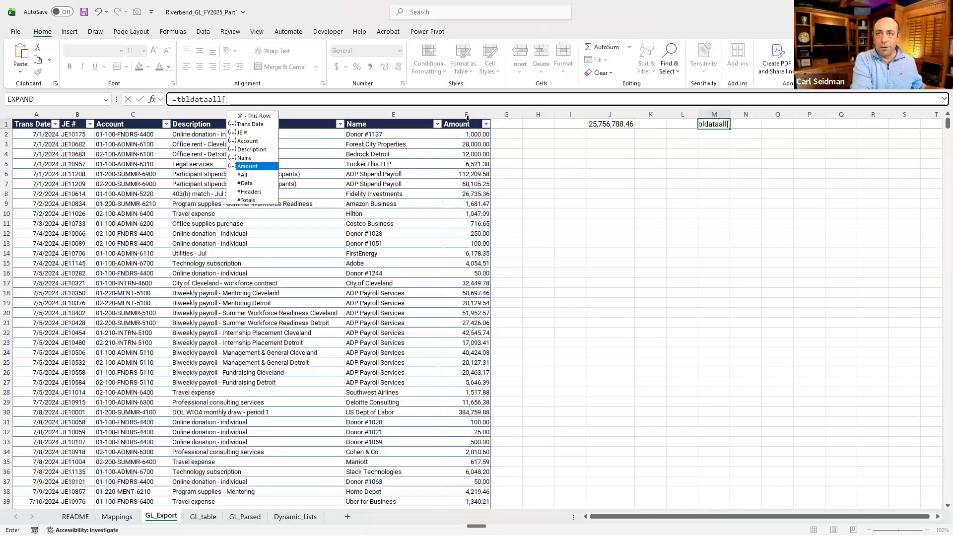
key(Tab)
text(])
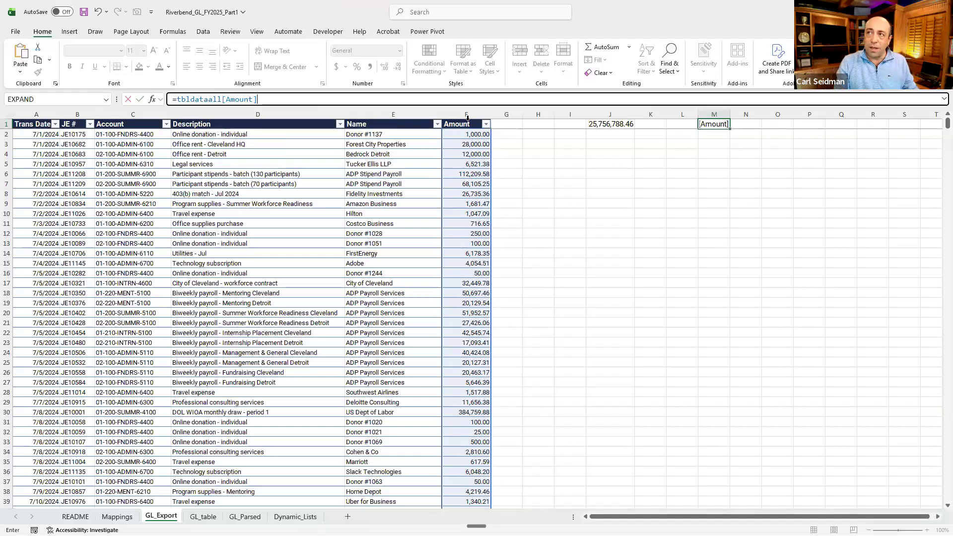
key(ctrl+Return)
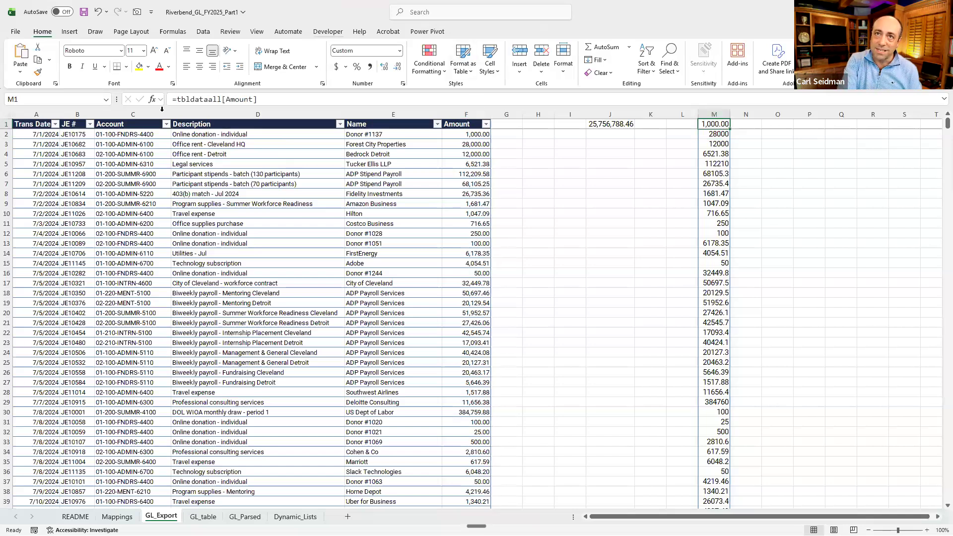
- Wrap the M1 reference in a SUM function so the formula reads =SUM(tbldataall[Amount])
click(177, 99)
text(sum()
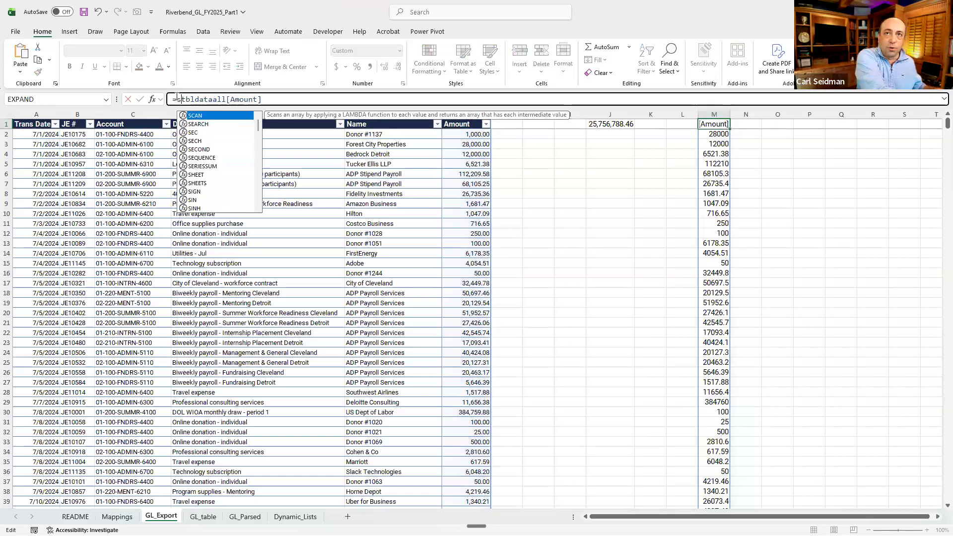
text())
key(ctrl+Return)
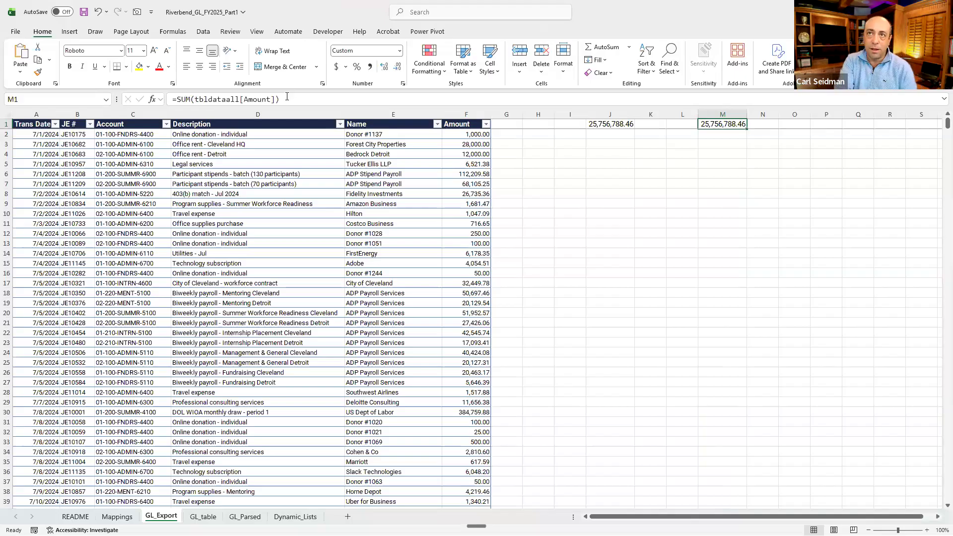
- Compare the whole-column SUM formula in J1 with the structured-reference SUM formula in M1
click(616, 124)
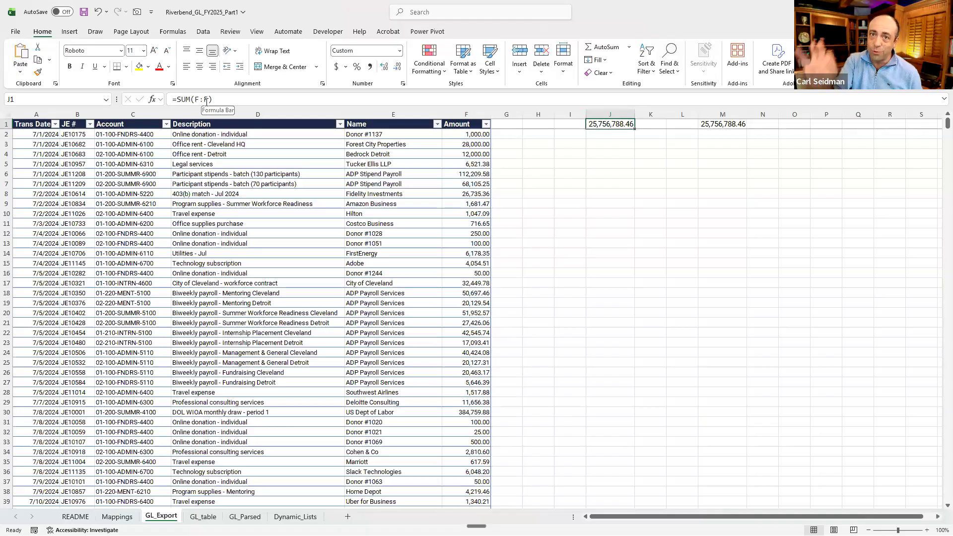
click(741, 124)
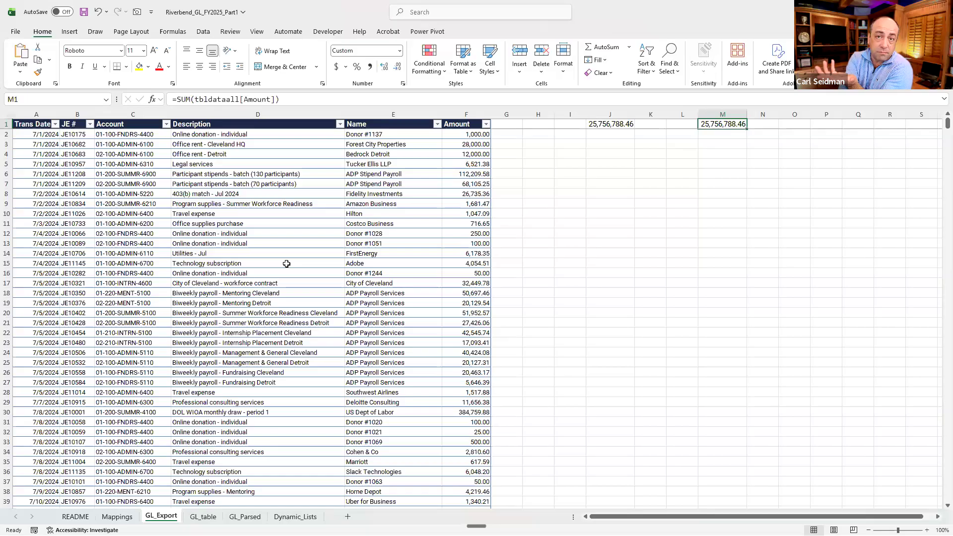
drag(279, 99, 103, 98)
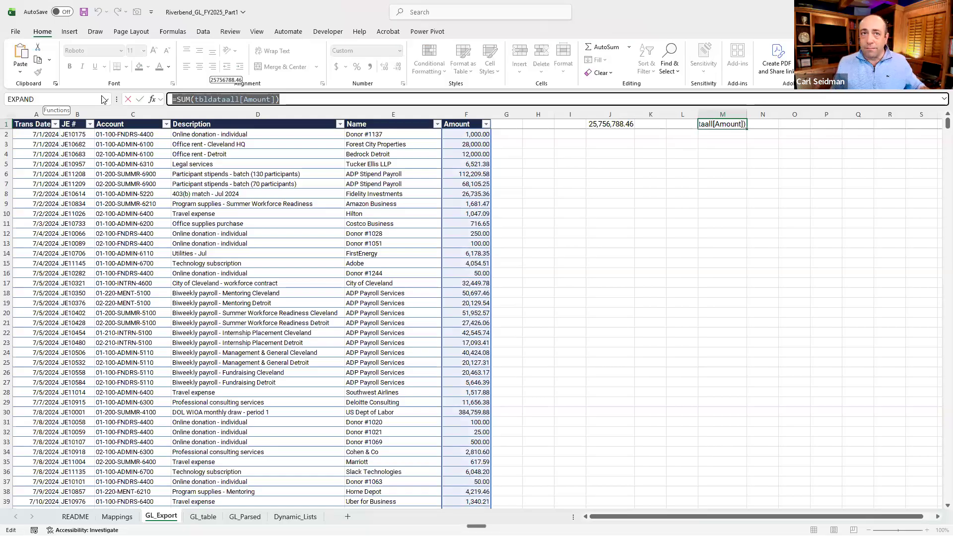
key(Return)
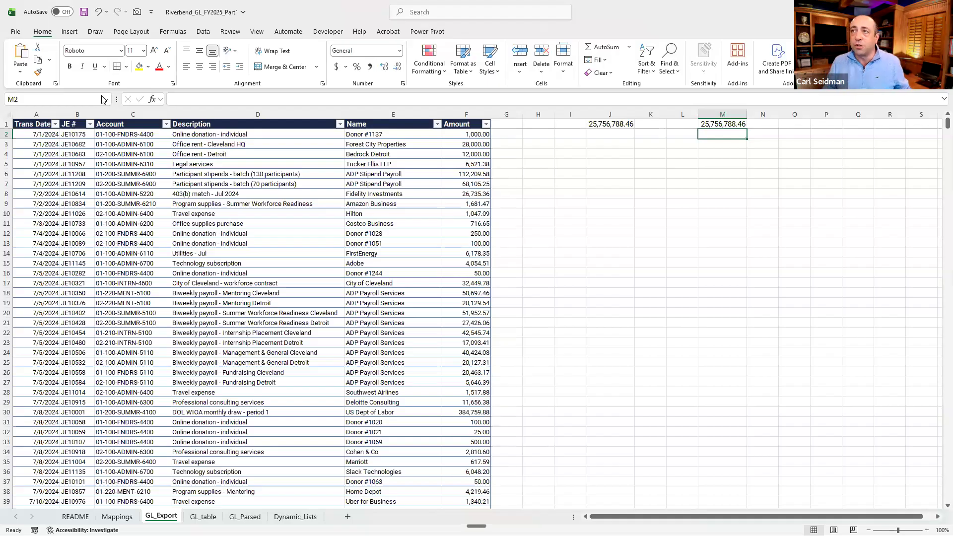
- Clear both total formulas from the range J1:M1 on the GL_Export sheet
click(610, 124)
ctrl+click(710, 121)
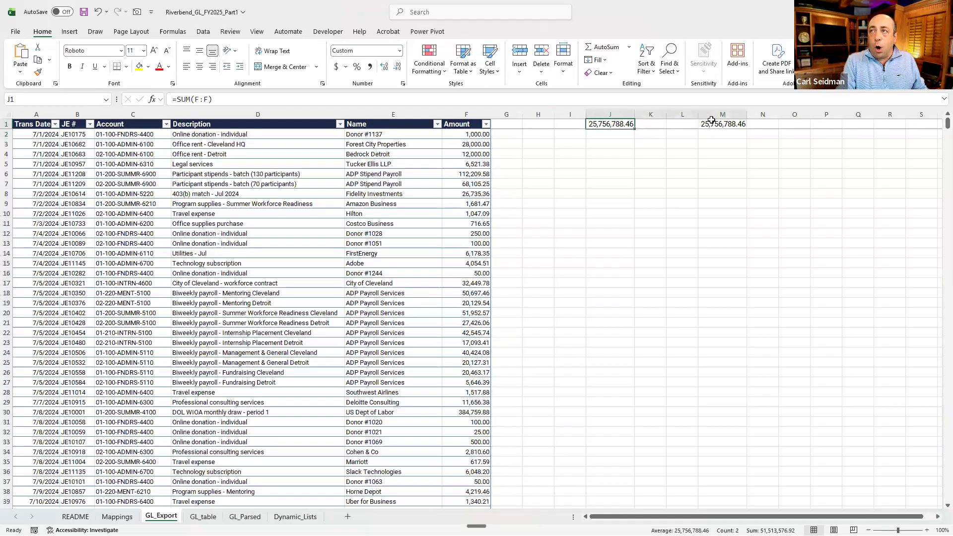
key(Delete)
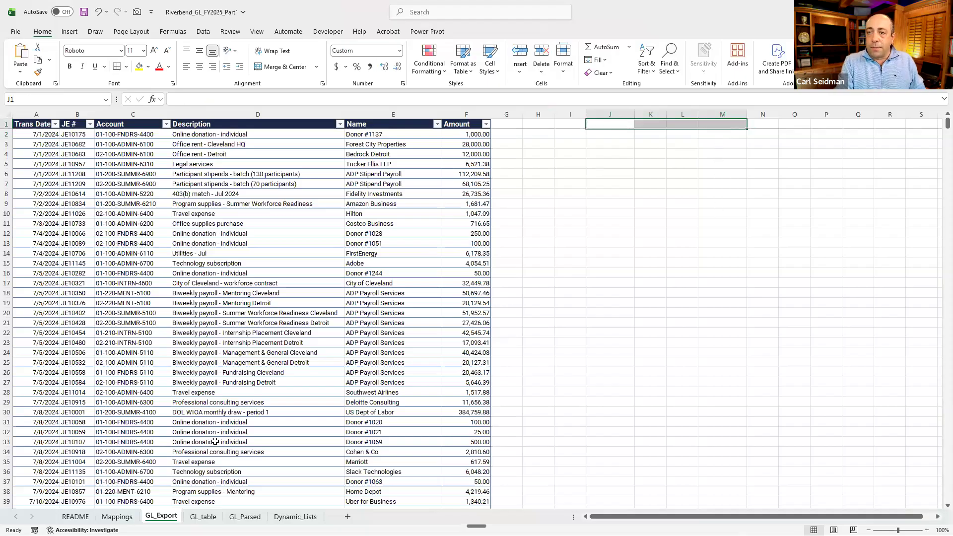
- Examine the prepared table on the GL_table sheet down to its last row and across to the Rev/Exp column
click(204, 517)
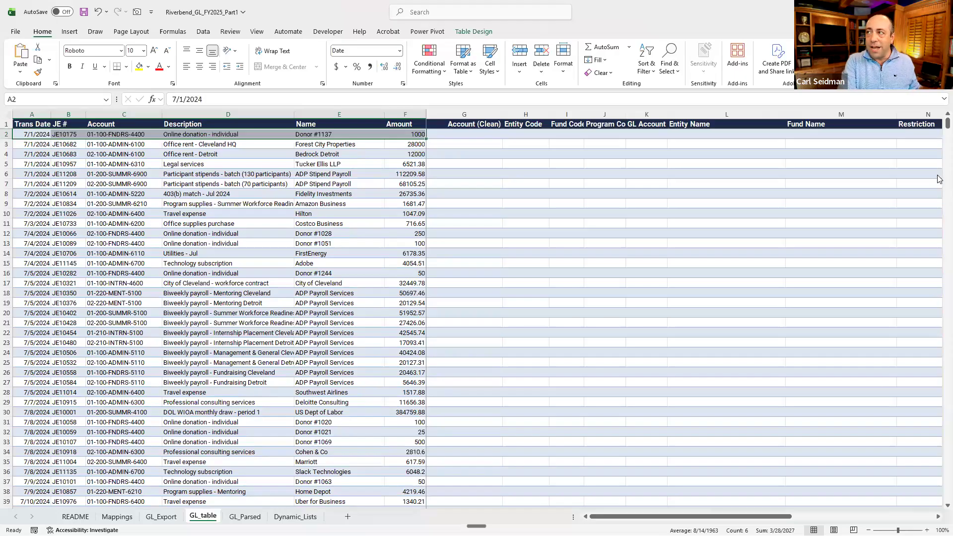
click(403, 215)
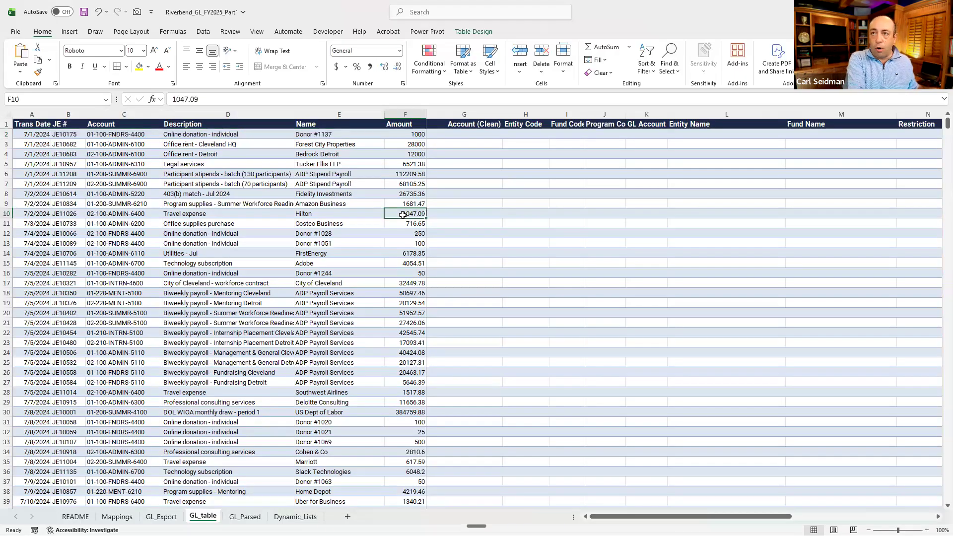
key(ctrl+Down)
key(Right)
key(Right)
key(Right)
key(Right)
key(Right)
key(Right)
key(Right)
key(Right)
key(Right)
key(Right)
key(Right)
key(Right)
key(Right)
key(Right)
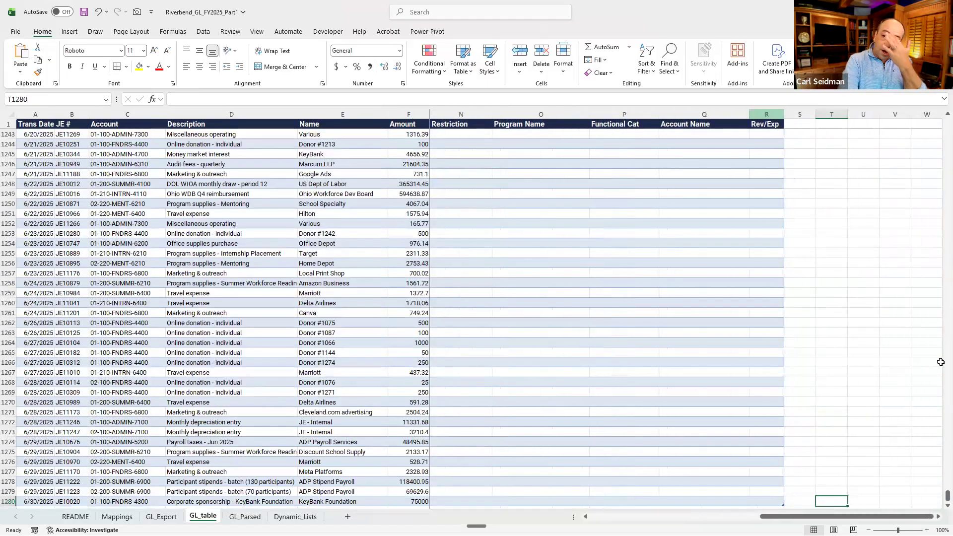
scroll(860, 394, down, 2)
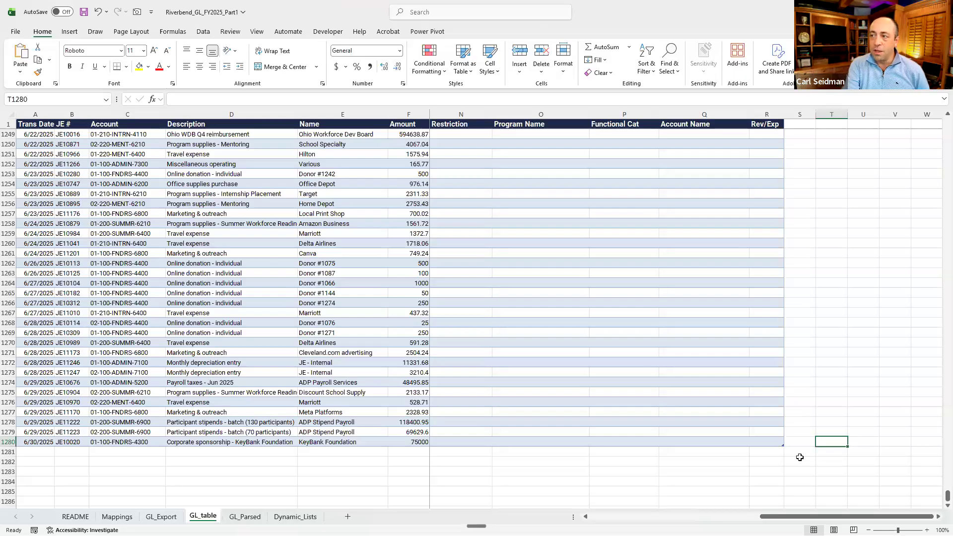
drag(566, 491, 780, 492)
drag(886, 243, 888, 468)
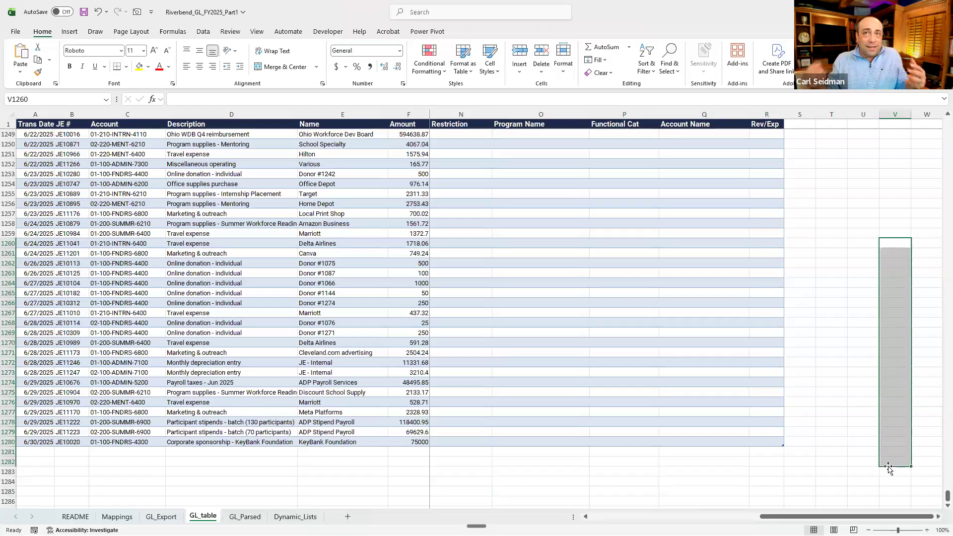
- Check the table name assigned to the ledger table on the GL_table sheet
click(231, 273)
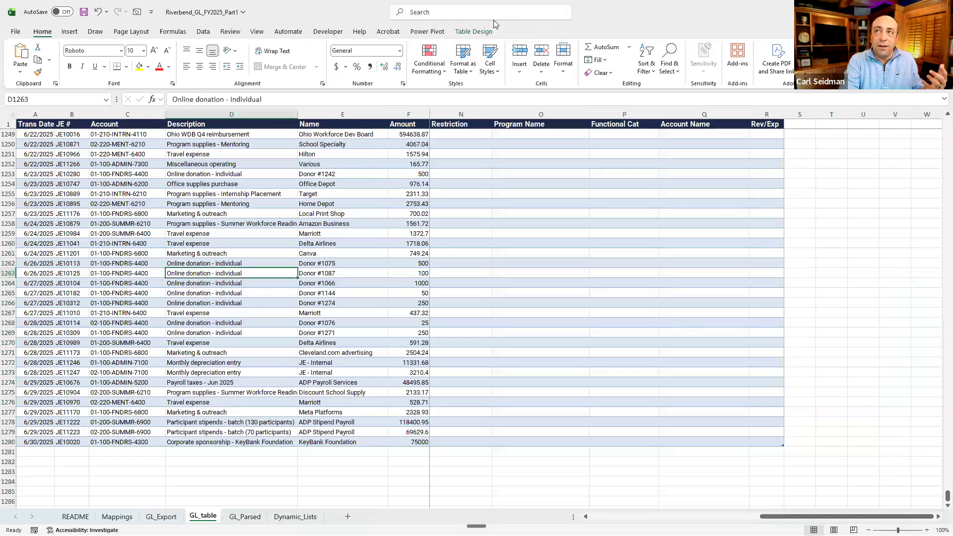
click(473, 31)
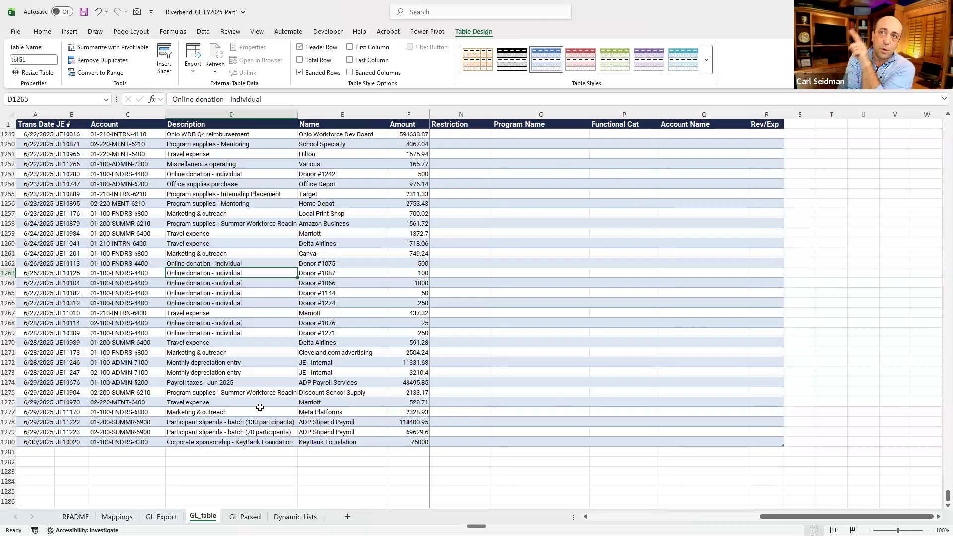
- Examine the Account, Description, Name and Amount source columns at the start of the GL_table ledger table
click(598, 517)
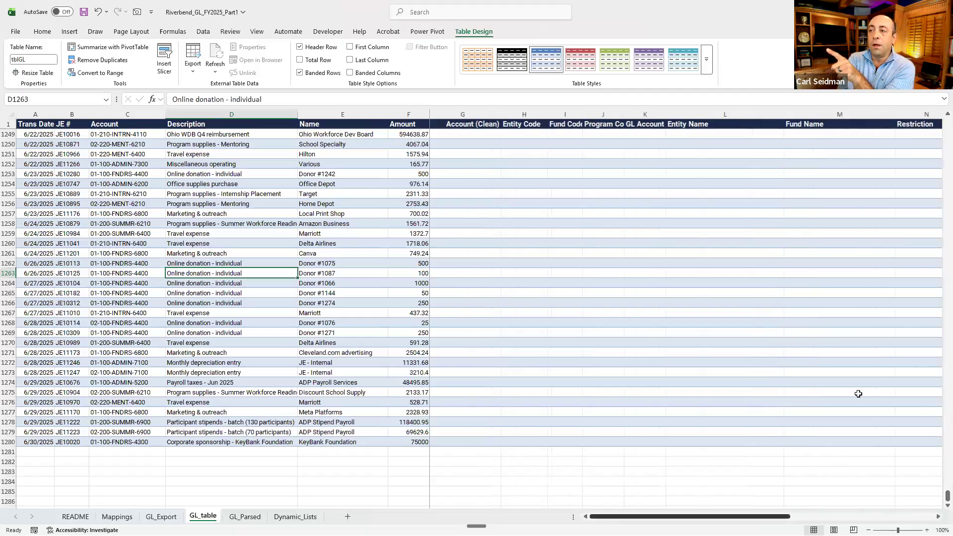
drag(946, 495, 947, 121)
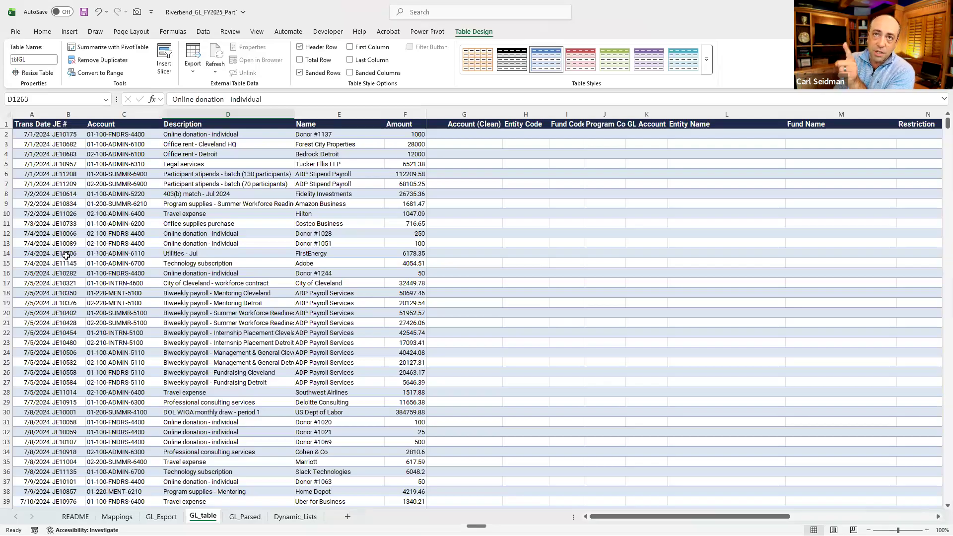
click(122, 114)
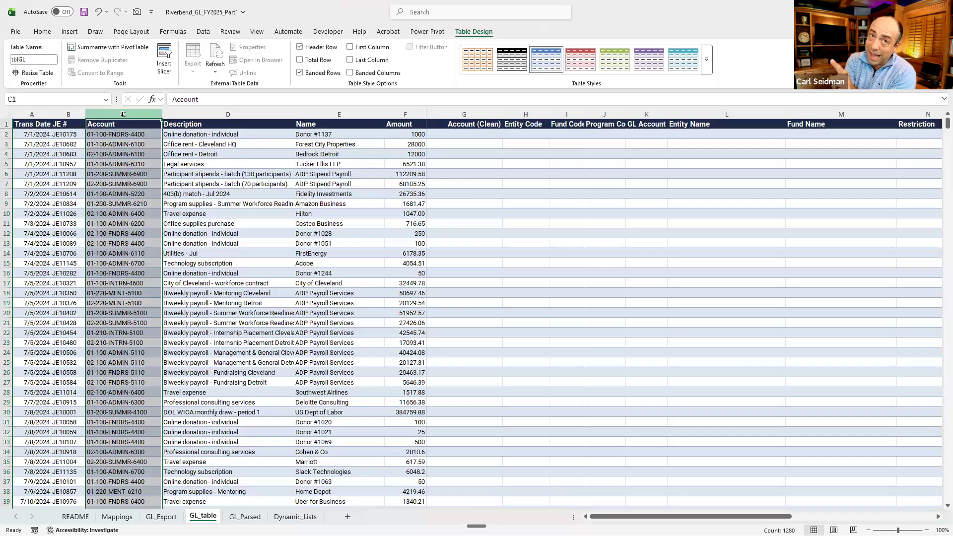
click(222, 111)
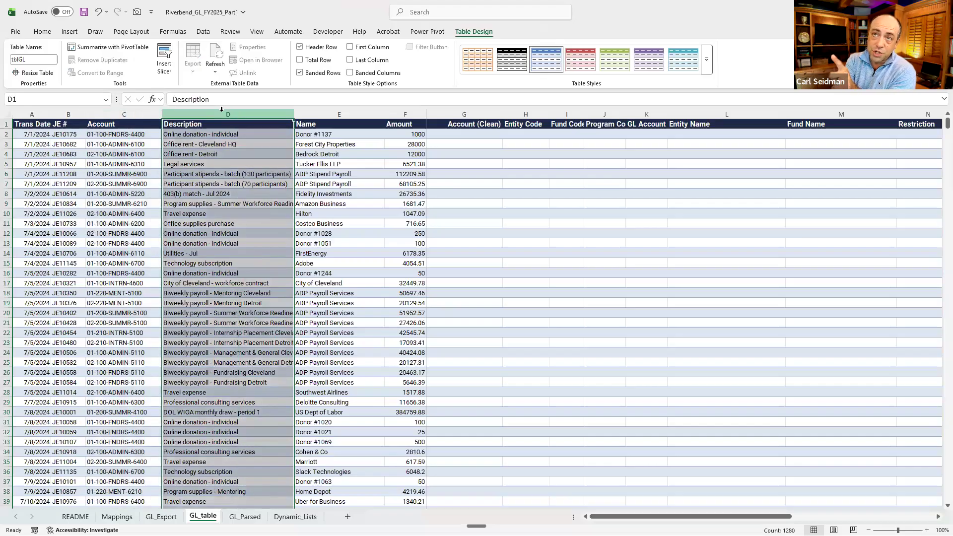
click(339, 111)
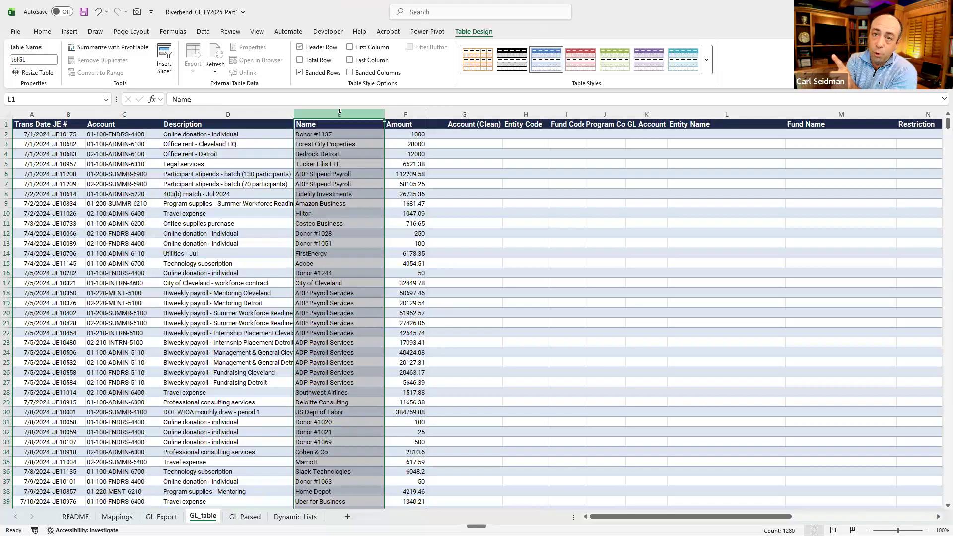
click(399, 113)
click(124, 111)
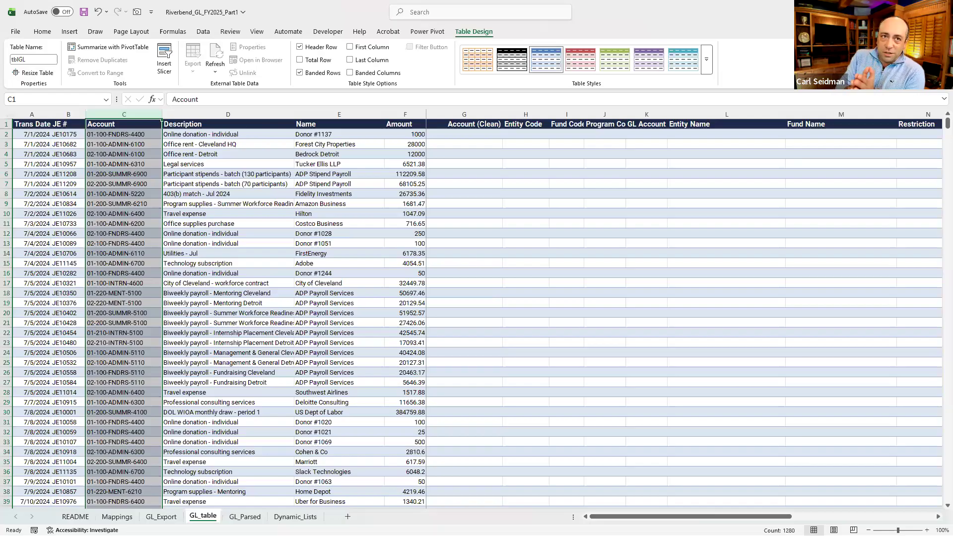
- Review the empty Account (Clean), Entity Code, Fund Code, Program Code and GL Account # columns of the ledger table
click(467, 113)
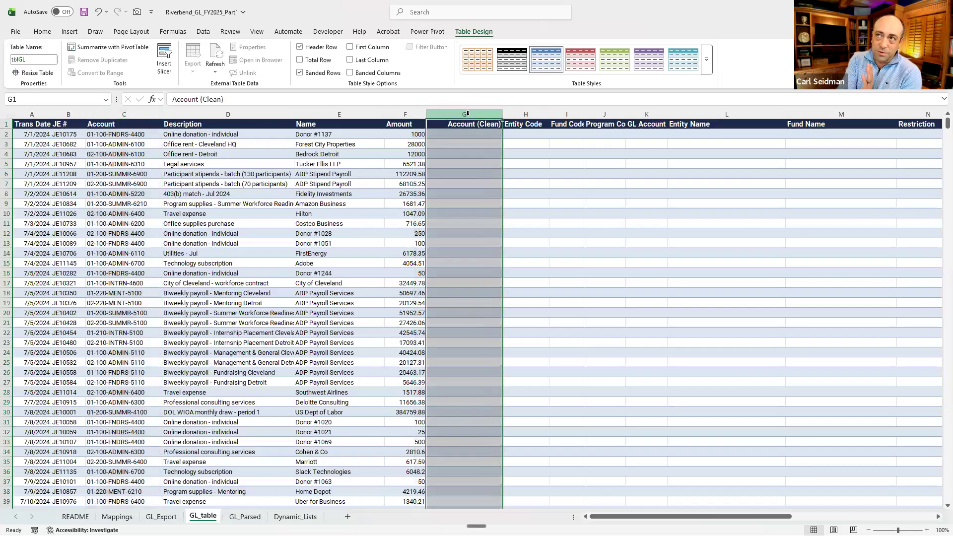
click(519, 115)
click(564, 115)
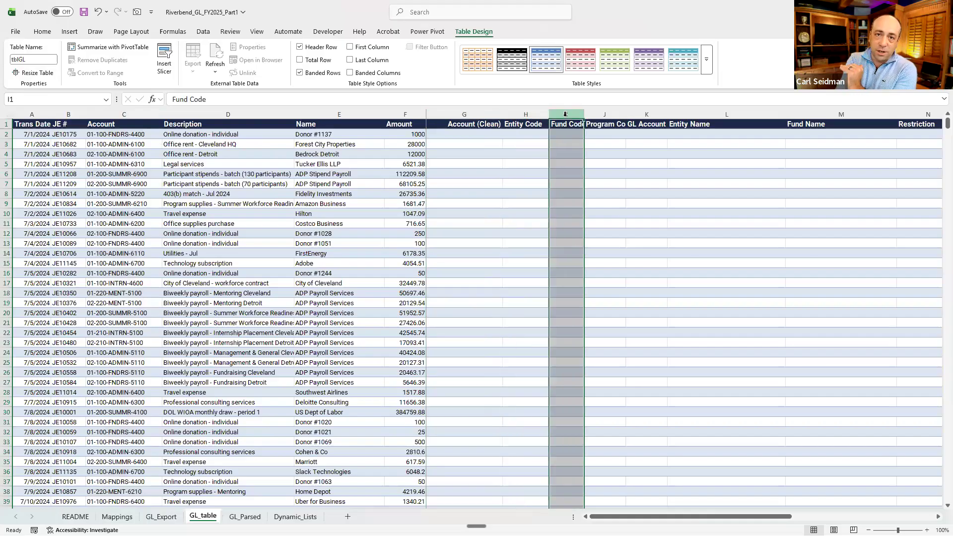
click(597, 115)
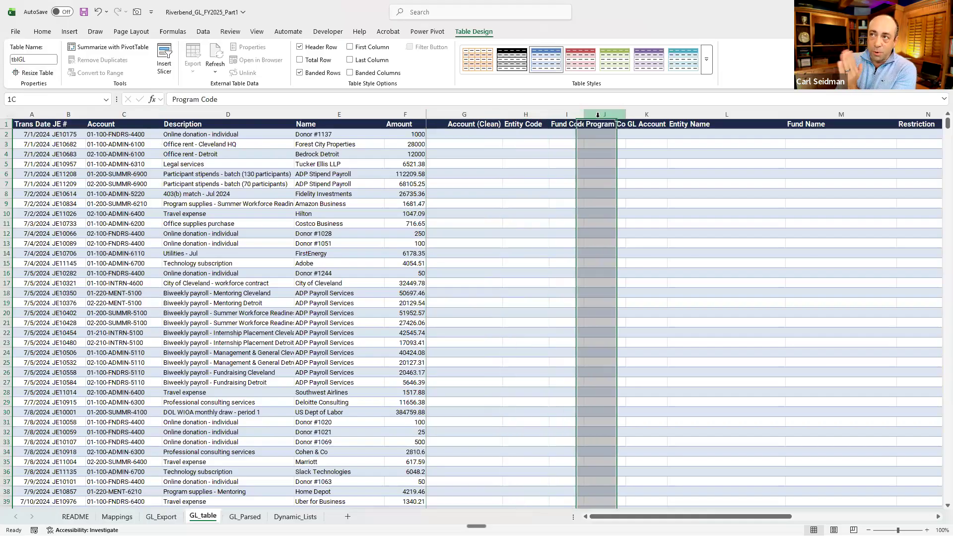
click(658, 113)
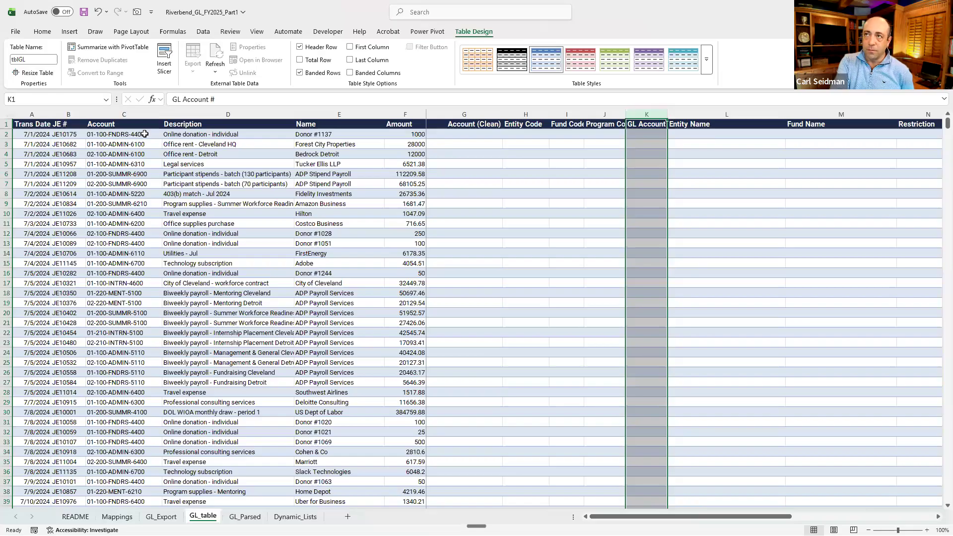
click(520, 134)
key(Right)
key(Right)
key(Right)
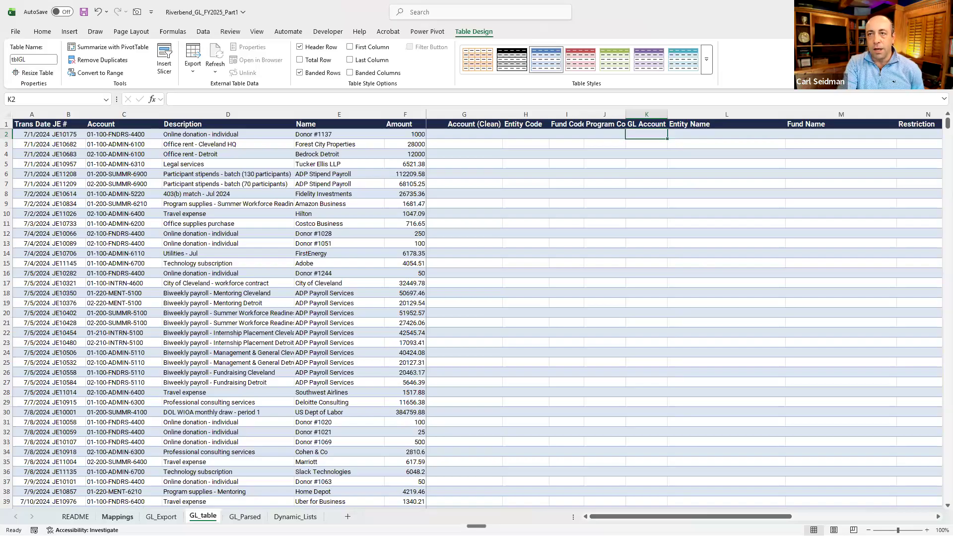
- Compare the Entities, Funds, Programs and Chart of Accounts mapping tables on the Mappings sheet with the columns on GL_table
click(117, 516)
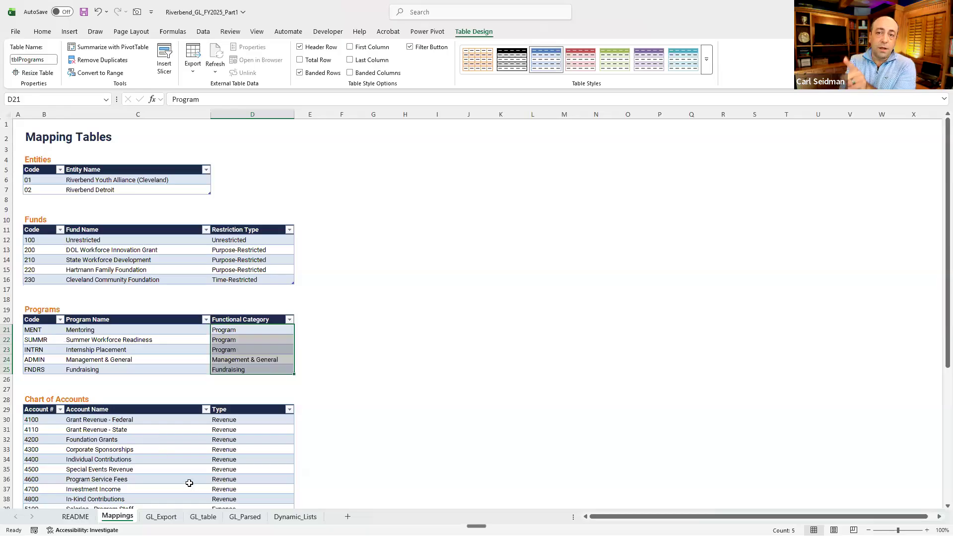
click(202, 518)
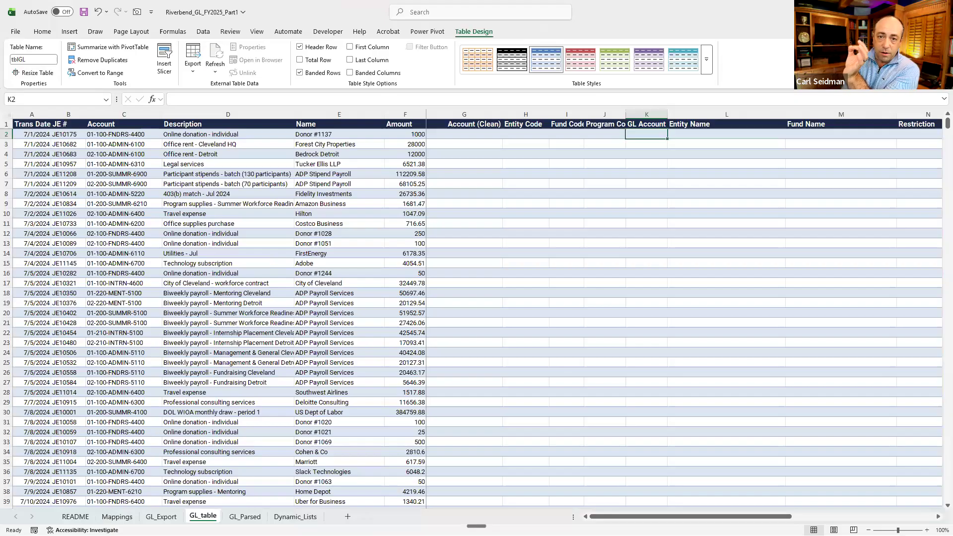
click(117, 516)
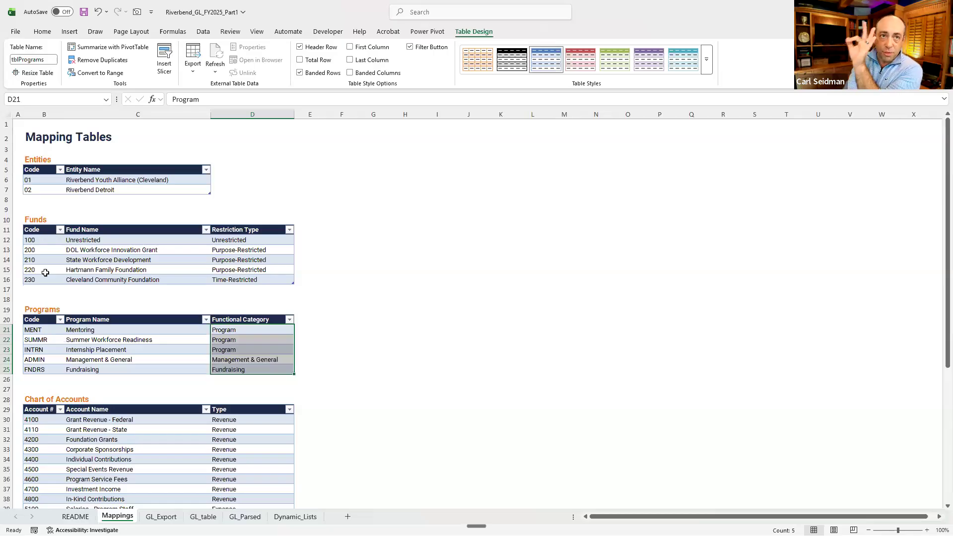
click(202, 516)
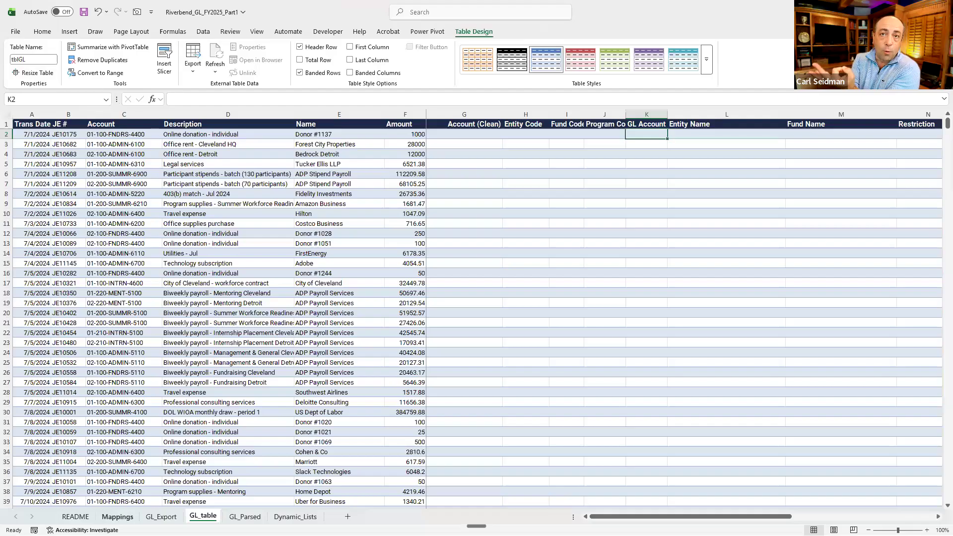
click(118, 517)
scroll(124, 391, down, 4)
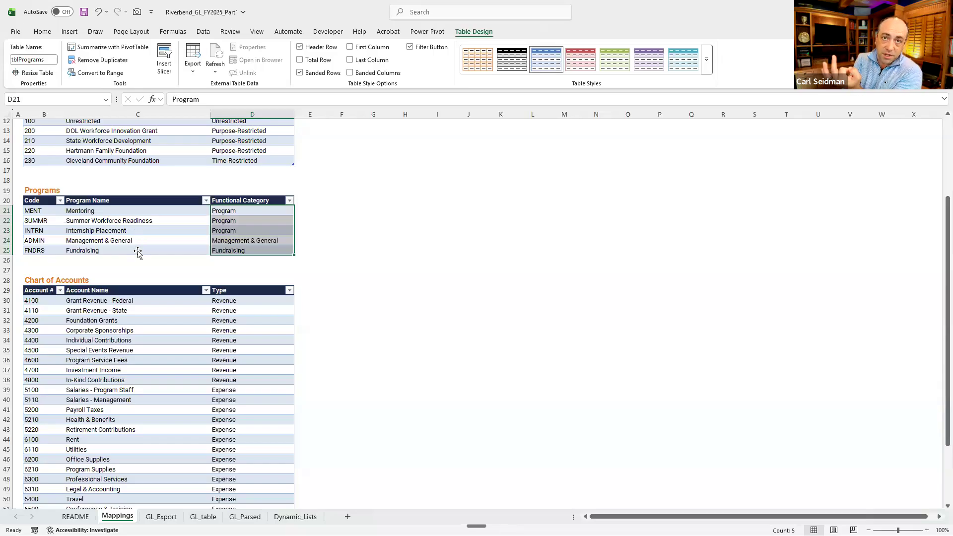
scroll(137, 252, down, 2)
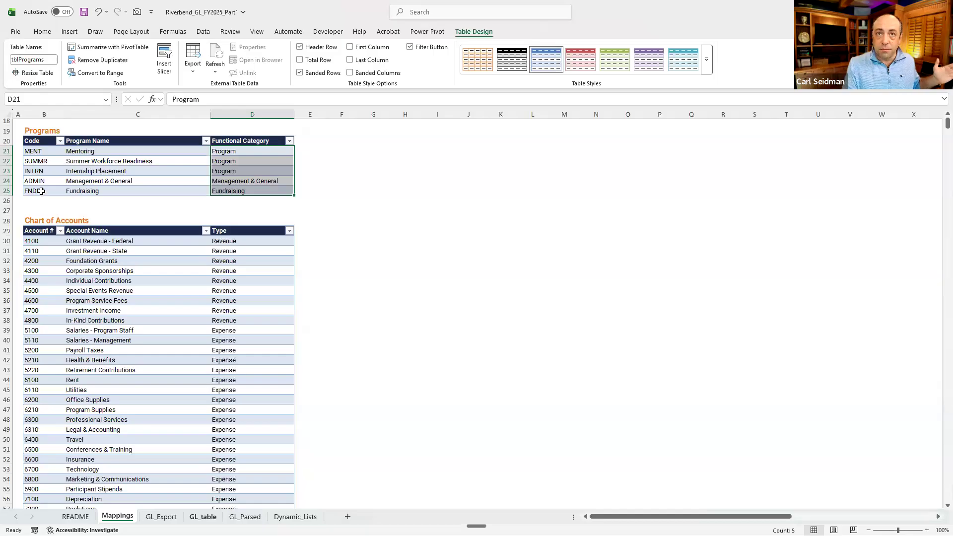
key(ctrl+Page_Down)
key(ctrl+Page_Down)
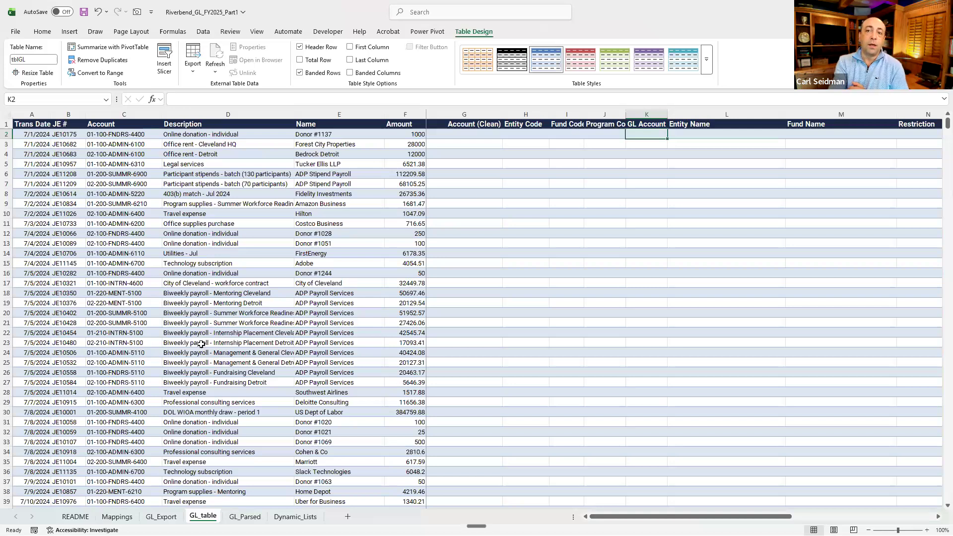
click(118, 517)
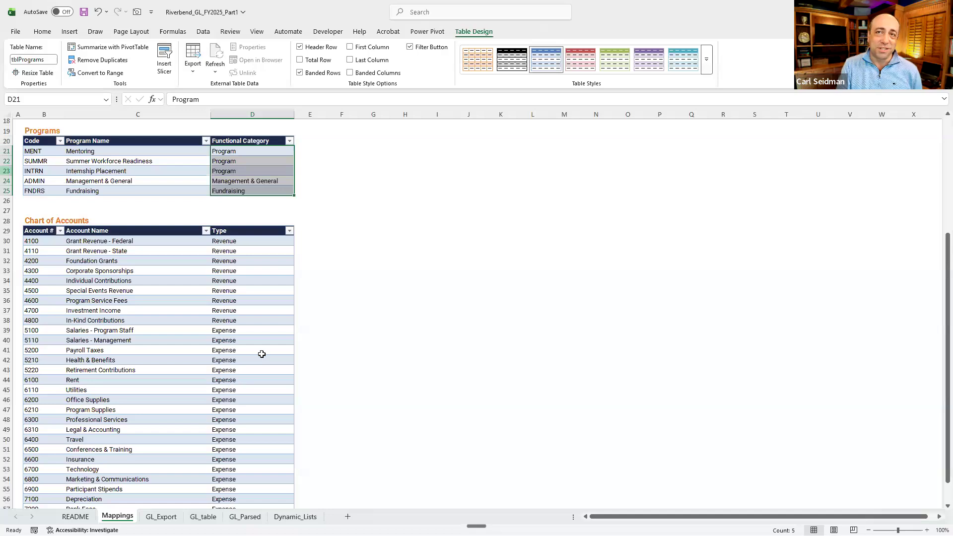
scroll(253, 204, up, 6)
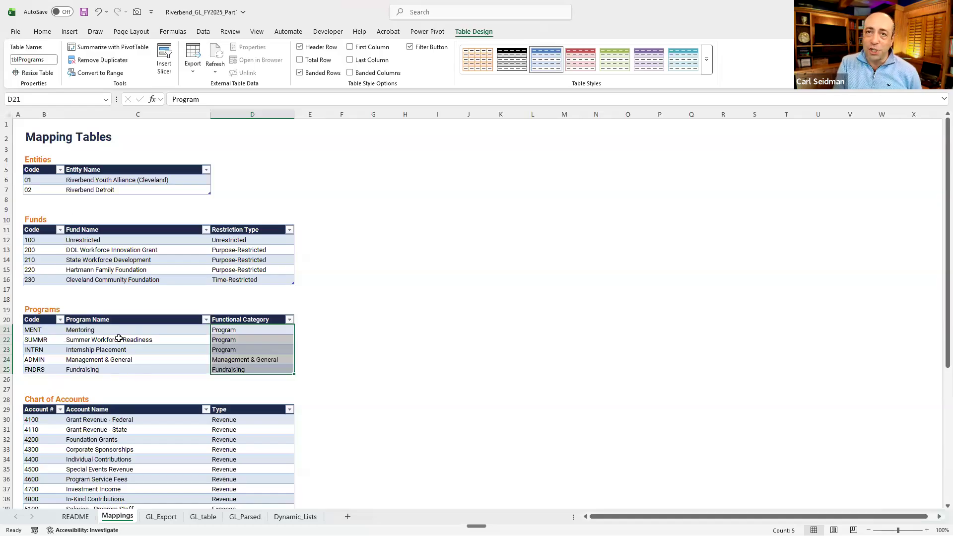
- Try inserting three blank rows above the Programs table on the Mappings sheet to check its table name, and undo the insertion
click(6, 309)
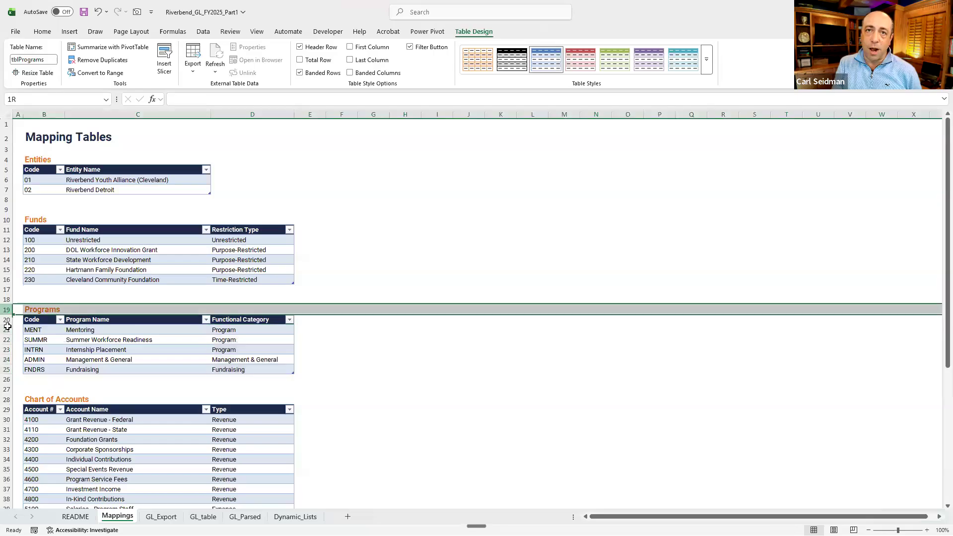
drag(8, 326, 8, 323)
right_click(8, 322)
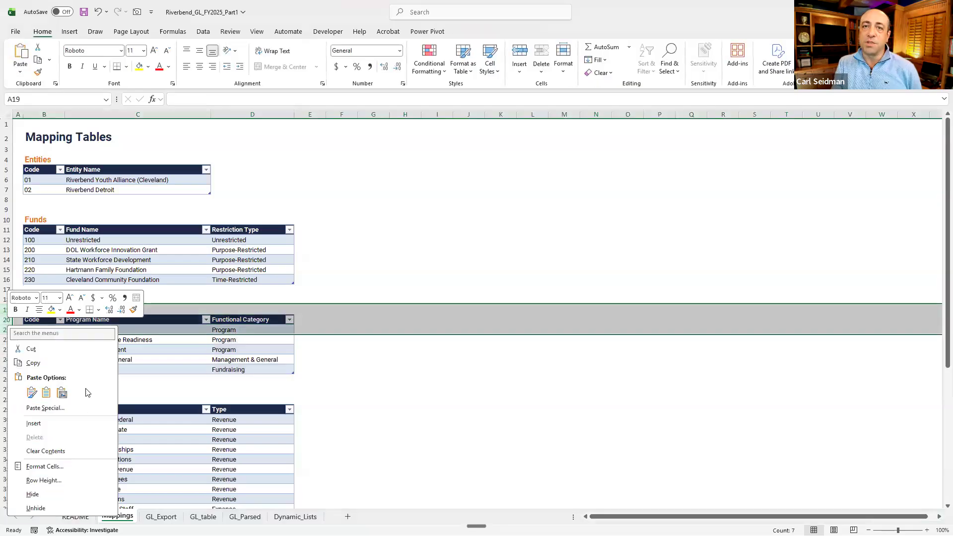
click(73, 427)
click(213, 370)
click(473, 31)
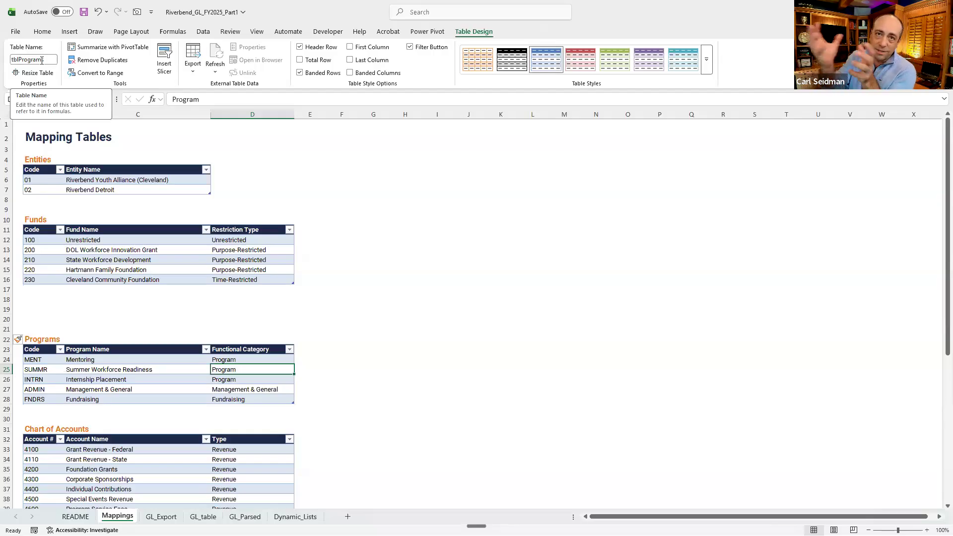
key(ctrl+z)
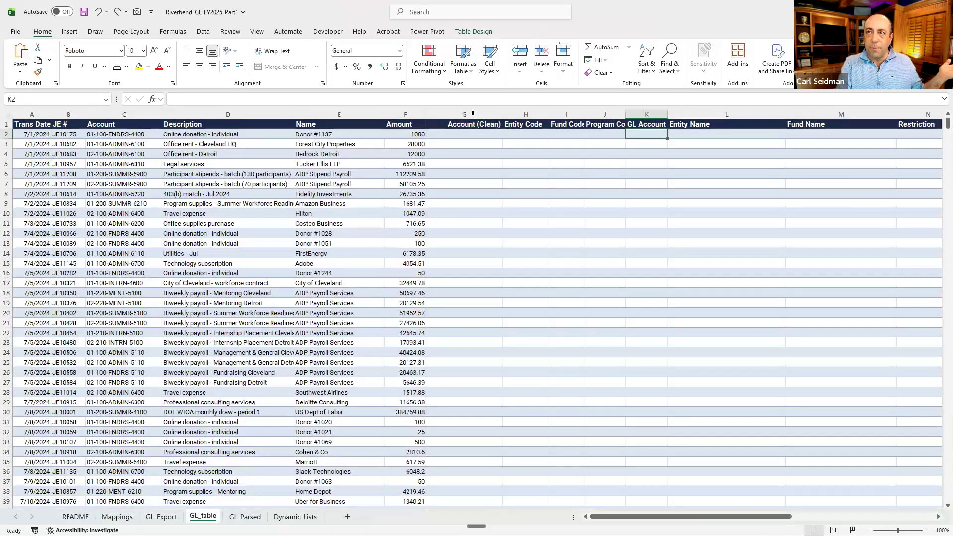
- Compare the code columns G to K on GL_table with the Entity Name, Fund Name and Restriction lookup columns
click(466, 113)
drag(539, 114, 647, 115)
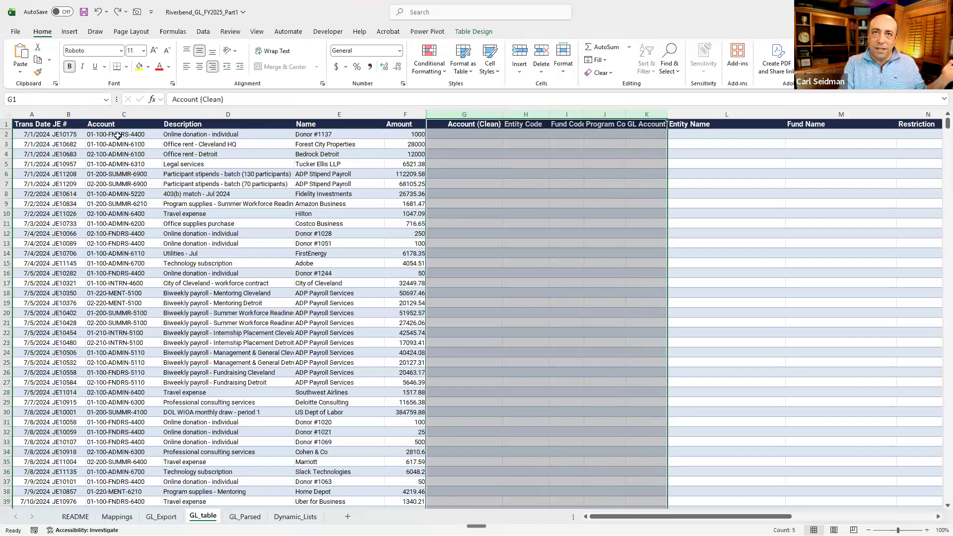
drag(705, 112, 915, 110)
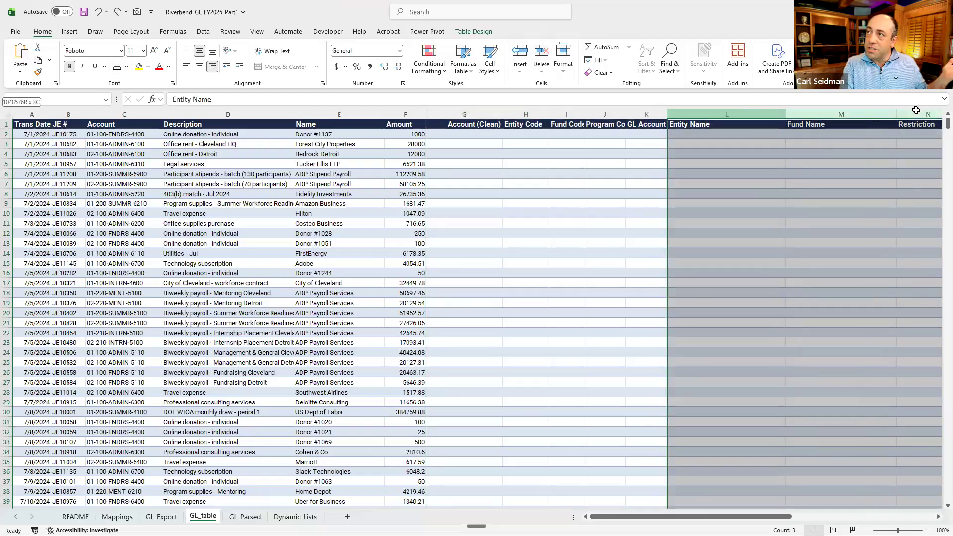
click(744, 112)
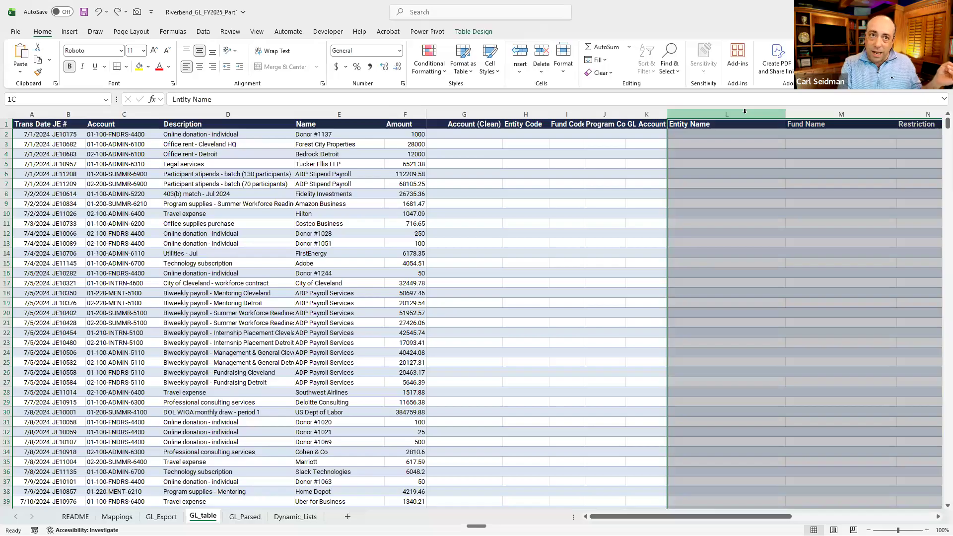
click(509, 110)
click(794, 113)
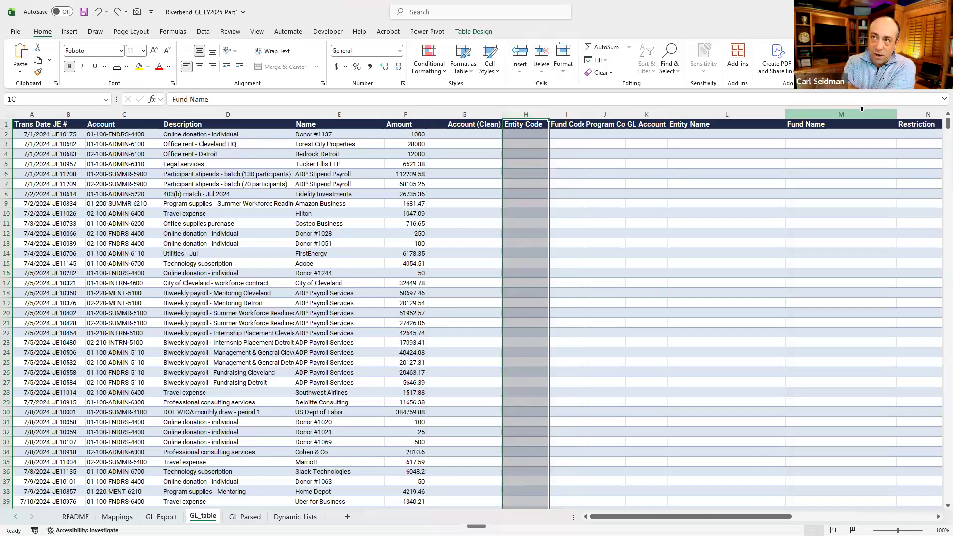
click(563, 110)
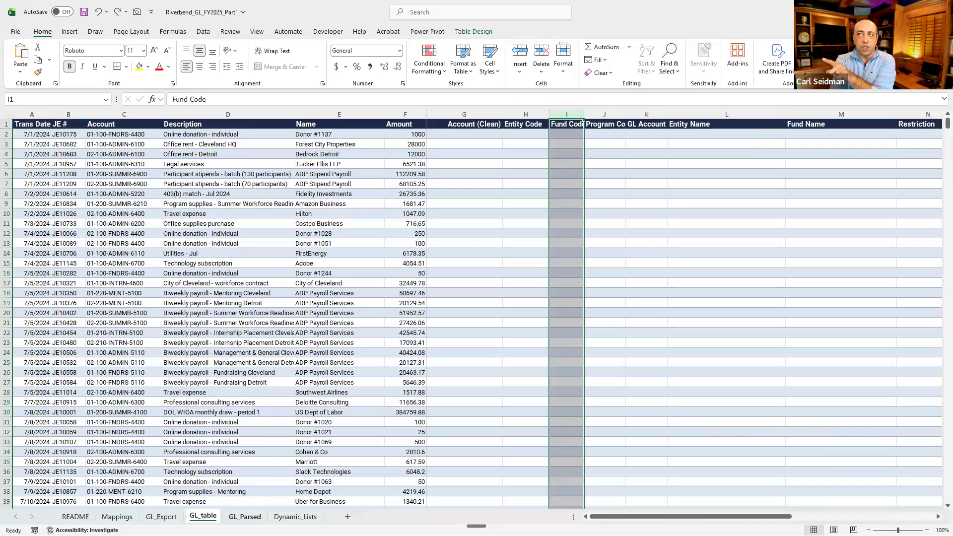
- Clear the formulas on the GL_Parsed sheet from row 3 down, from the Account (Clean) column through the last table column
click(244, 516)
scroll(668, 347, up, 1)
click(670, 351)
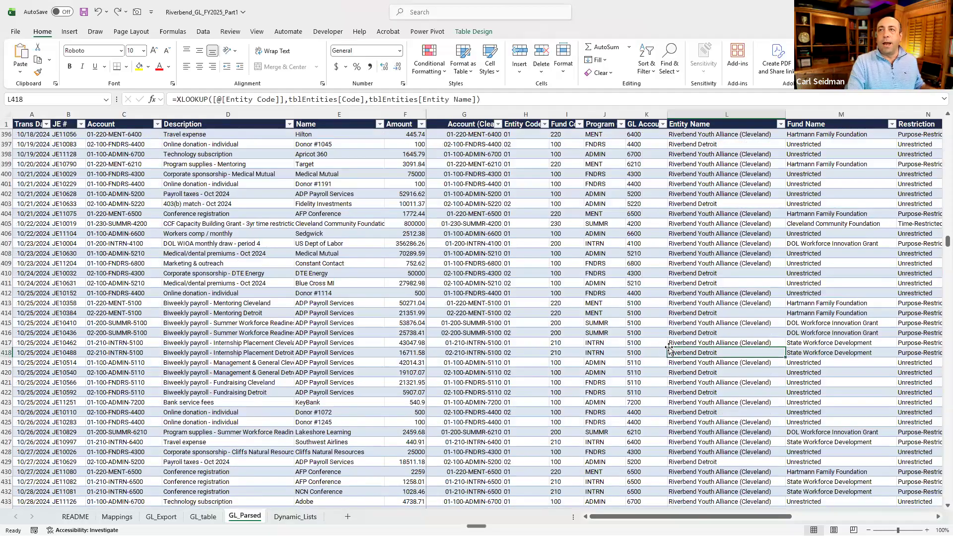
key(ctrl+Up)
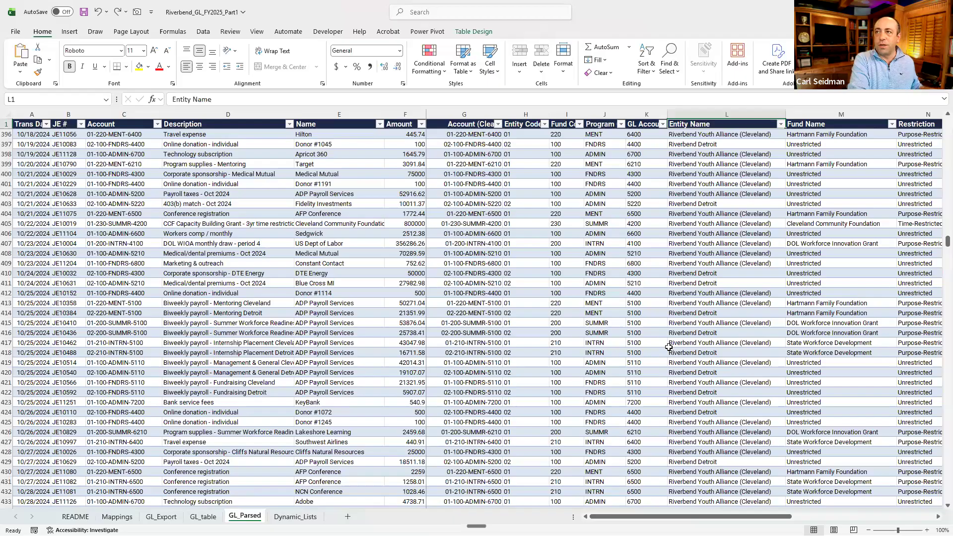
key(Down)
key(Down)
key(Left)
key(Left)
key(Left)
key(Left)
key(Left)
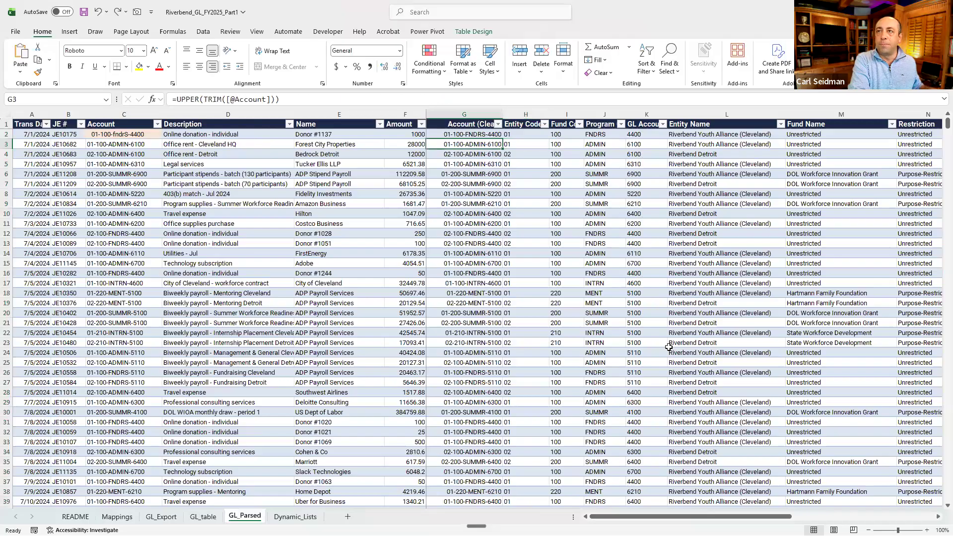
key(ctrl+shift+Right)
key(ctrl+shift+Down)
key(Delete)
- Turn off the header filters of the GL_Parsed table
key(ctrl+Up)
key(ctrl+Up)
key(Left)
key(Left)
key(Down)
key(Right)
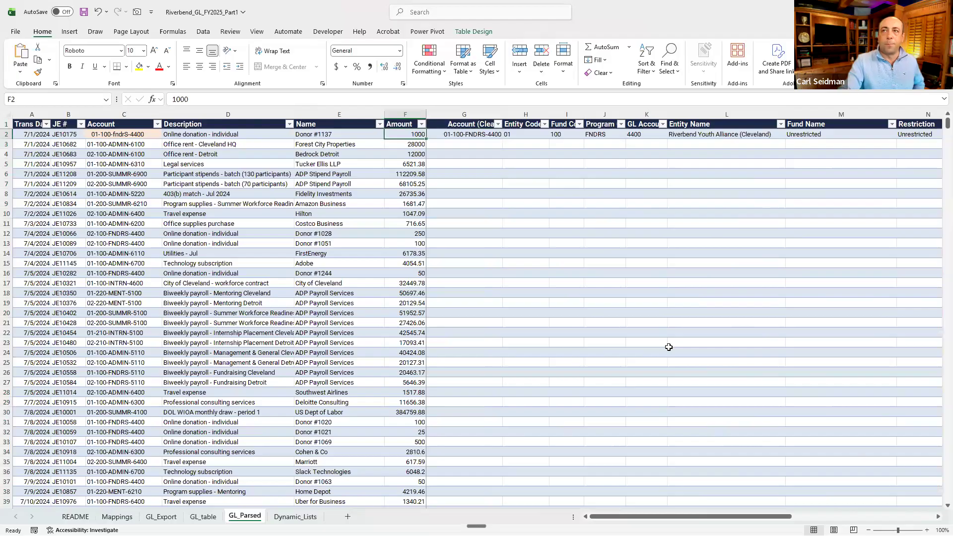
click(401, 124)
click(203, 31)
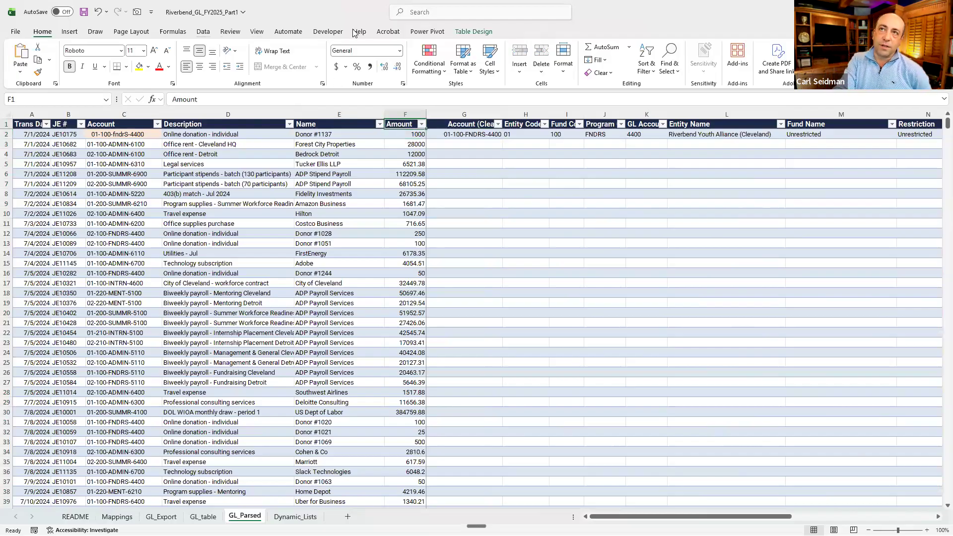
click(376, 59)
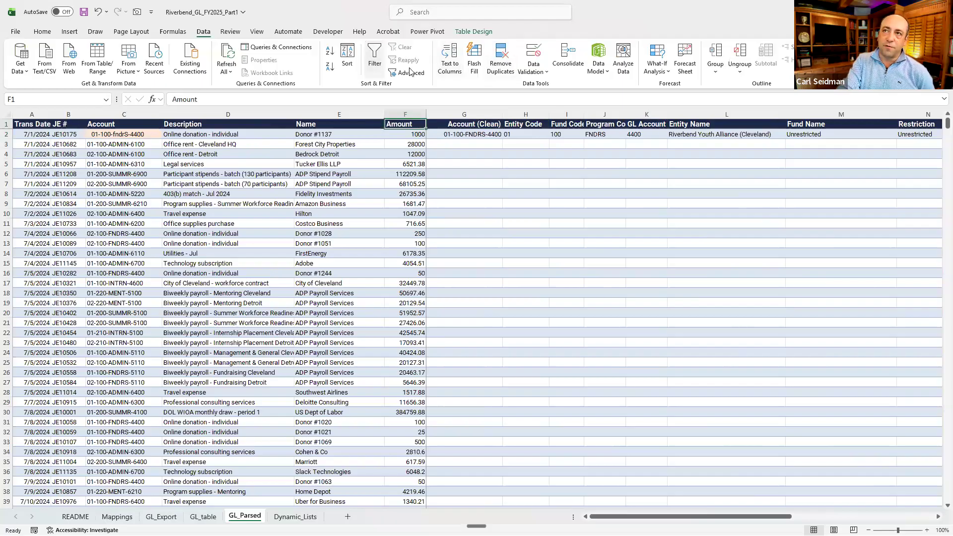
- Turn on the header filters and sort the GL_Parsed table by the highlight cell color of the Account column, then inspect the sorted codes
click(466, 124)
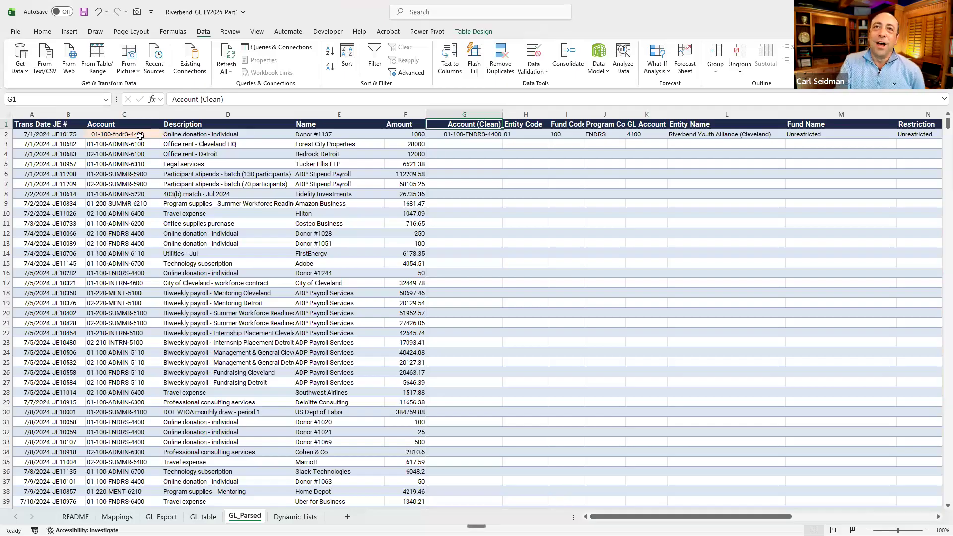
click(96, 133)
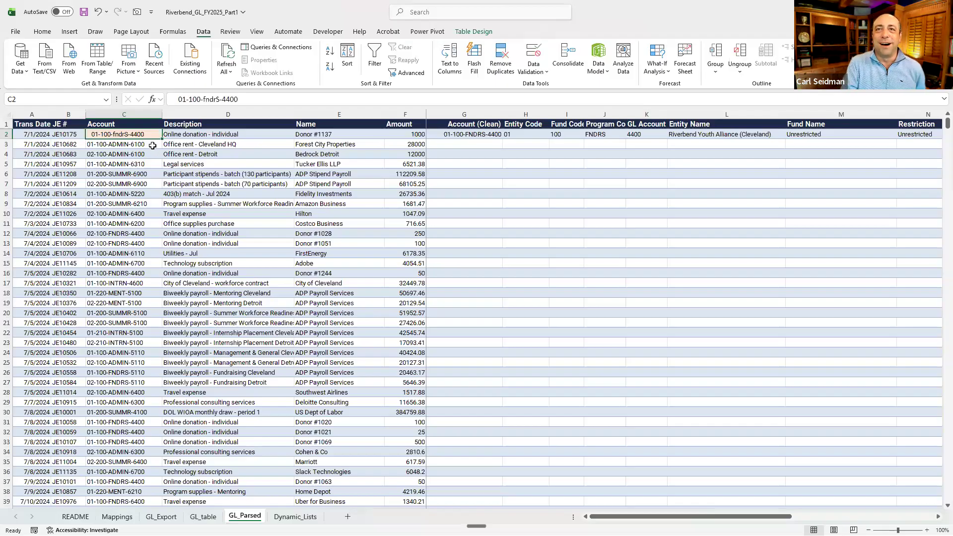
click(150, 127)
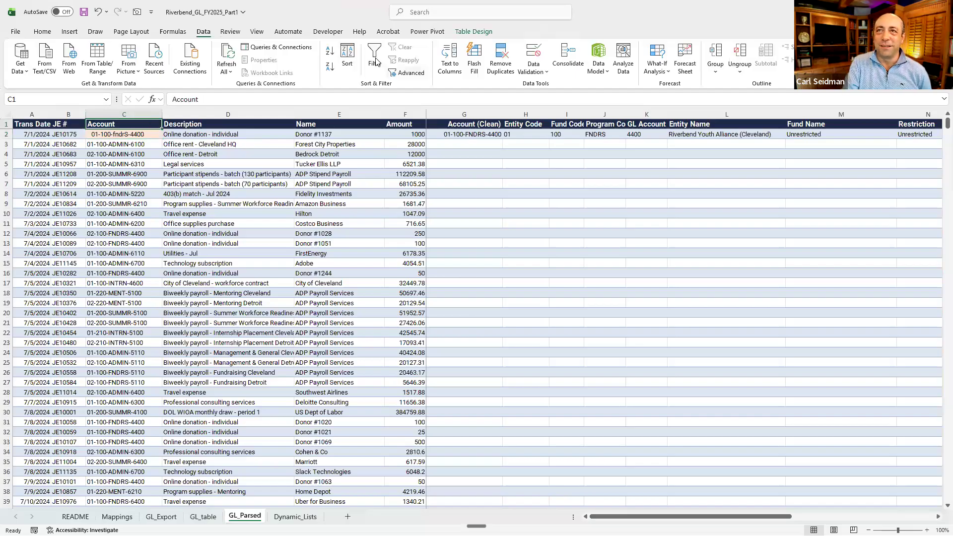
click(375, 57)
click(157, 124)
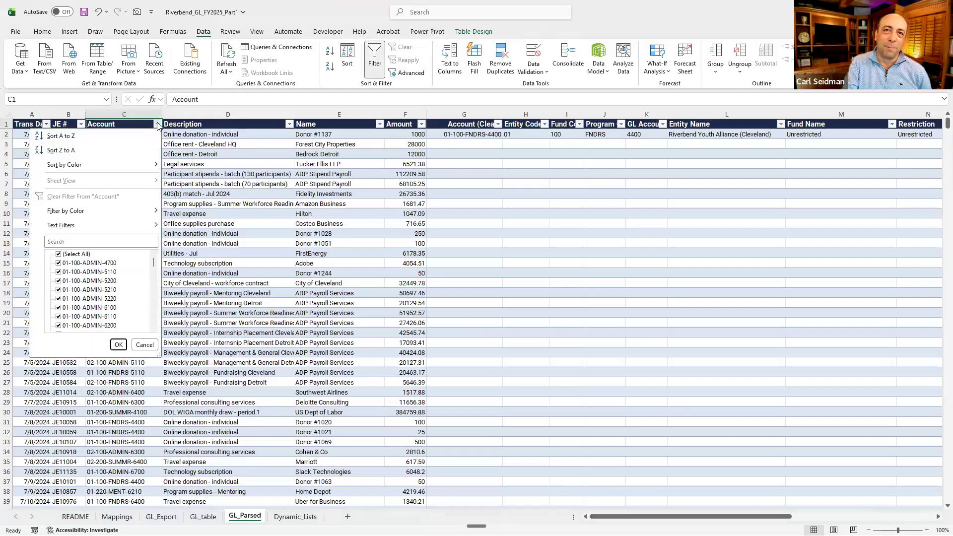
mouse_move(98, 167)
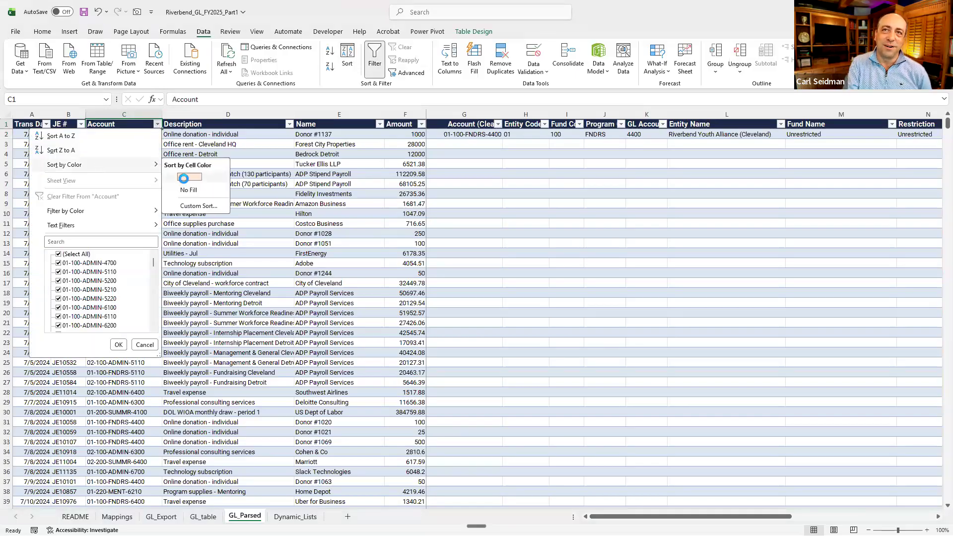
click(184, 179)
click(124, 145)
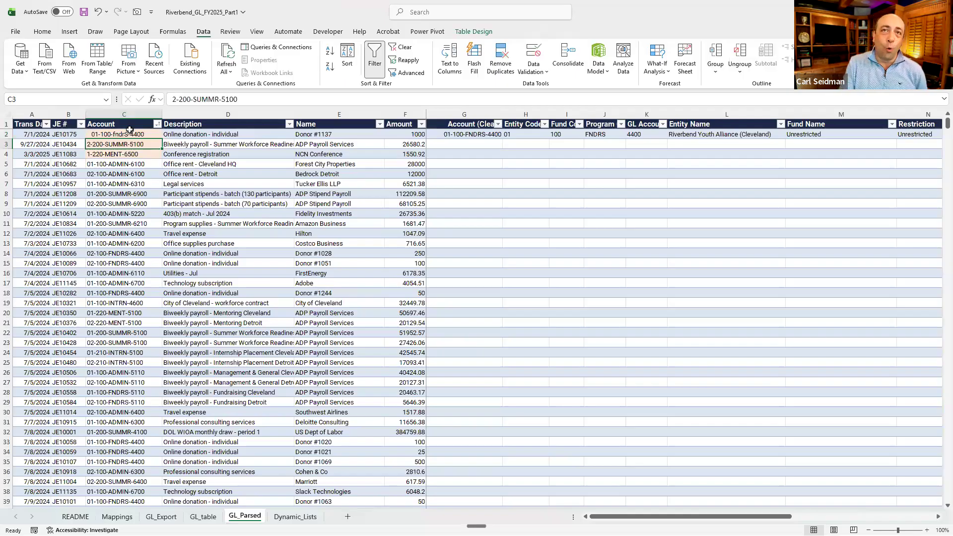
click(95, 164)
drag(94, 185, 96, 205)
drag(96, 144, 100, 183)
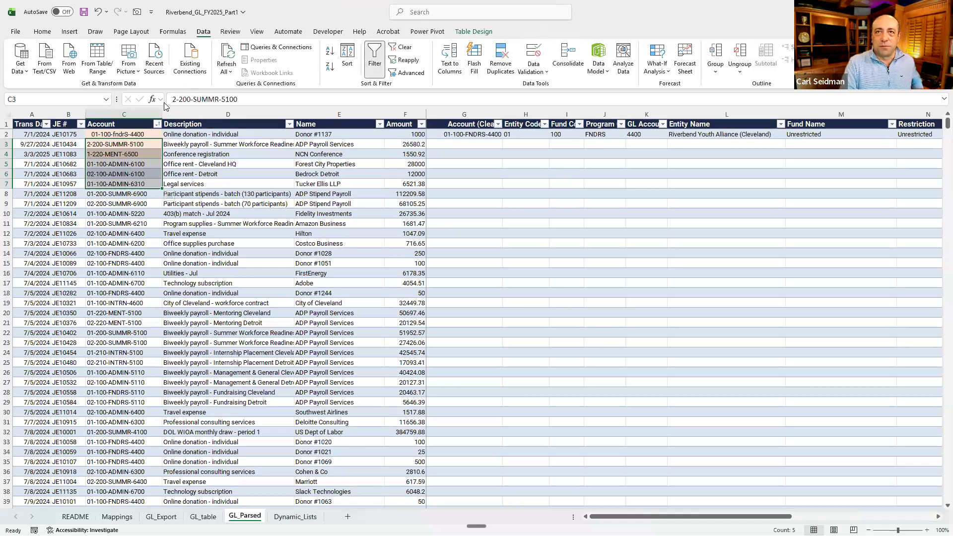
- Review the color sort options of the Account column and turn off the GL_Parsed table's header filters
click(157, 124)
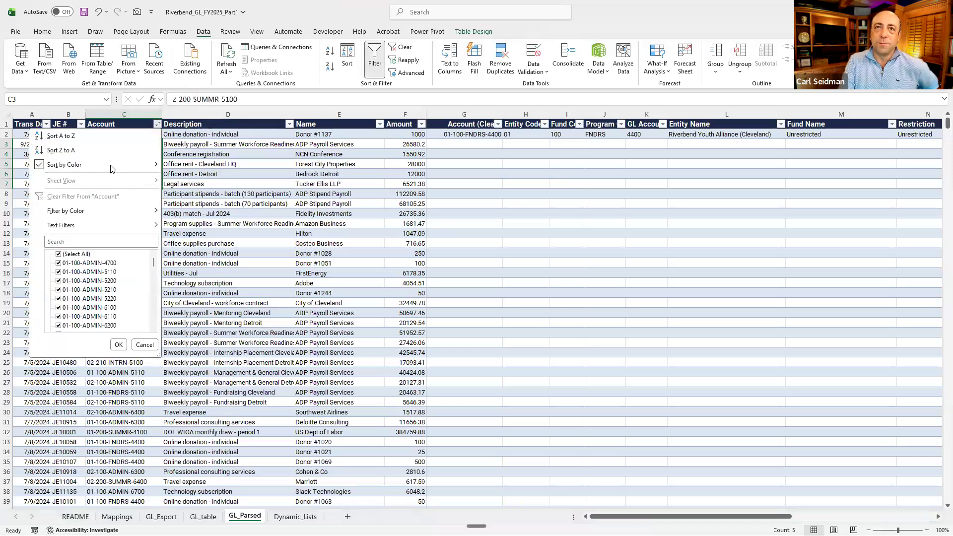
mouse_move(111, 169)
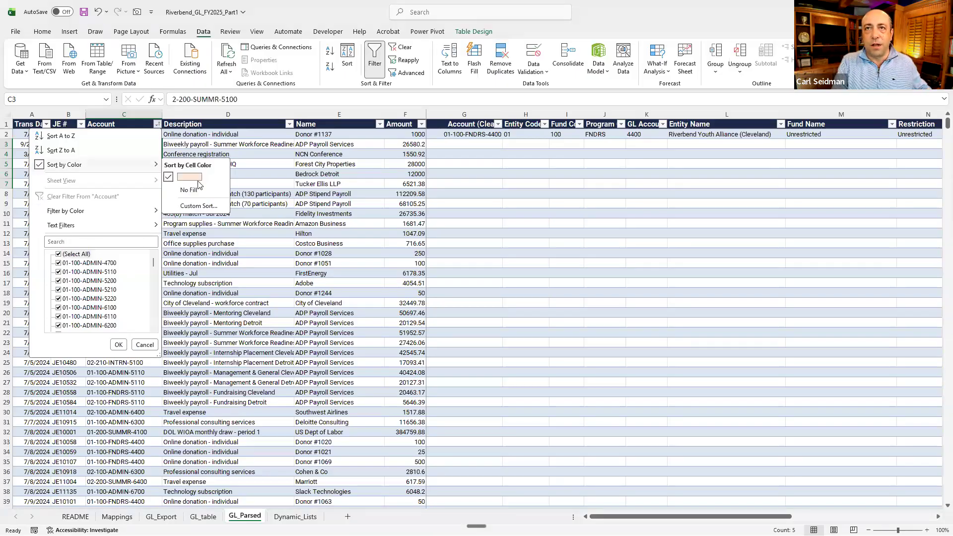
click(167, 192)
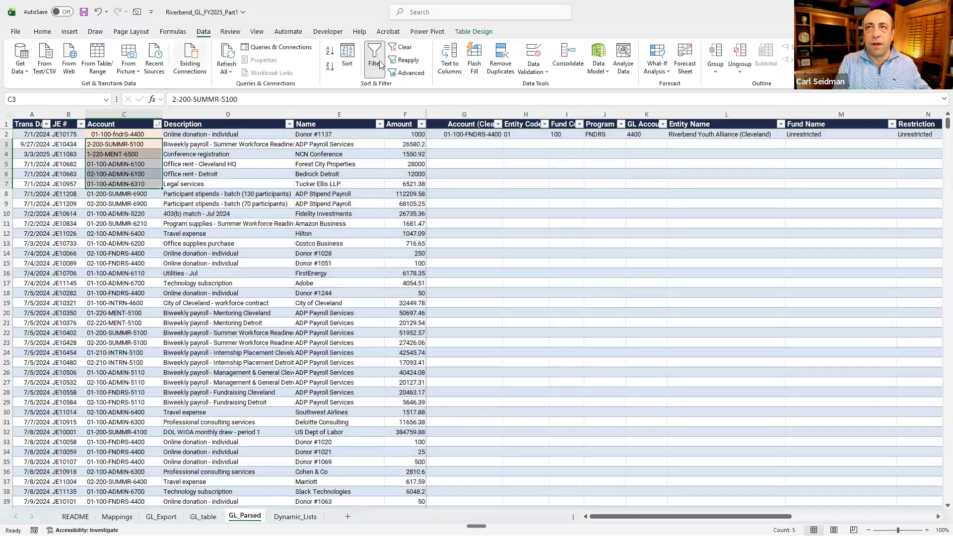
click(375, 58)
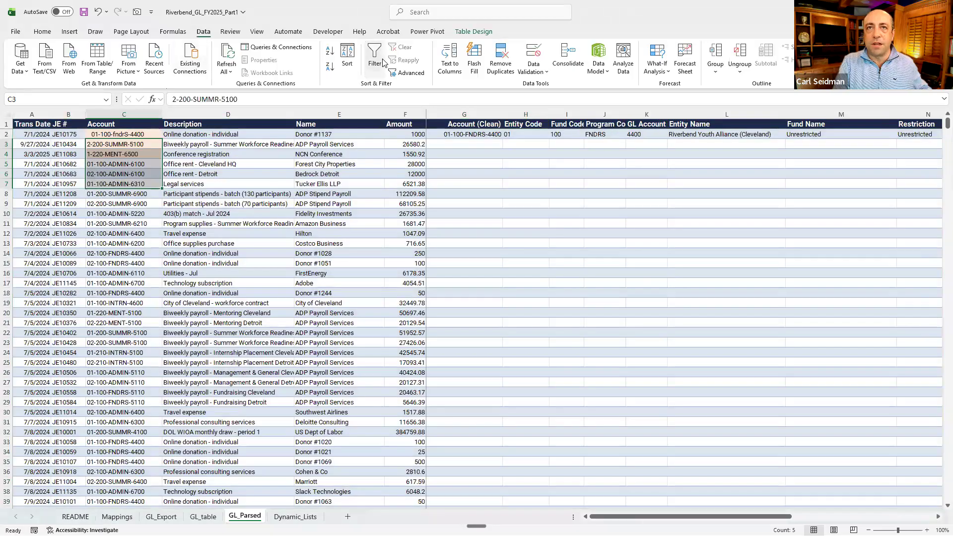
click(241, 253)
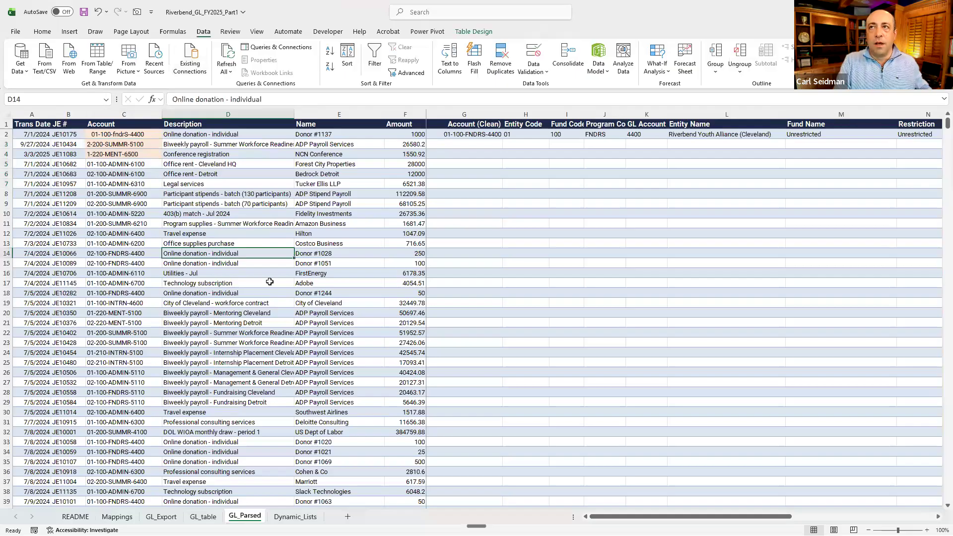
- Re-enter the UPPER and TRIM formula in the first Account (Clean) cell and undo the entry
click(475, 163)
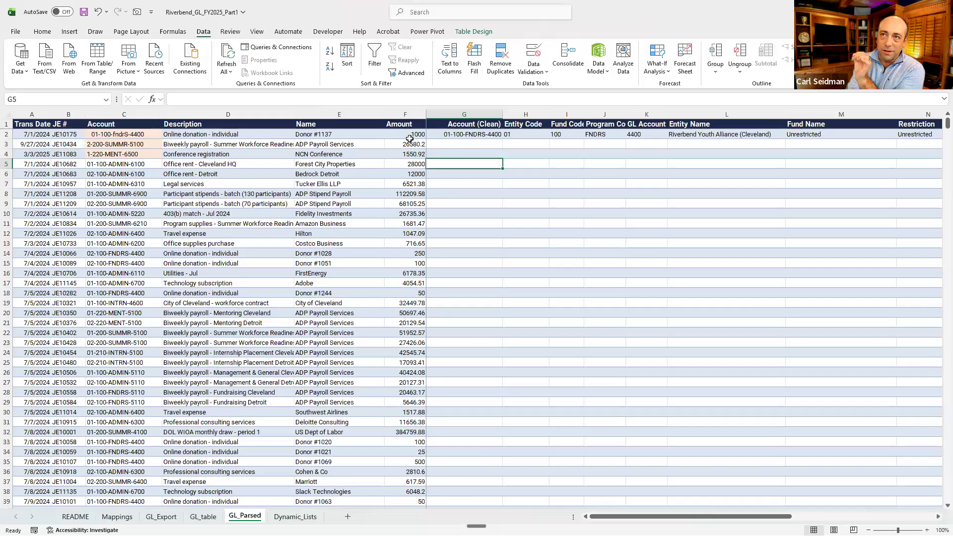
click(454, 138)
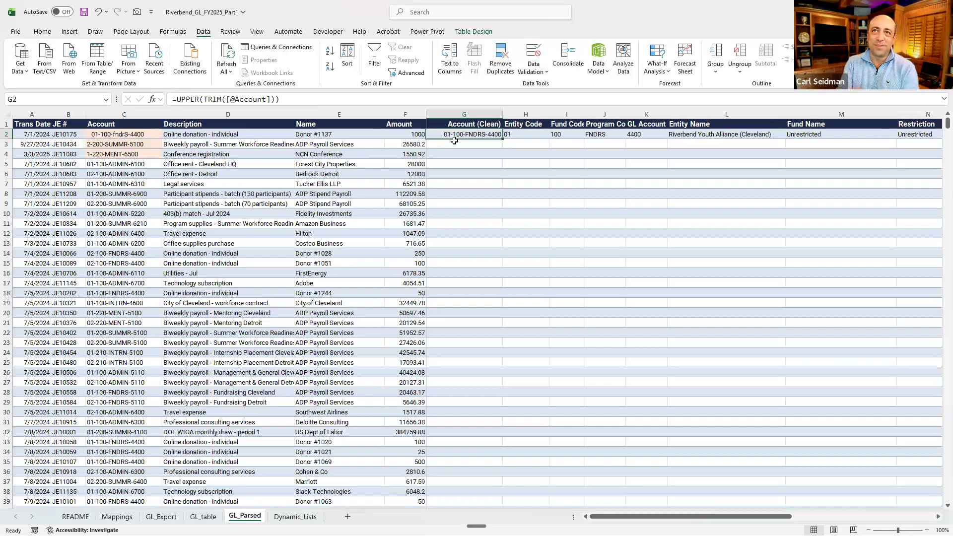
click(225, 99)
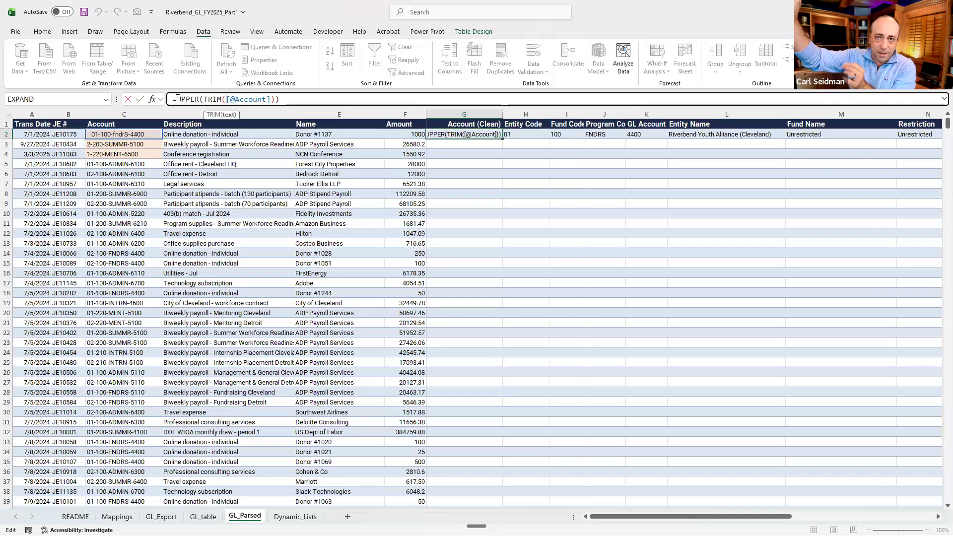
drag(177, 99, 200, 98)
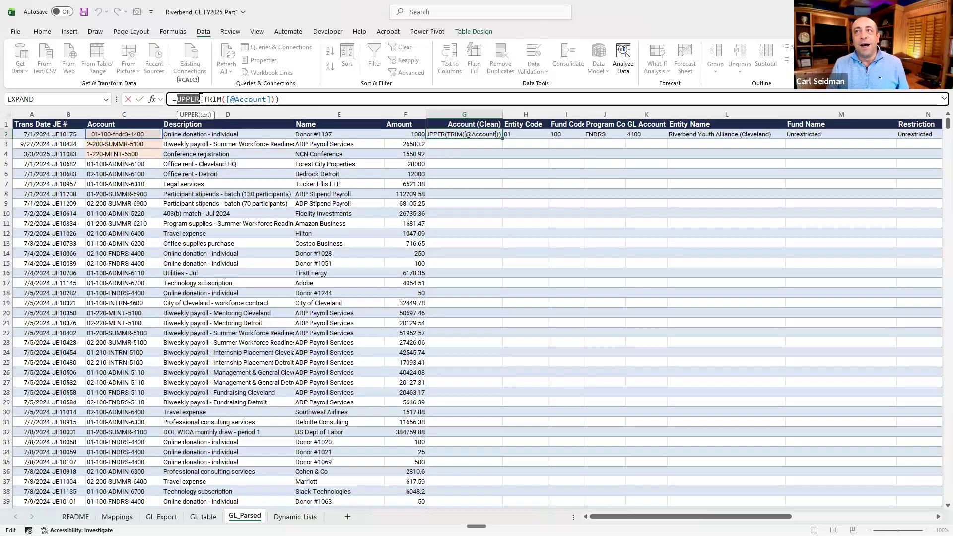
key(Return)
key(Up)
key(ctrl+z)
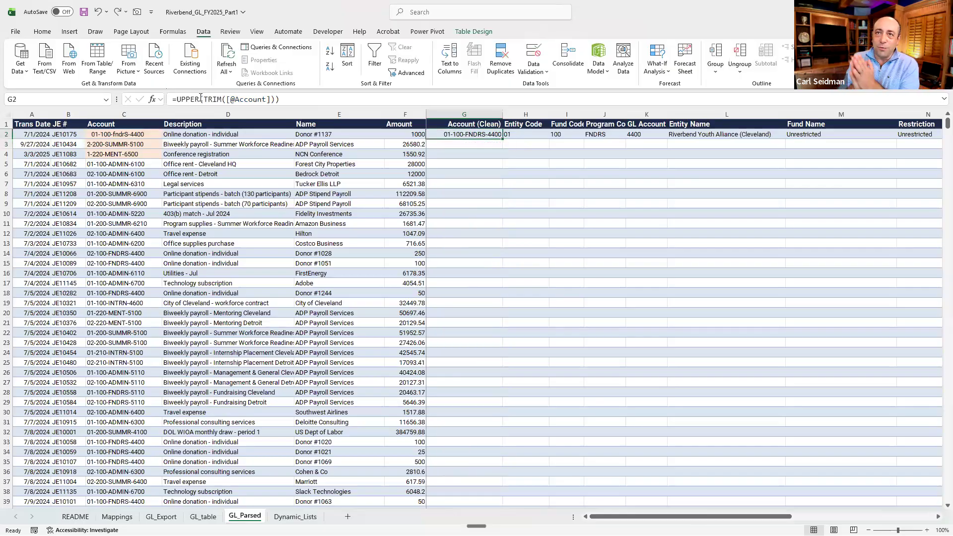
click(231, 99)
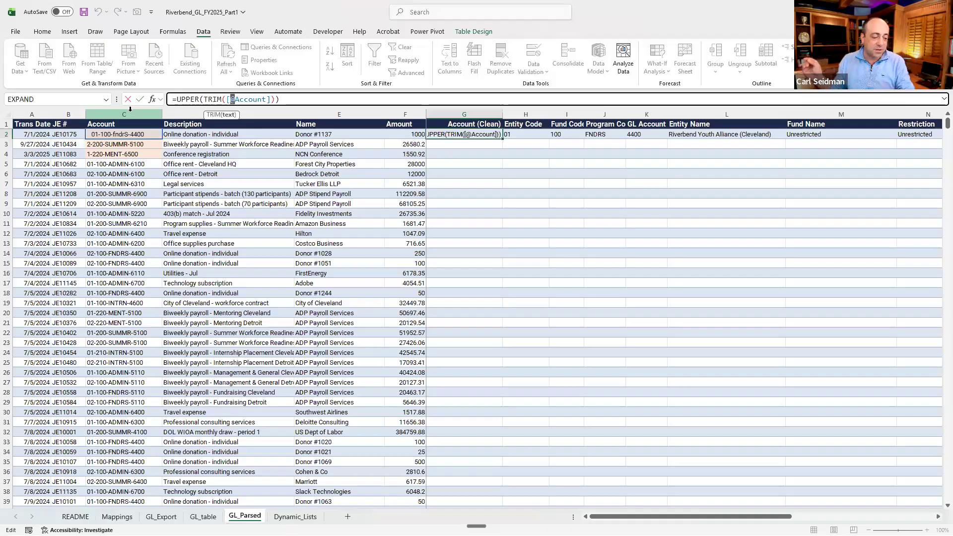
key(BackSpace)
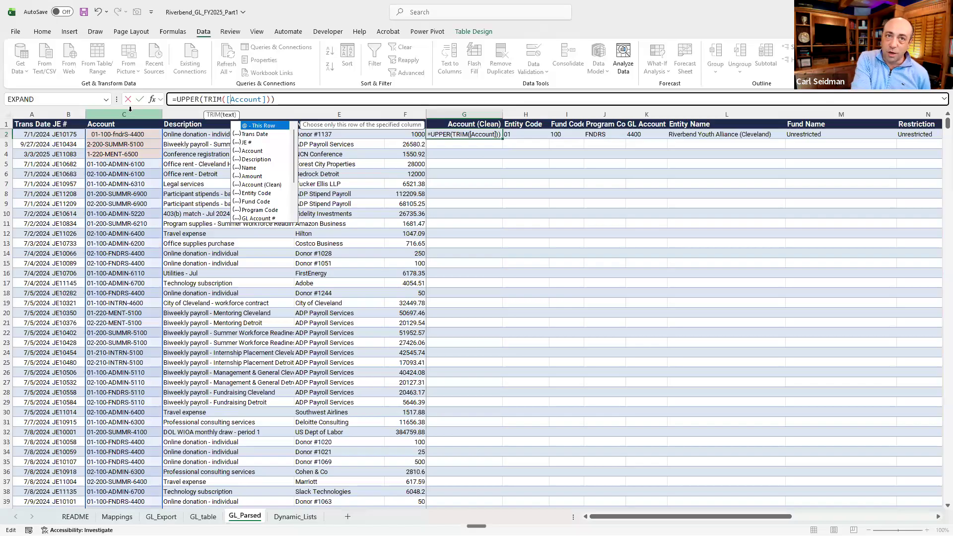
key(Down)
key(Down)
key(Down)
key(Down)
key(Down)
key(Down)
key(Down)
key(Up)
key(Up)
key(Up)
key(Up)
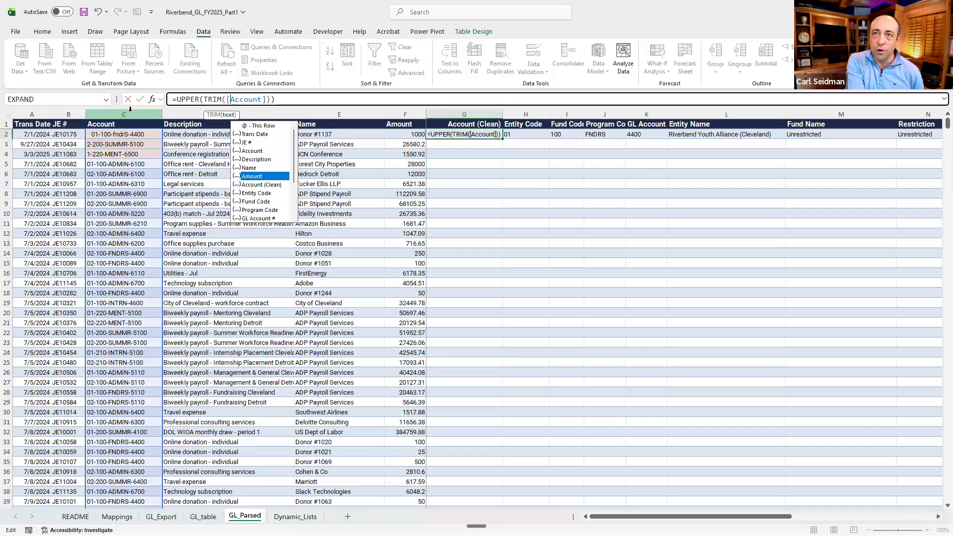
key(Up)
key(Up)
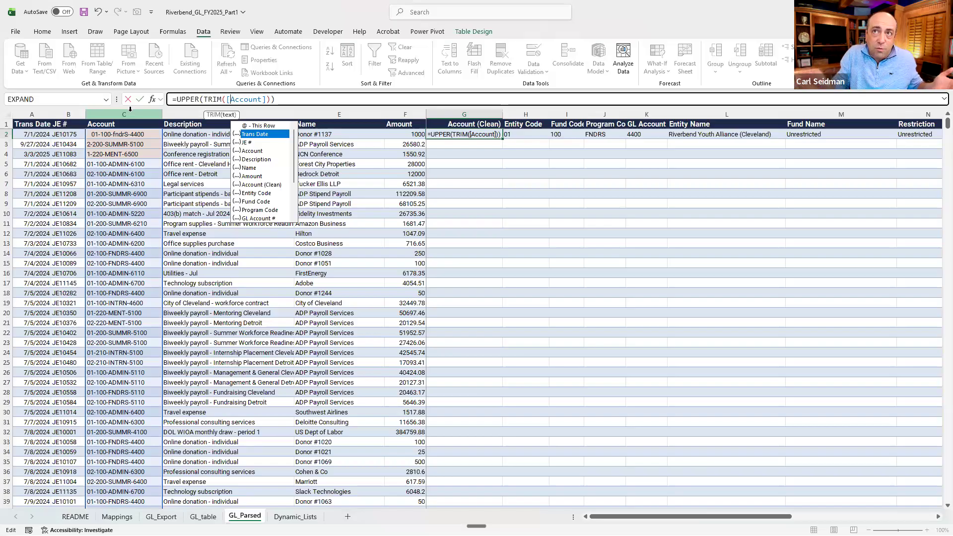
key(Escape)
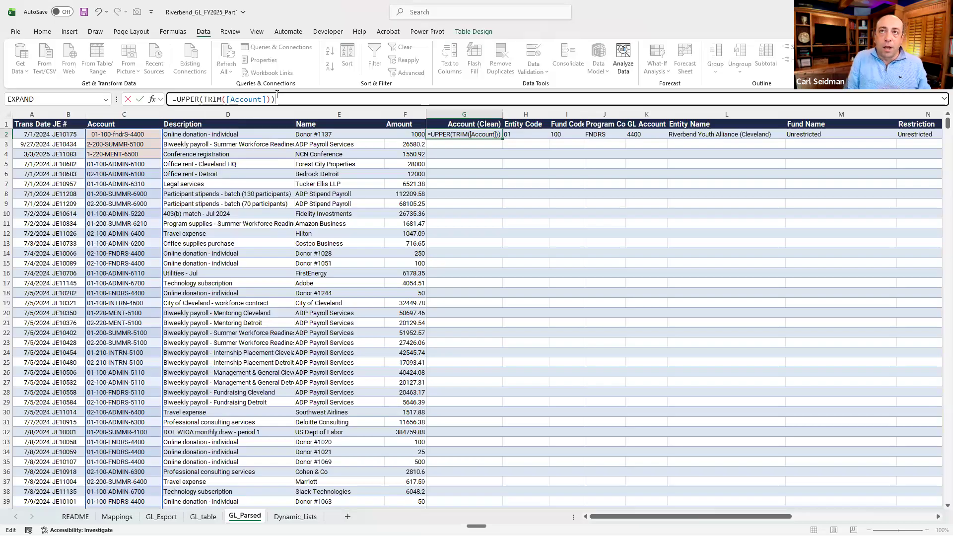
key(Return)
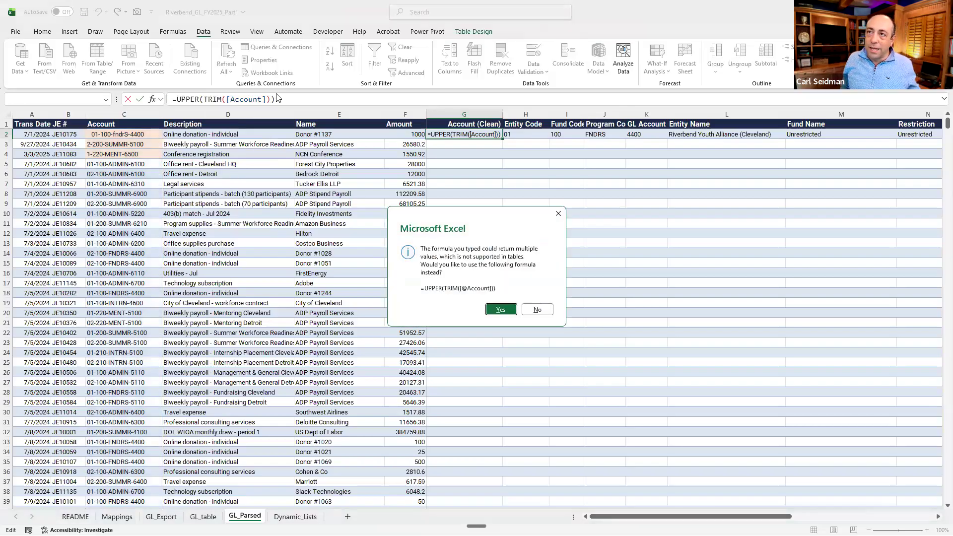
key(Return)
key(Up)
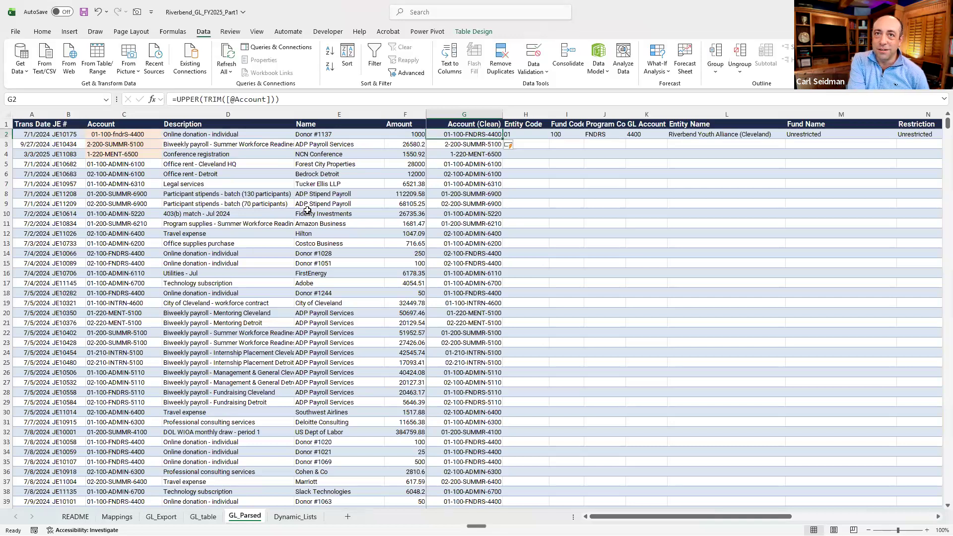
key(Down)
key(Down)
key(Down)
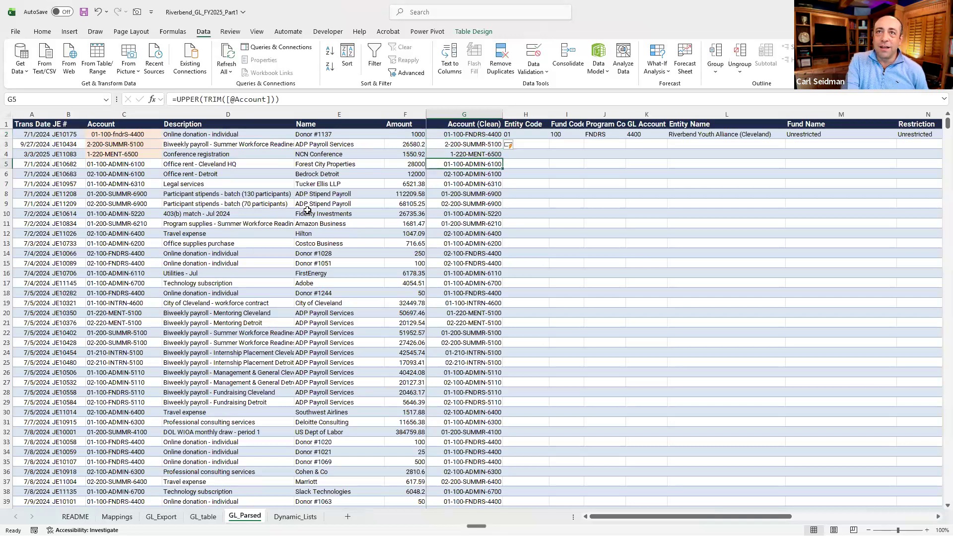
key(F2)
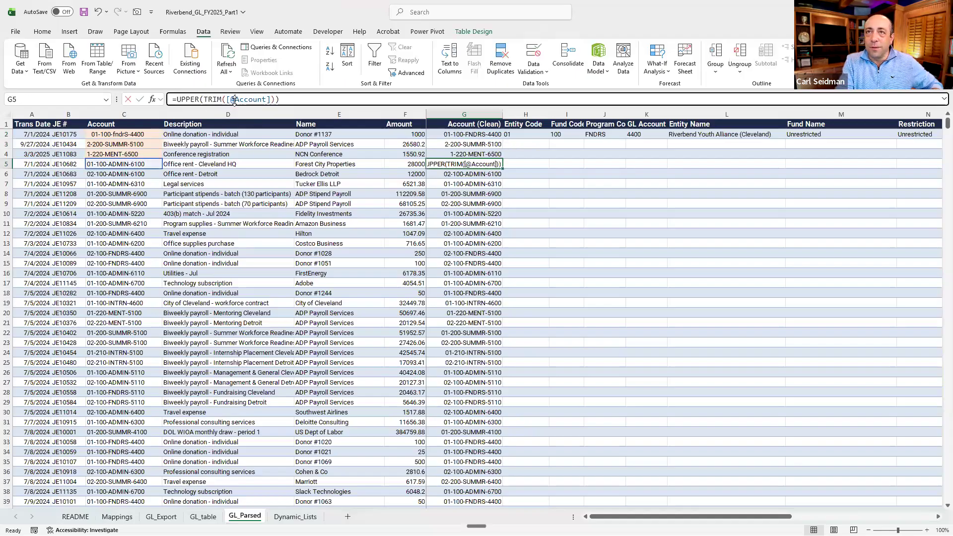
key(Return)
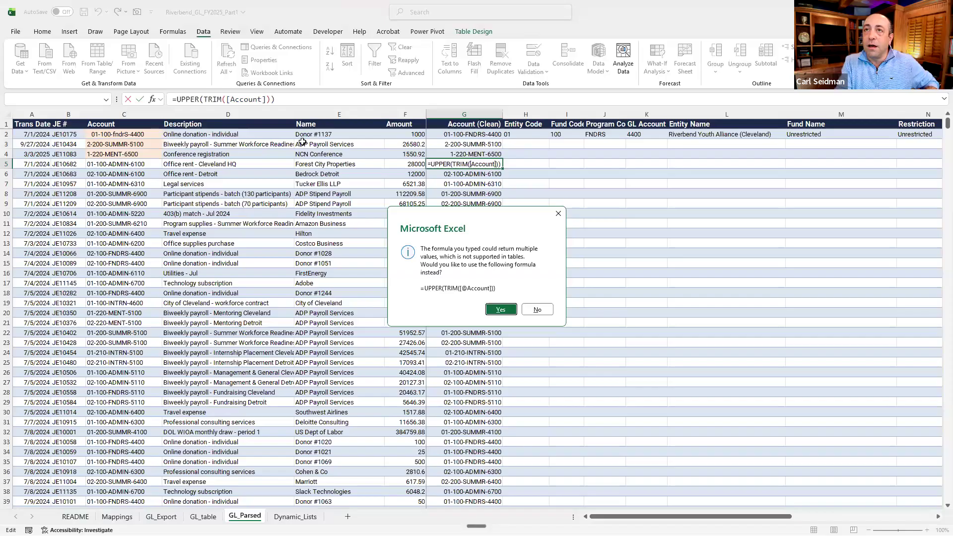
key(Return)
- Check the Account (Clean) formulas row by row from row 2 down to row 32
key(Up)
key(Up)
key(Up)
key(Up)
key(Down)
key(Down)
key(Down)
key(Down)
key(Down)
key(Down)
key(Down)
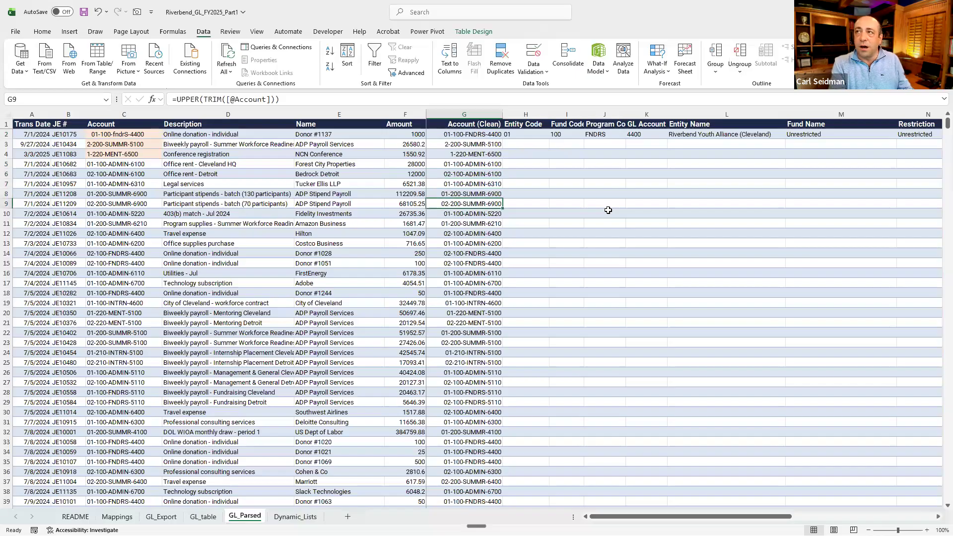
key(Up)
key(Up)
key(Up)
key(Up)
key(Up)
key(Up)
key(Up)
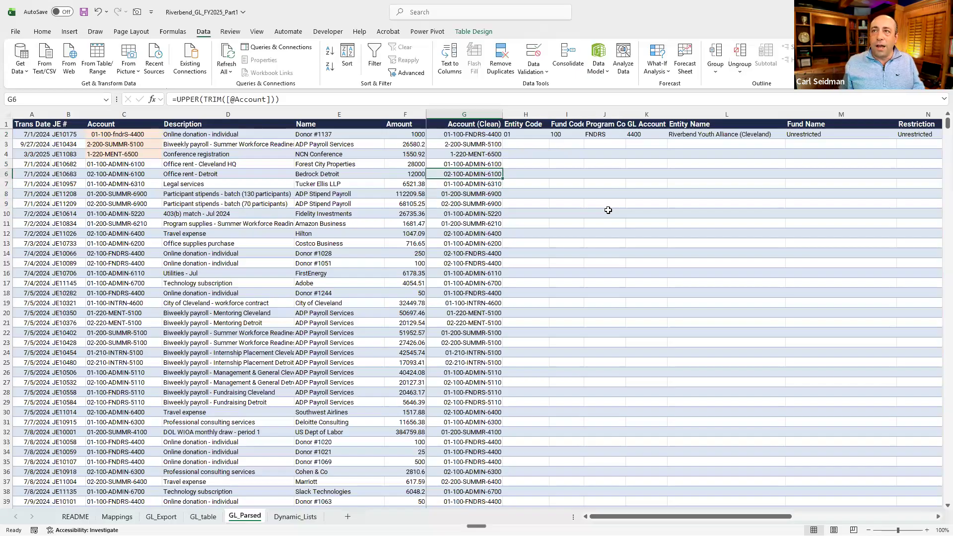
key(Down)
key(Down)
key(Down)
key(Down)
key(Down)
key(Down)
key(Down)
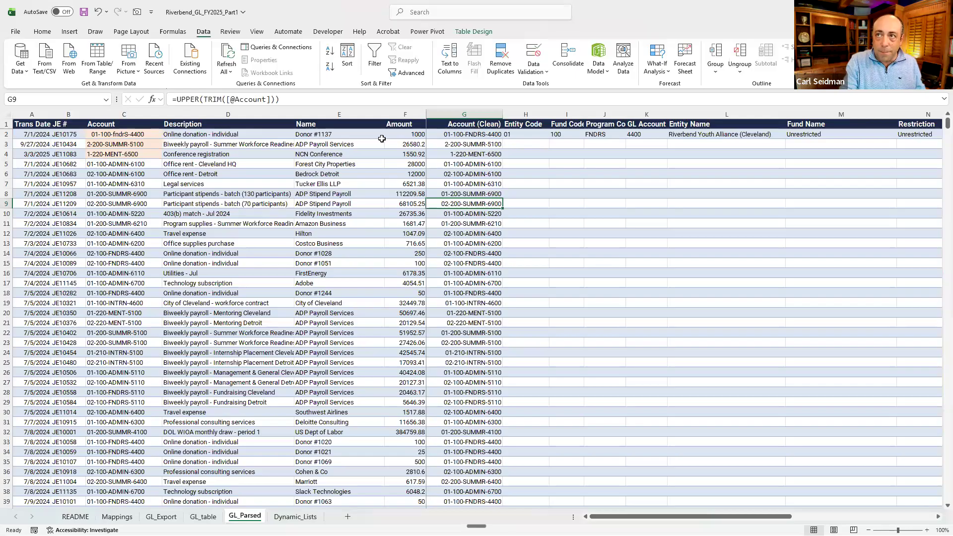
click(465, 138)
key(Down)
key(Down)
key(Down)
key(Down)
key(Down)
key(Down)
key(Down)
key(Down)
key(Down)
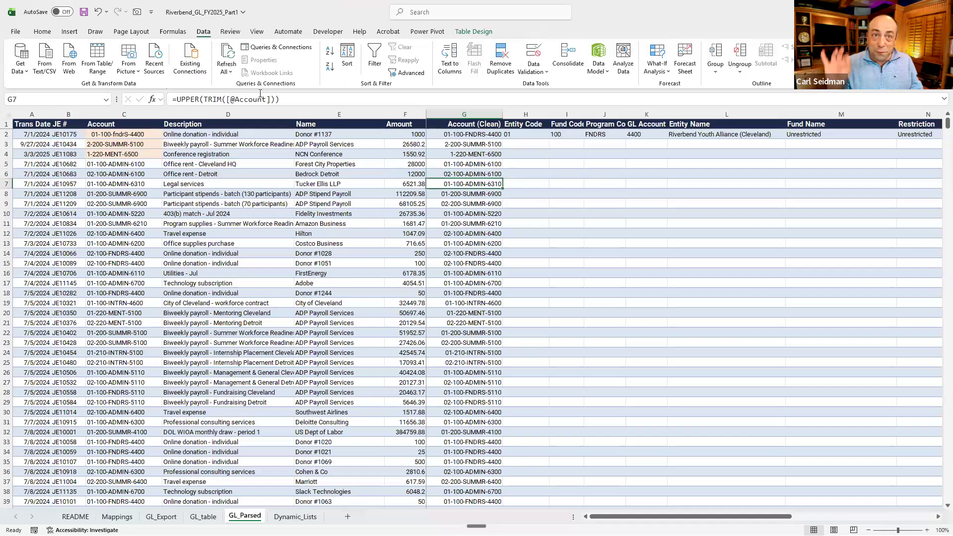
key(Down)
key(Down)
key(Down)
key(Down)
key(Down)
key(Down)
key(Down)
key(Down)
key(Down)
key(Down)
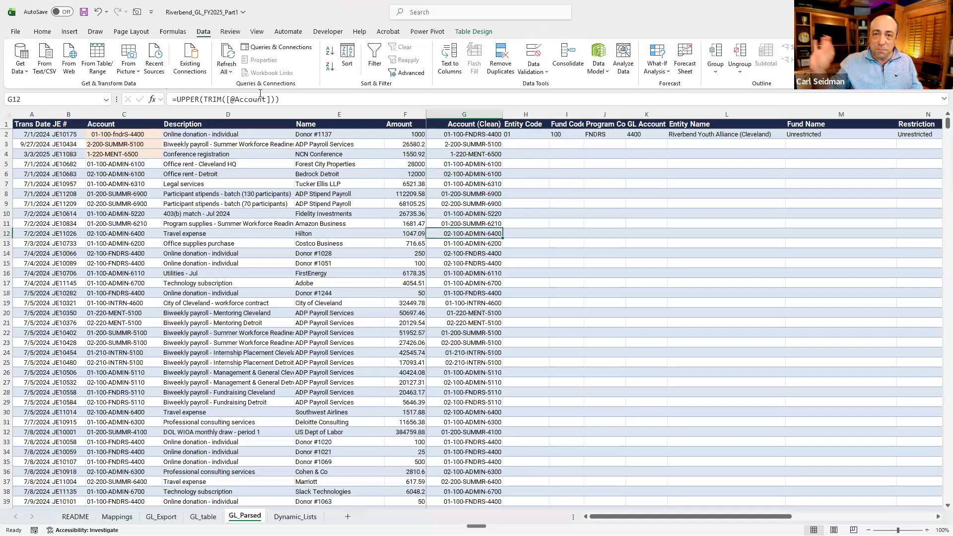
key(Down)
key(Down)
key(Down)
key(Down)
key(Down)
key(Down)
key(Down)
key(Down)
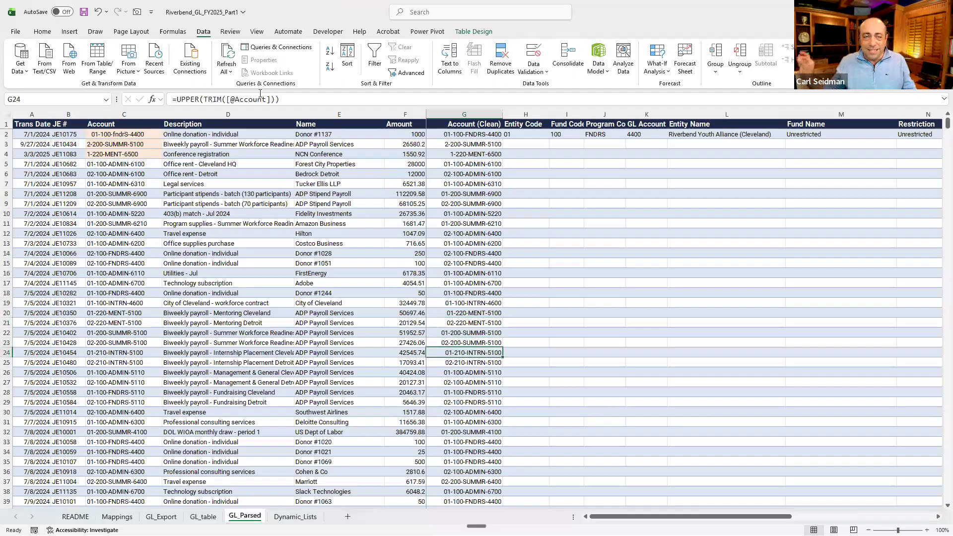
key(Down)
key(Down)
key(Down)
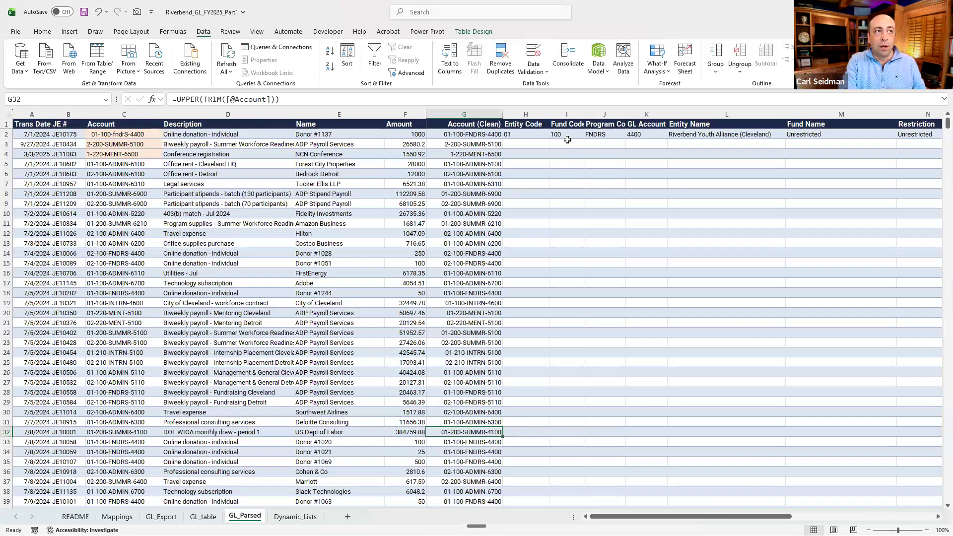
- Review each part of =TEXT(VALUE(INDEX(TEXTSPLIT([@[Account (Clean)]],"-"),1)),"00") in the first Entity Code cell and re-enter it to fill the column
click(526, 134)
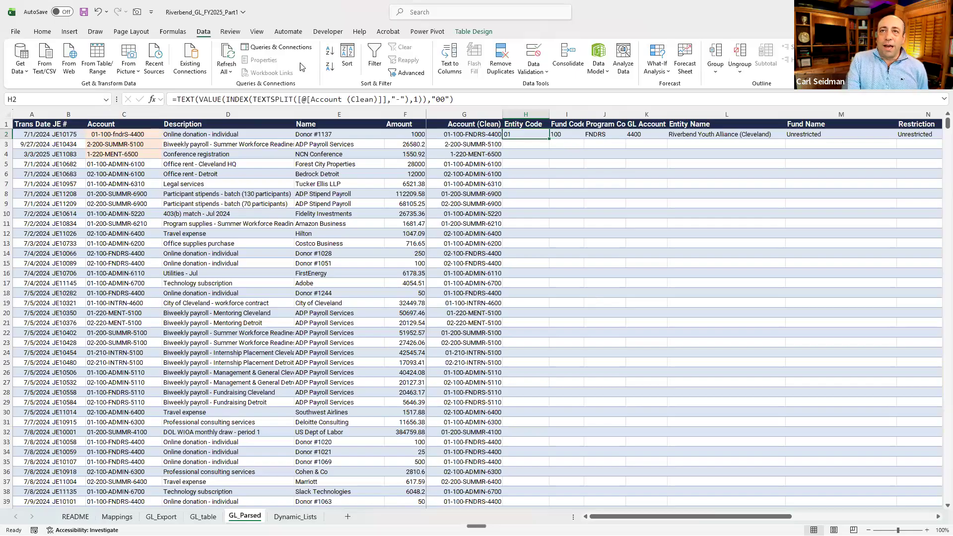
drag(253, 99, 382, 101)
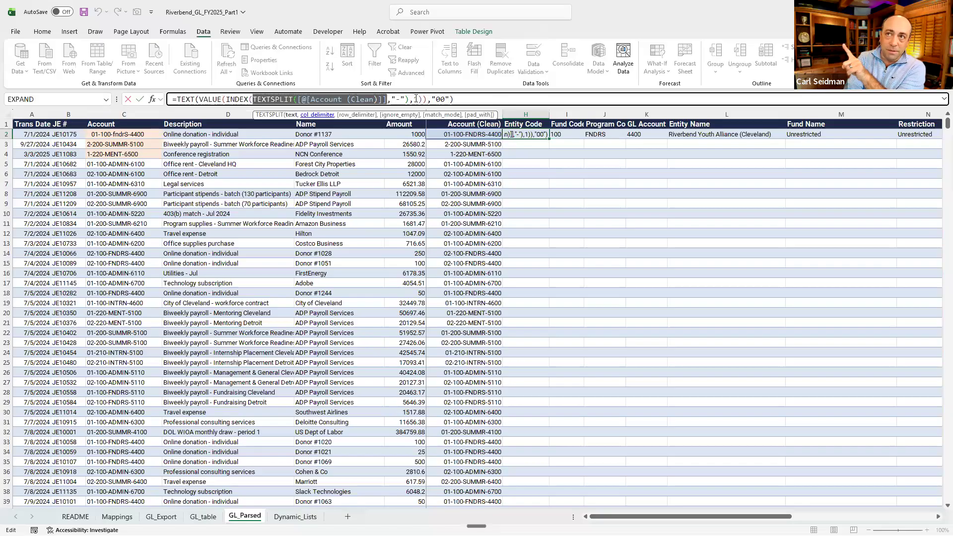
click(392, 99)
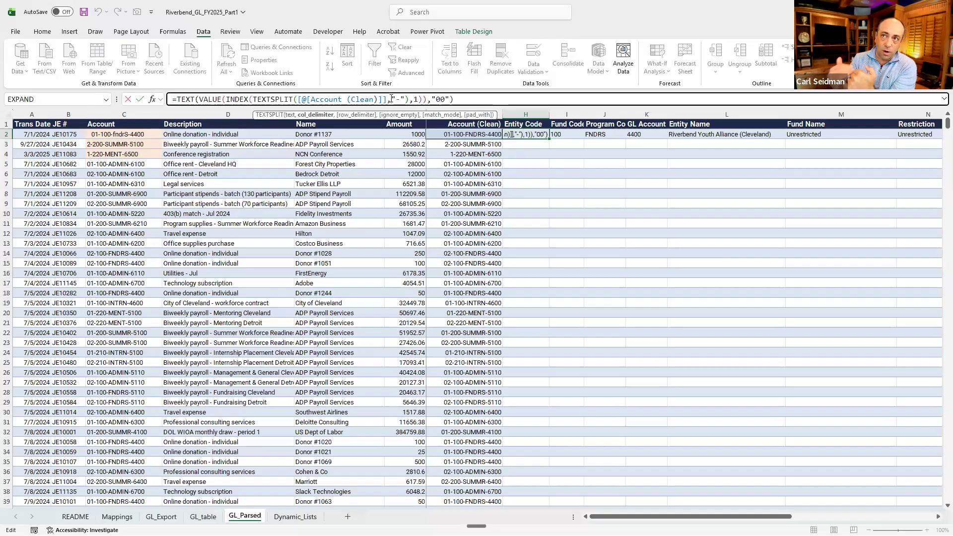
drag(396, 99, 400, 99)
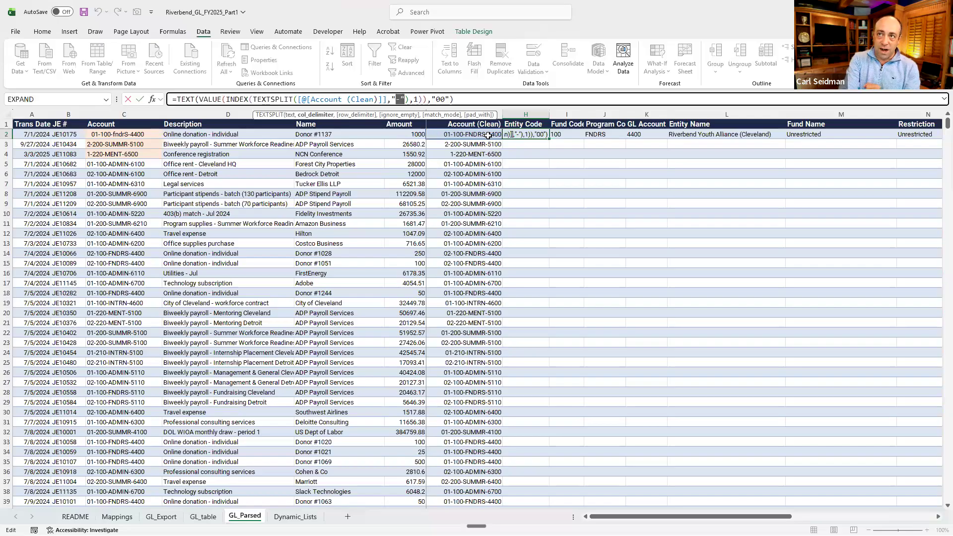
click(415, 100)
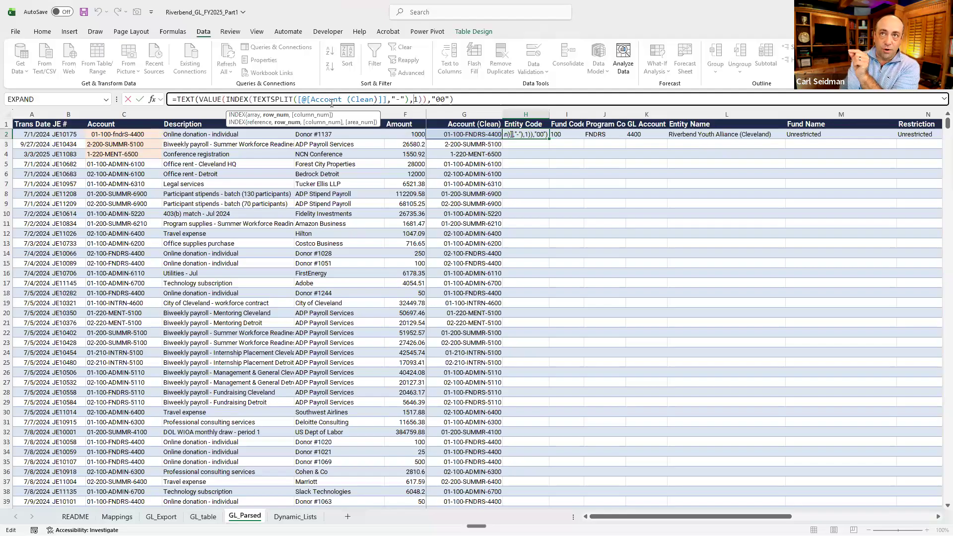
double_click(227, 100)
drag(326, 100, 414, 99)
click(414, 99)
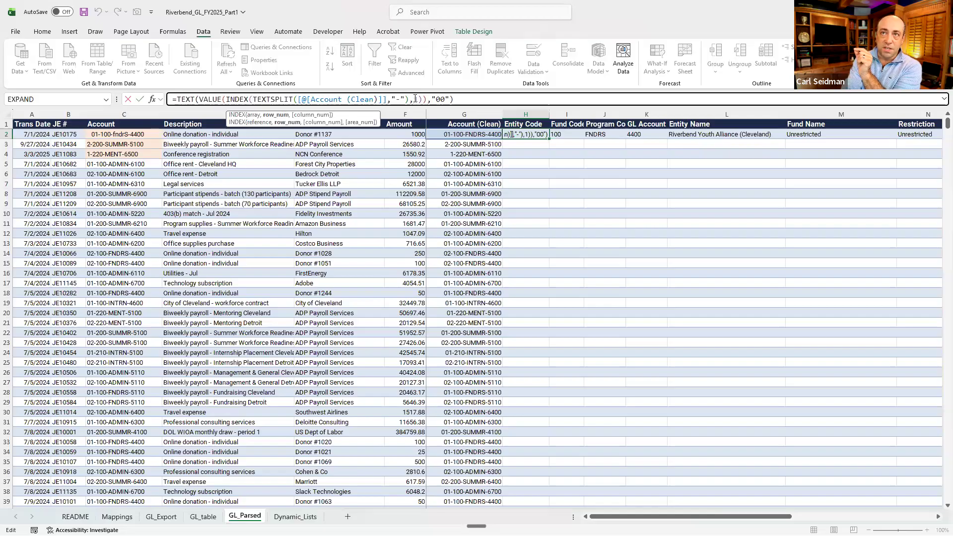
click(212, 100)
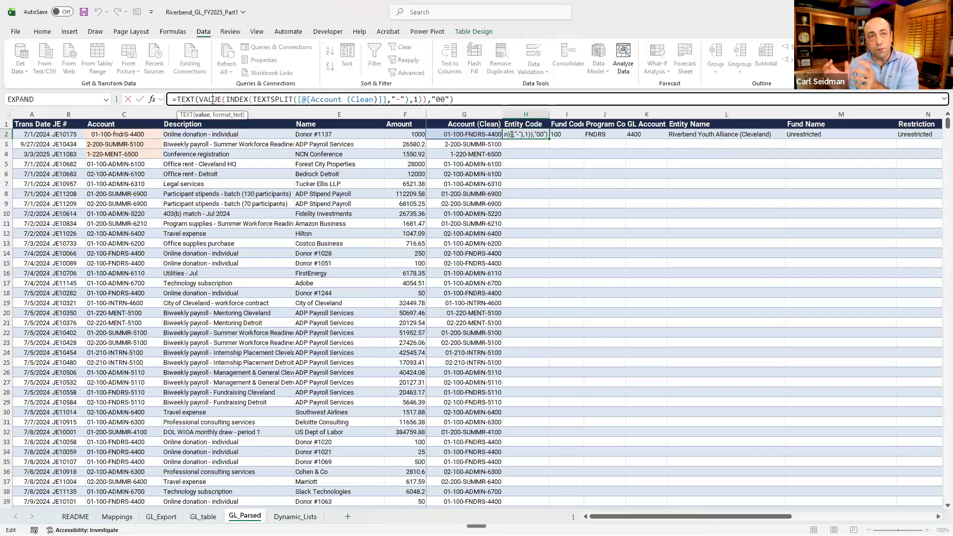
drag(176, 99, 201, 98)
click(433, 99)
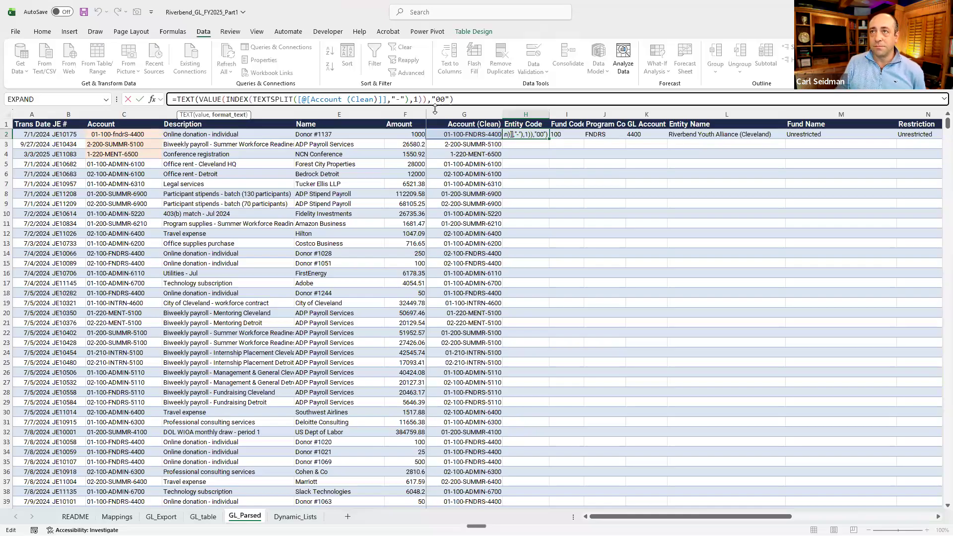
key(ctrl+Return)
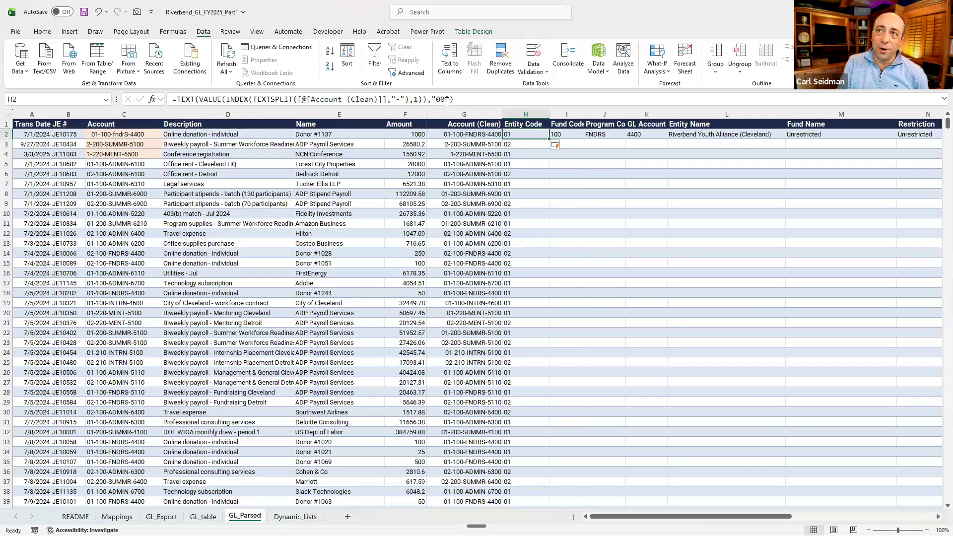
- Examine the "00" format in the first Entity Code formula and check the Entity Code cells row by row down to row 11
click(437, 100)
double_click(437, 99)
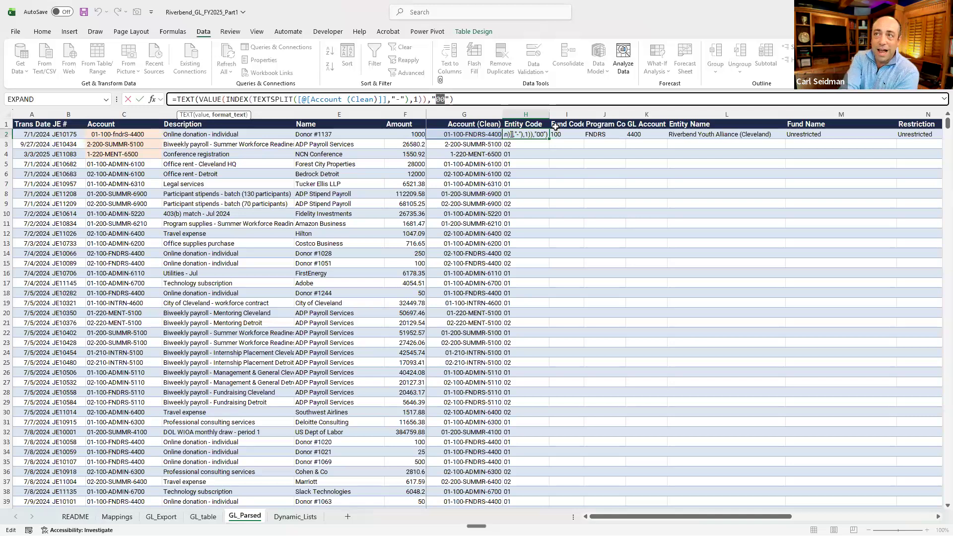
key(Return)
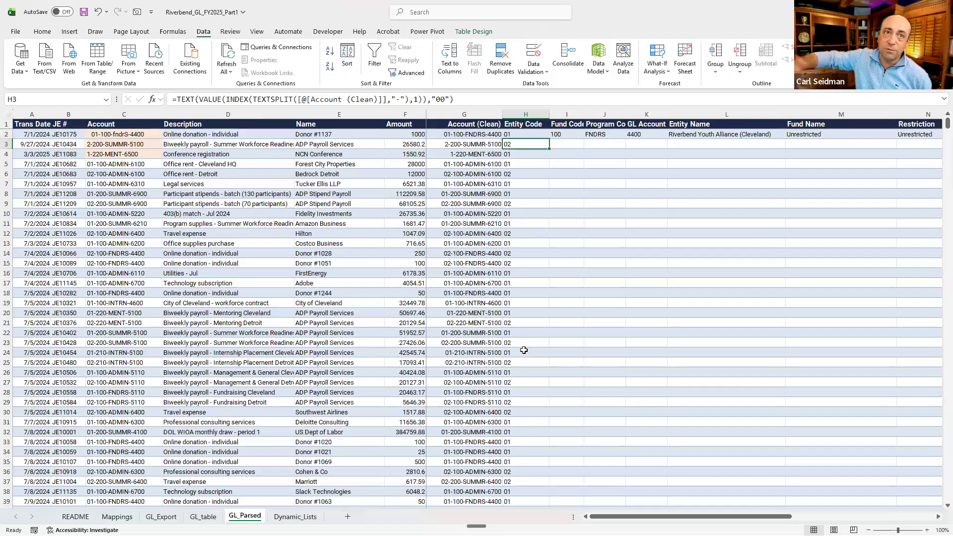
key(Down)
key(Down)
key(Down)
key(Down)
key(Down)
key(Down)
key(Down)
key(Down)
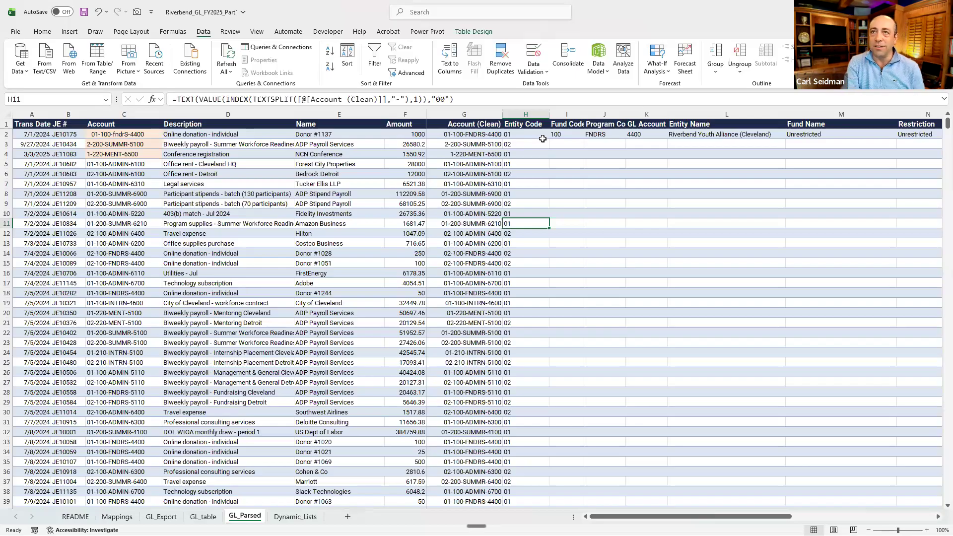
- Examine the whole Entity Code formula in row 11 and compare it with the formulas in the rows down to row 14
click(305, 96)
drag(454, 99, 134, 99)
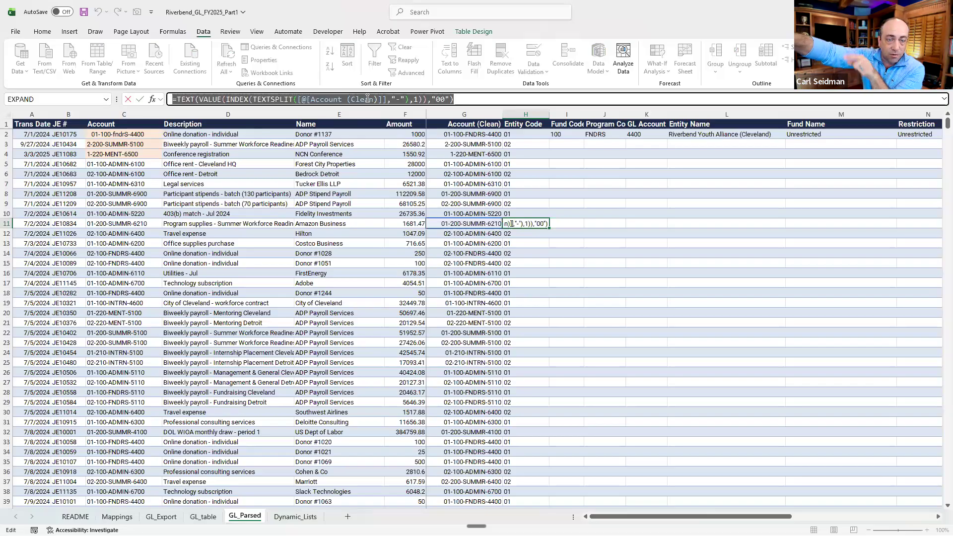
key(ctrl+Return)
key(Down)
key(Down)
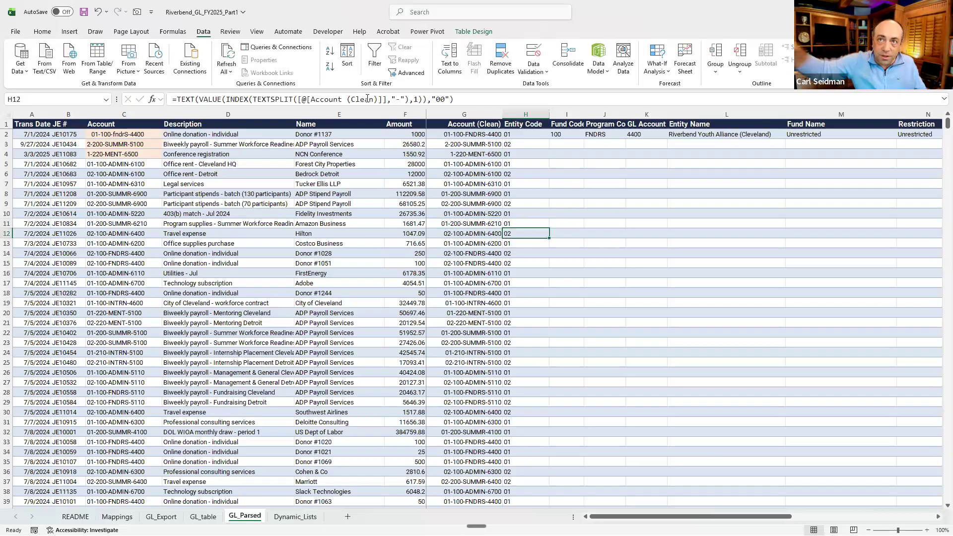
key(Down)
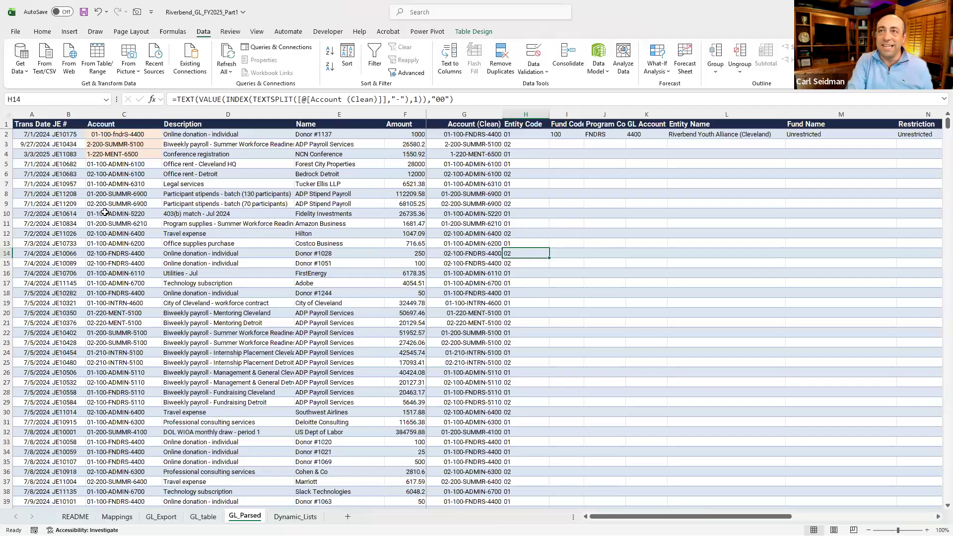
- Examine the TEXTSPLIT part and the INDEX position argument of the Entity Code formula in row 14, leaving the formula unedited
click(254, 99)
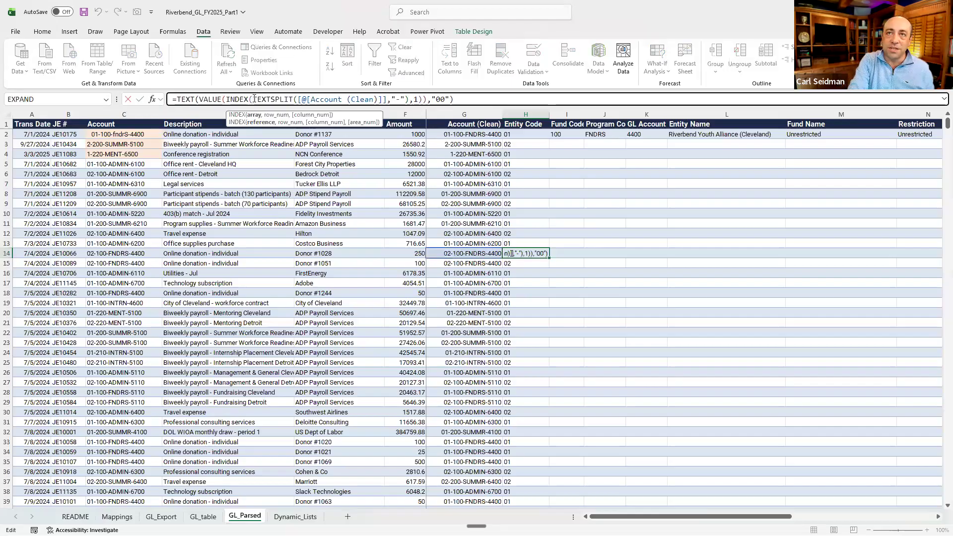
drag(254, 99, 382, 99)
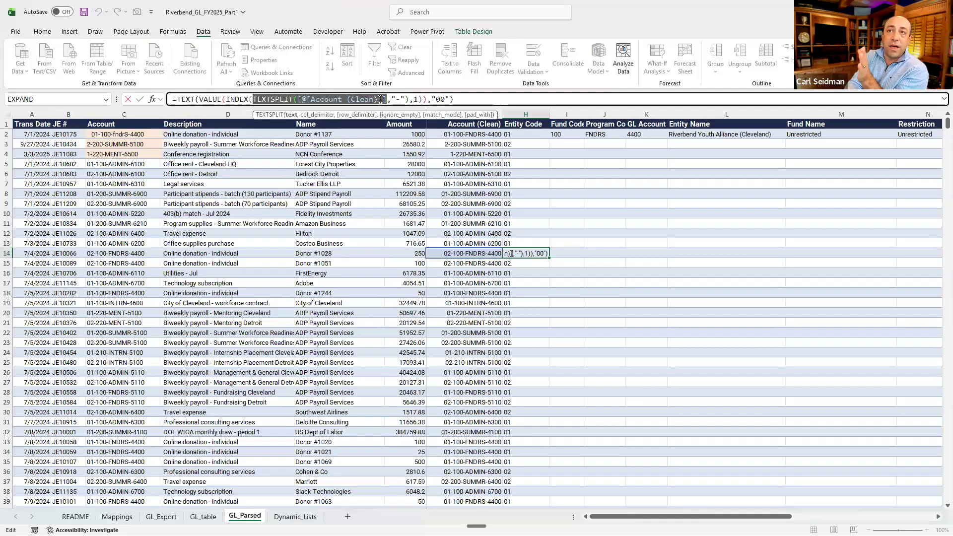
click(413, 98)
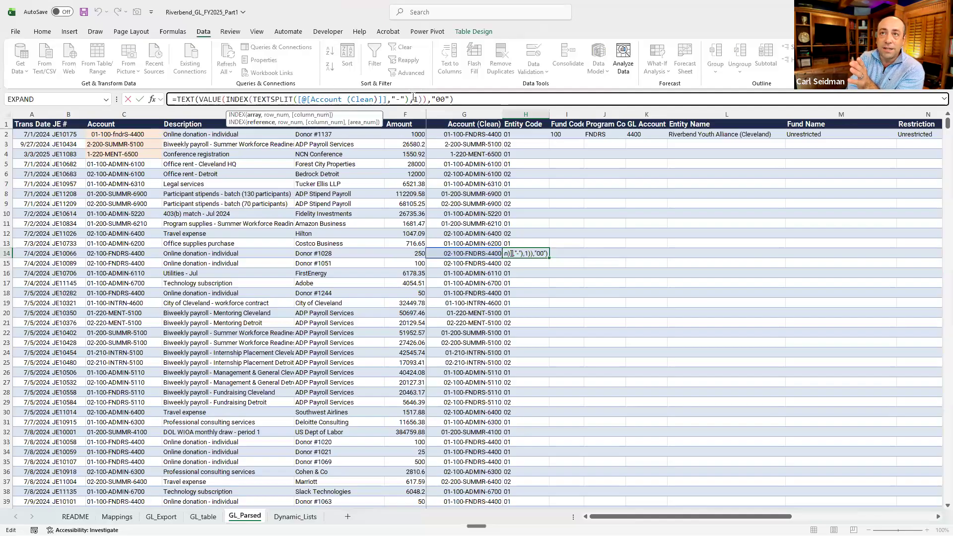
click(414, 98)
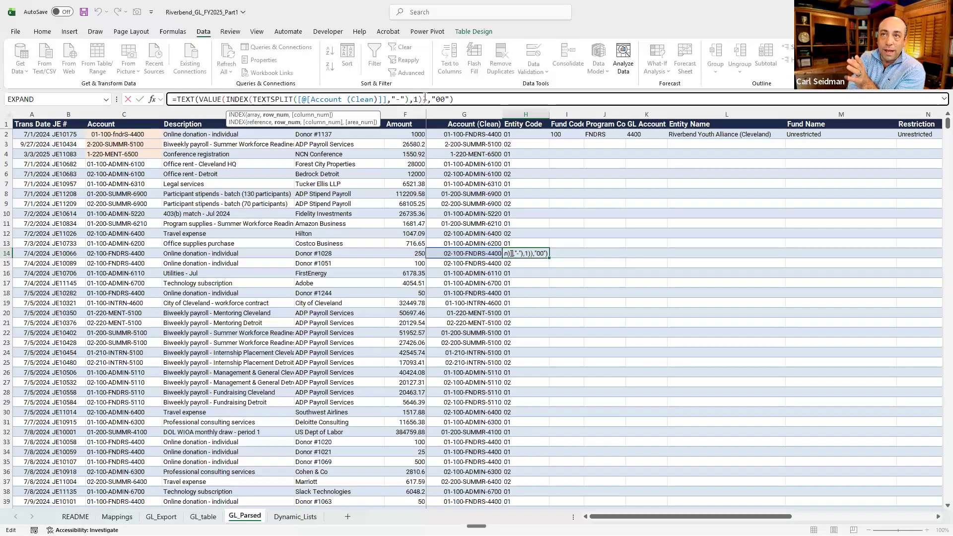
double_click(417, 98)
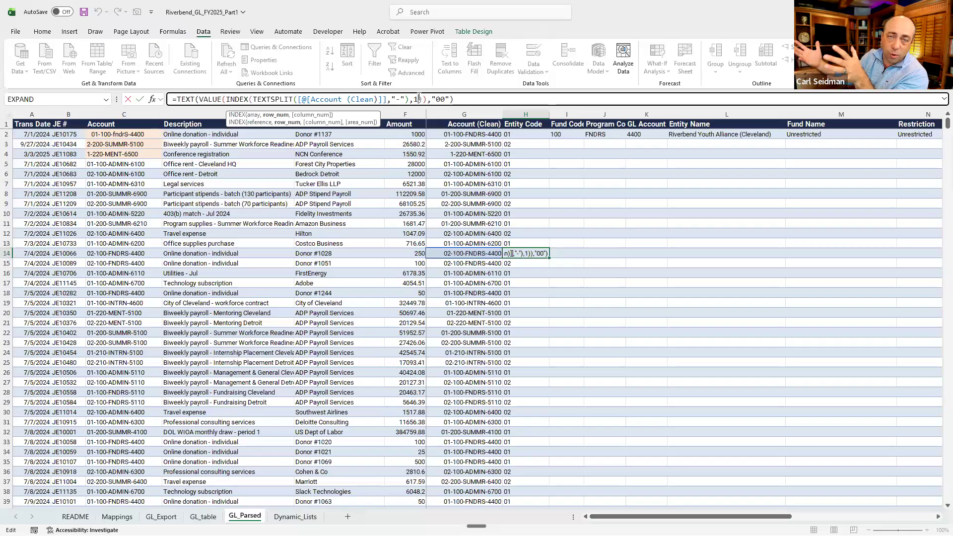
key(Escape)
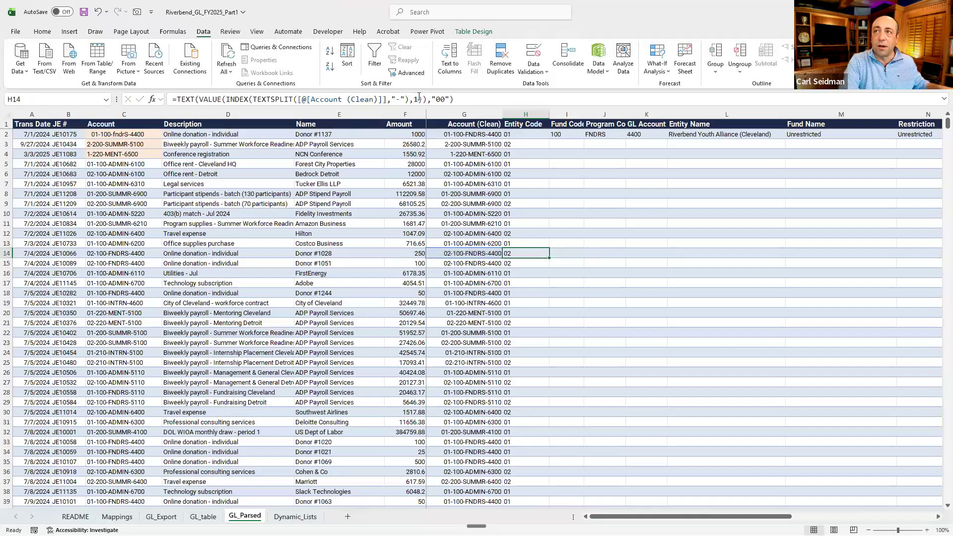
- Review and re-enter =INDEX(TEXTSPLIT([@[Account (Clean)]],"-"),2) in the first Fund Code cell to fill the column, and check the rows down to row 5
click(561, 137)
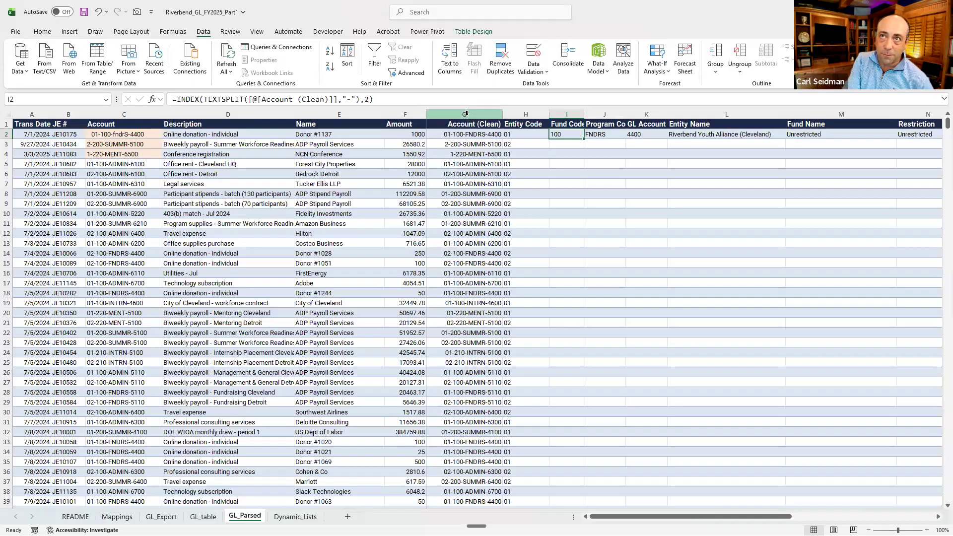
click(344, 99)
drag(344, 99, 353, 99)
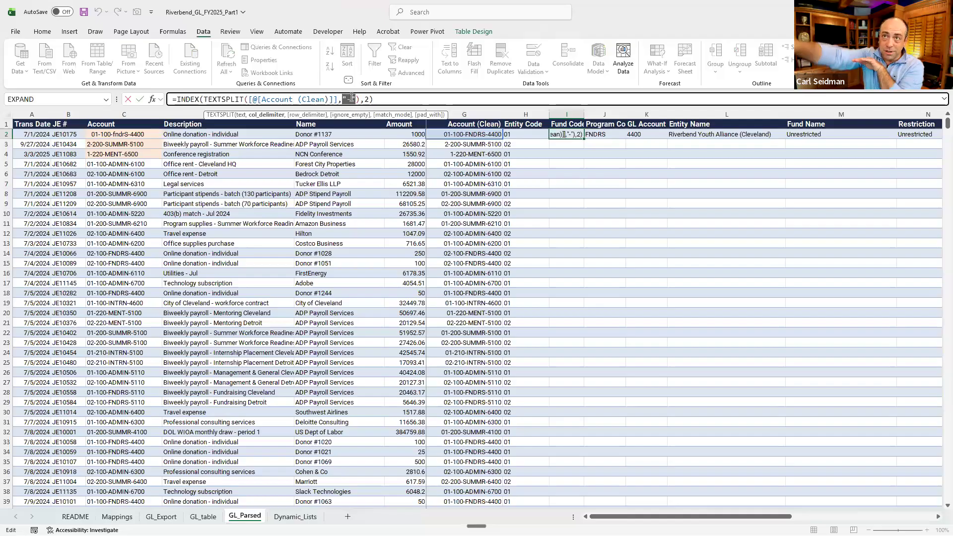
click(203, 98)
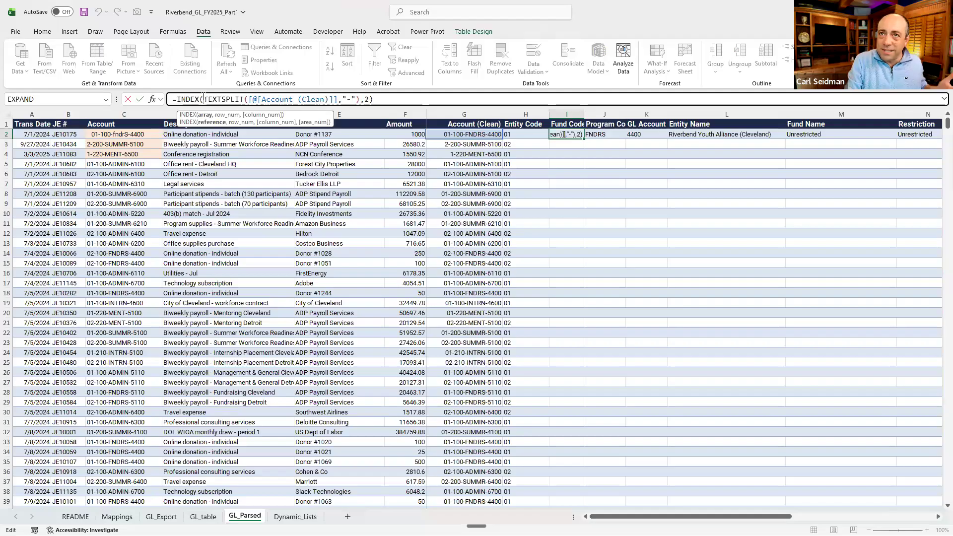
click(366, 98)
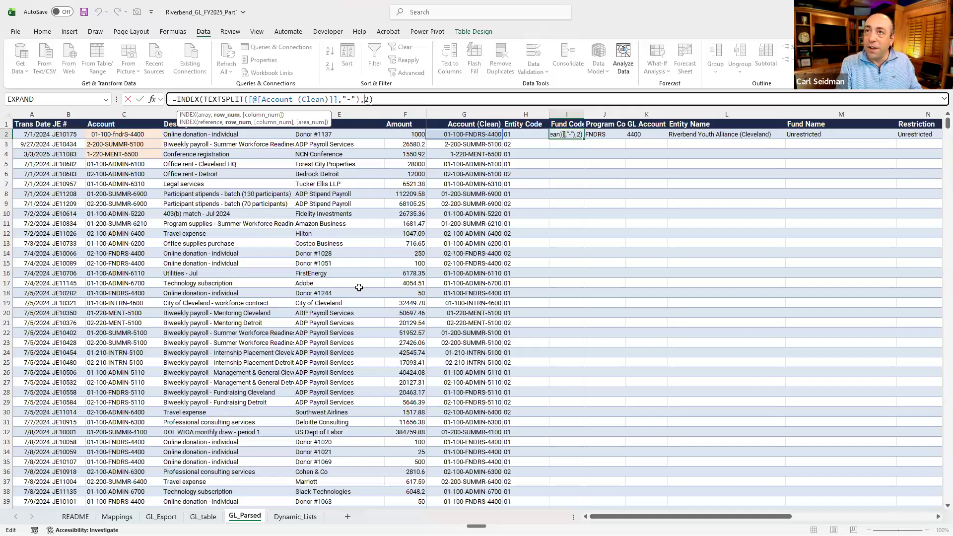
key(ctrl+Return)
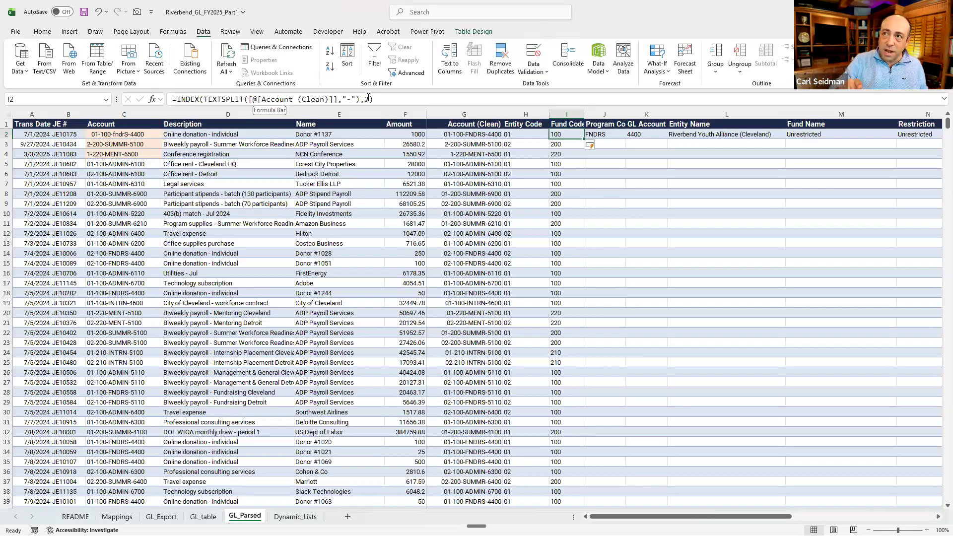
key(Down)
key(Down)
key(Down)
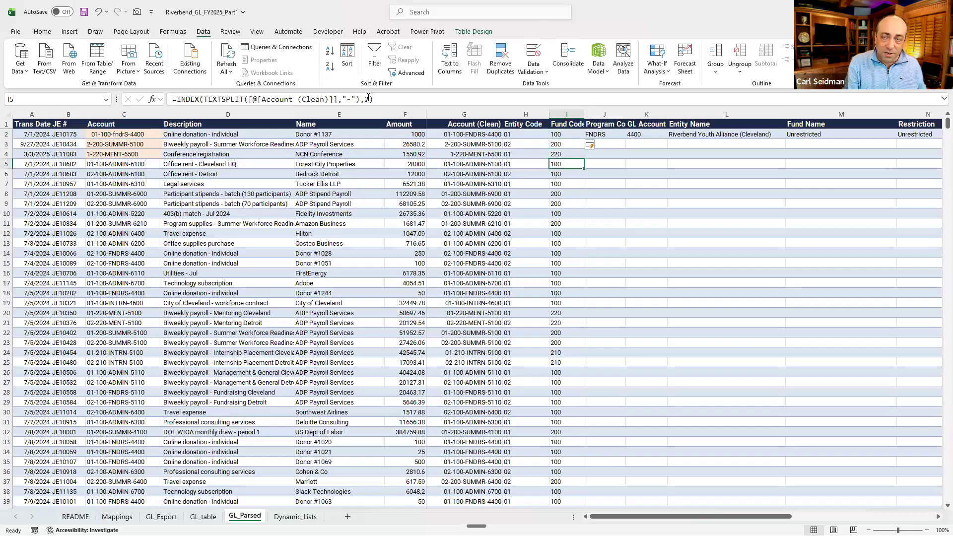
mouse_move(940, 128)
mouse_down()
mouse_move(938, 514)
mouse_move(938, 113)
mouse_up()
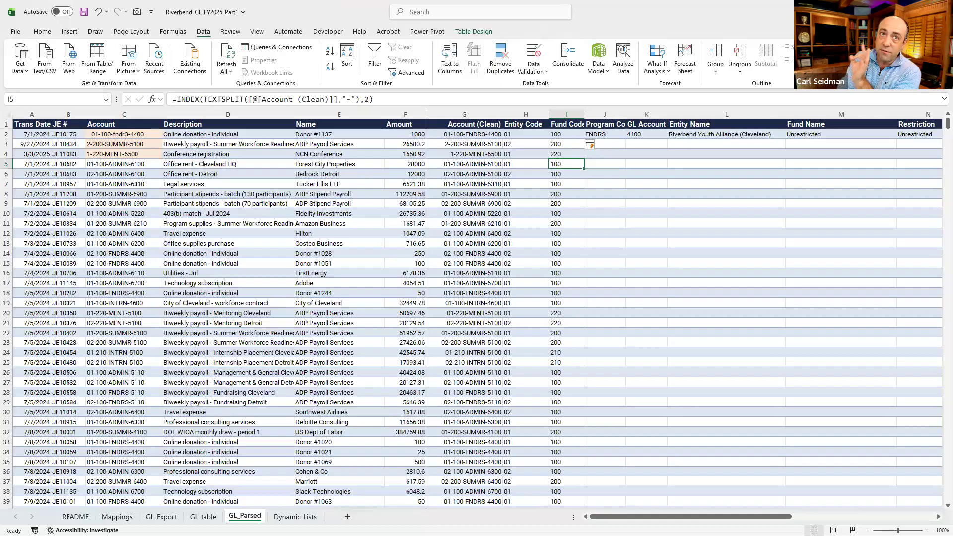
- Review the Account (Clean) column and compare the row 2 formulas for Entity Code, Fund Code, Program Code and GL Account
click(450, 113)
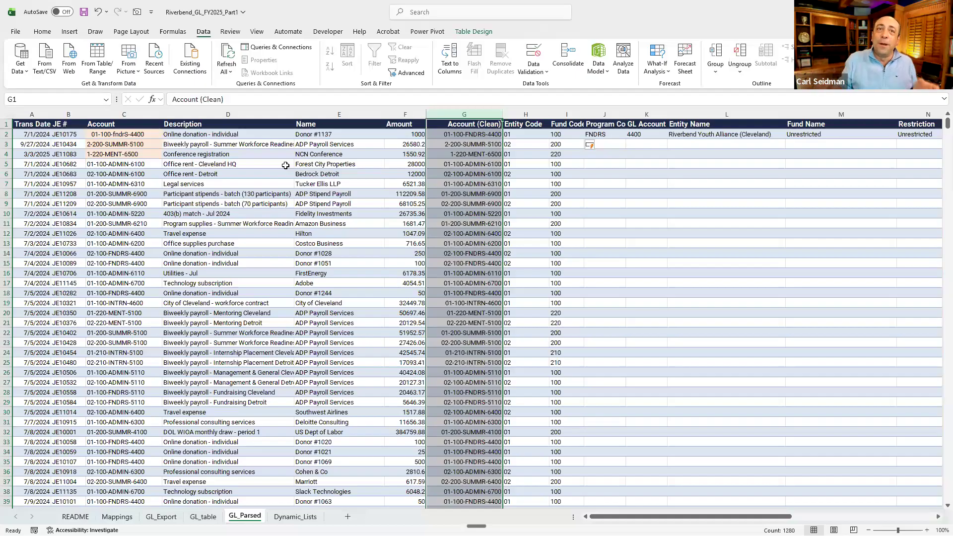
click(528, 116)
click(531, 136)
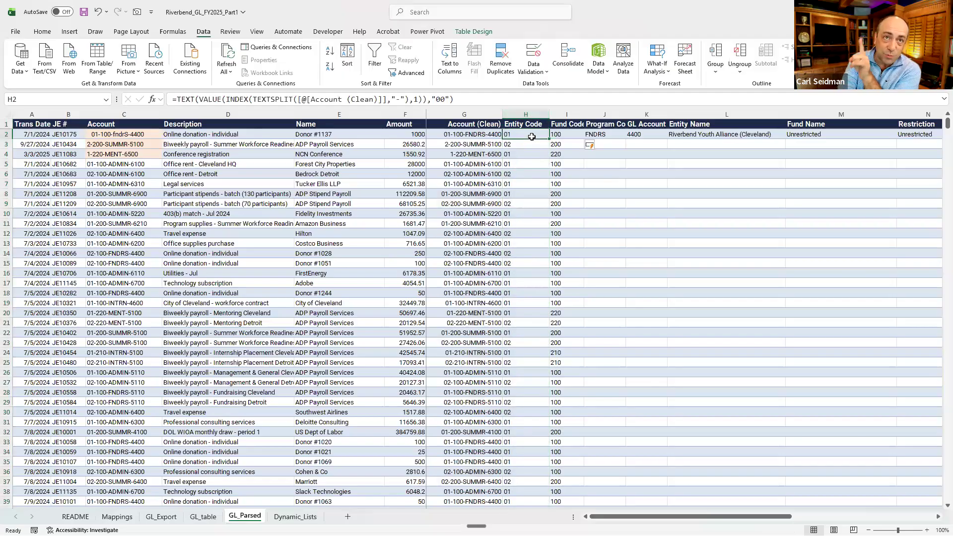
click(566, 135)
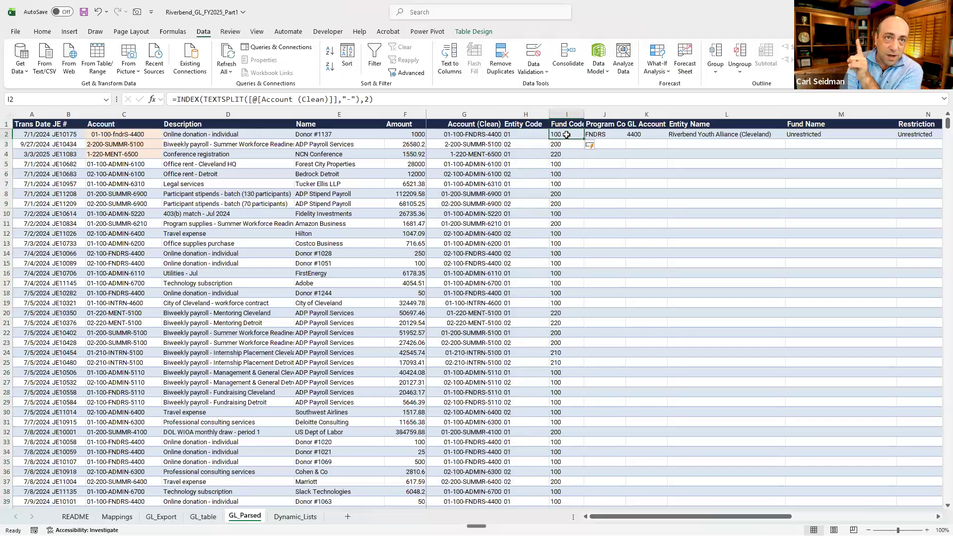
click(603, 133)
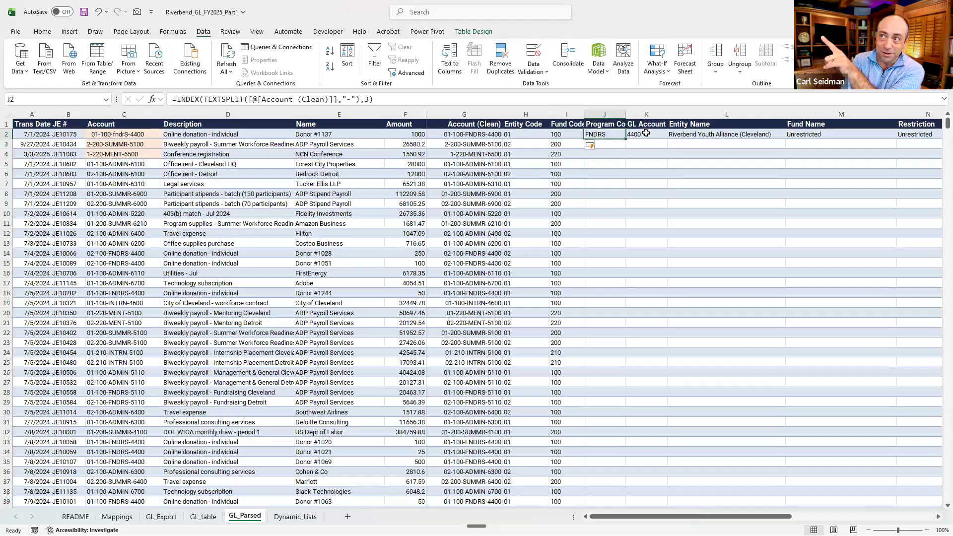
click(647, 133)
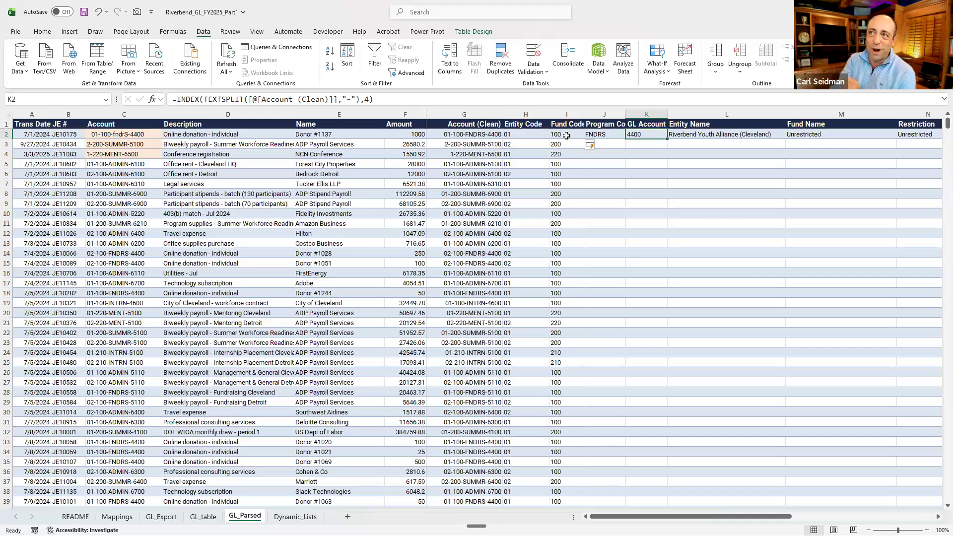
- Re-enter =INDEX(TEXTSPLIT([@[Account (Clean)]],"-"),3) in the first Program Code cell to fill the column, and check it down to the last row
click(591, 136)
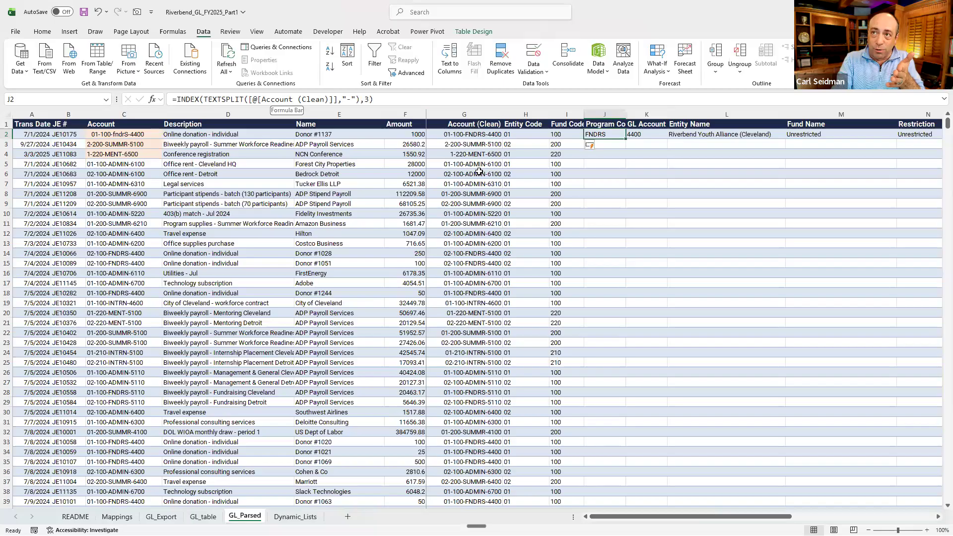
double_click(351, 99)
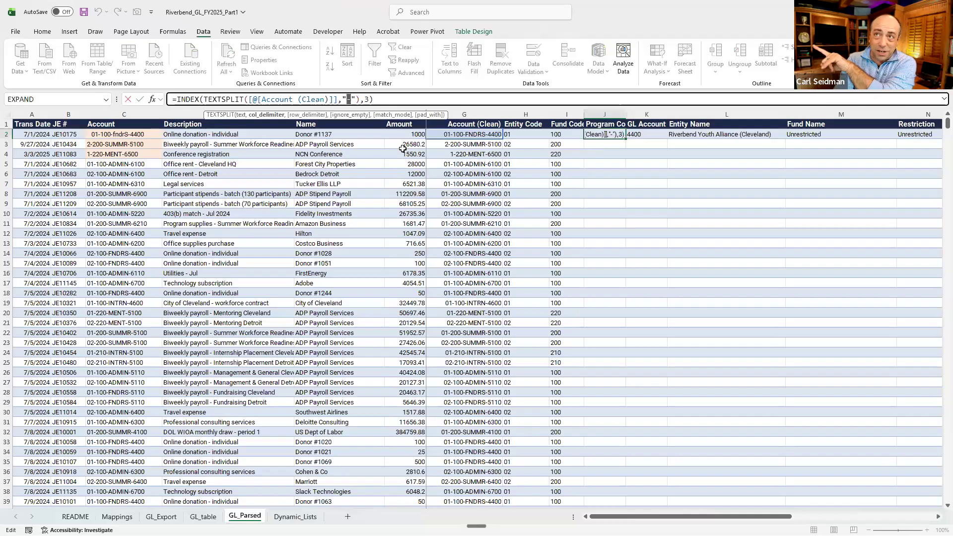
click(370, 99)
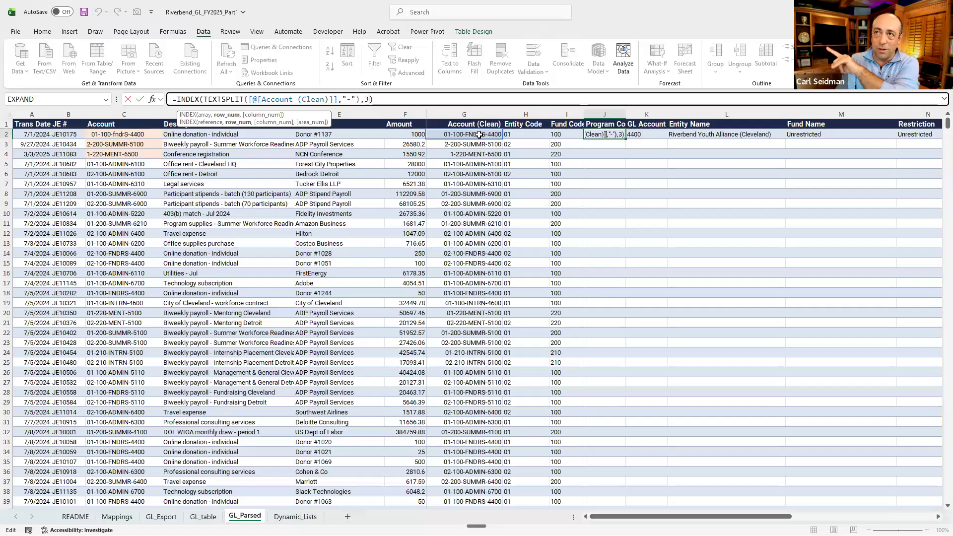
key(Return)
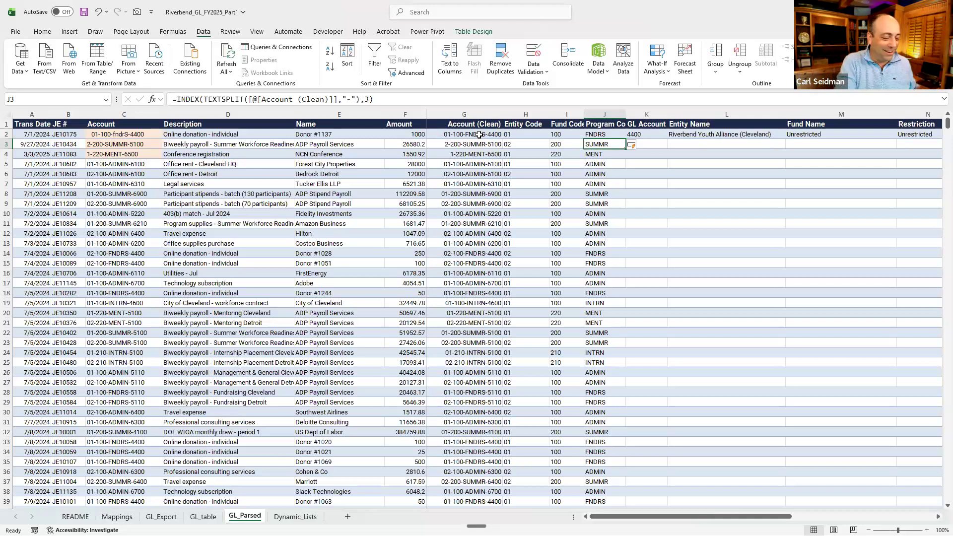
key(ctrl+Down)
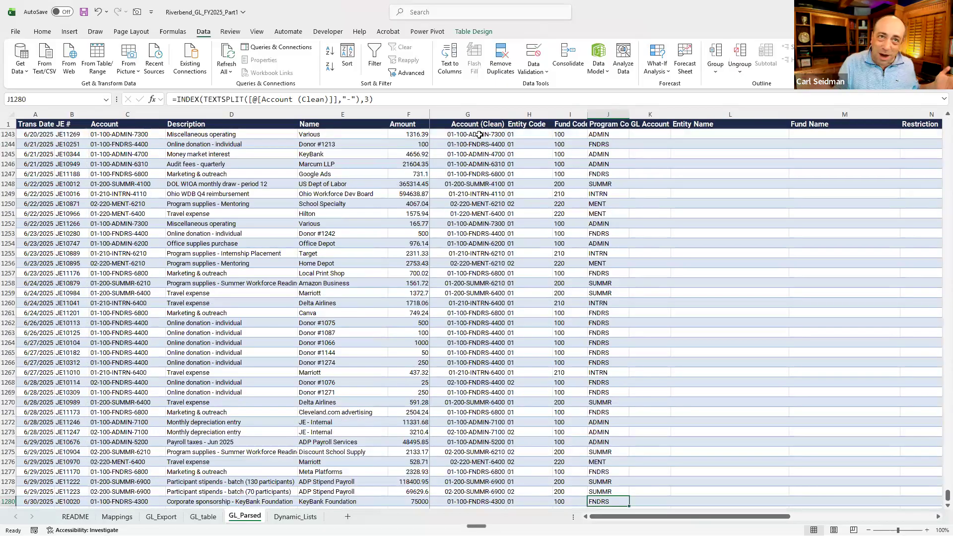
key(ctrl+Up)
key(Down)
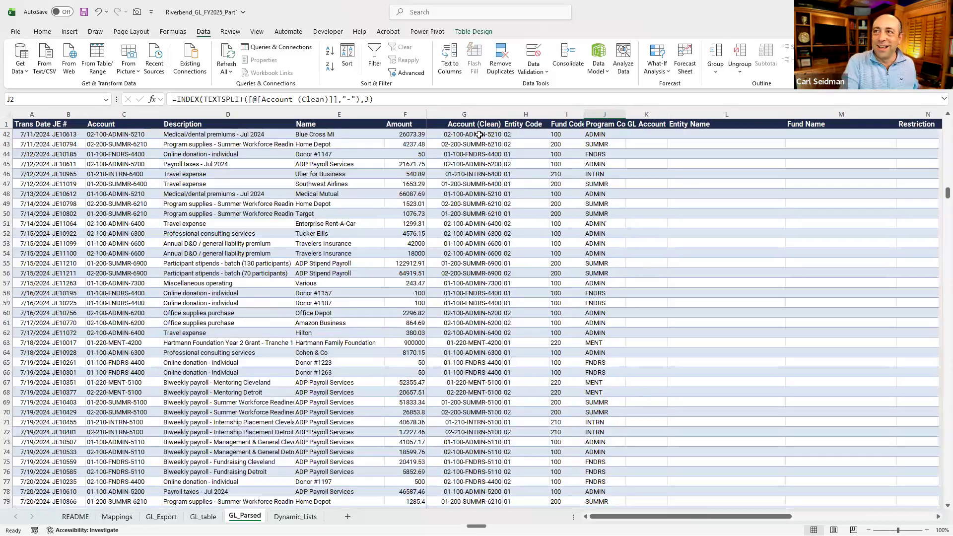
- Re-enter =INDEX(TEXTSPLIT([@[Account (Clean)]],"-"),4) in the first GL Account cell to fill the column
key(Right)
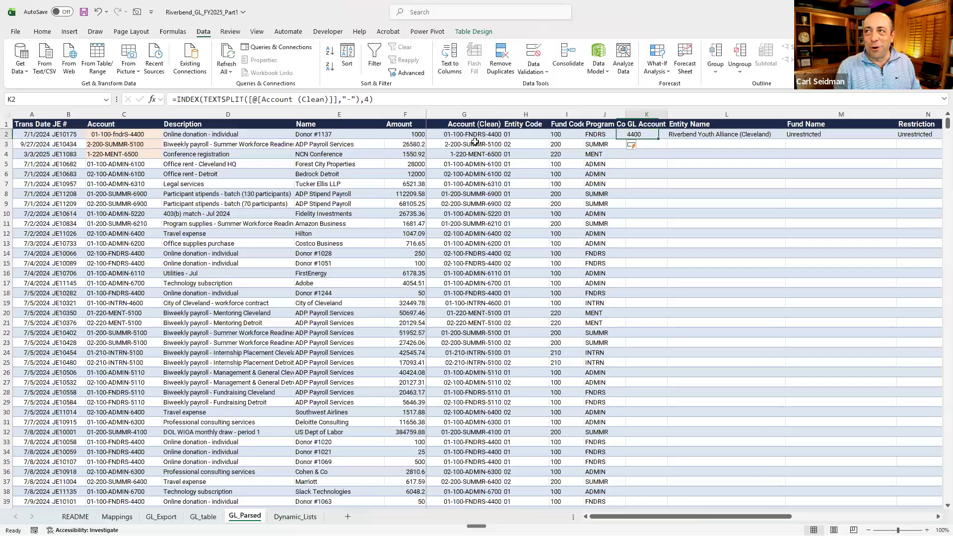
click(342, 99)
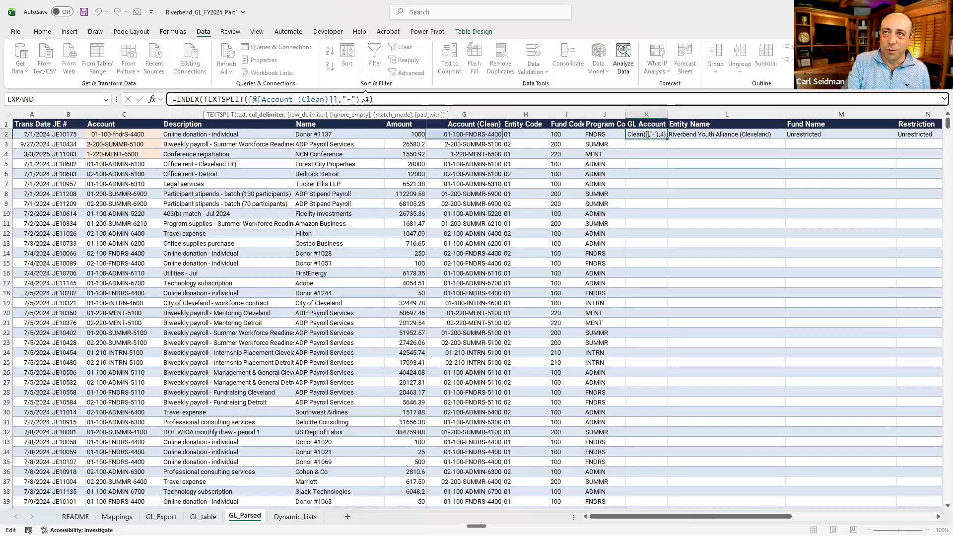
click(366, 98)
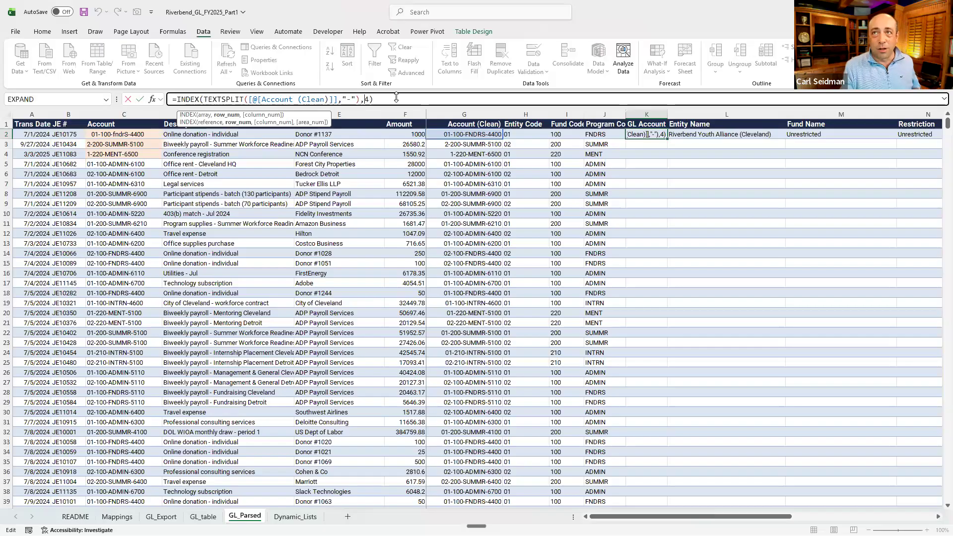
key(Escape)
key(ctrl+Return)
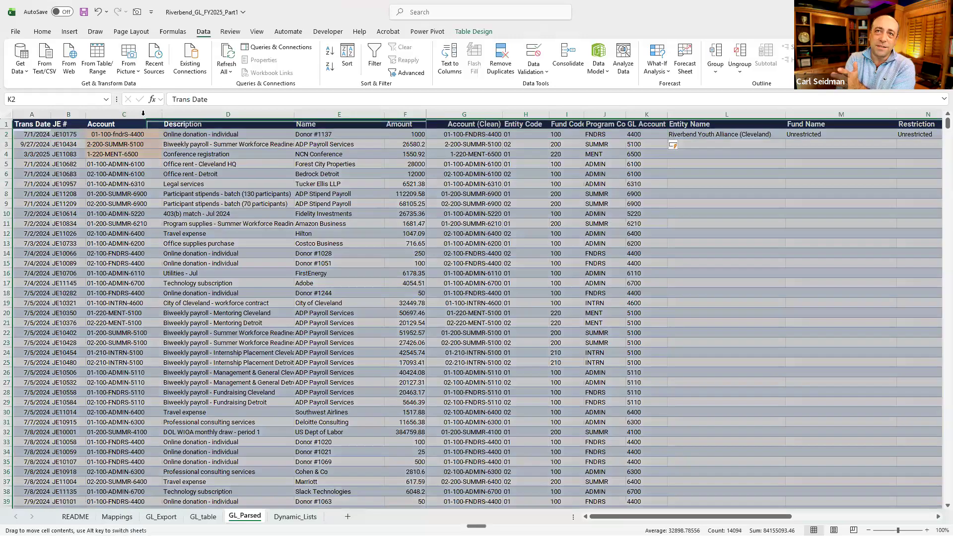
- Compare the original Account column with the four split code columns, and view the name columns from Entity Name to Functional Cat
click(143, 112)
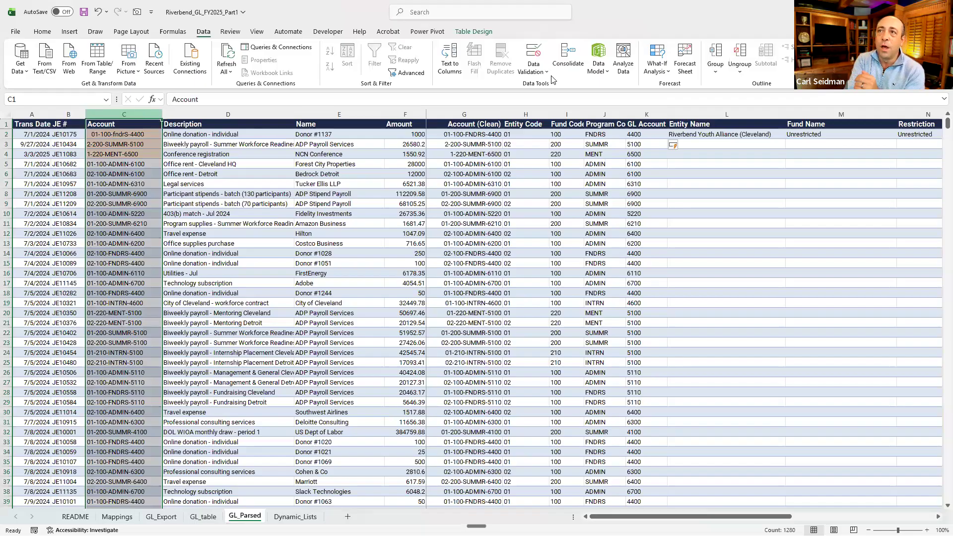
drag(526, 113, 637, 110)
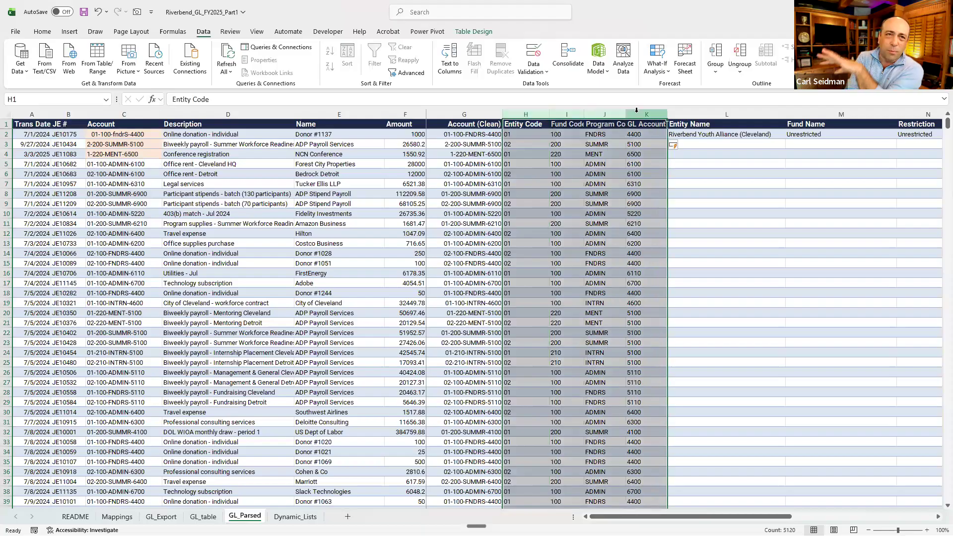
drag(724, 519, 797, 518)
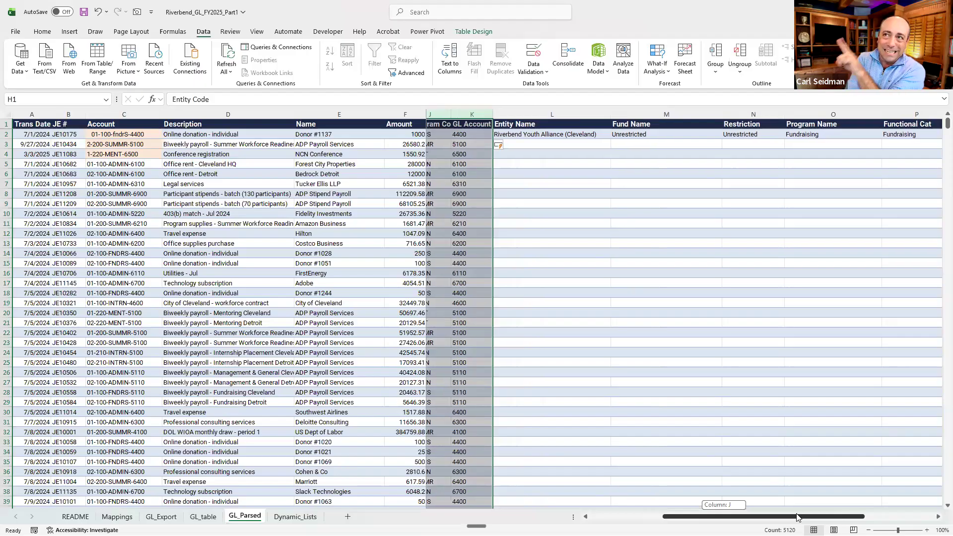
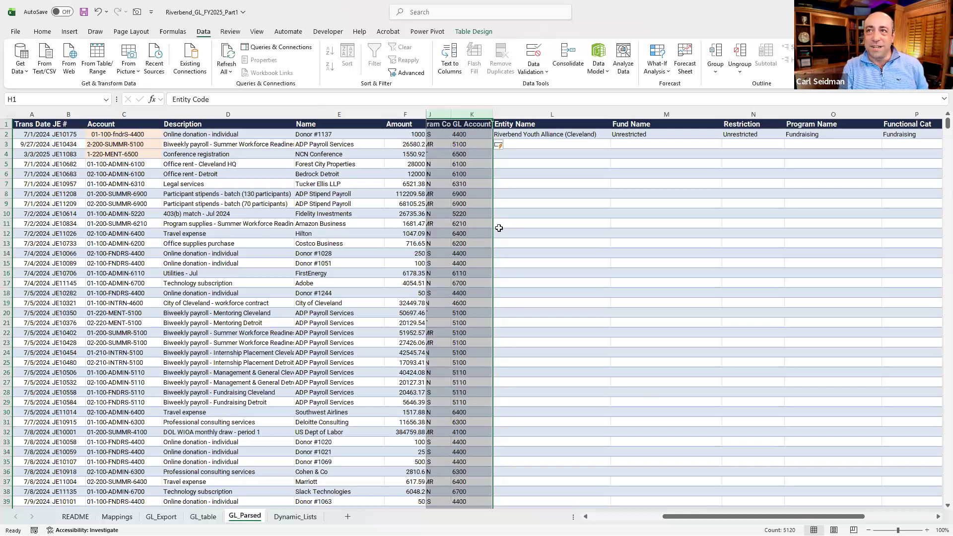
drag(726, 516, 653, 516)
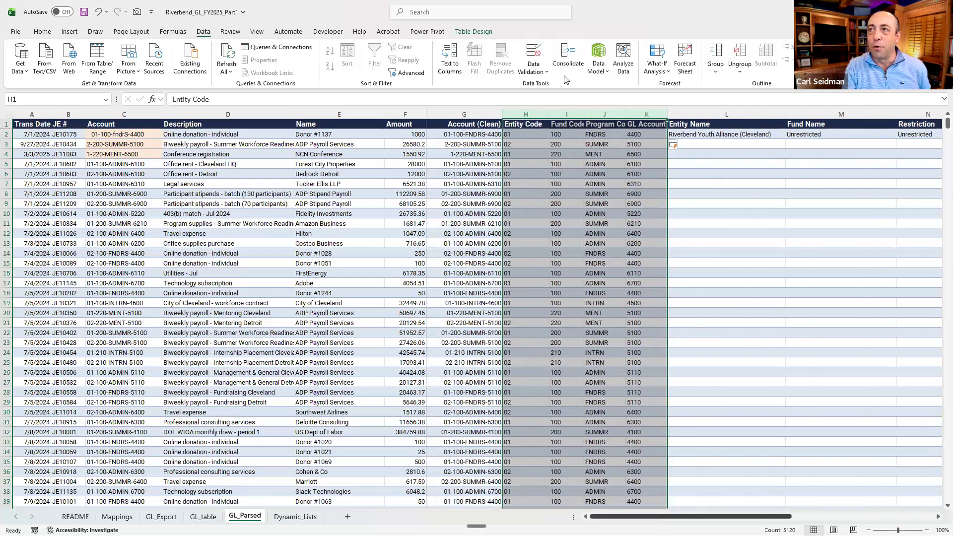
- Review the Account (Clean) and Entity Code columns and examine the "00" format argument of the row 2 Entity Code formula
click(515, 135)
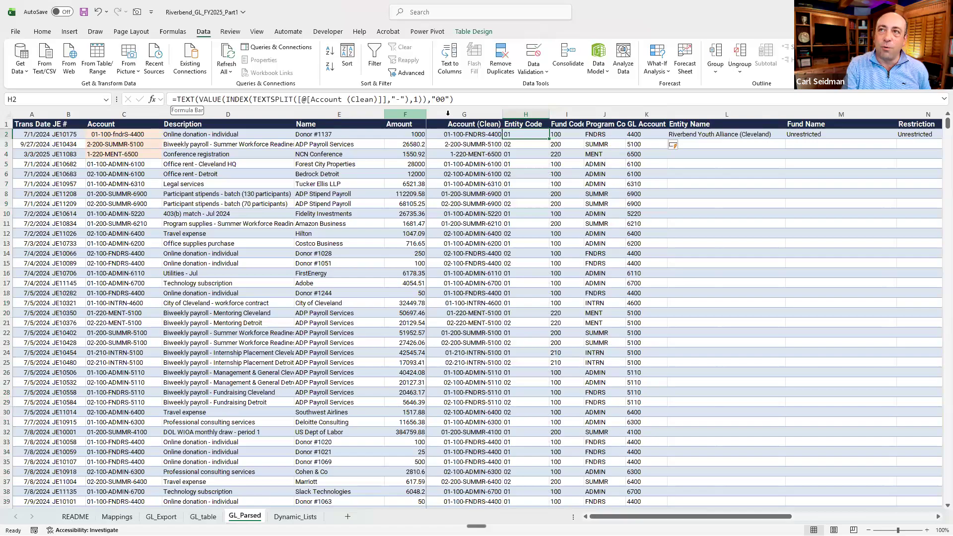
click(464, 114)
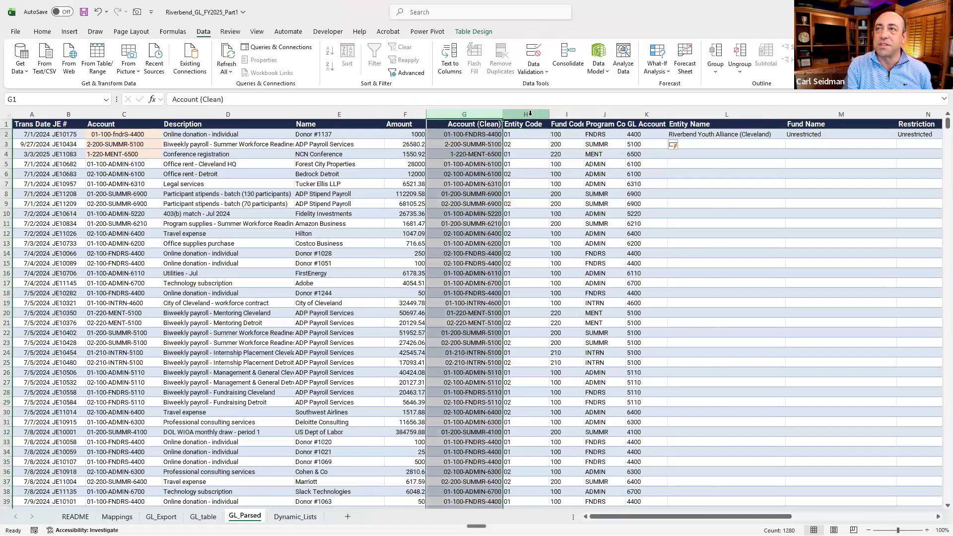
click(530, 113)
click(522, 136)
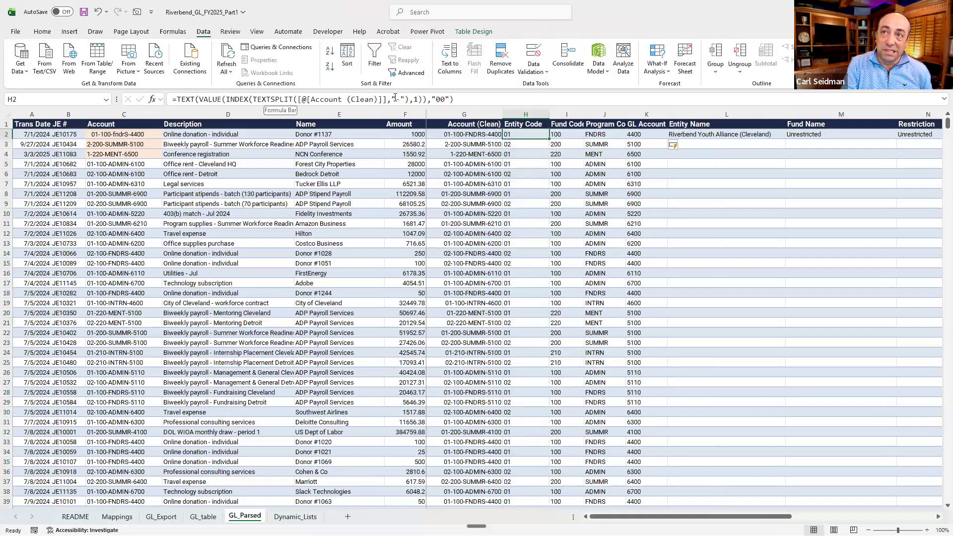
drag(450, 99, 431, 99)
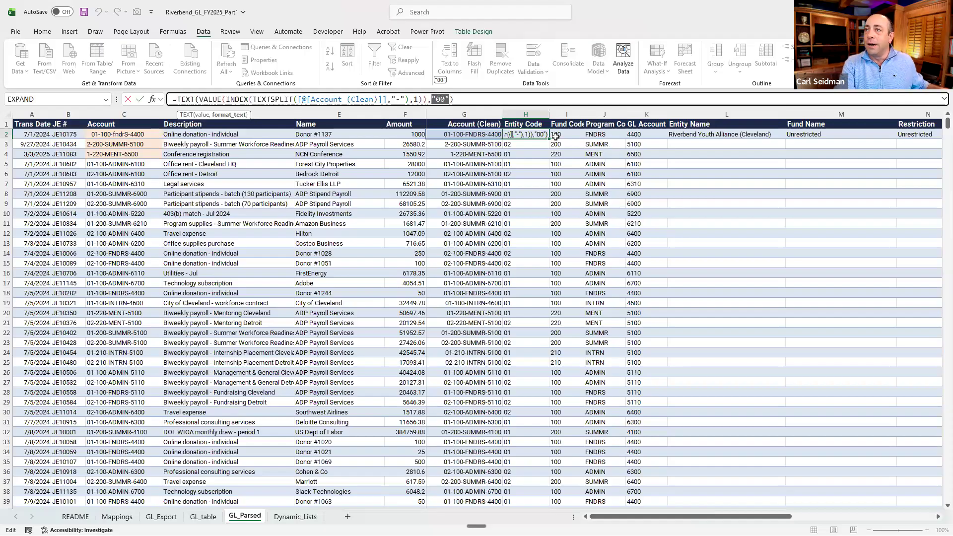
key(ctrl+Return)
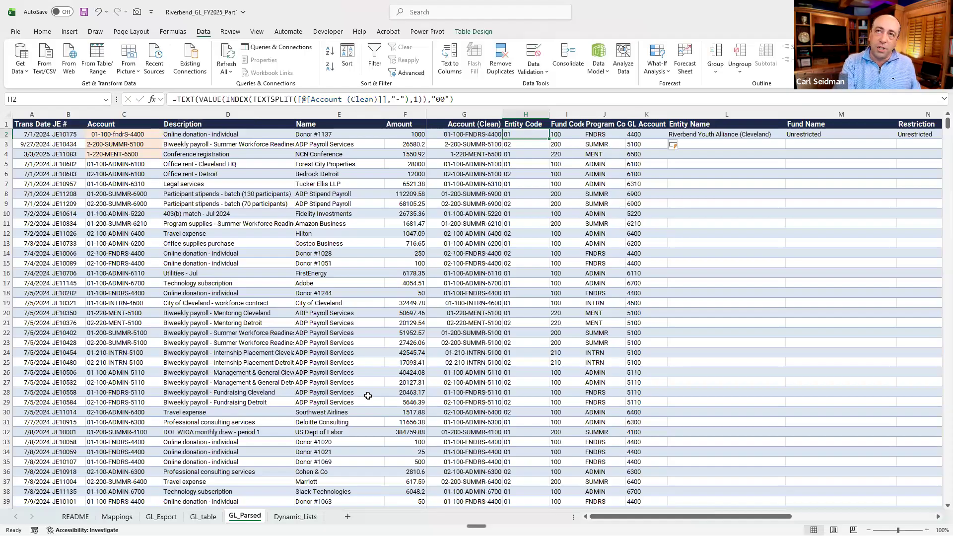
- Compare the INDEX position arguments across the row 2 code formulas, and examine the whole Entity Code formula without editing it
key(Right)
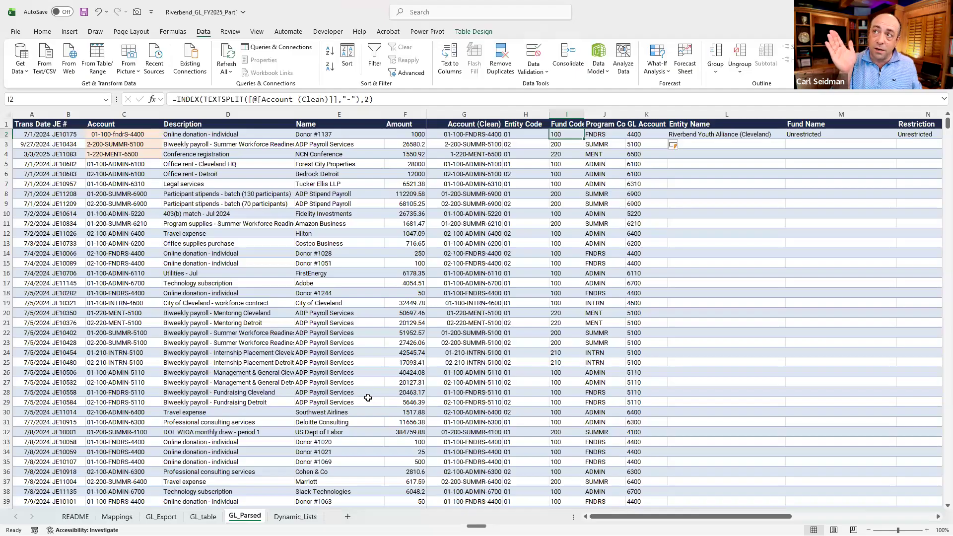
key(Right)
key(Right)
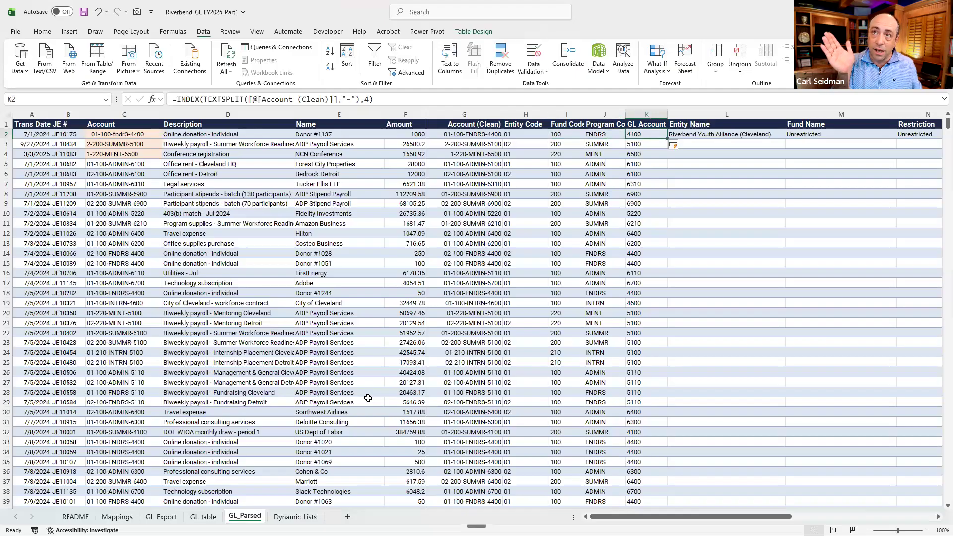
key(Left)
key(Left)
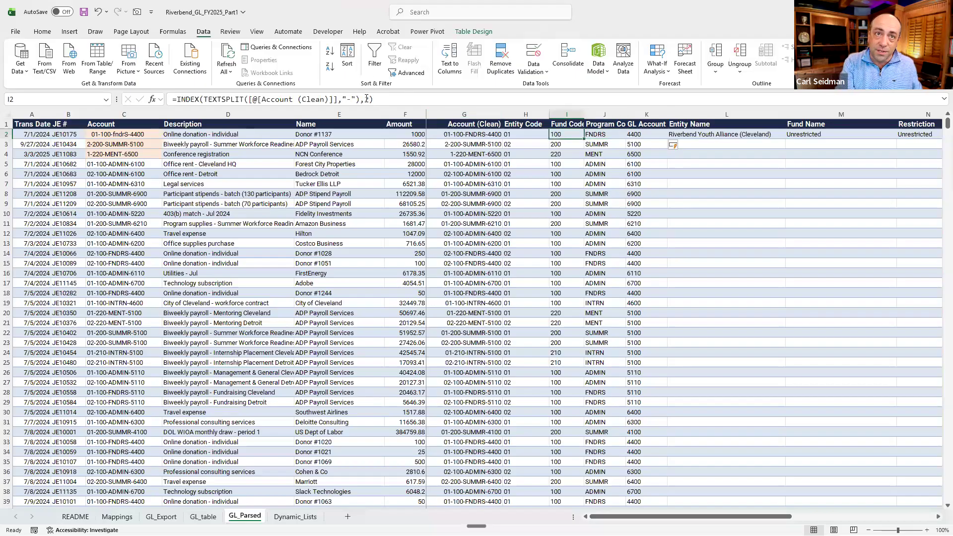
key(Right)
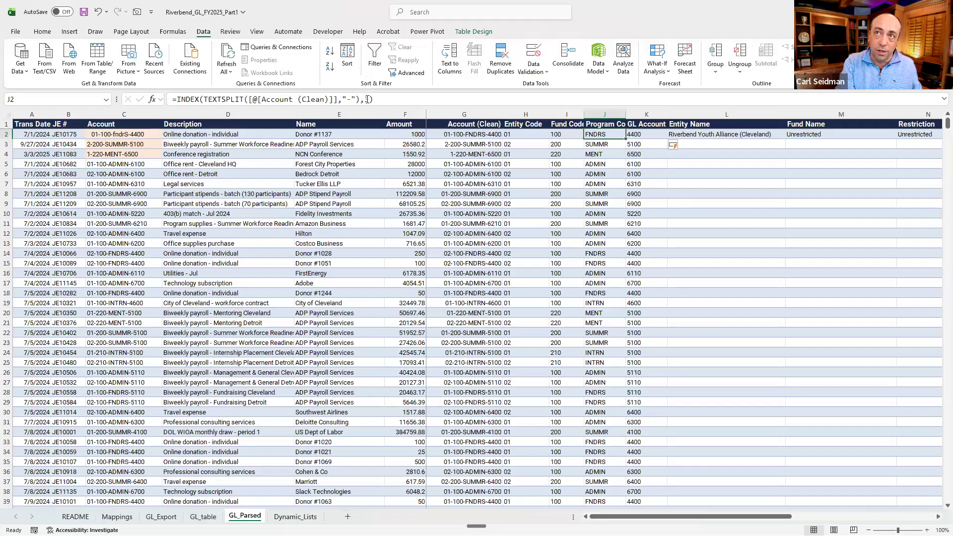
key(Right)
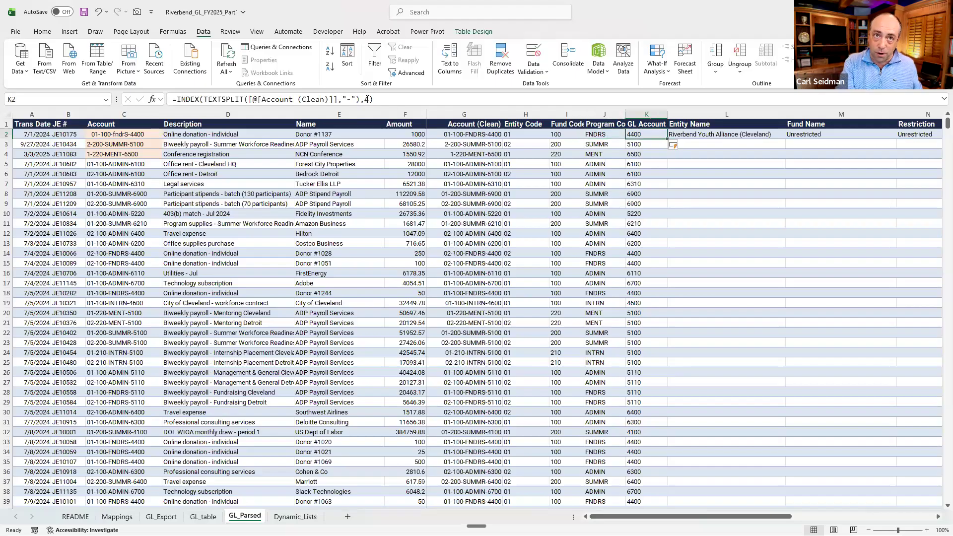
key(Left)
key(Left)
key(Left)
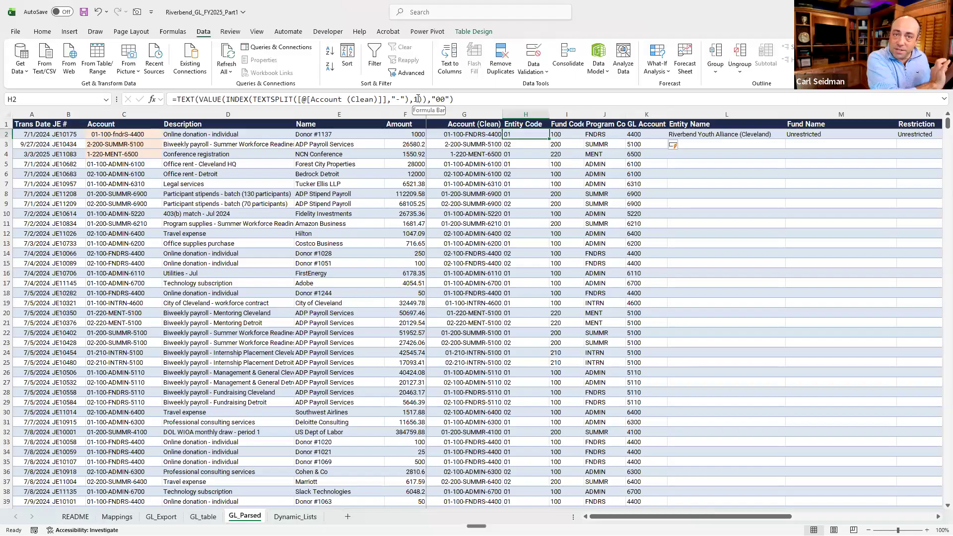
drag(492, 99, 69, 101)
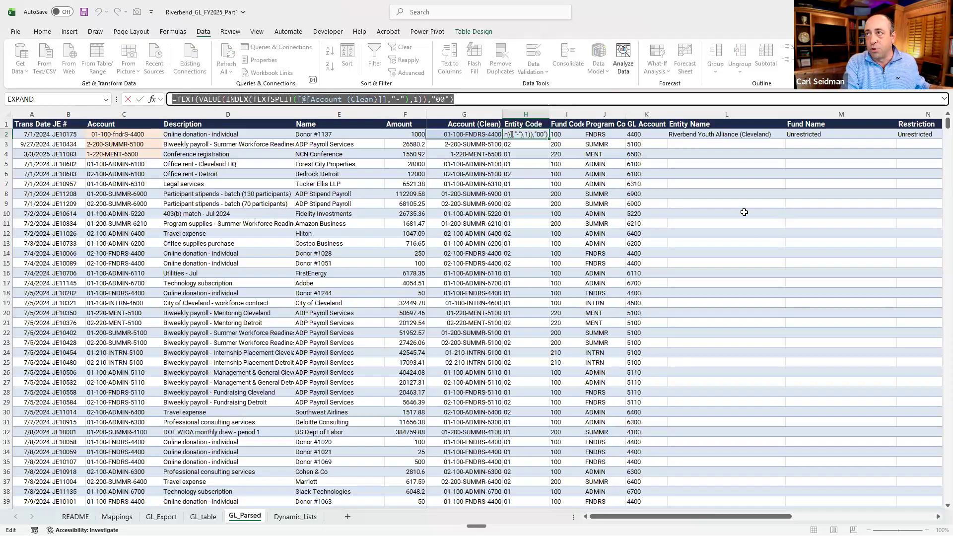
key(Escape)
- Examine the lookup value and the tblEntities[Code] lookup array in the first Entity Name XLOOKUP formula, leaving the formula unedited
click(712, 131)
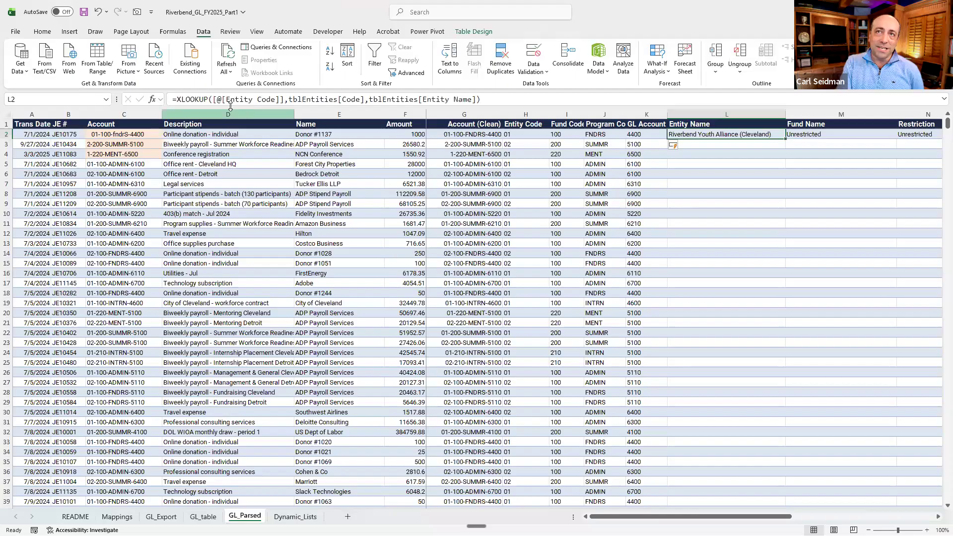
click(213, 99)
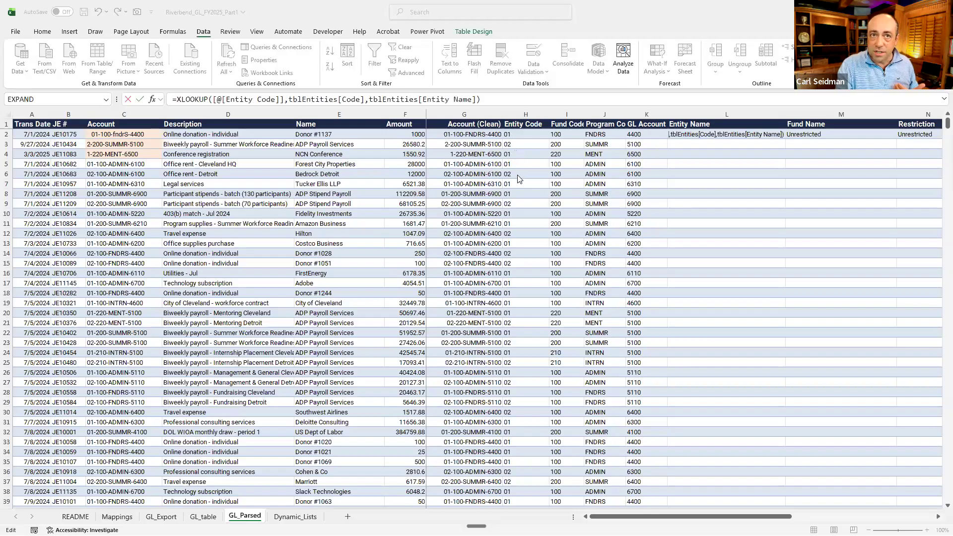
click(292, 101)
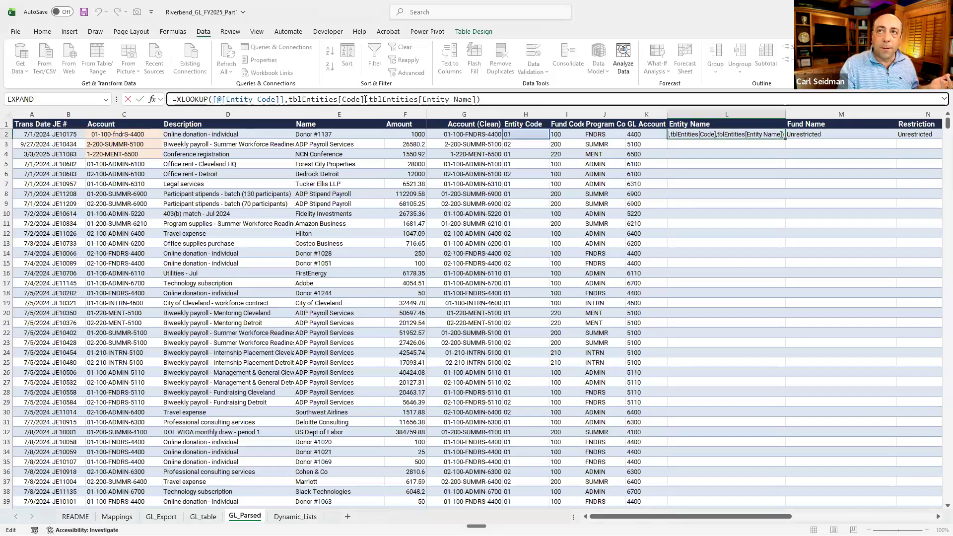
drag(365, 101, 290, 101)
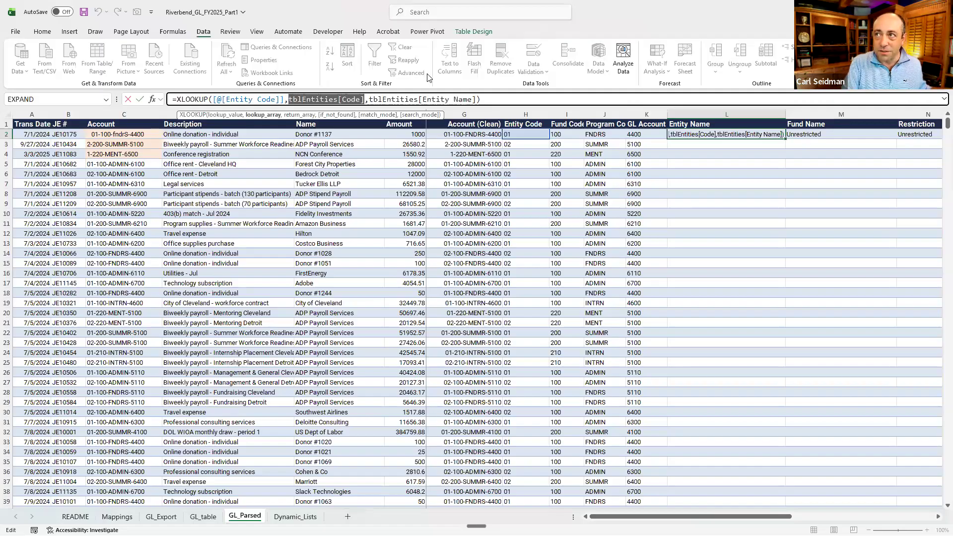
key(ctrl+Return)
- Find tblEntities in the Name Manager, try different sort orders, widen the Refers To column to read the table ranges, and close it
click(173, 32)
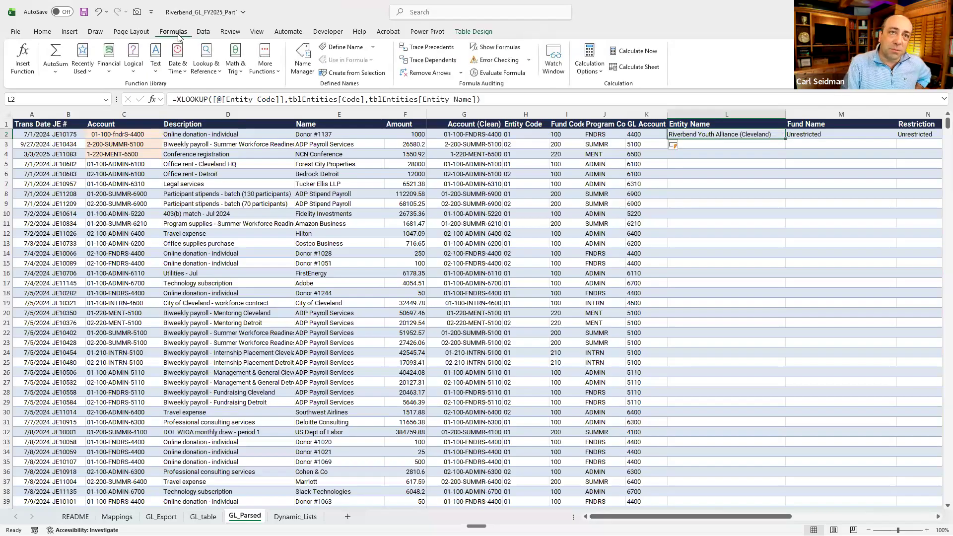
click(304, 63)
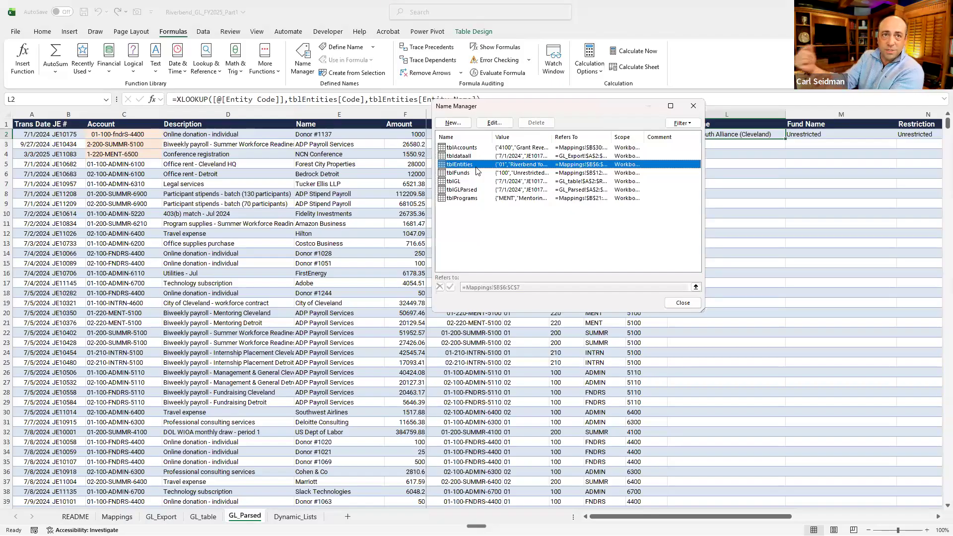
click(567, 138)
click(526, 138)
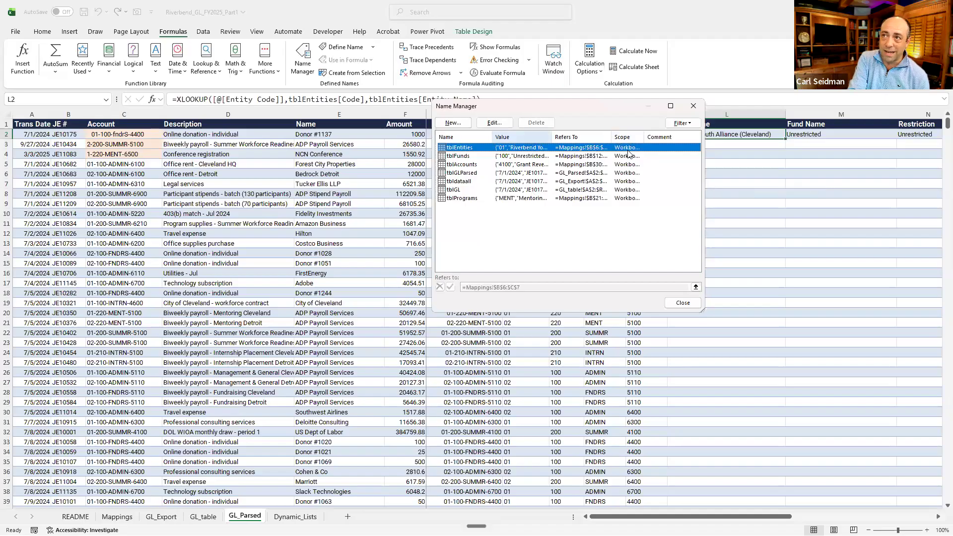
click(452, 137)
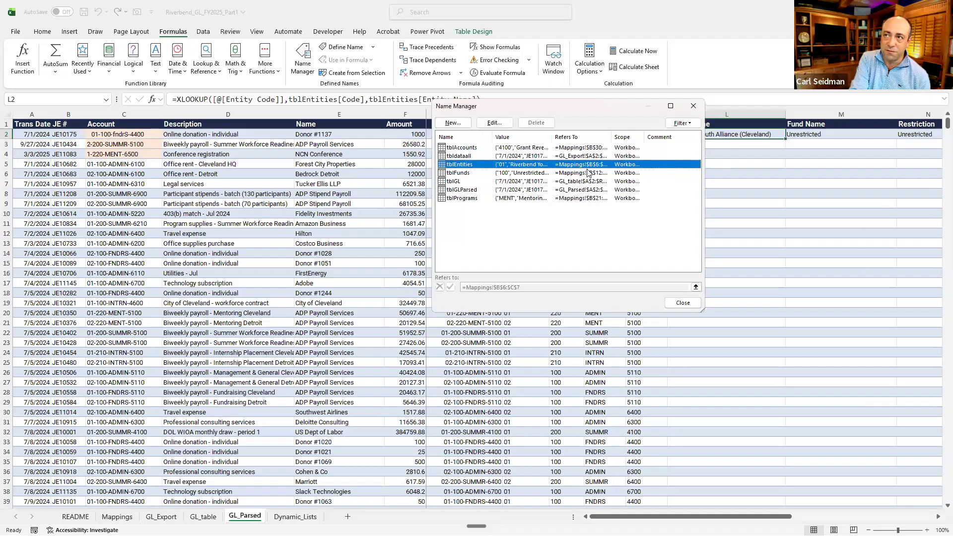
drag(701, 168, 860, 169)
drag(613, 132, 675, 132)
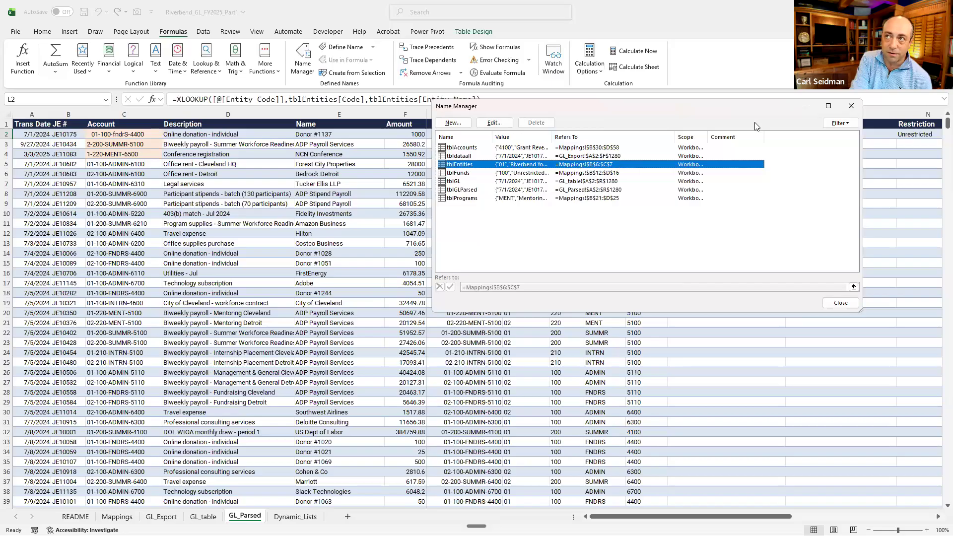
click(850, 106)
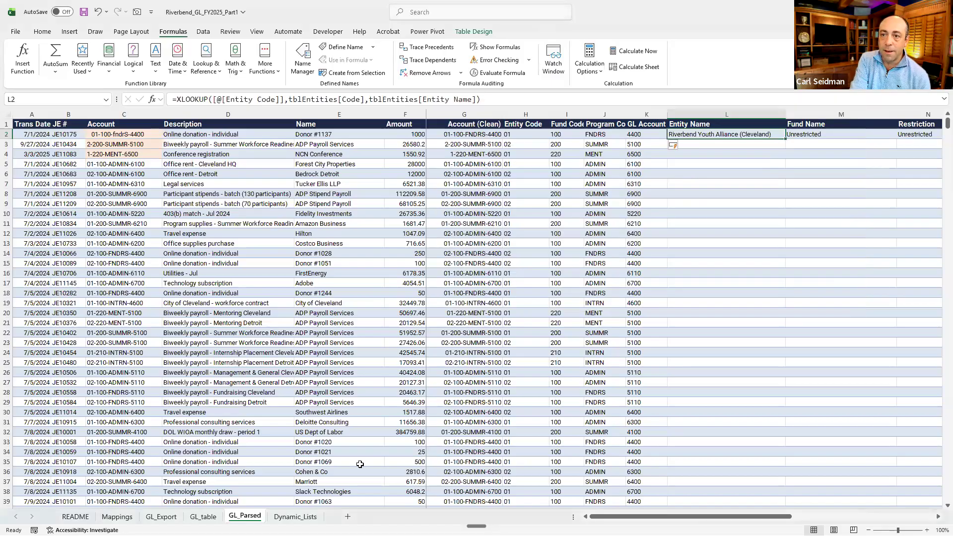
- View the Entities table's code and name rows on the Mappings sheet, and return to the GL_Parsed sheet
click(117, 516)
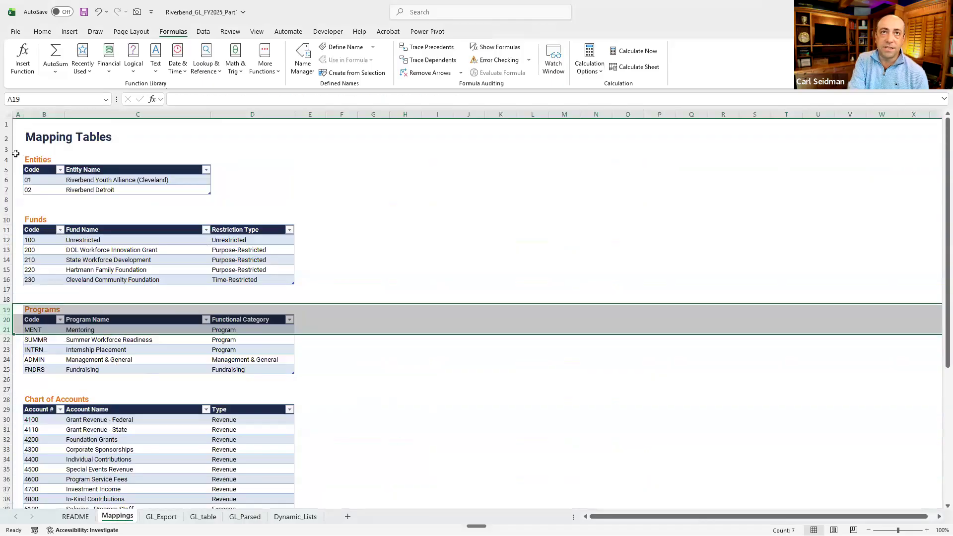
drag(43, 184, 130, 191)
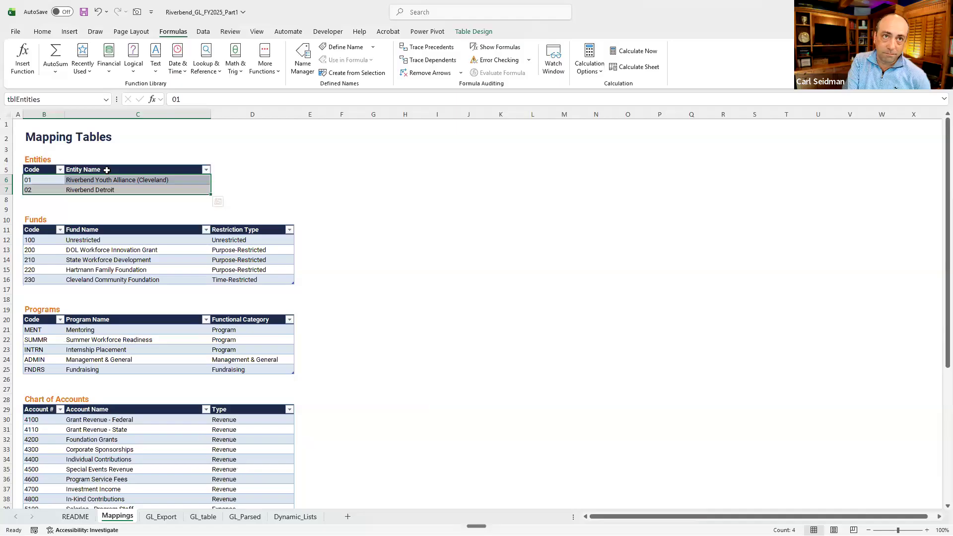
click(245, 516)
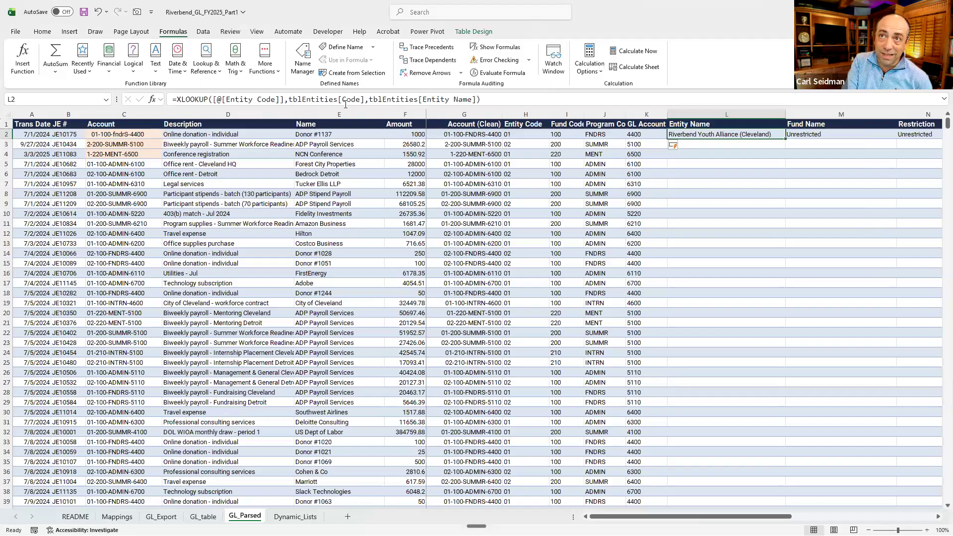
- Review the tblEntities[Entity Name] return array in the first Entity Name XLOOKUP and re-enter the formula to fill the whole column
click(369, 100)
drag(370, 101, 475, 99)
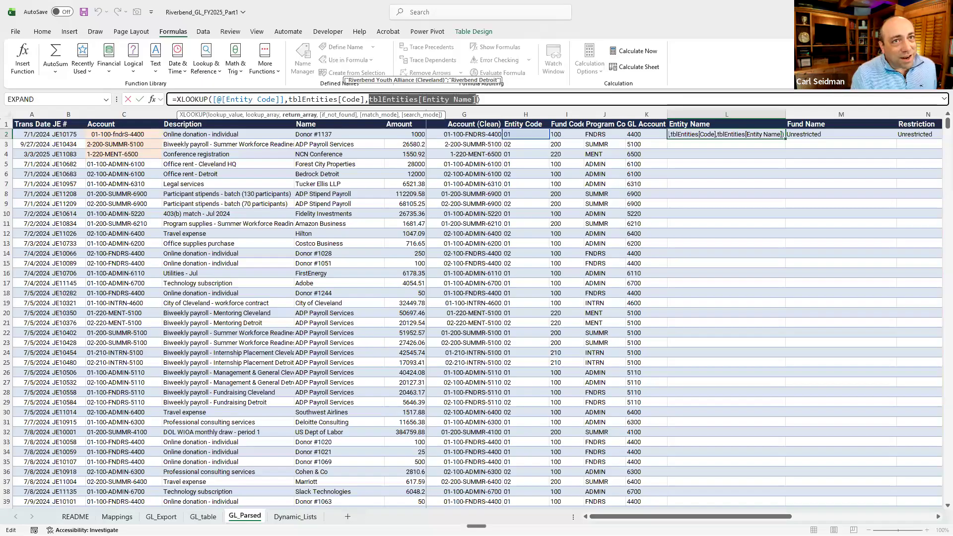
click(602, 98)
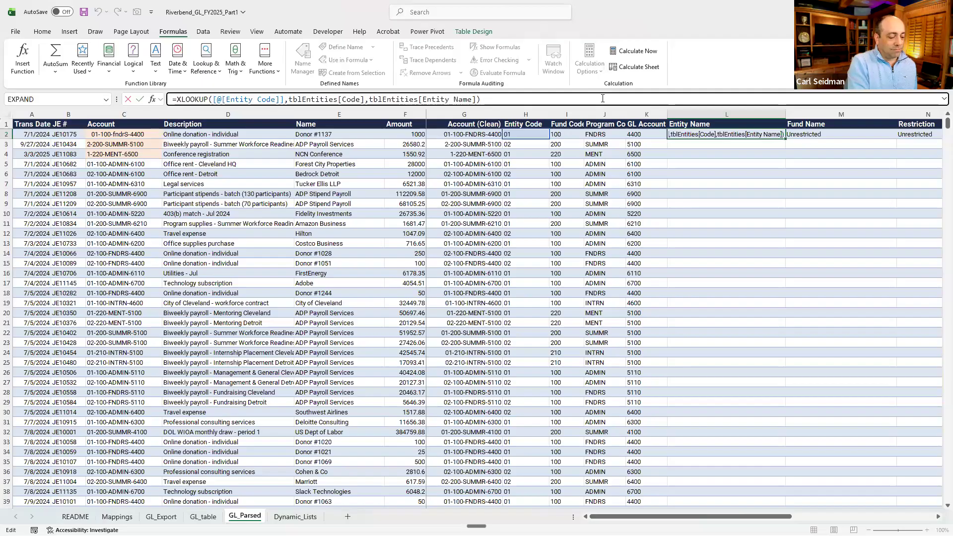
key(Return)
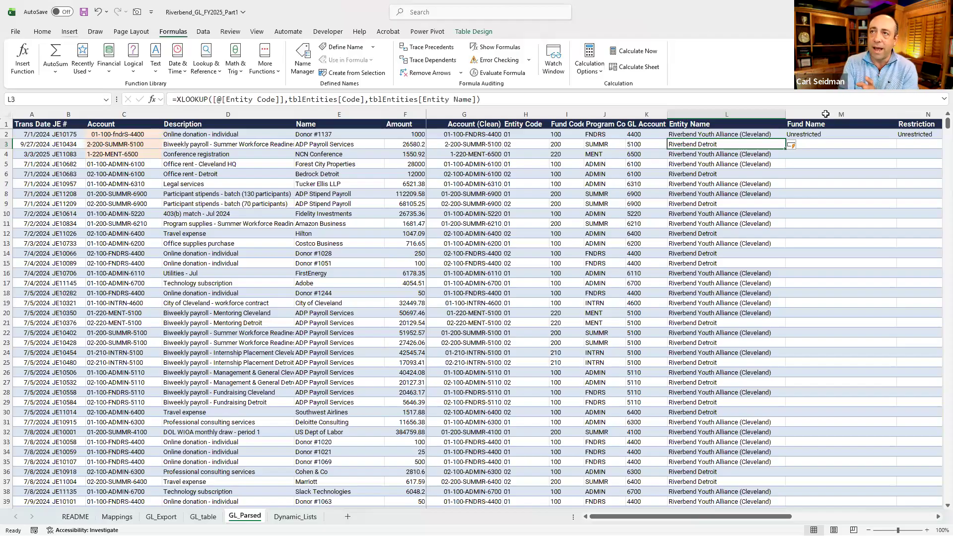
- Examine the "00" format in the row 2 Entity Code formula and compare it with the Fund Code, Program Code and GL Account formulas
click(521, 134)
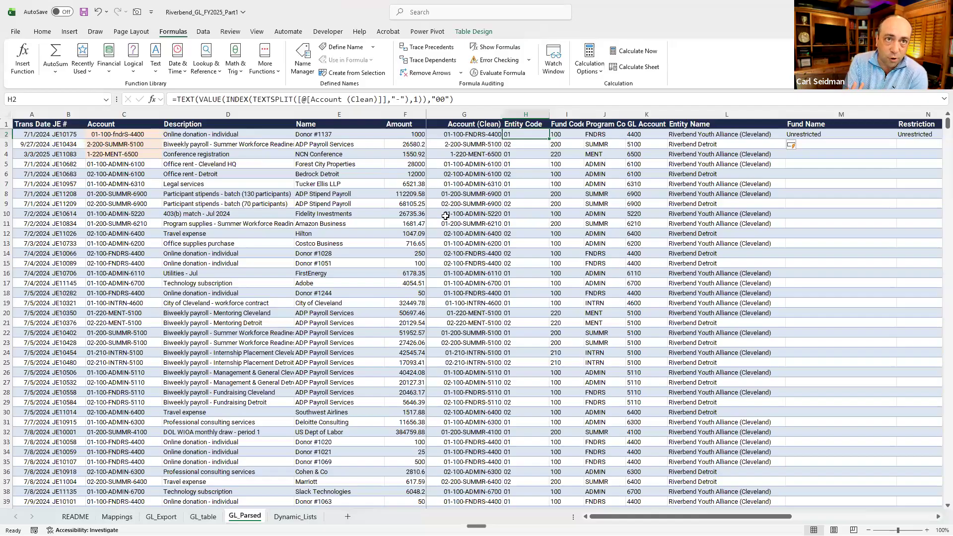
double_click(436, 99)
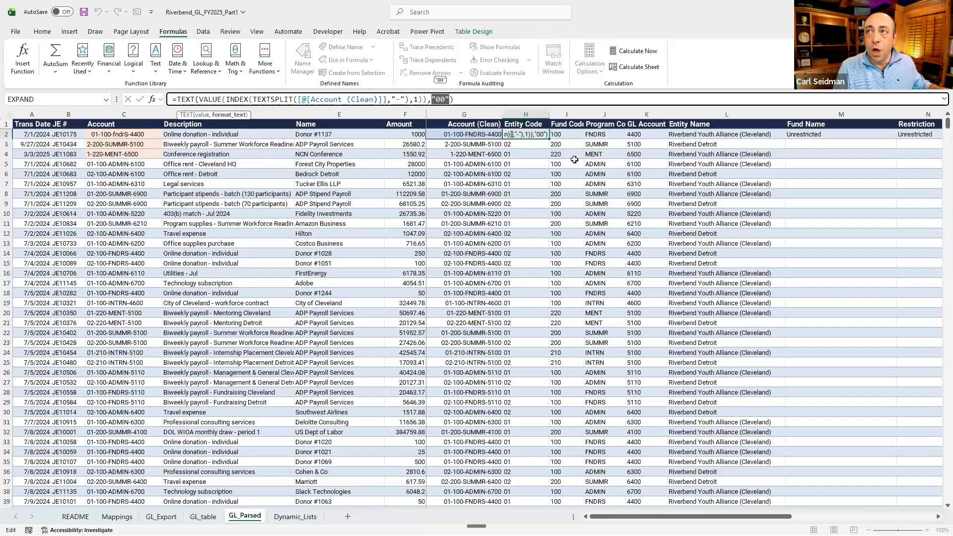
click(568, 133)
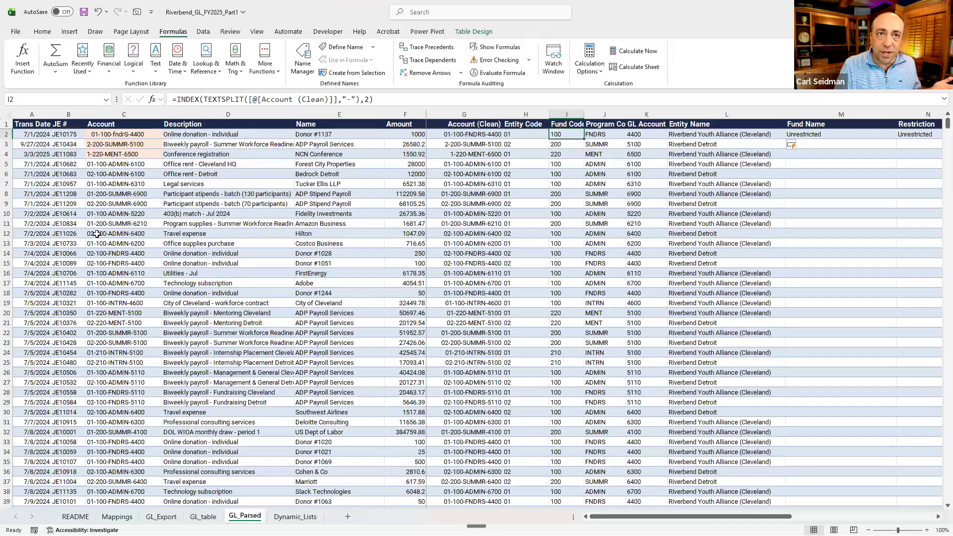
click(599, 136)
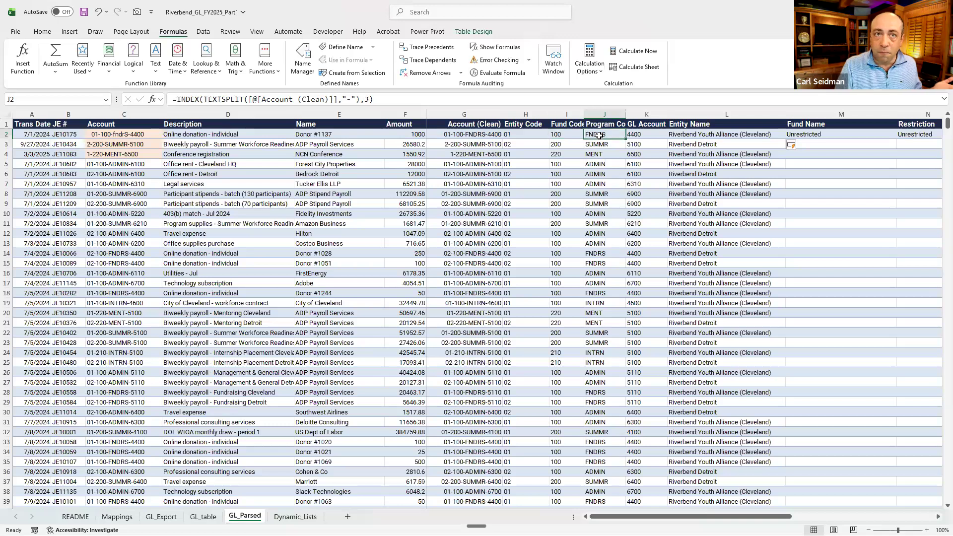
click(636, 134)
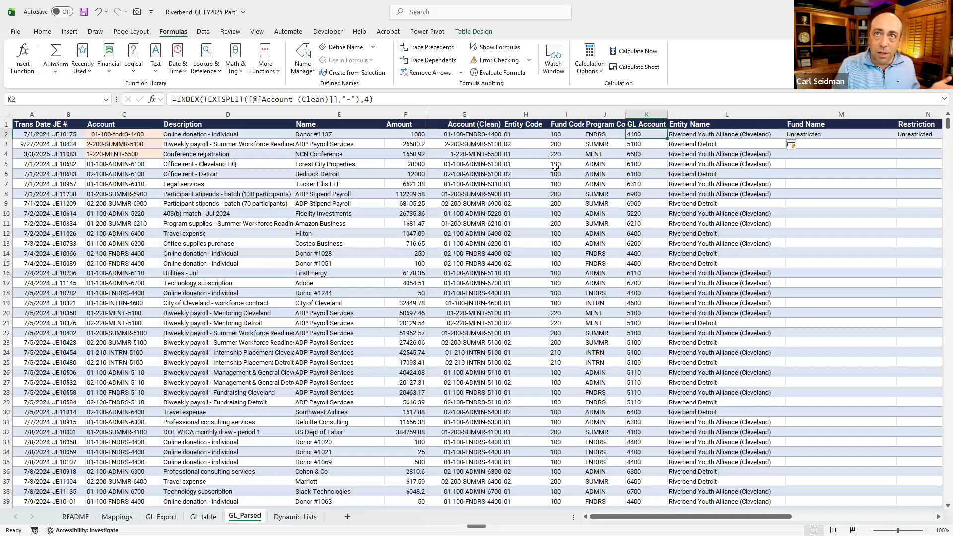
click(527, 132)
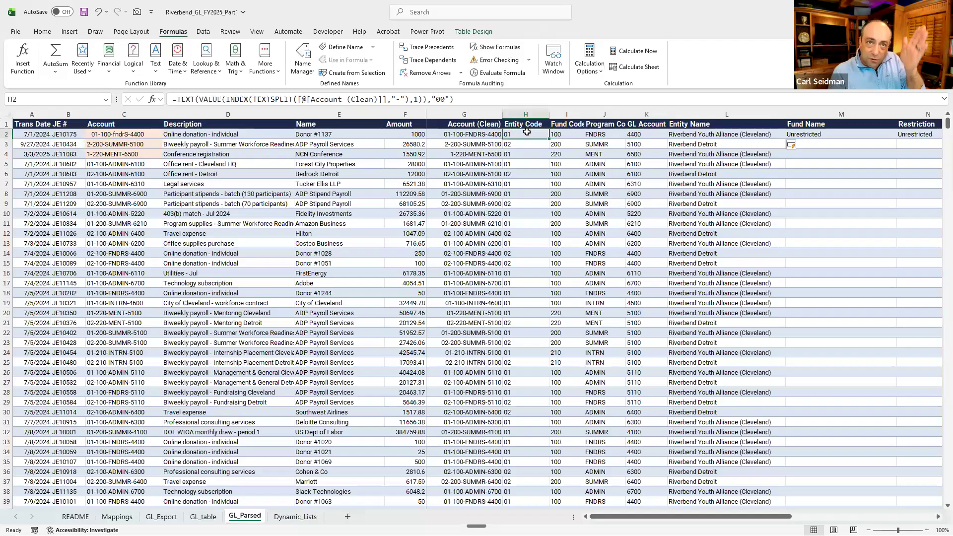
drag(564, 133, 638, 133)
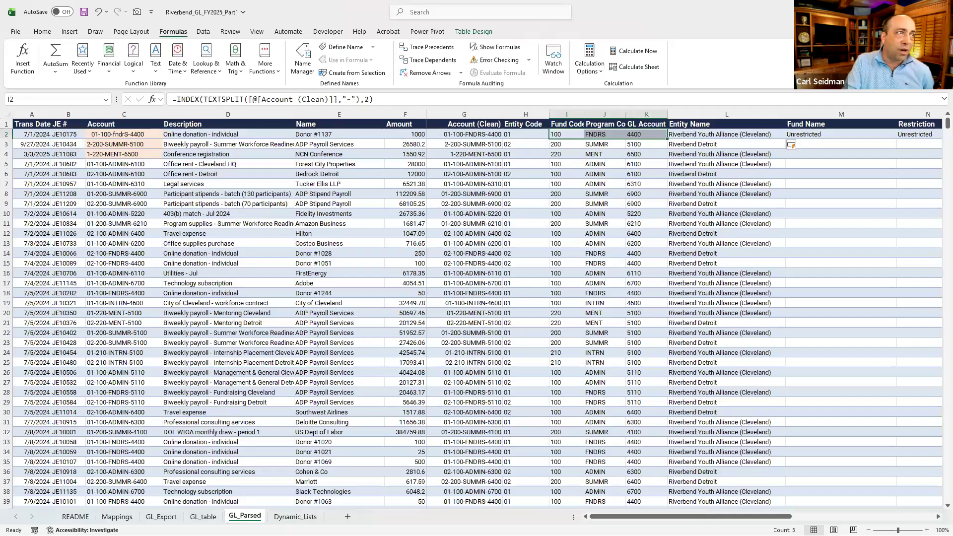
- Compare the row 2 Program Code formula with the Entity Code formula's TEXT format argument, leaving both unedited
click(601, 136)
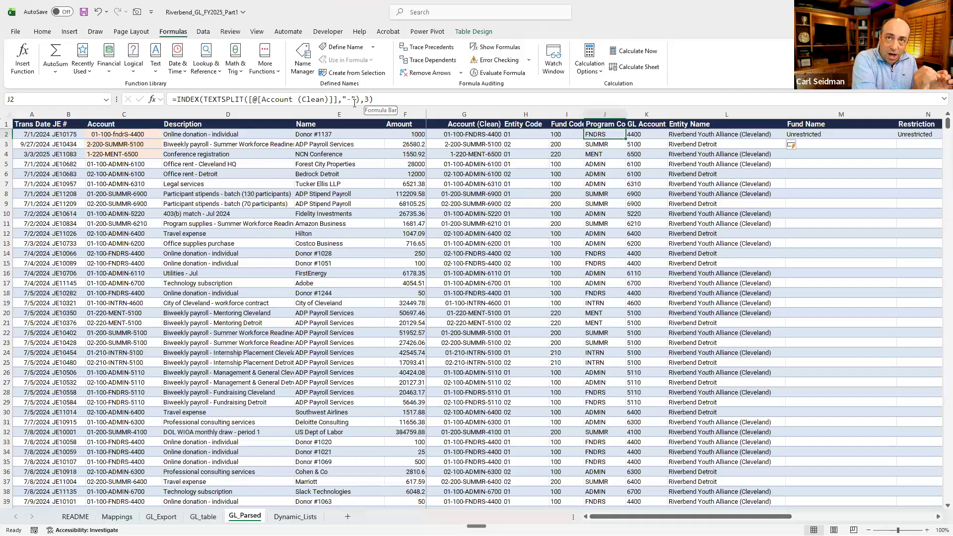
click(535, 133)
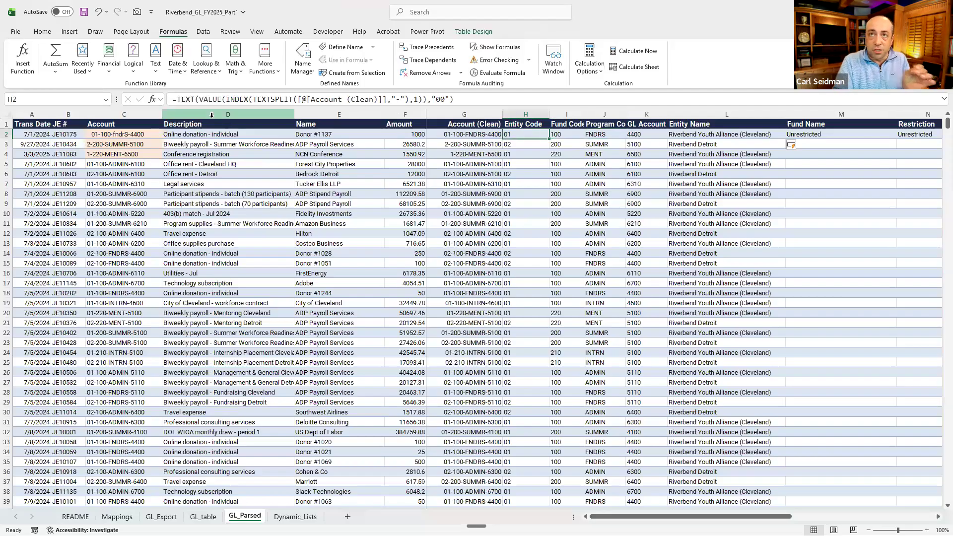
drag(476, 100, 427, 100)
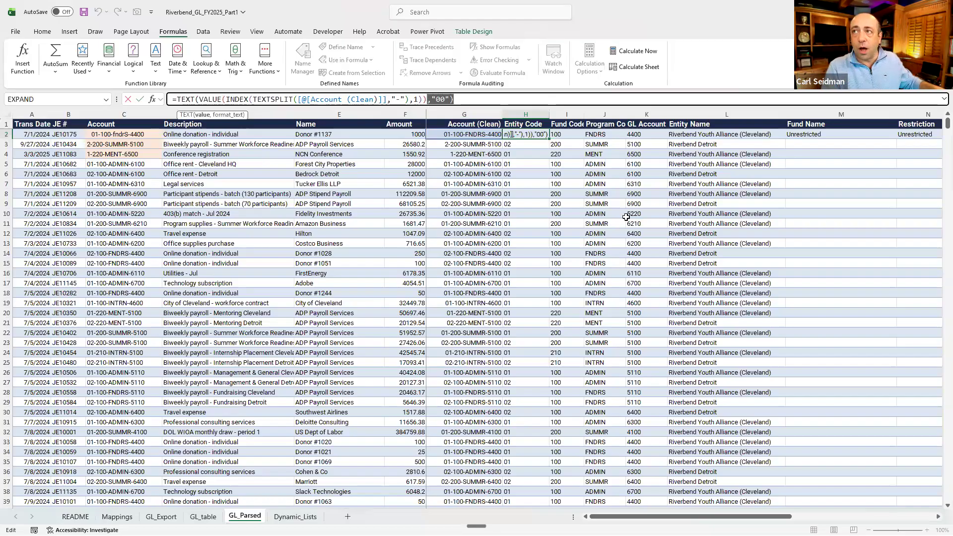
key(Escape)
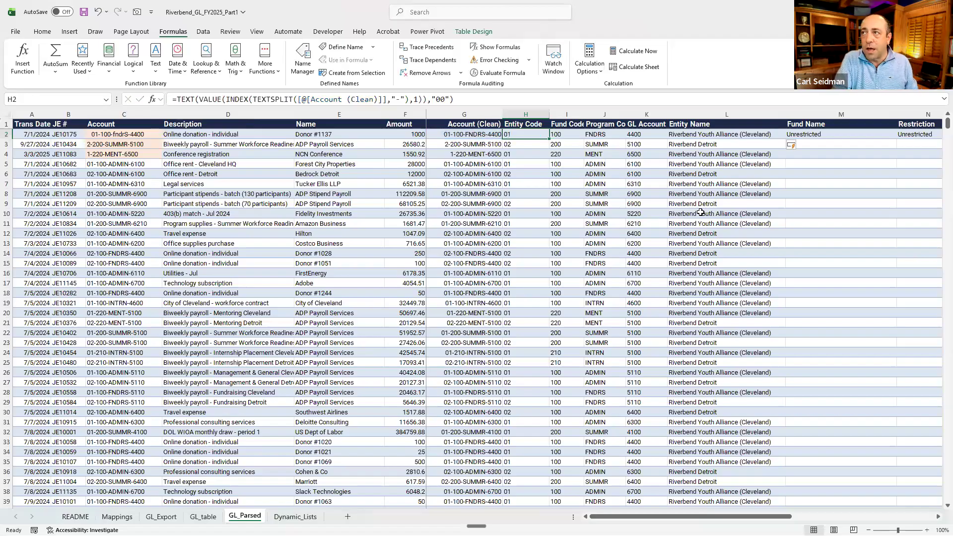
- Examine the row 2 XLOOKUP formulas from Entity Name through Functional Cat
click(813, 133)
drag(715, 516, 805, 519)
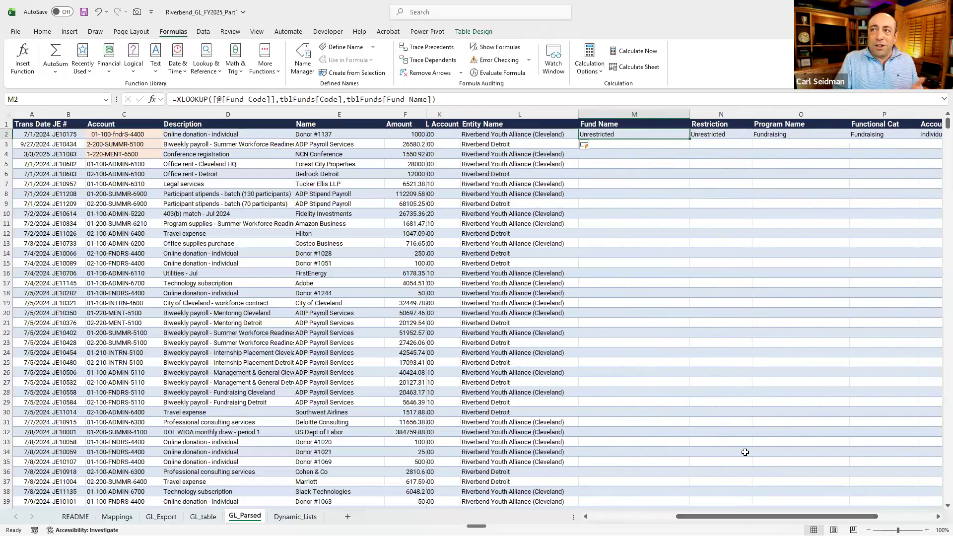
key(Left)
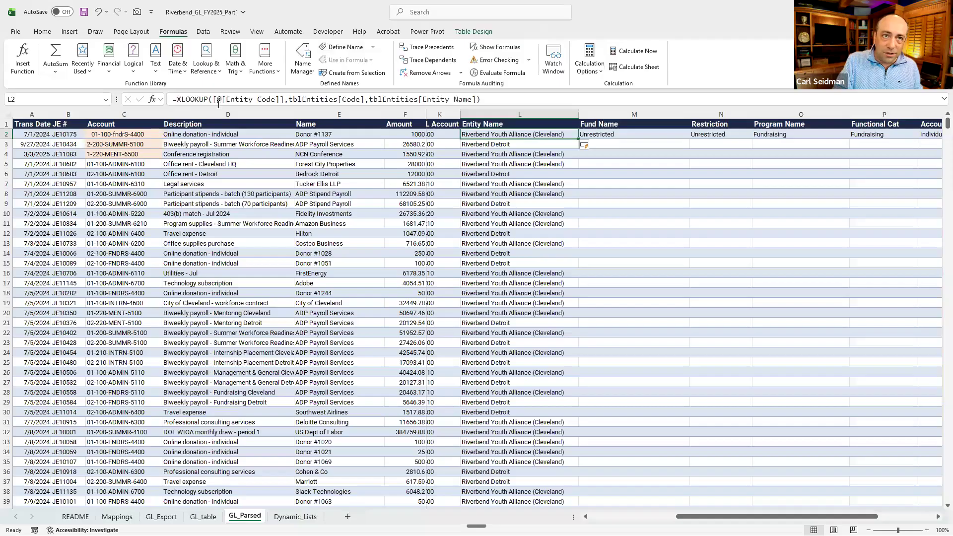
key(Right)
key(Right)
key(Right)
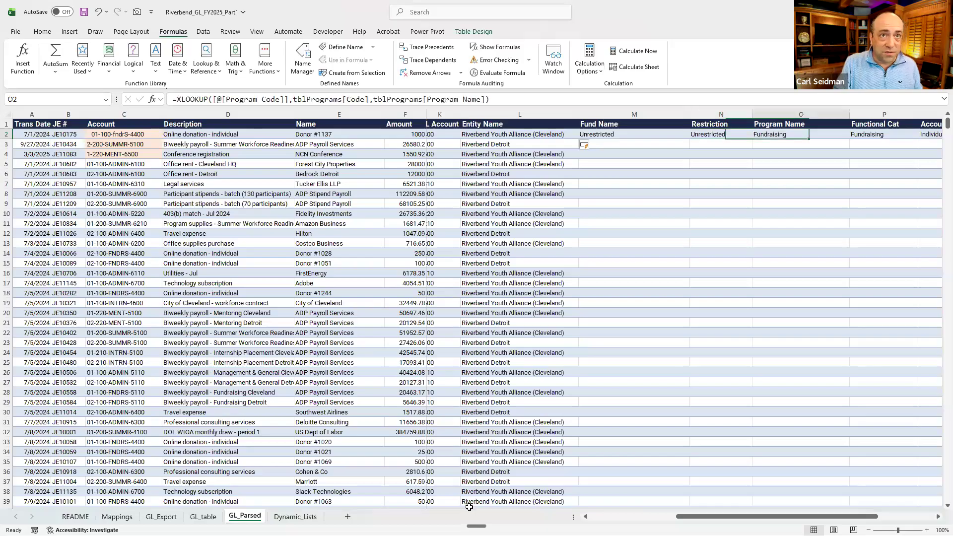
key(Right)
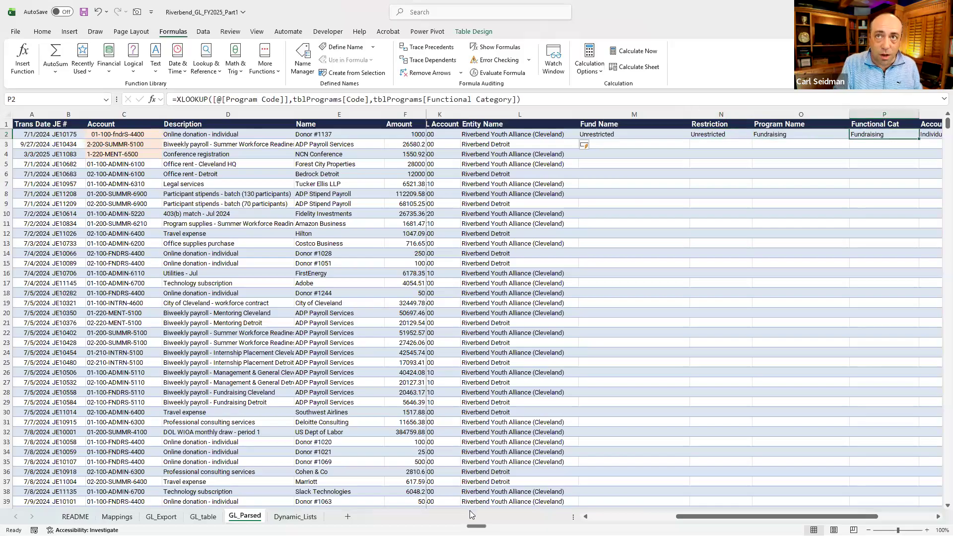
- Compare which mapping table each row 2 XLOOKUP formula references, going from Entity Name across to Rev/Exp
key(Left)
key(Left)
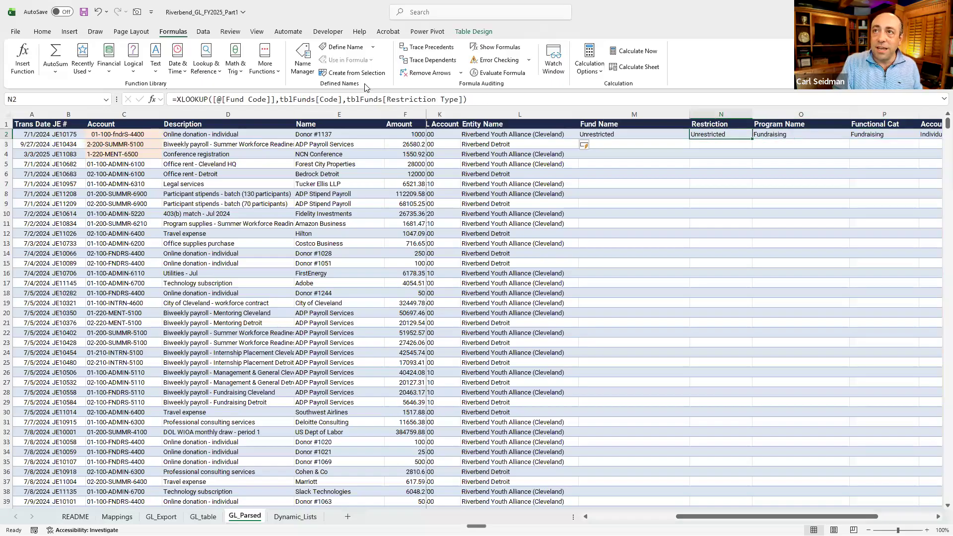
key(Left)
key(Left)
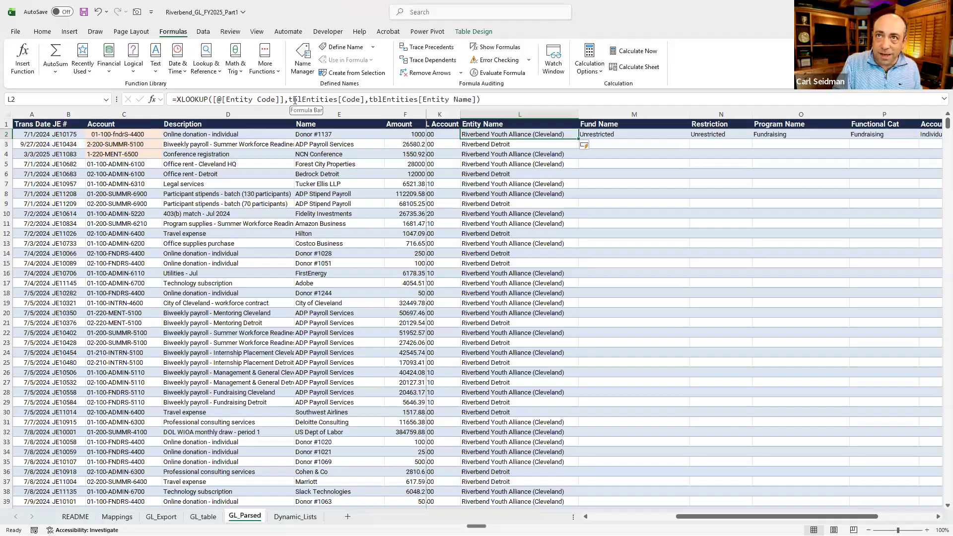
key(Right)
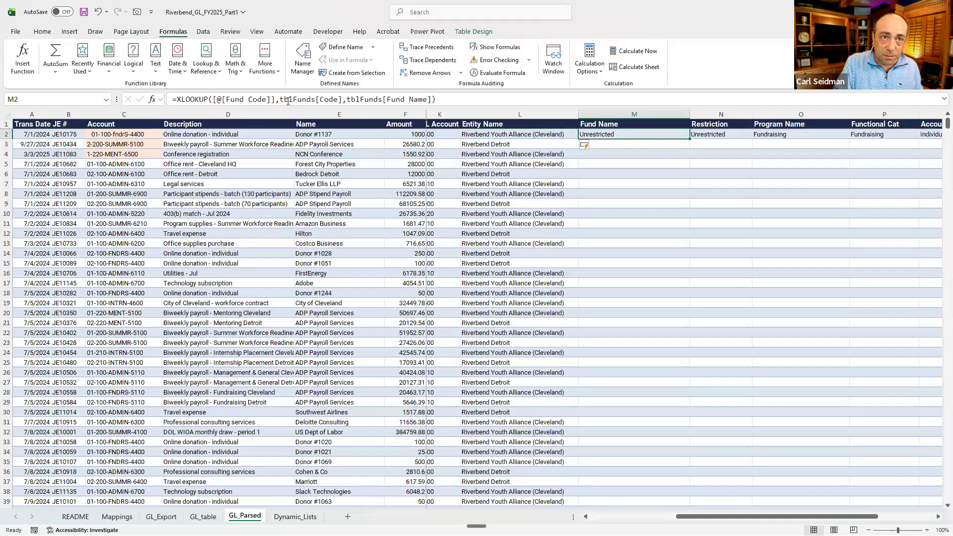
key(Right)
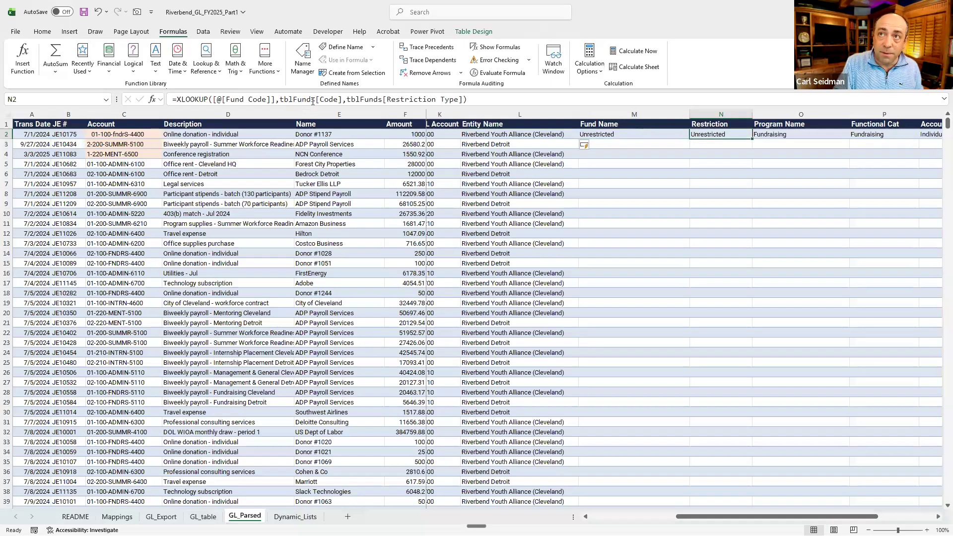
key(Right)
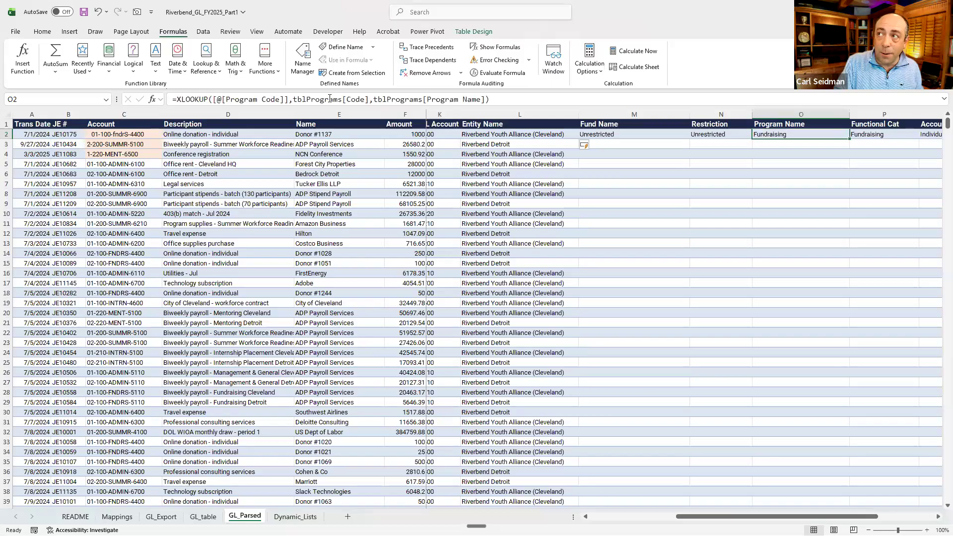
key(Right)
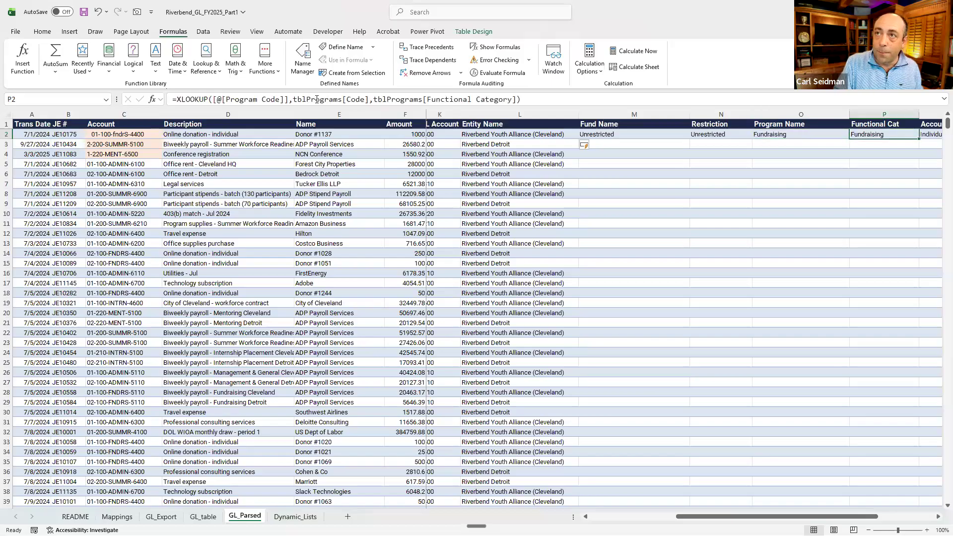
key(Right)
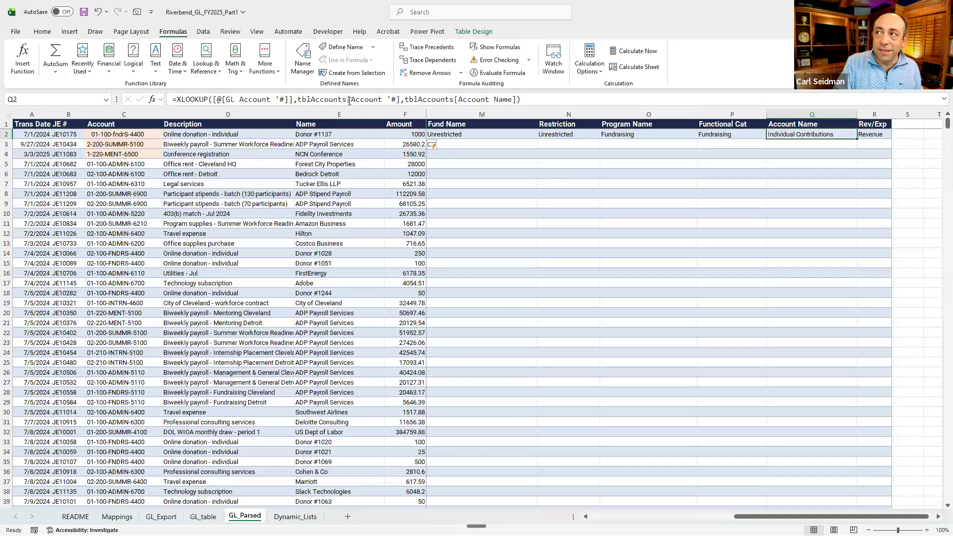
key(Right)
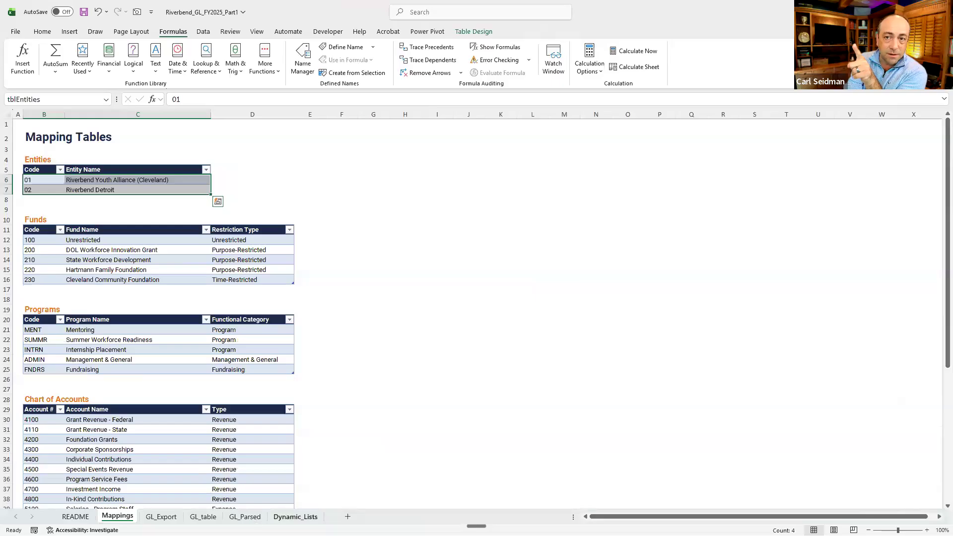
- Re-enter the row 2 Fund Name XLOOKUP formula on GL_Parsed to fill it down the whole column
click(243, 517)
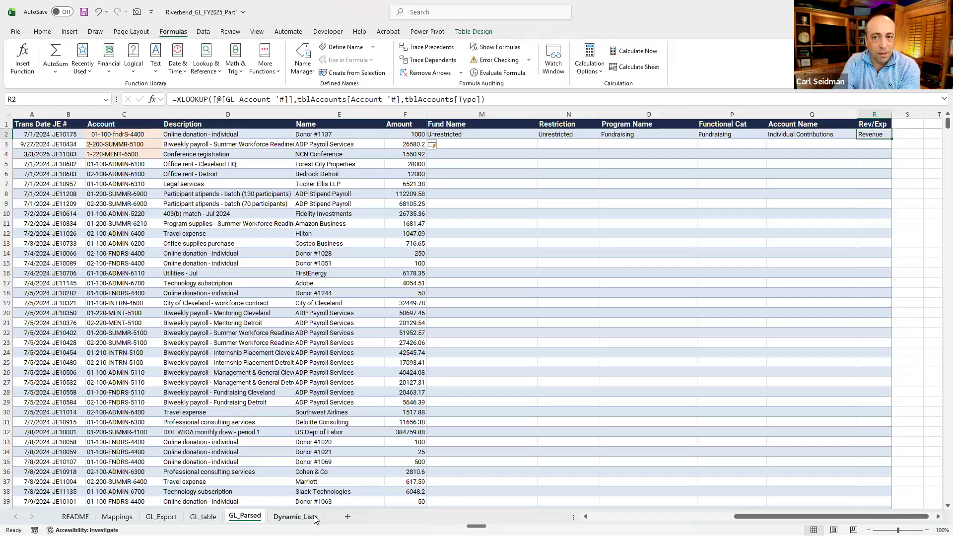
click(119, 517)
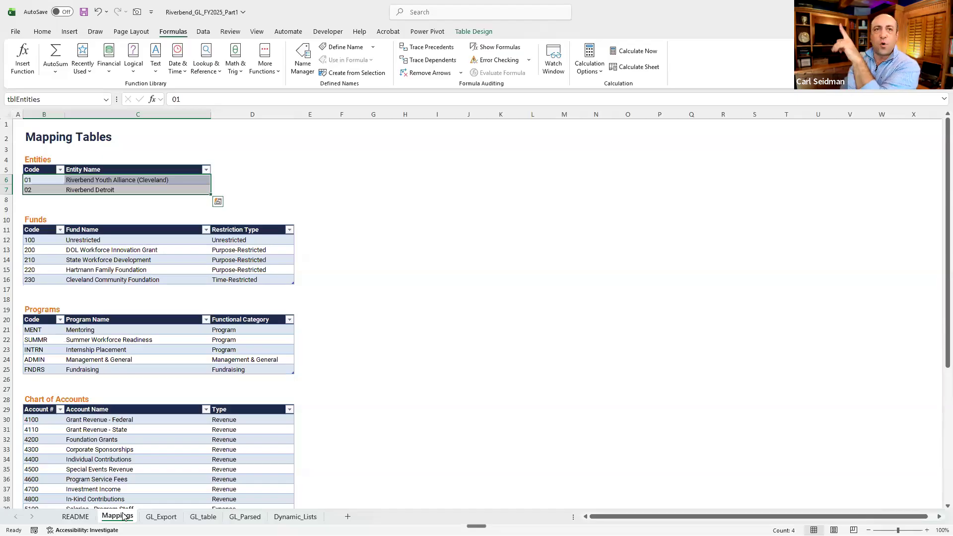
click(246, 516)
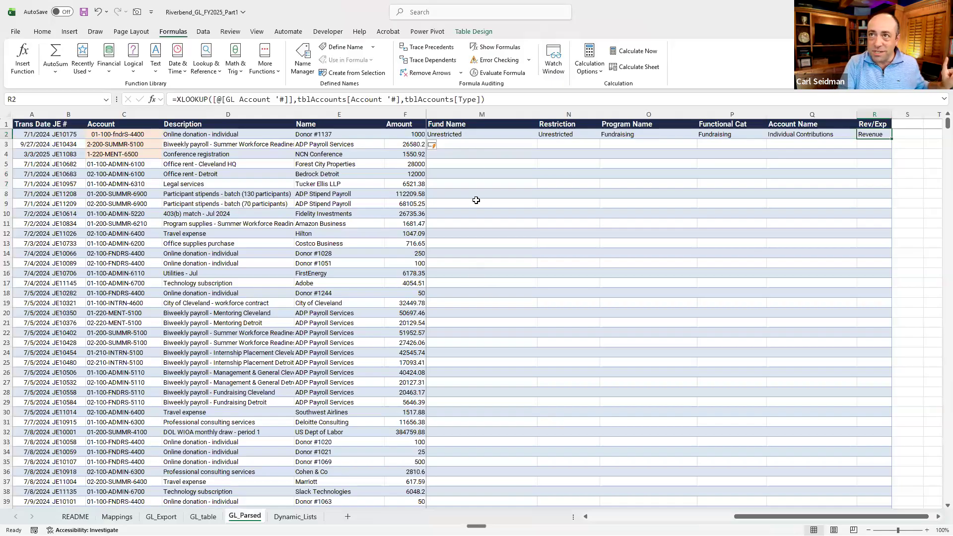
click(477, 132)
key(Left)
key(Left)
key(Left)
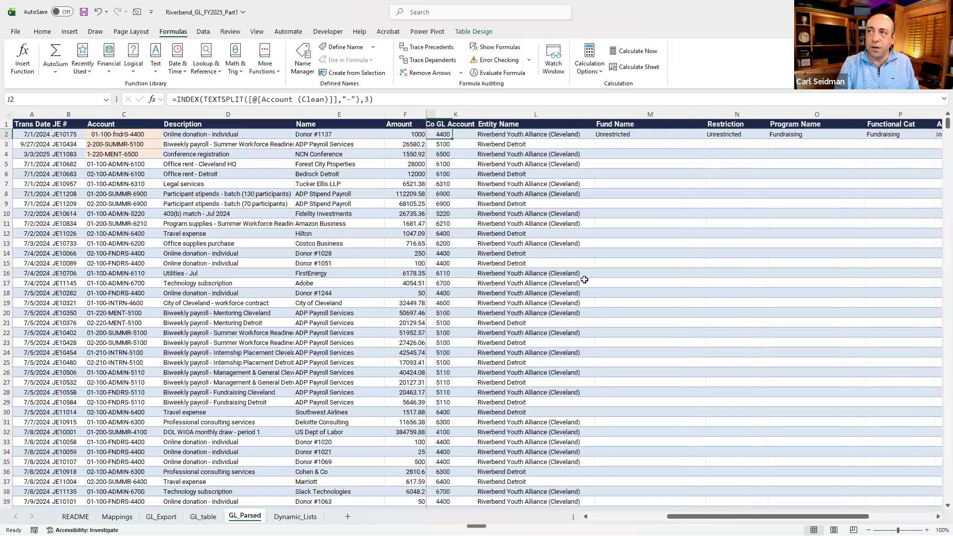
key(Right)
key(Right)
key(Right)
click(453, 102)
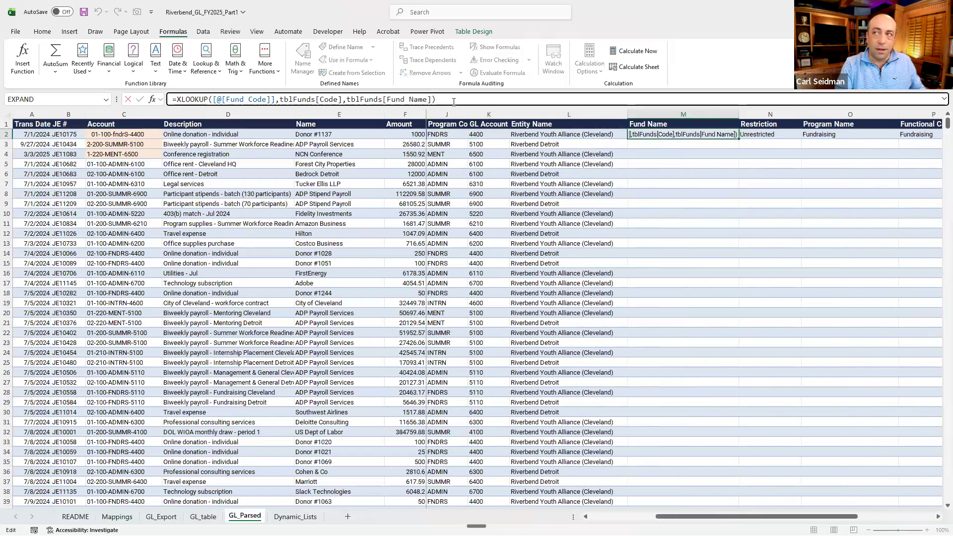
key(Return)
- Re-enter the row 2 Restriction and Program Name XLOOKUP formulas to fill both table columns
key(Up)
key(Right)
click(471, 98)
key(Return)
key(Up)
key(Right)
click(510, 98)
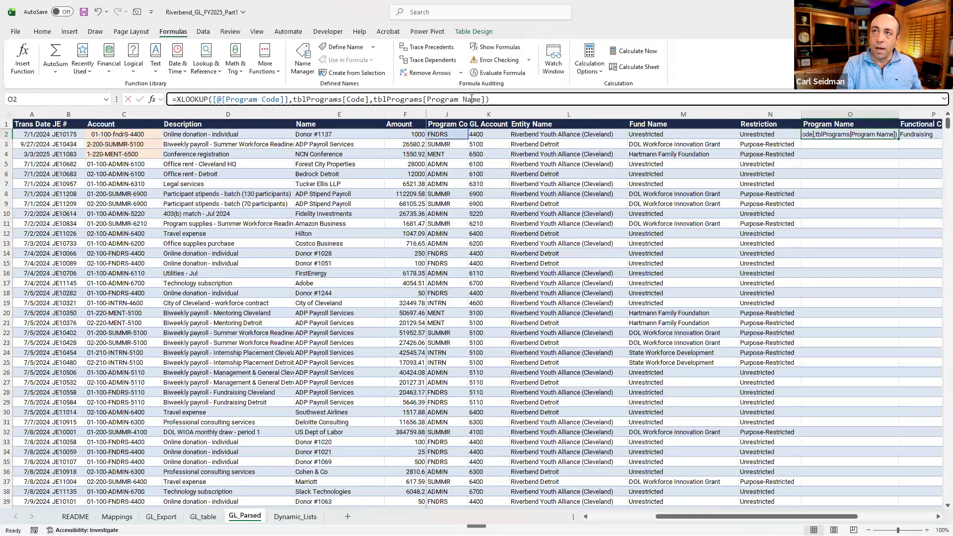
key(Return)
- Re-enter the row 2 Functional Cat and Account Name XLOOKUP formulas to fill both table columns
key(Up)
key(Right)
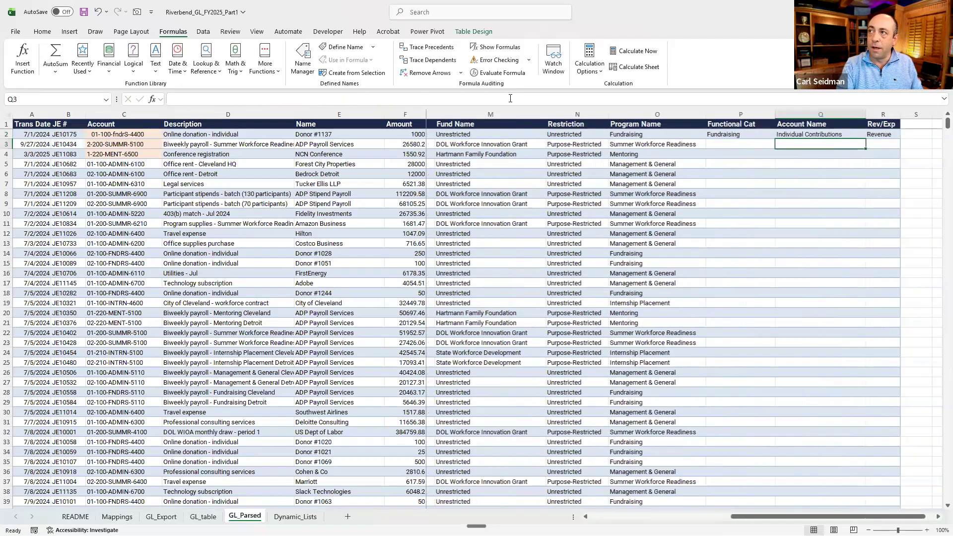
click(523, 99)
key(Return)
key(Up)
key(Right)
click(523, 99)
key(Return)
- Re-enter the row 2 Rev/Exp XLOOKUP formula to fill it down the table column
key(Up)
key(Right)
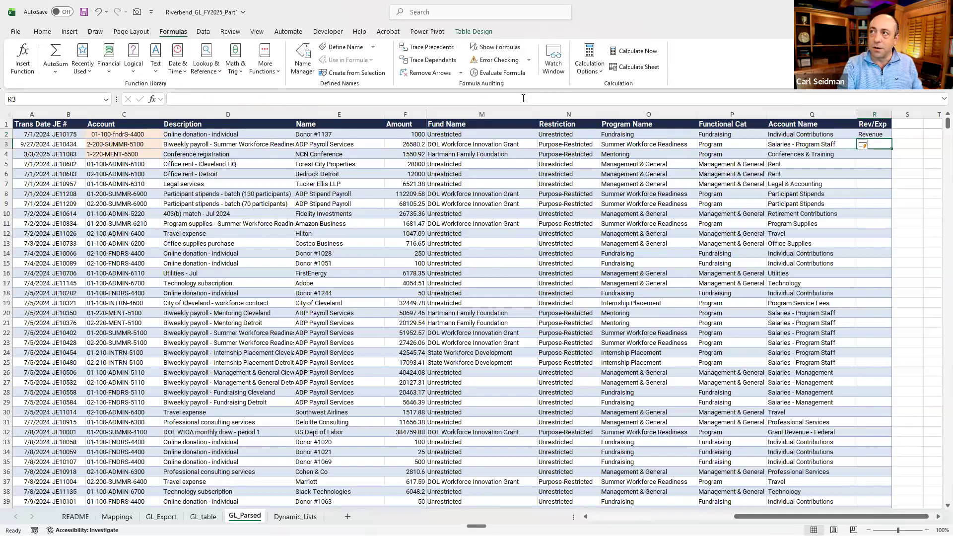
click(524, 100)
key(Return)
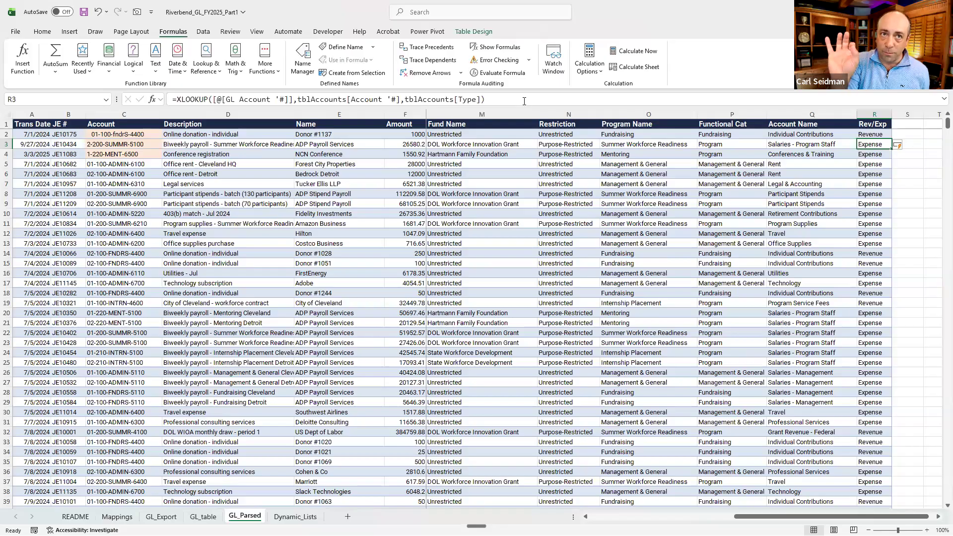
- Review the row 2 lookup formulas from Fund Name across to Rev/Exp
click(450, 134)
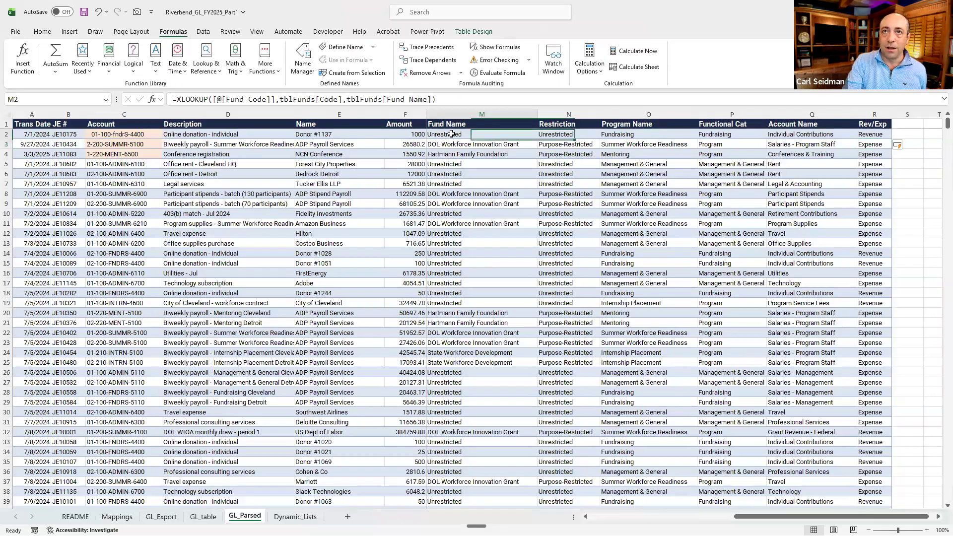
key(Right)
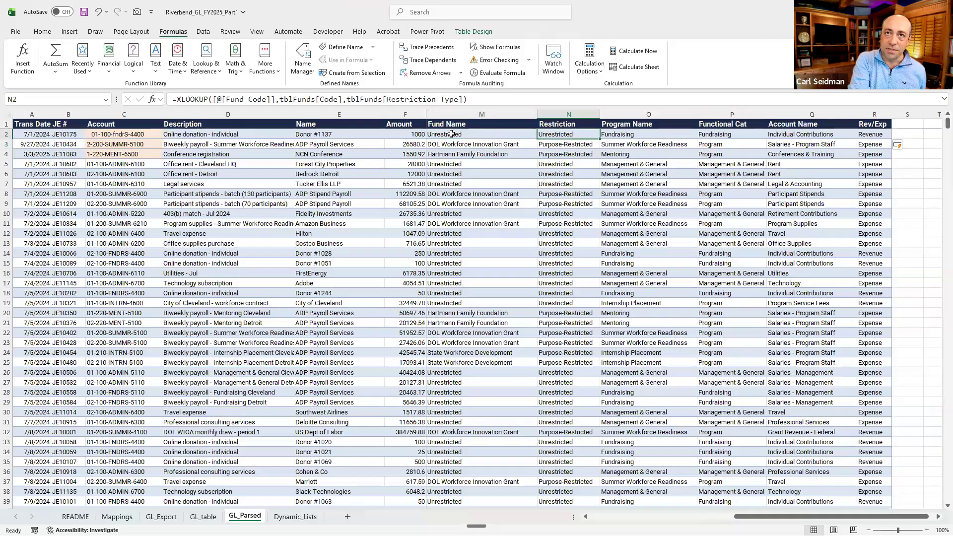
key(Right)
key(Right)
key(Right)
key(Right)
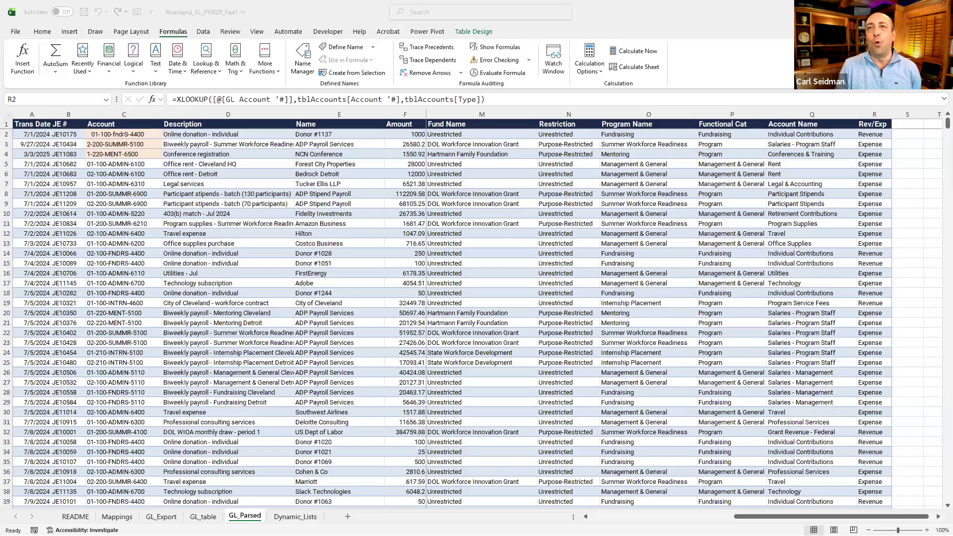
- Examine the XLOOKUP match mode options, from exact match to regex match, within the row 2 Rev/Exp formula, then discard the edit
click(298, 99)
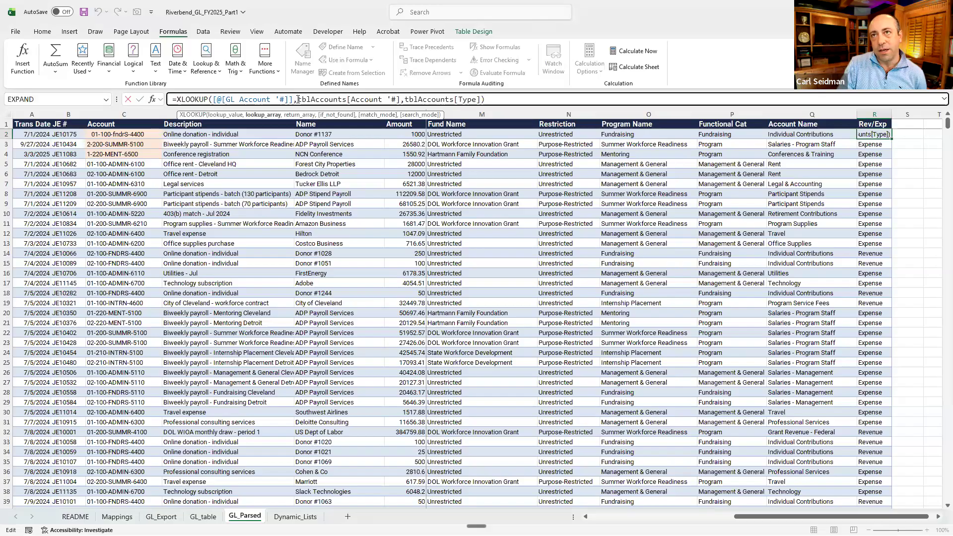
click(457, 99)
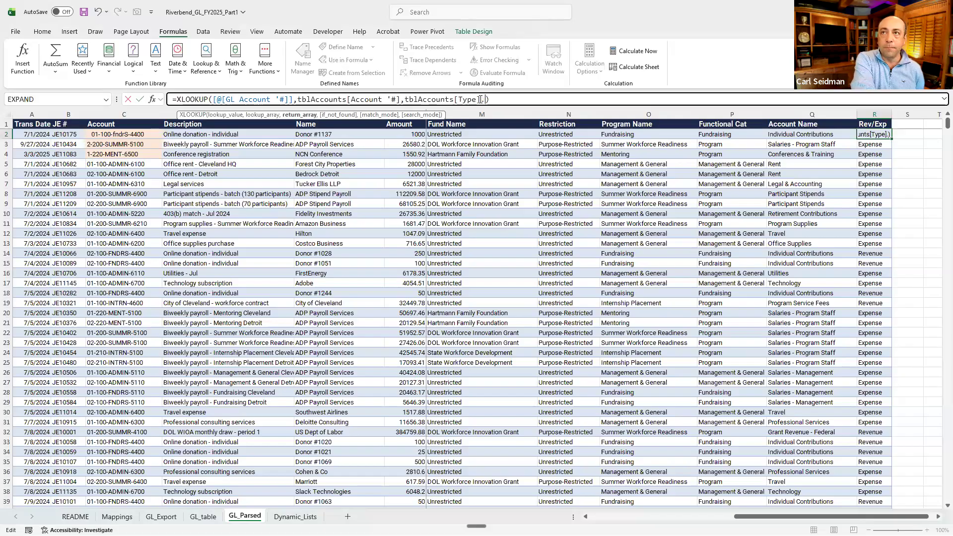
text(,,)
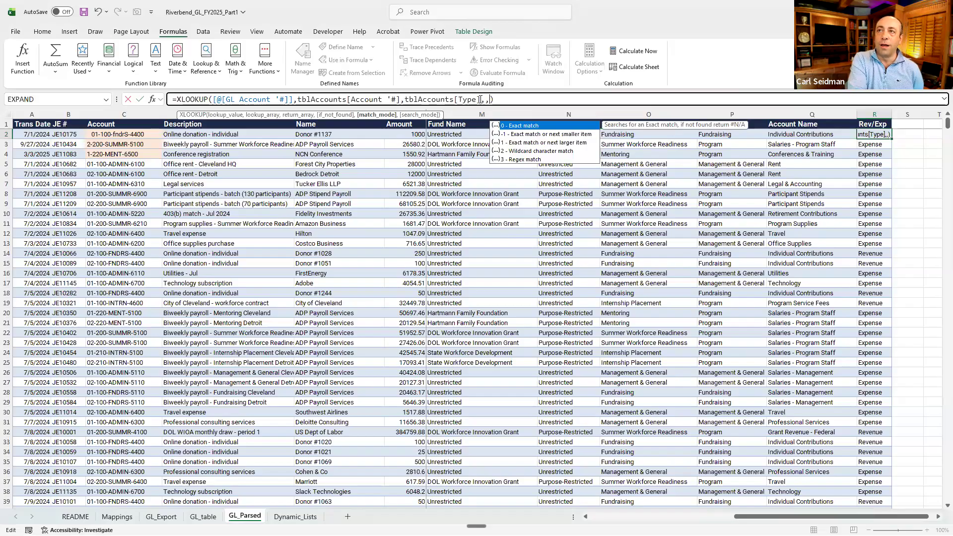
key(Down)
key(Down)
key(Down)
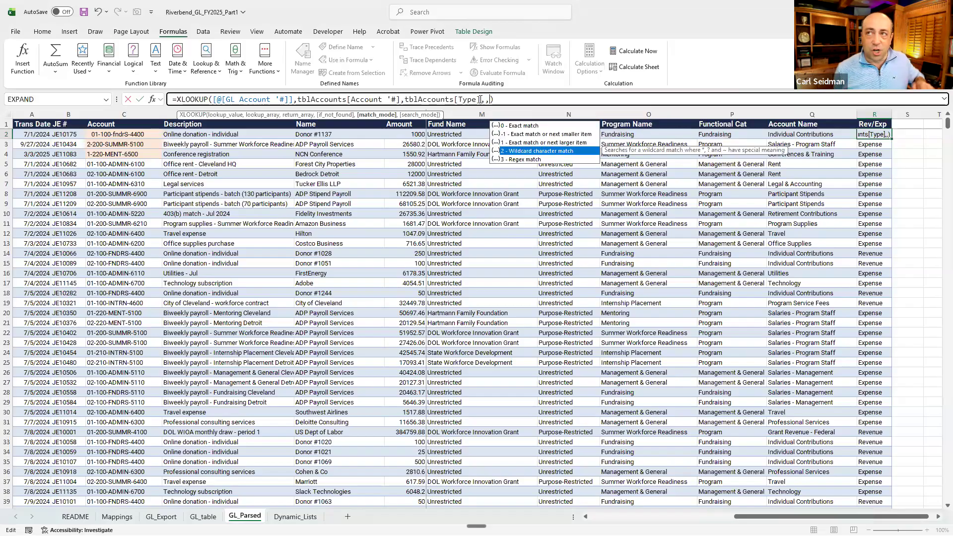
key(Down)
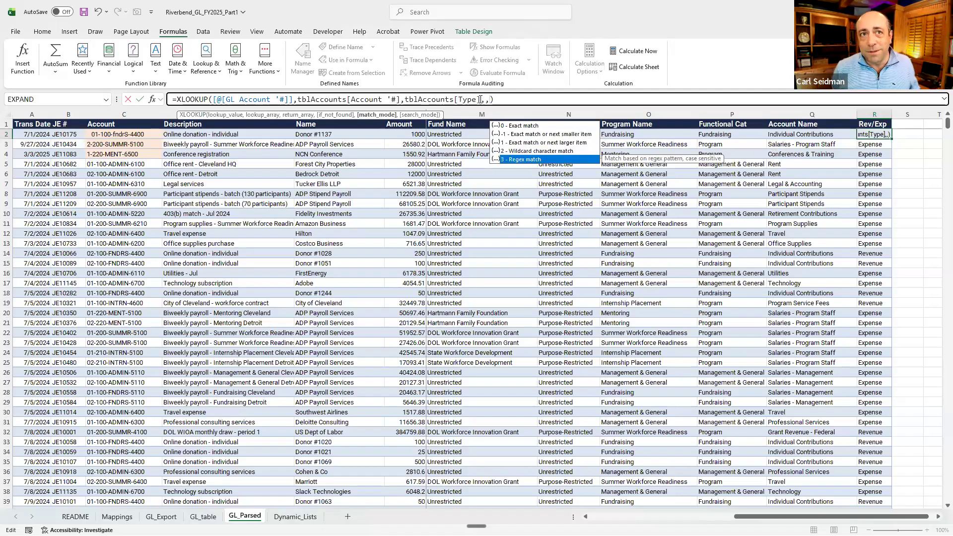
key(Up)
key(Up)
key(Up)
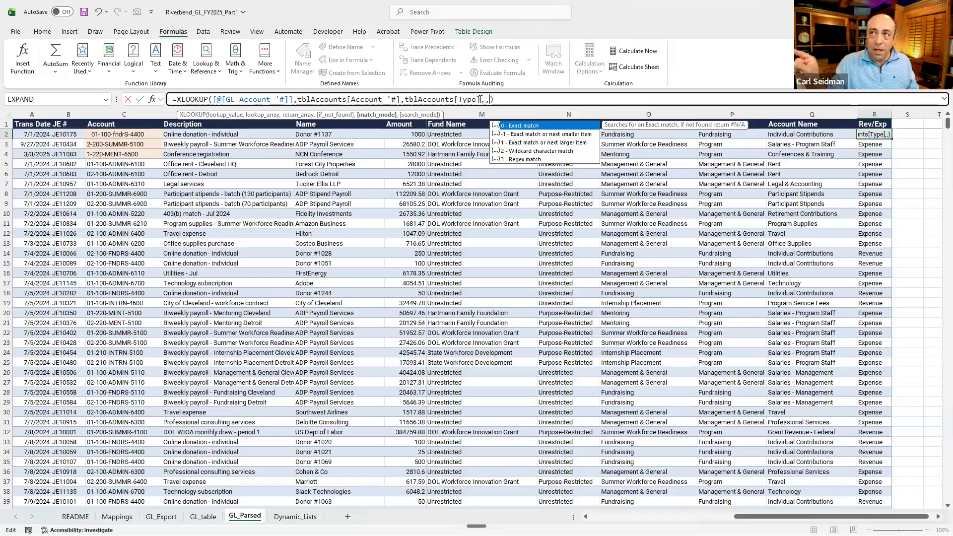
key(Down)
key(Down)
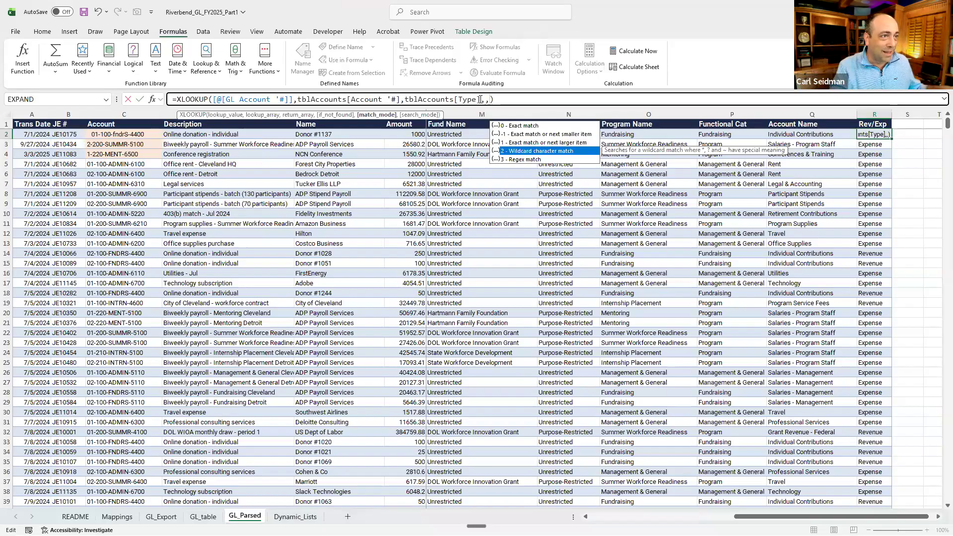
key(Escape)
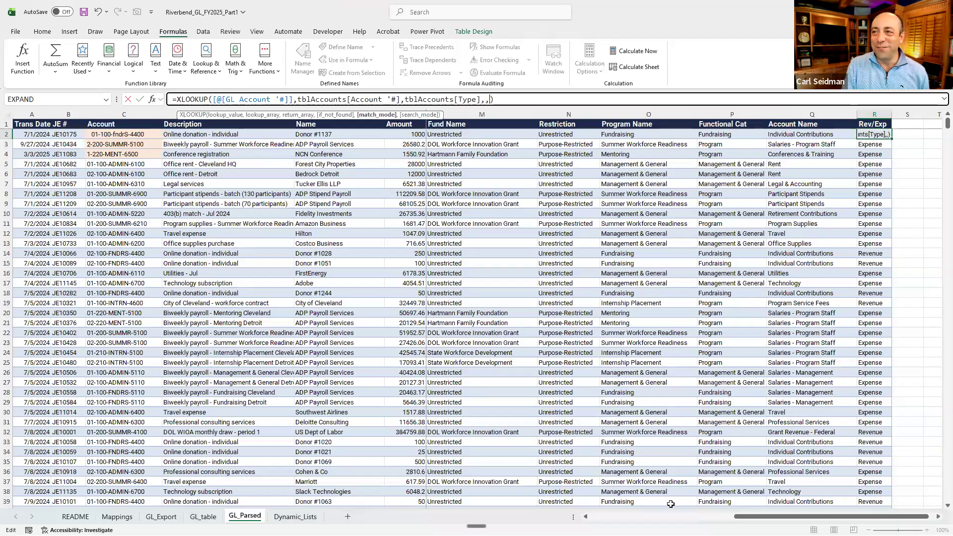
scroll(476, 298, left, 5)
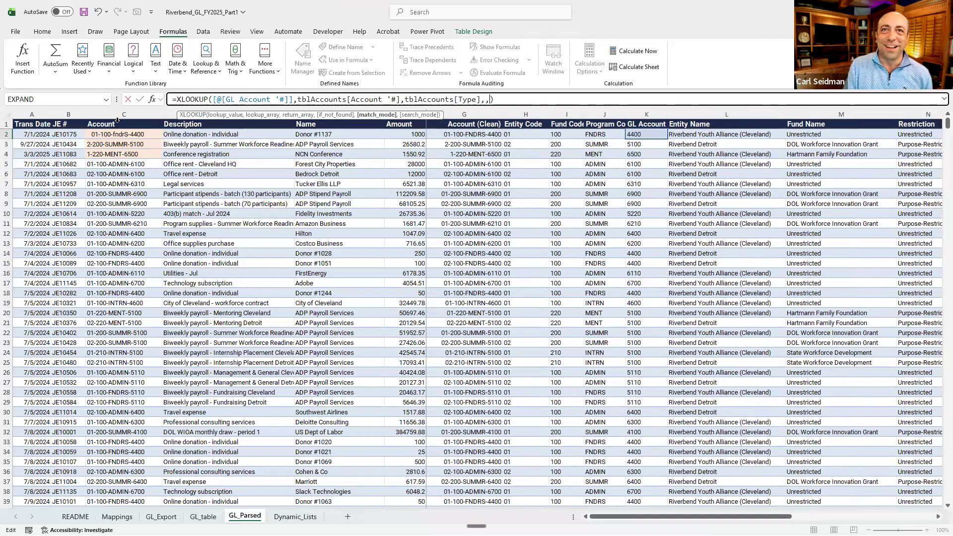
click(119, 119)
click(120, 114)
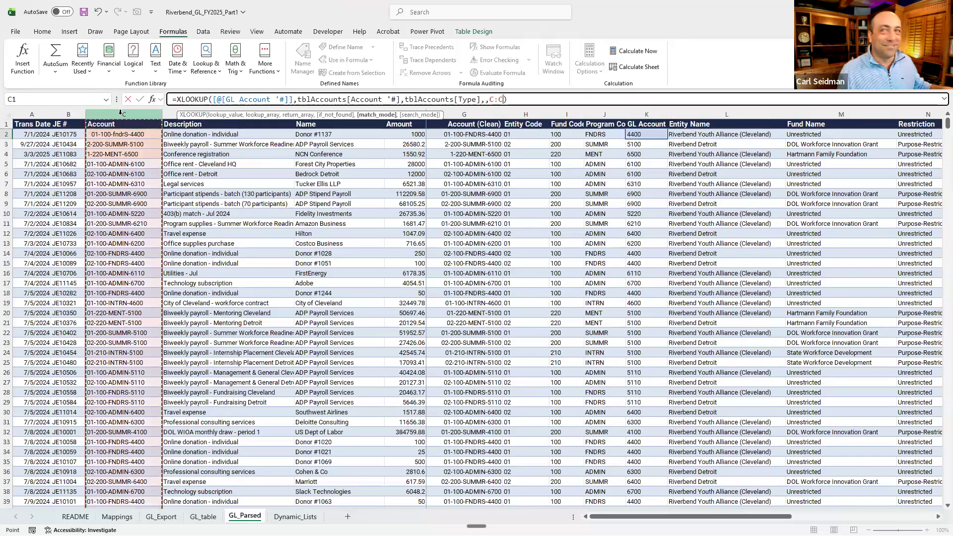
key(Escape)
- Try splitting the Account column with Text to Columns, using only a hyphen as delimiter and replacing the adjacent data, and undo the split
click(134, 114)
click(616, 516)
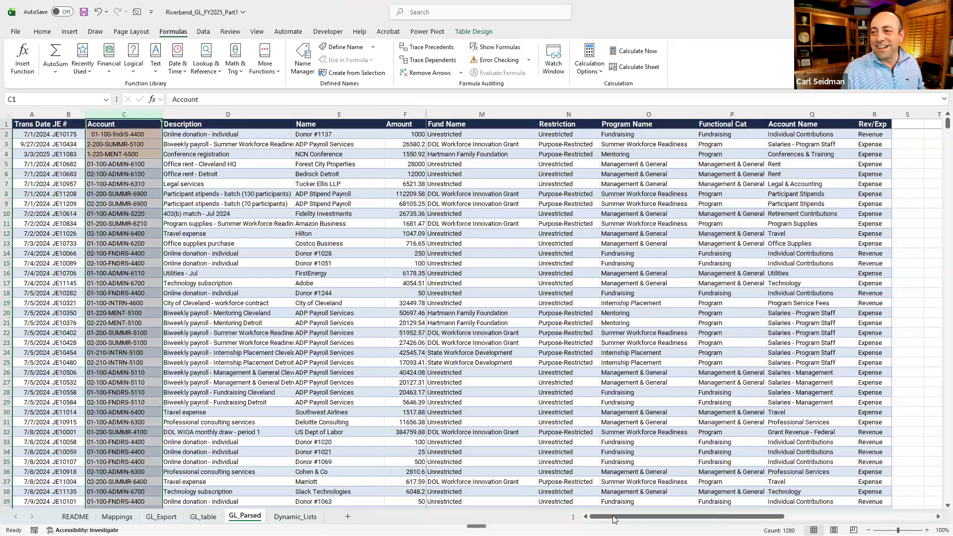
click(203, 31)
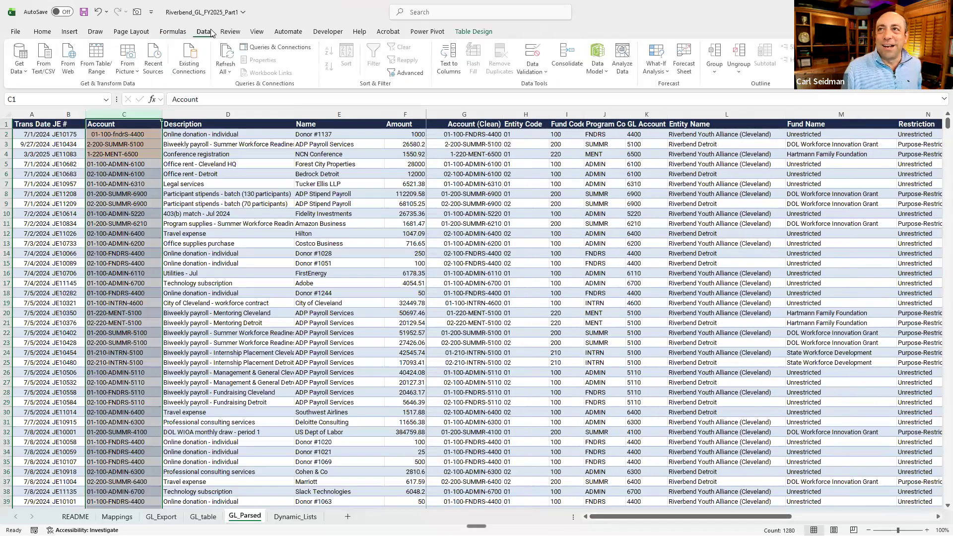
click(453, 64)
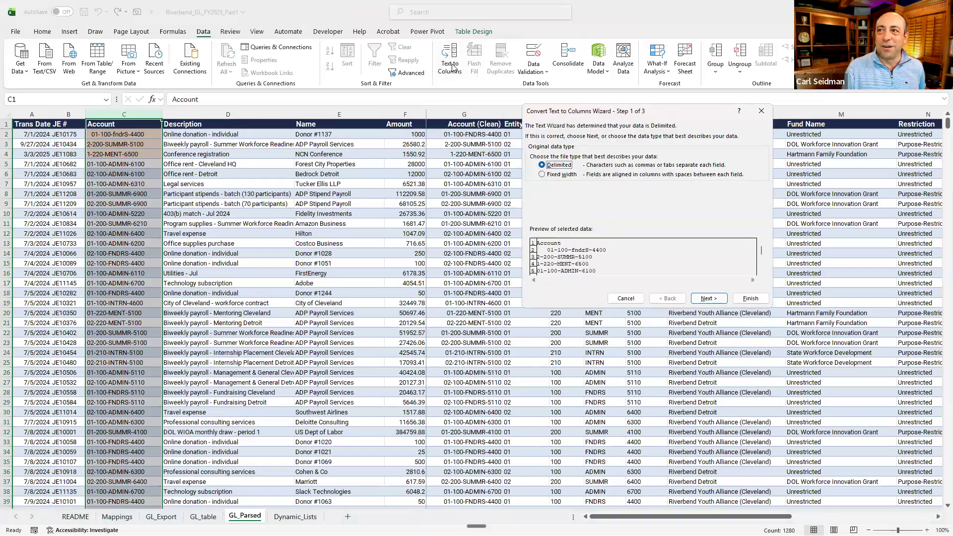
click(700, 299)
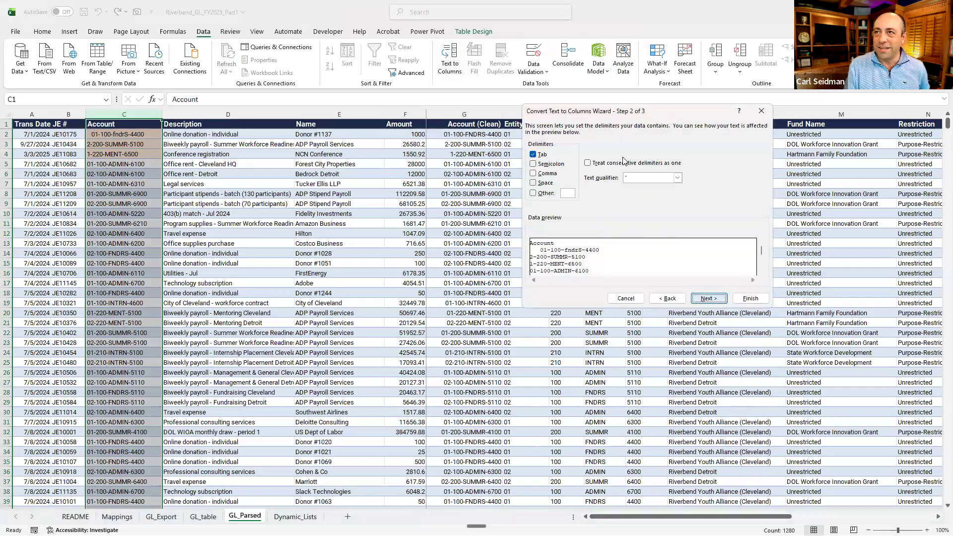
click(534, 154)
click(545, 195)
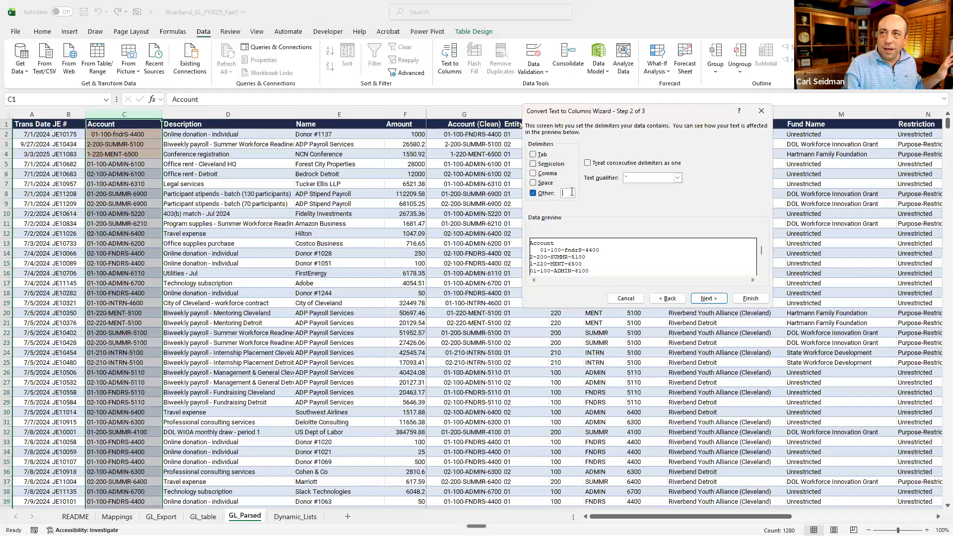
text(-)
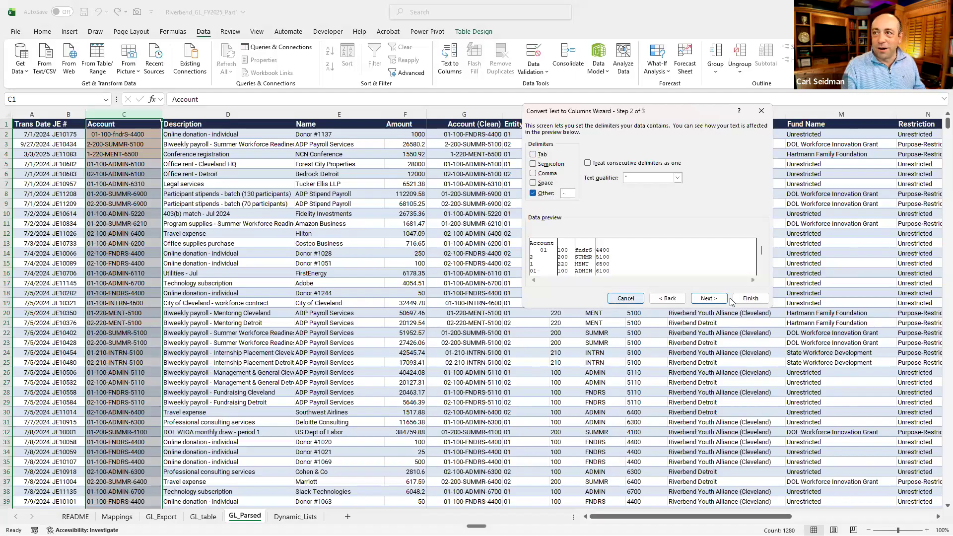
click(749, 298)
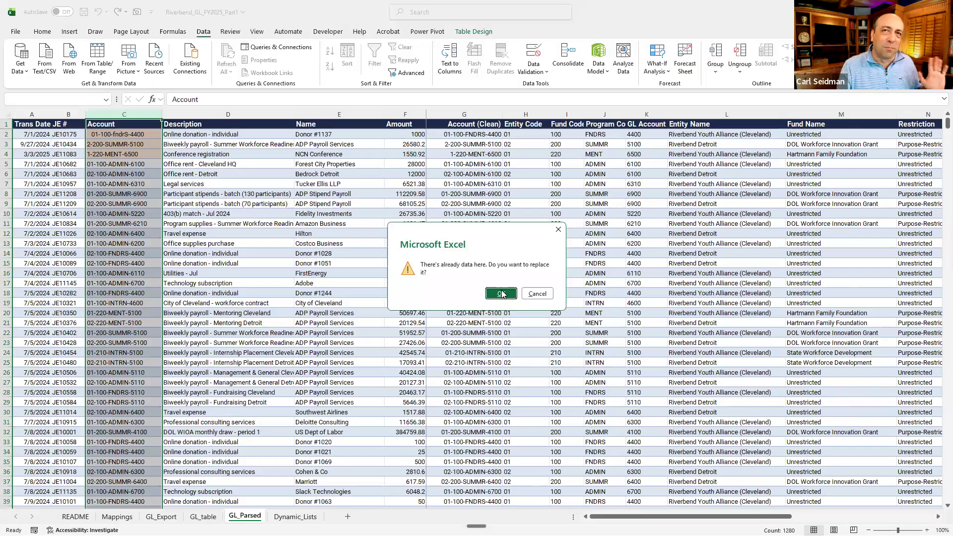
click(501, 293)
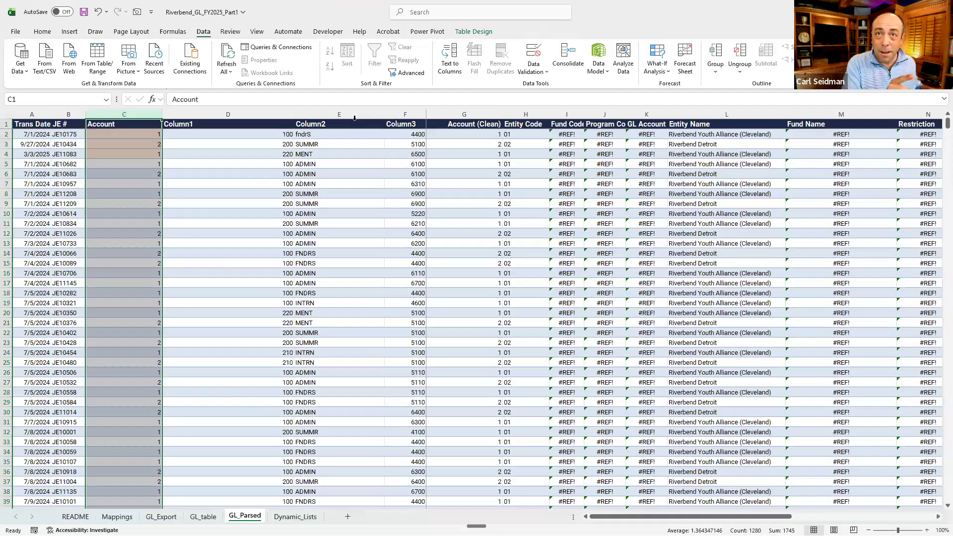
key(ctrl+z)
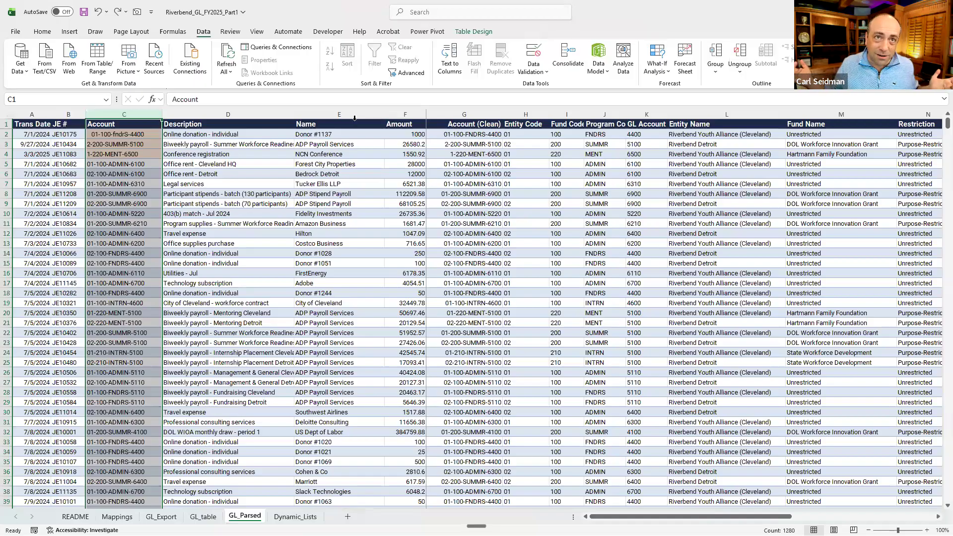
- Compare the entity, fund, program and GL account lists on the Dynamic_Lists sheet with the tables on the Mappings sheet
drag(473, 134, 865, 136)
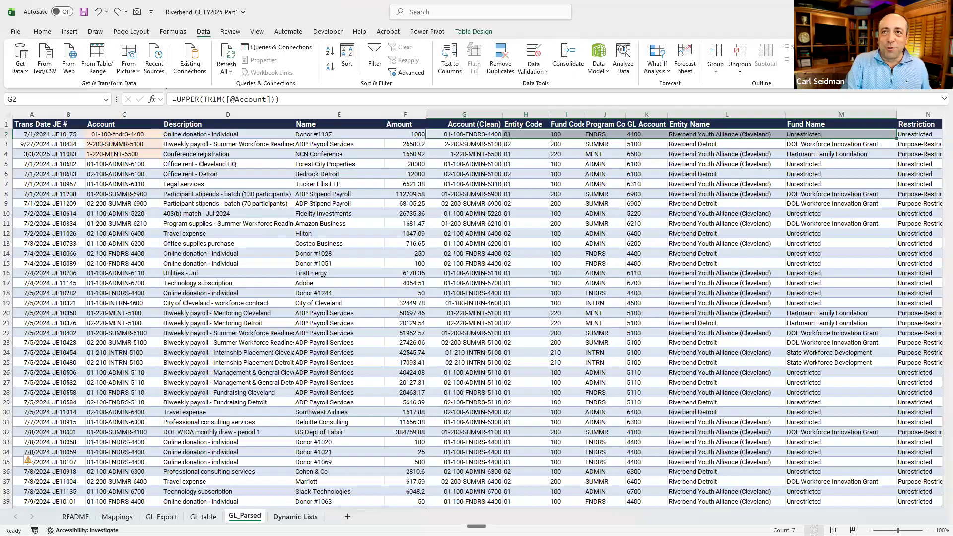
click(302, 517)
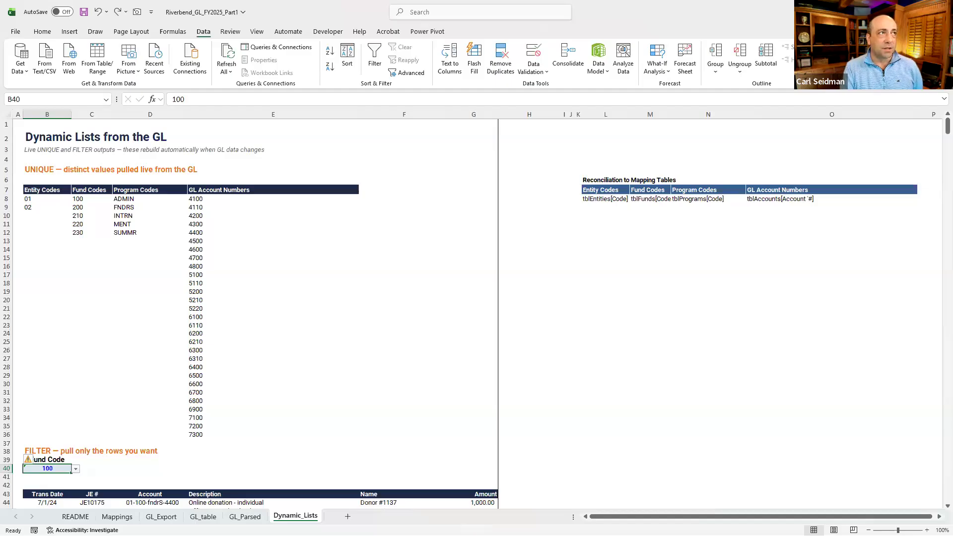
click(54, 190)
click(101, 190)
click(156, 191)
click(253, 190)
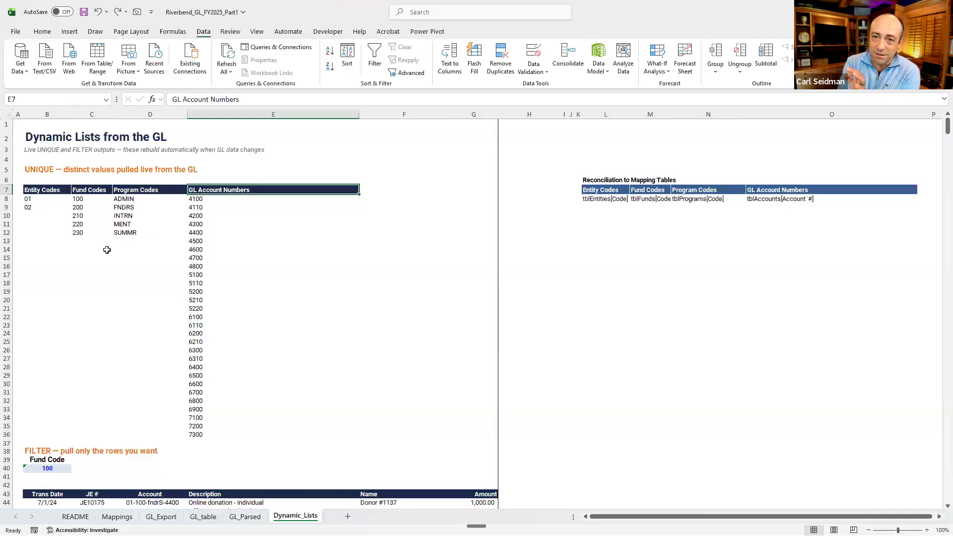
click(125, 517)
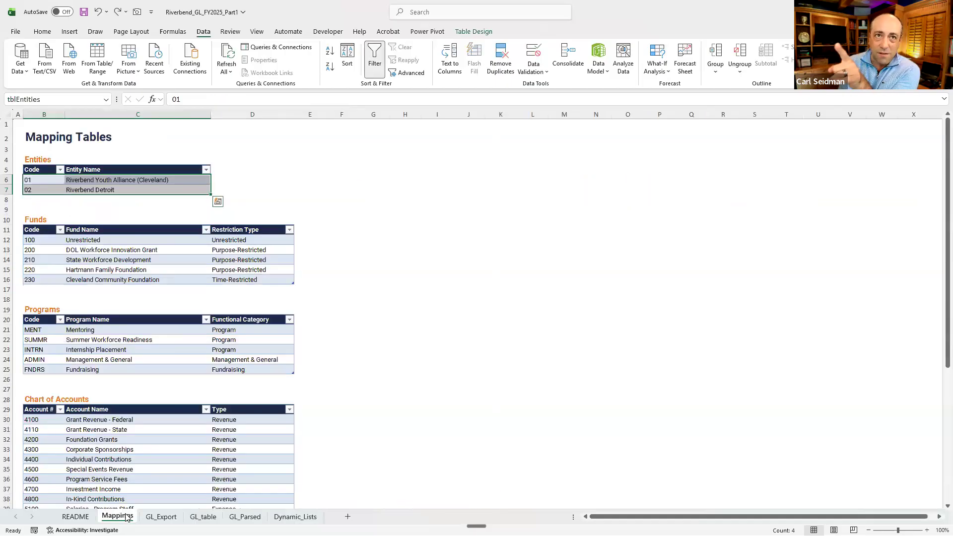
- Reduce the Entity Codes formula in B8 on Dynamic_Lists to =tblGLParsed[Entity Code] and inspect the range it needs to spill into
click(295, 516)
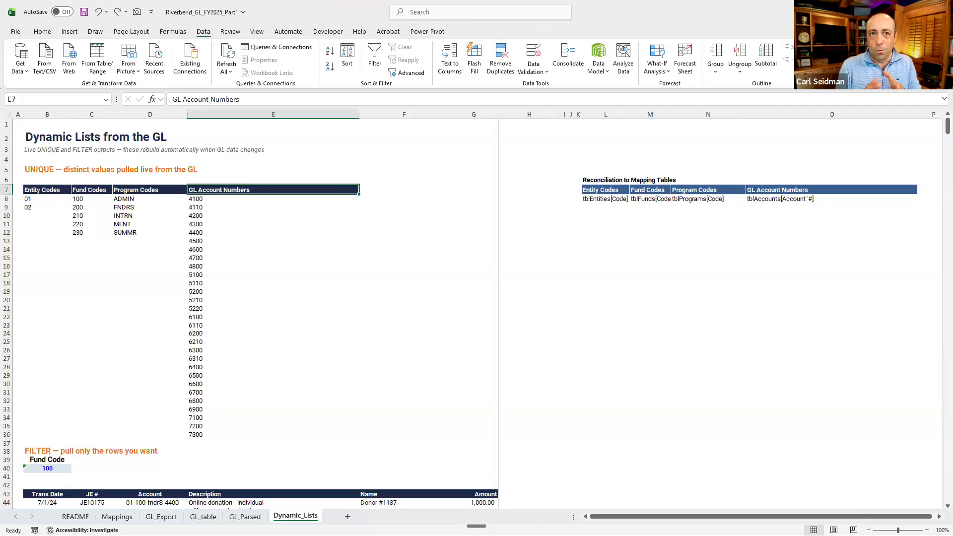
click(54, 199)
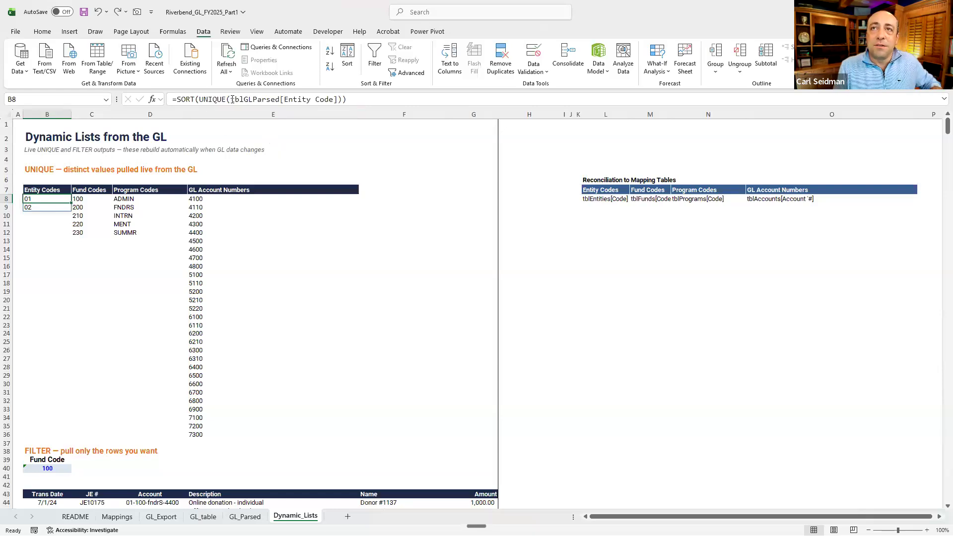
drag(230, 99, 184, 104)
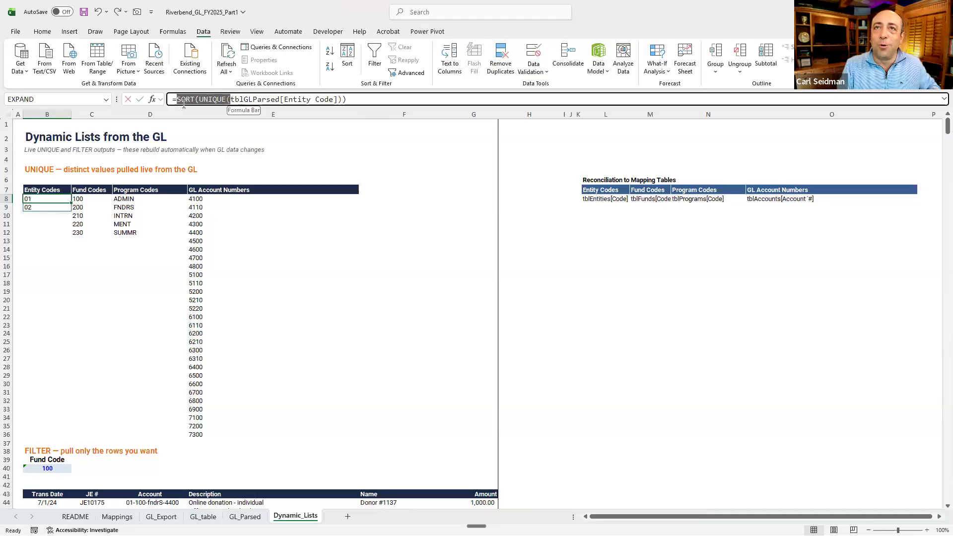
key(Delete)
key(End)
key(BackSpace)
key(BackSpace)
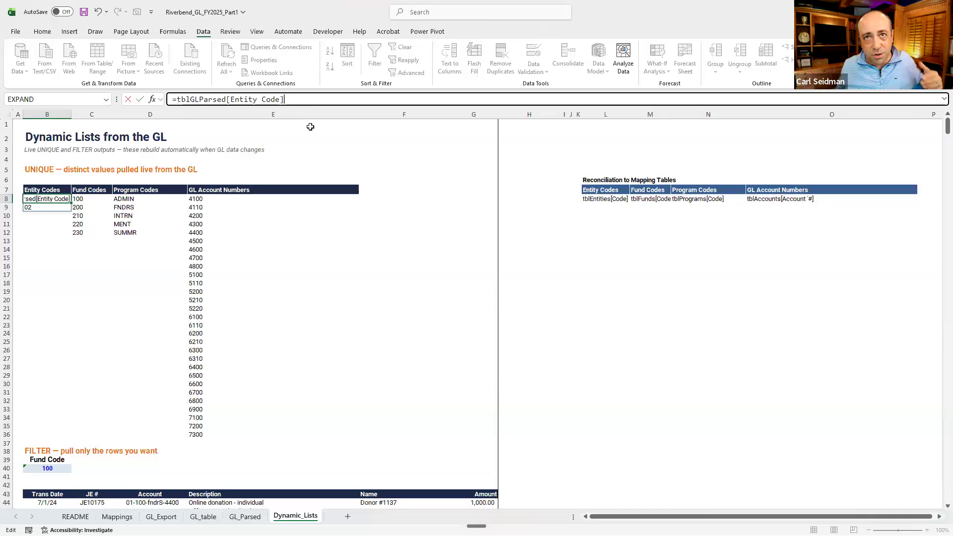
key(Return)
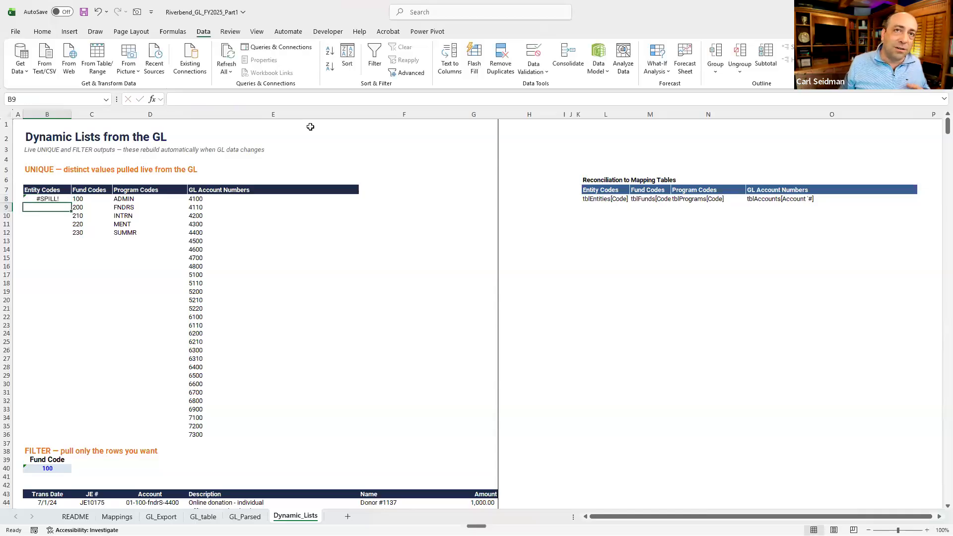
key(Up)
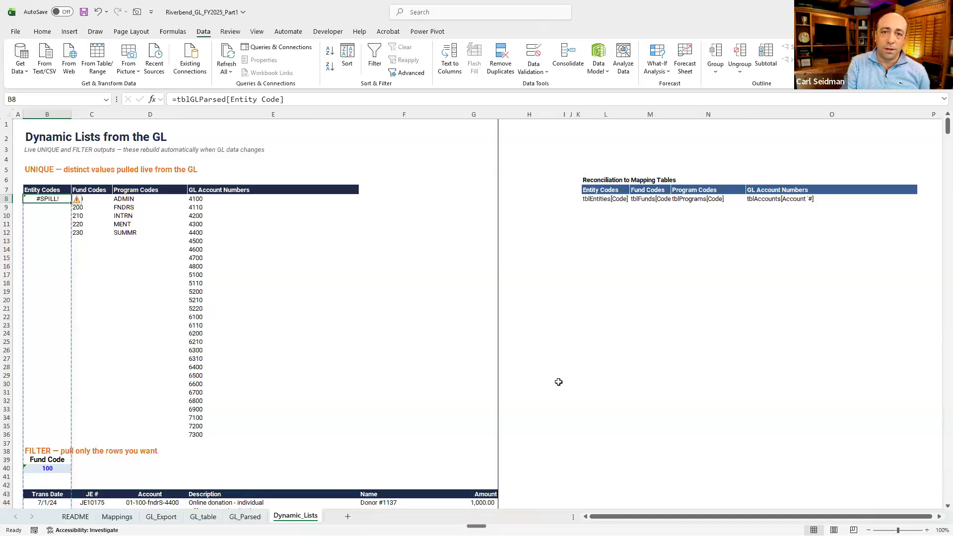
scroll(165, 392, down, 12)
scroll(164, 390, down, 20)
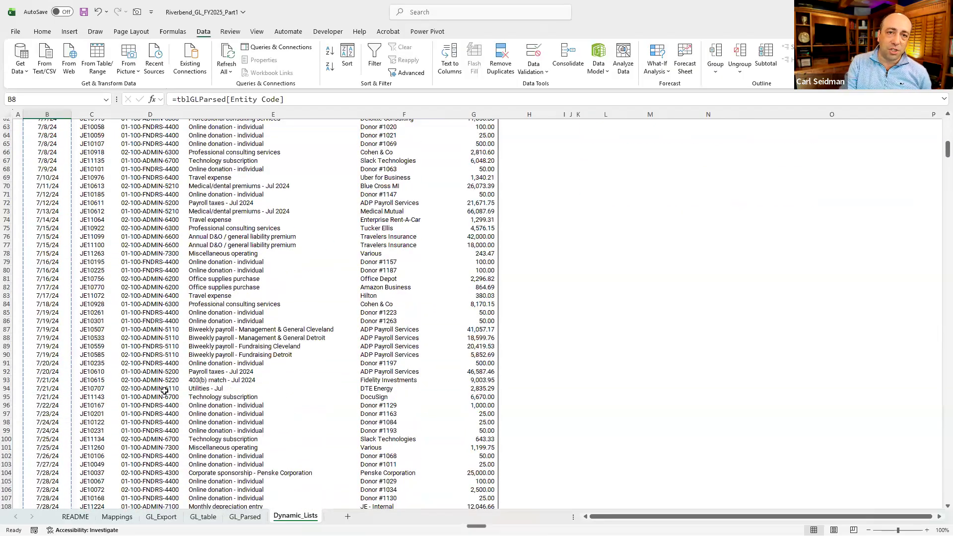
scroll(164, 391, down, 10)
scroll(164, 390, up, 20)
scroll(164, 390, up, 20)
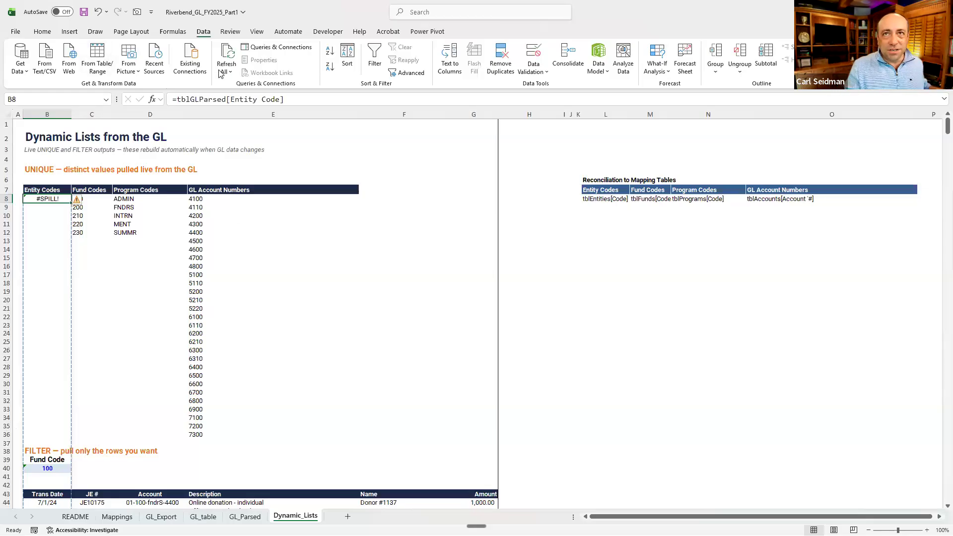
- Wrap the B8 Entity Codes reference in UNIQUE, skipping by_col and setting exactly_once to FALSE for every distinct item
click(177, 100)
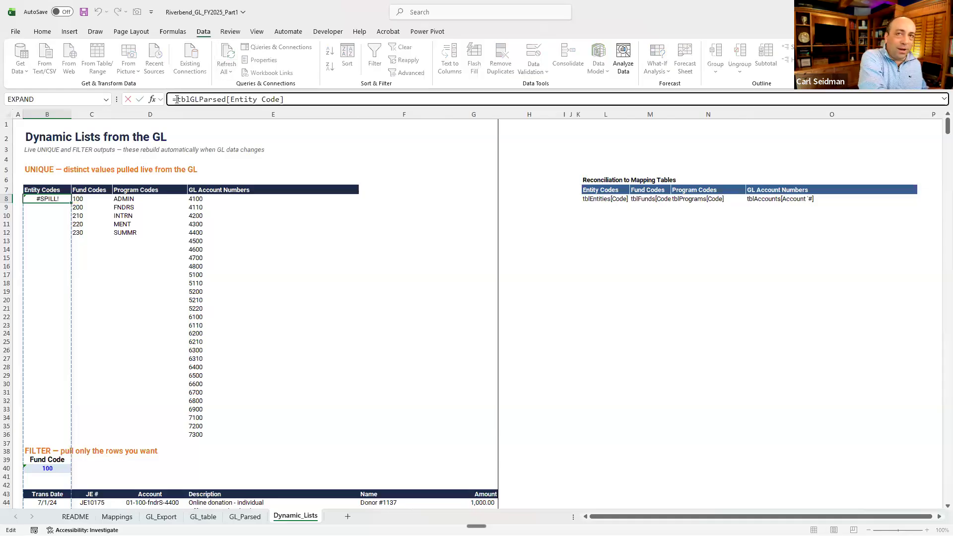
text(uniq)
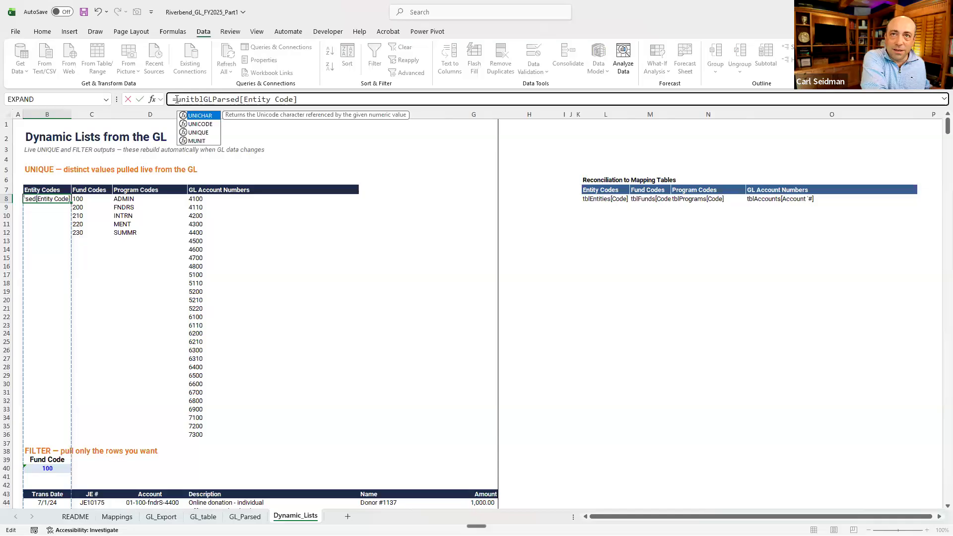
key(Tab)
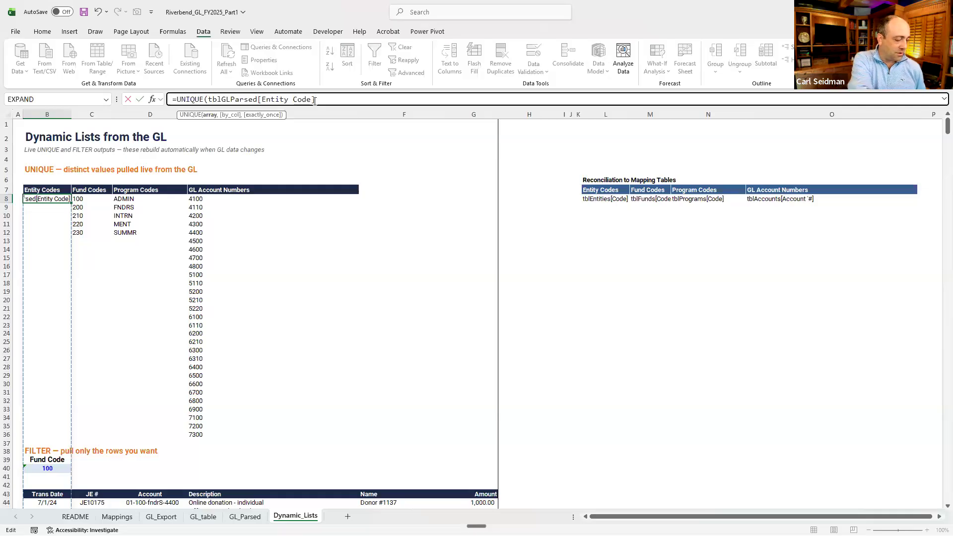
text(,,)
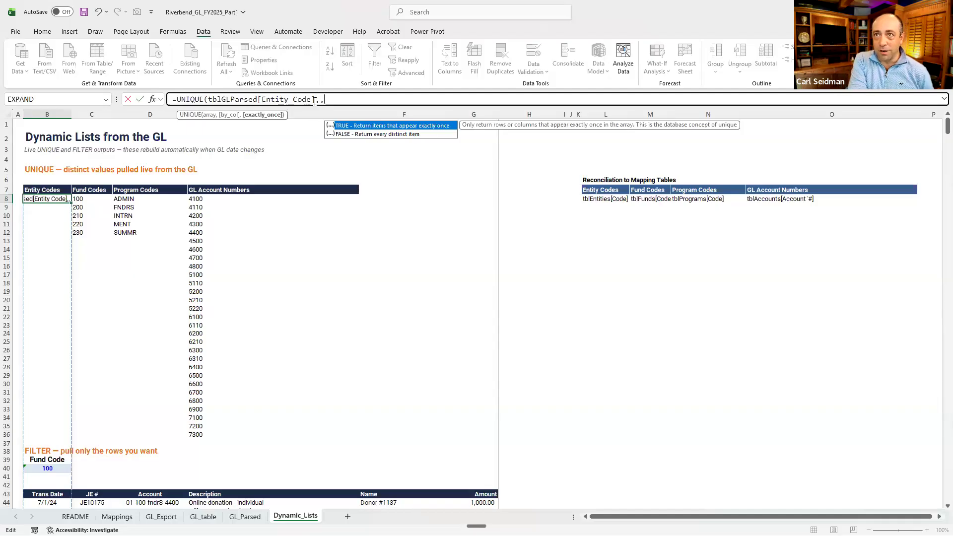
key(Down)
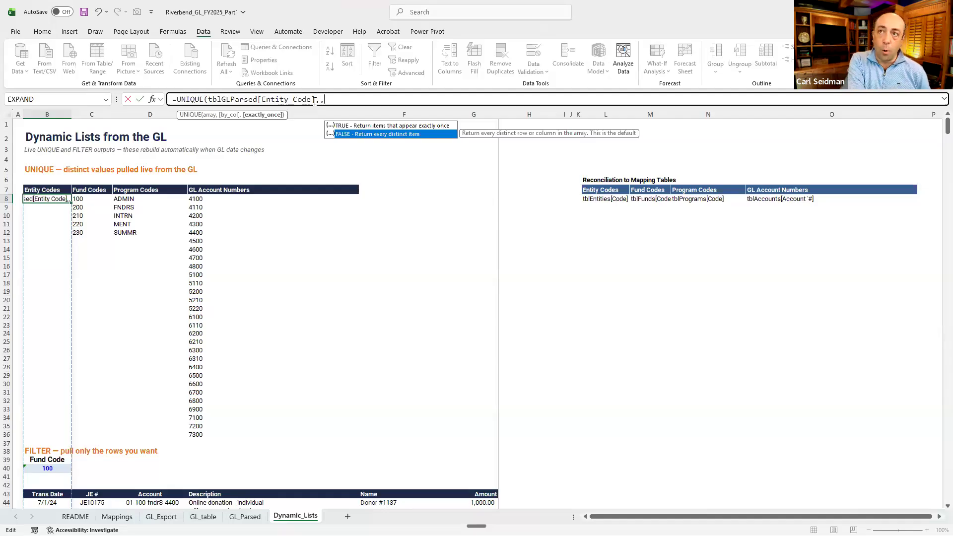
key(Up)
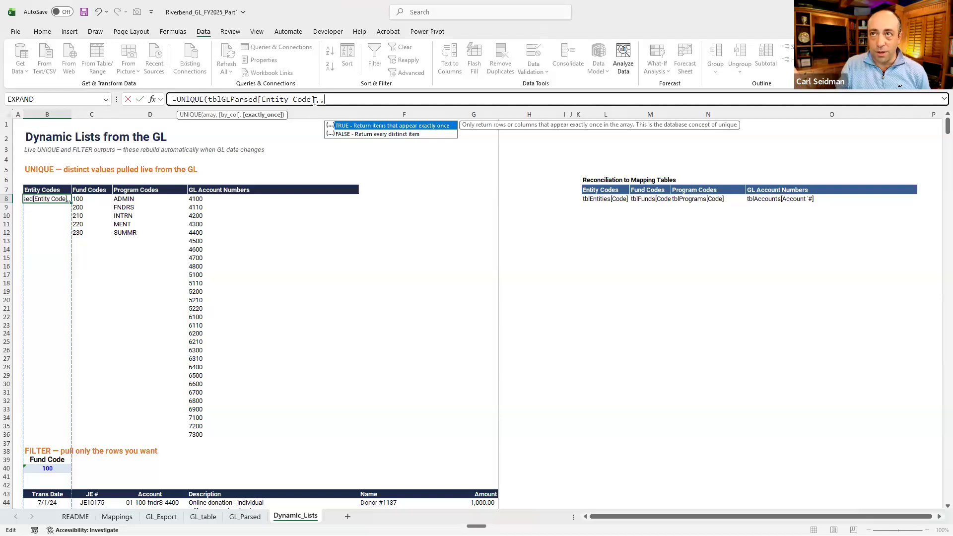
key(Down)
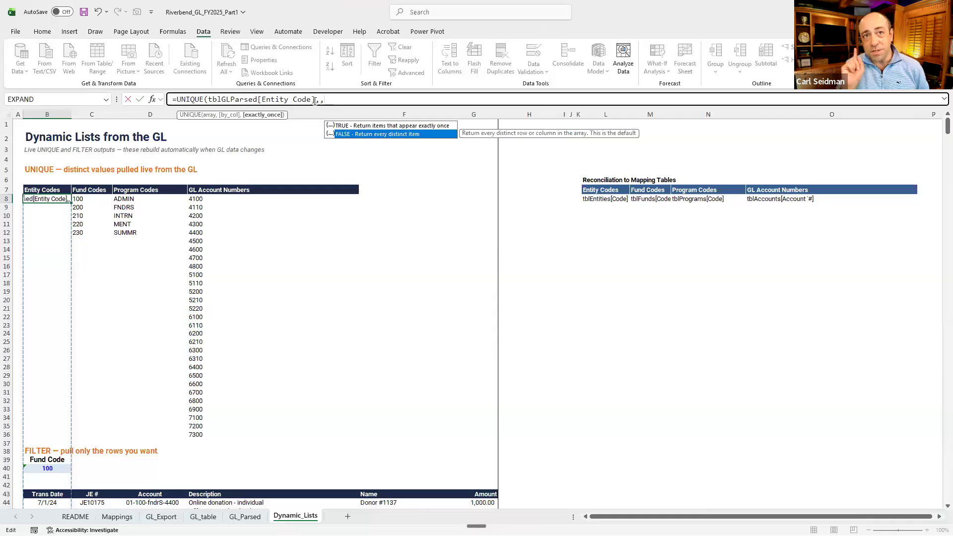
key(Tab)
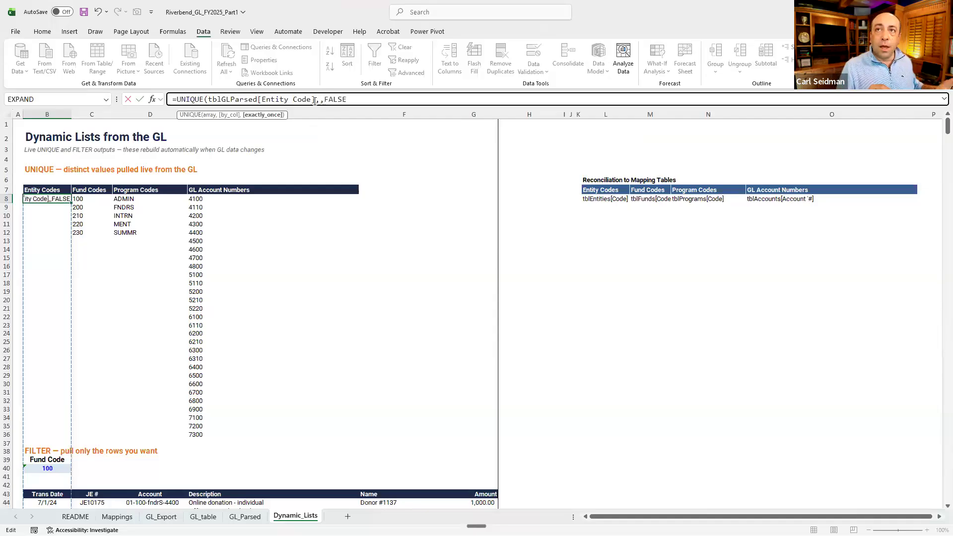
text())
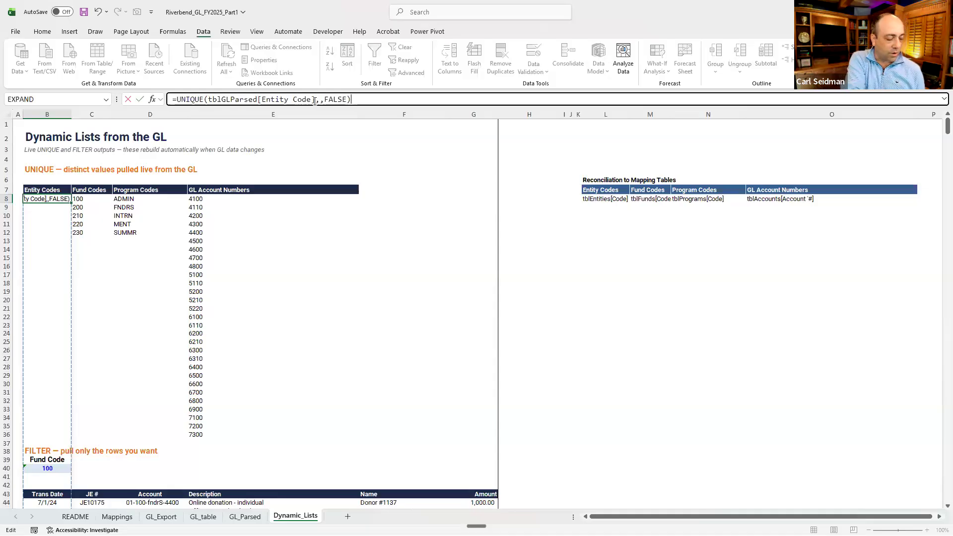
key(ctrl+Return)
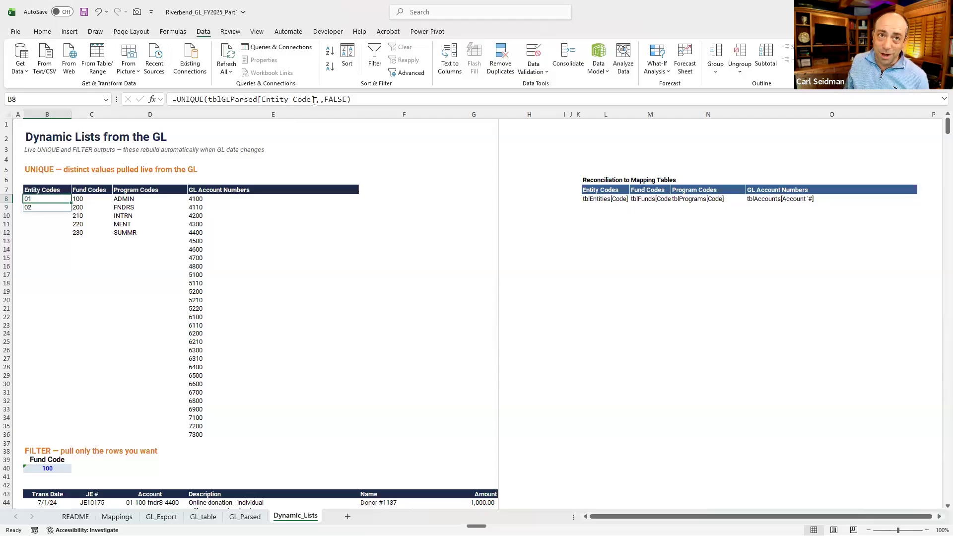
- Wrap the B8 UNIQUE formula in SORT so it reads =SORT(UNIQUE(tblGLParsed[Entity Code],,FALSE))
click(177, 99)
text(sort()
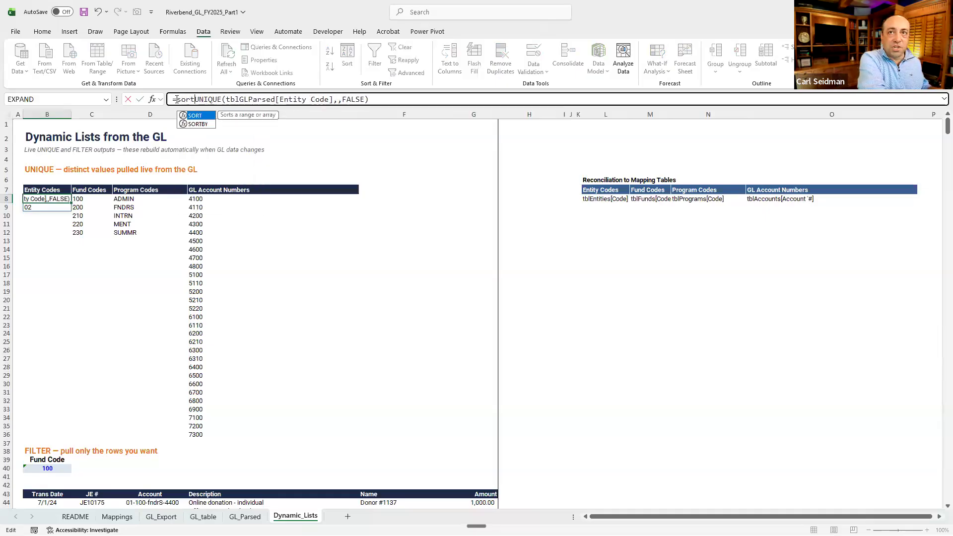
click(378, 100)
text())
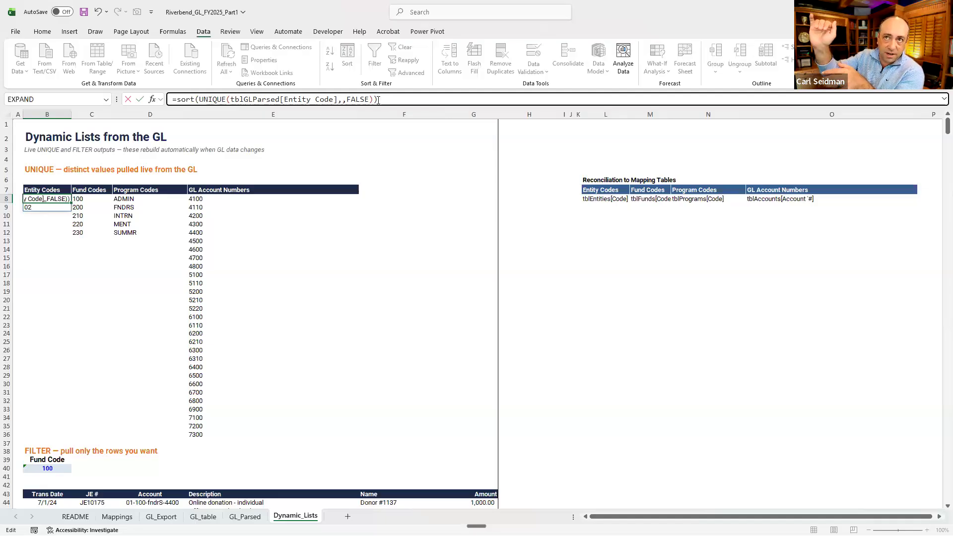
key(ctrl+Return)
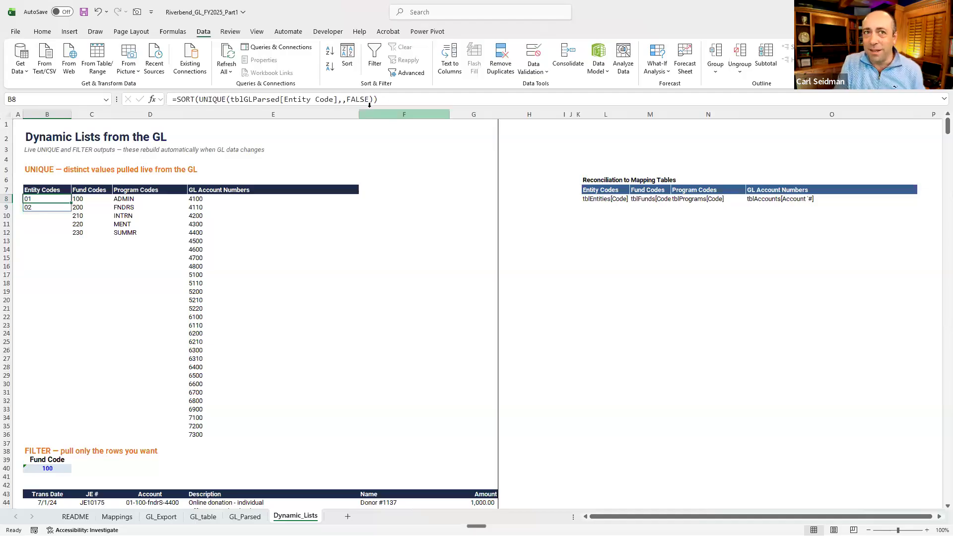
- Try overwriting the row 3 Entity Code on GL_Parsed with 09, and undo the entry
click(245, 516)
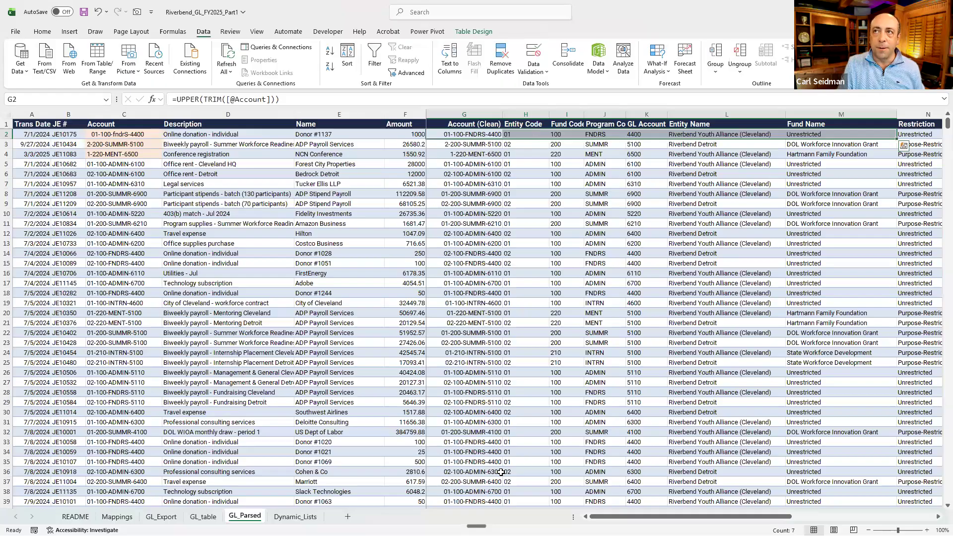
click(529, 134)
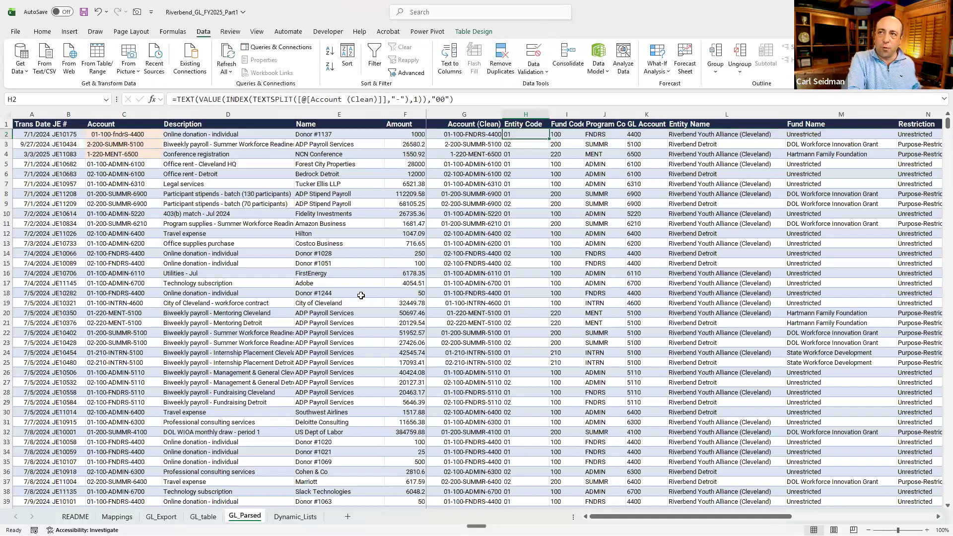
key(Down)
text(0)
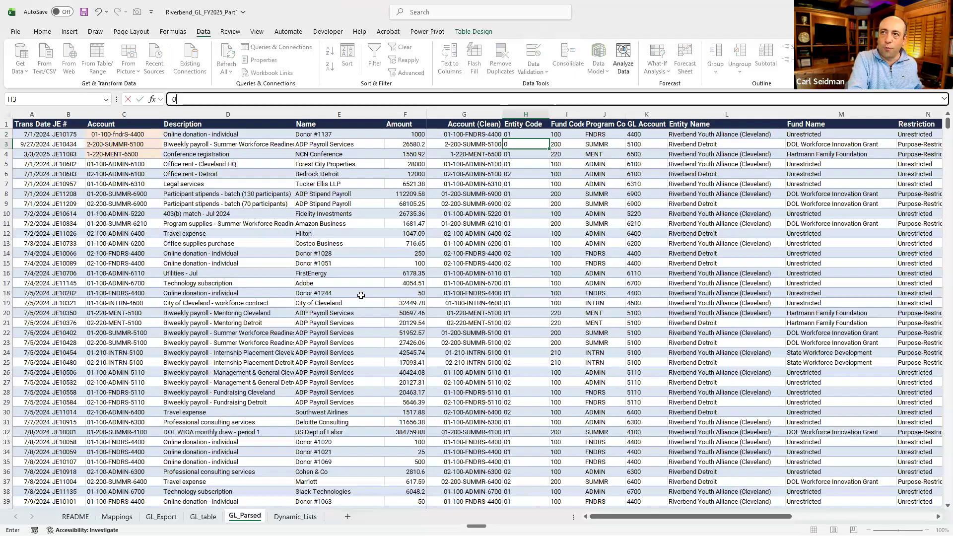
text(9)
key(Return)
key(ctrl+z)
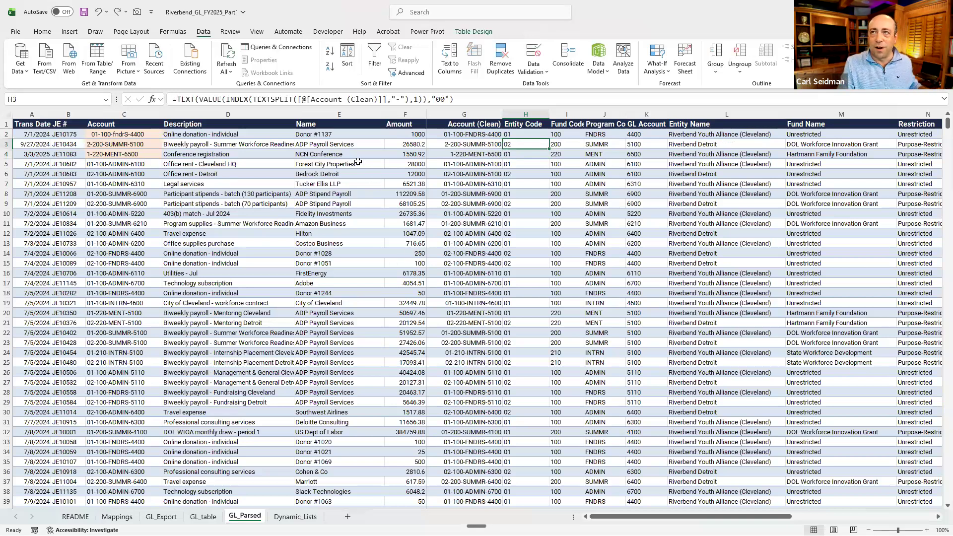
- Change the entity segment of the row 6 Account code on GL_Parsed to 09, keeping the other segments
key(Down)
key(Down)
key(Down)
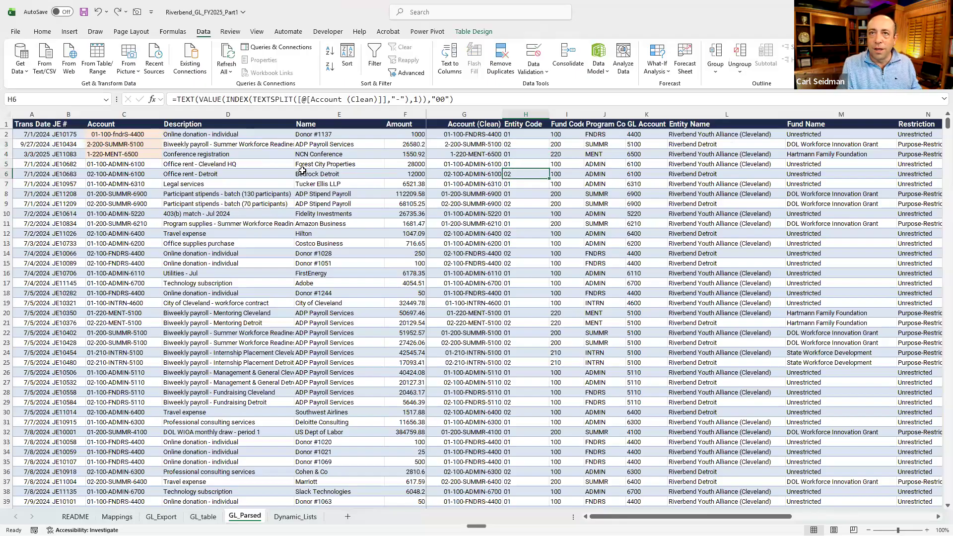
click(117, 172)
click(176, 99)
key(Delete)
text(9)
key(Return)
key(Up)
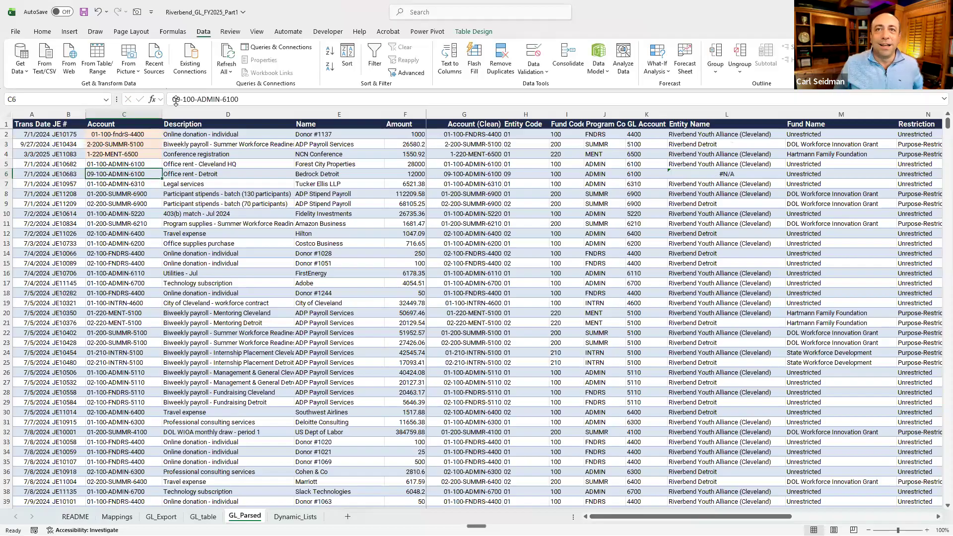
- Trace the changed account code through the row 6 formulas, from Account (Clean) and Entity Code to the Entity Name lookup
key(Right)
key(Right)
key(Right)
key(Right)
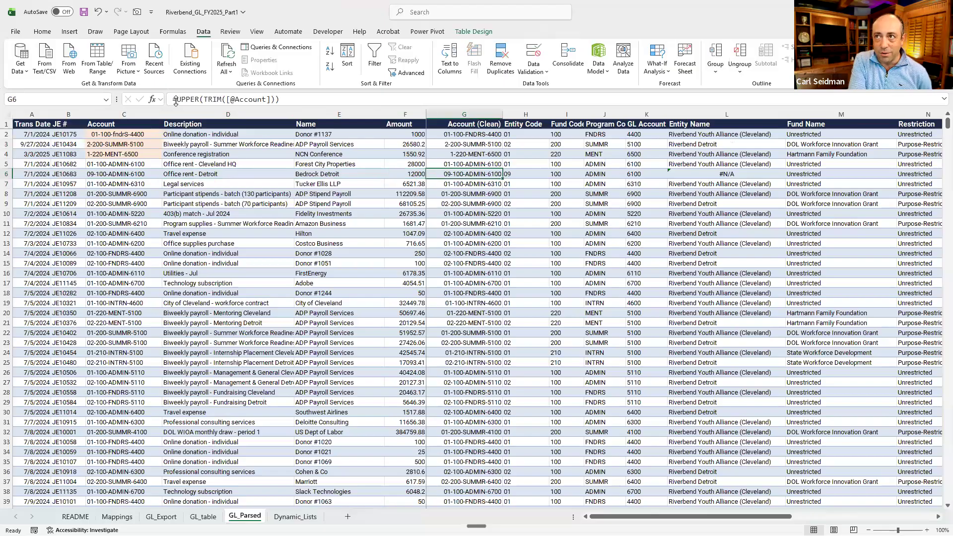
key(Right)
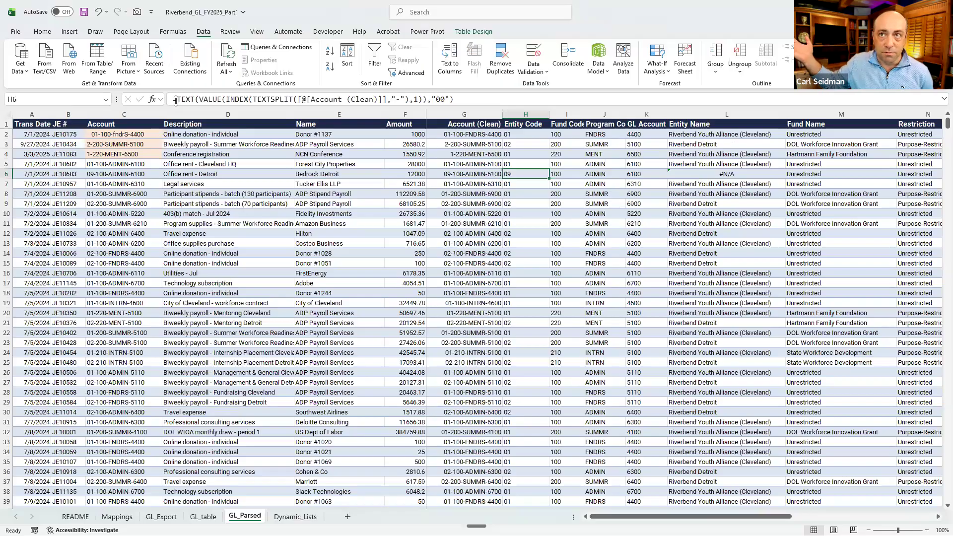
key(Right)
key(Right)
key(Right)
key(Right)
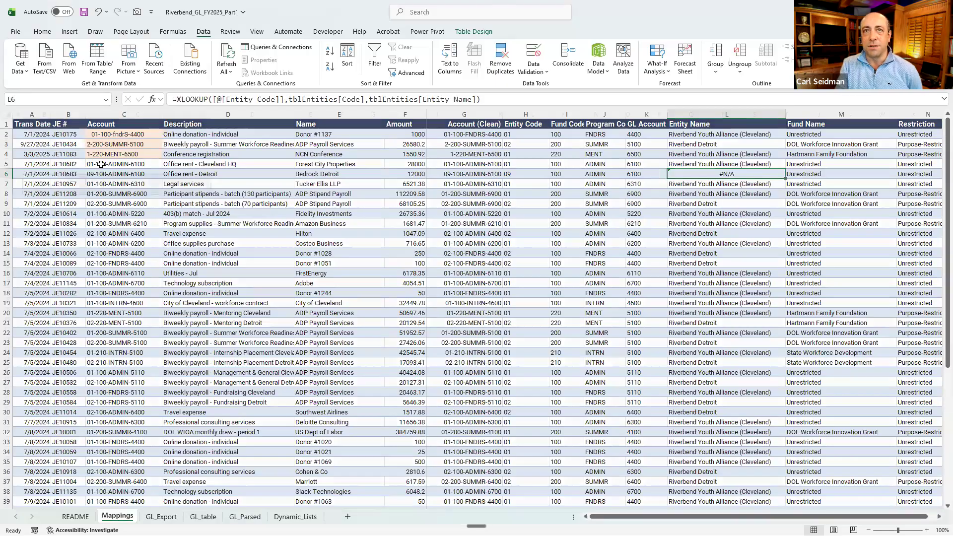
- Extend the Entities table on the Mappings sheet by one row and enter 09 as text in its Code column
click(117, 517)
drag(209, 195, 212, 204)
click(45, 199)
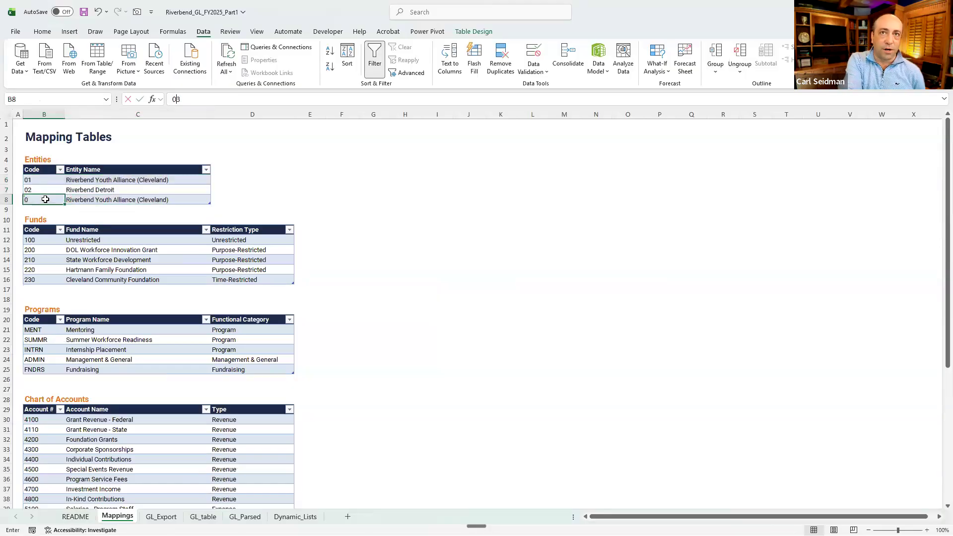
text(9)
key(Return)
click(45, 199)
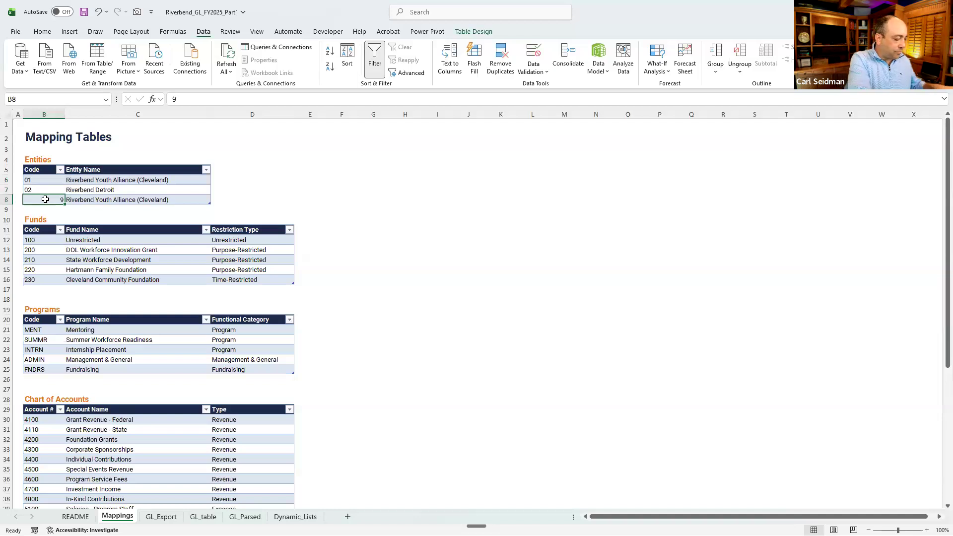
text('09)
key(Tab)
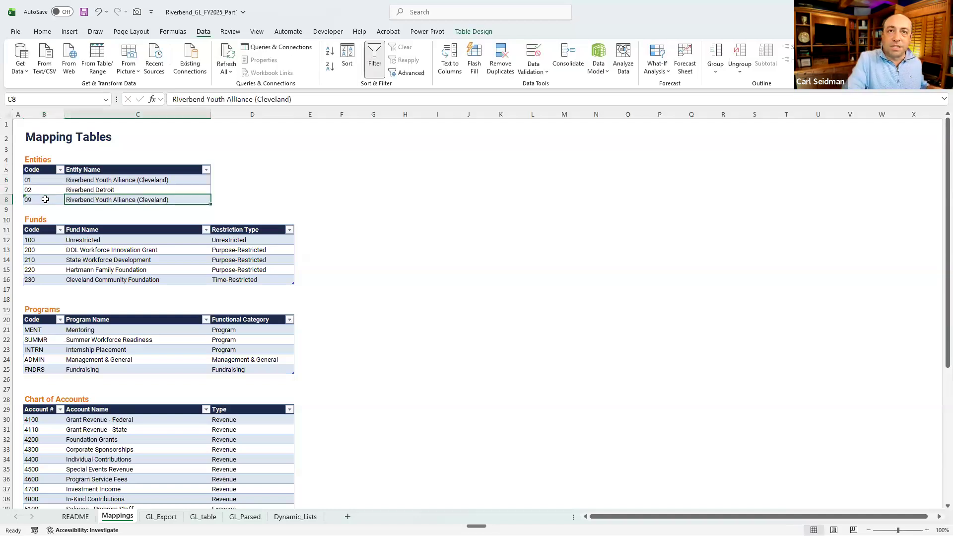
- Set the Entity Name for code 09 in the Entities table to Riverbend Youth Alliance (Chicago)
drag(290, 100, 261, 99)
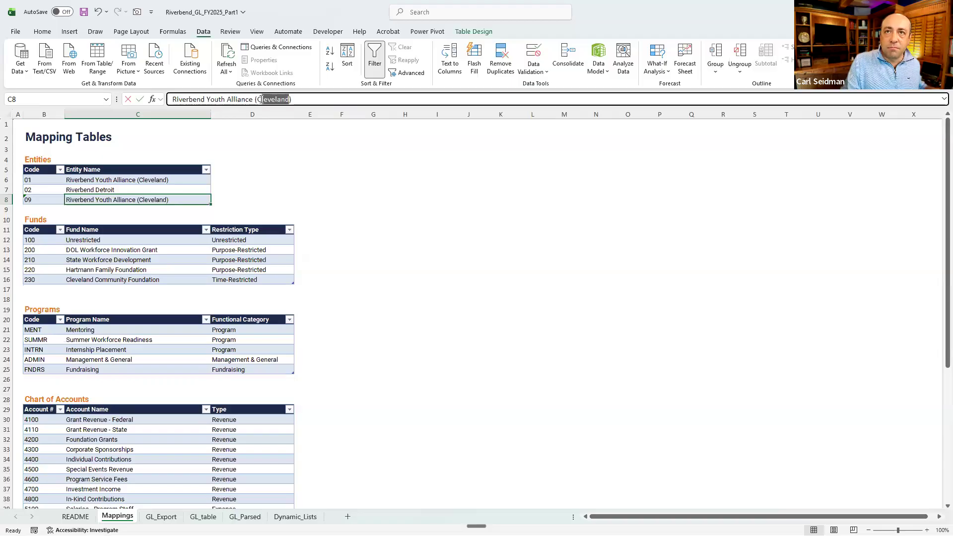
text(hicago)
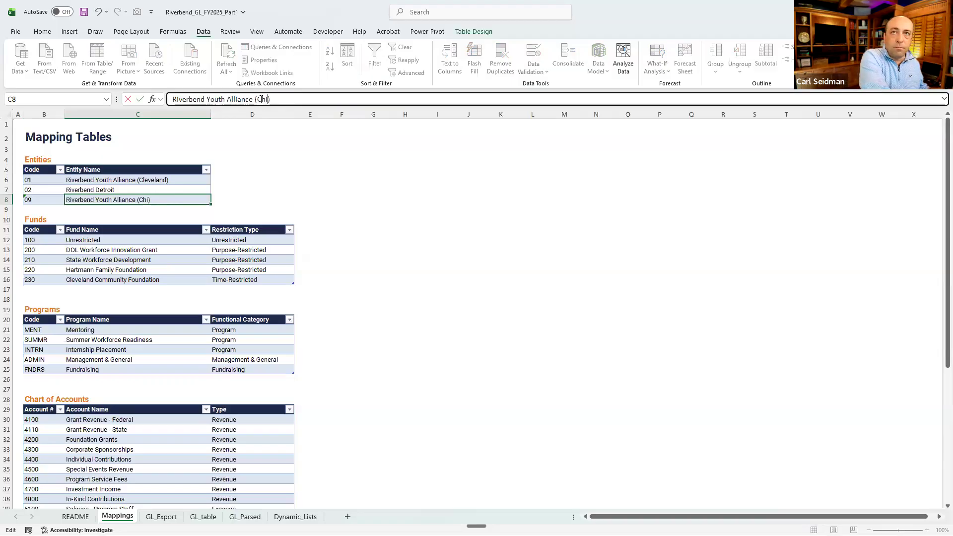
key(Return)
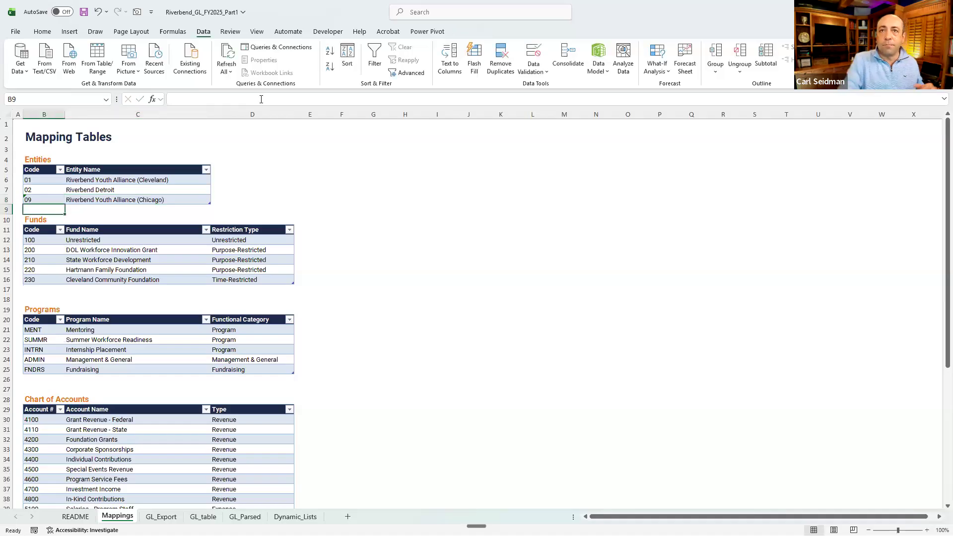
- Examine the SORT and UNIQUE formulas behind the code lists on Dynamic_Lists, and compare their headings with the Reconciliation to Mapping Tables block
click(244, 517)
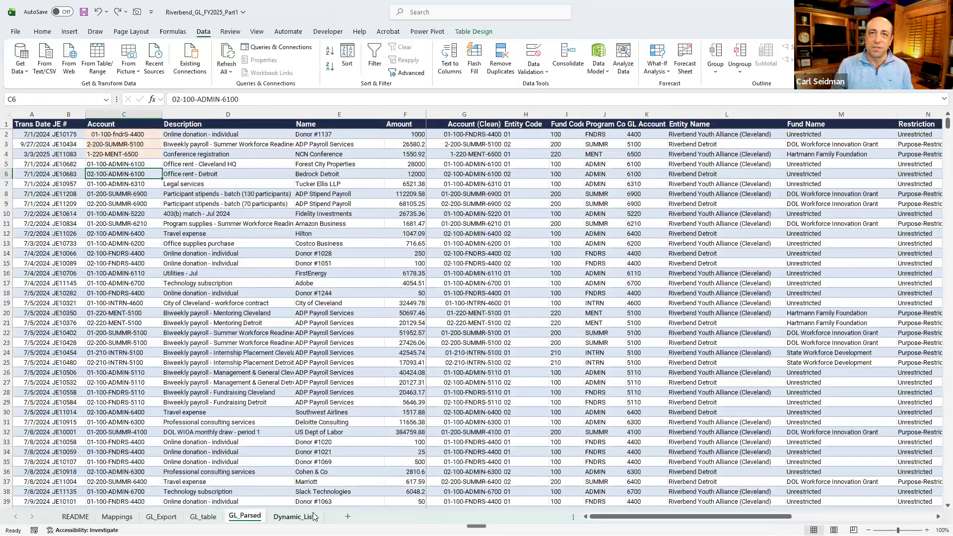
click(313, 516)
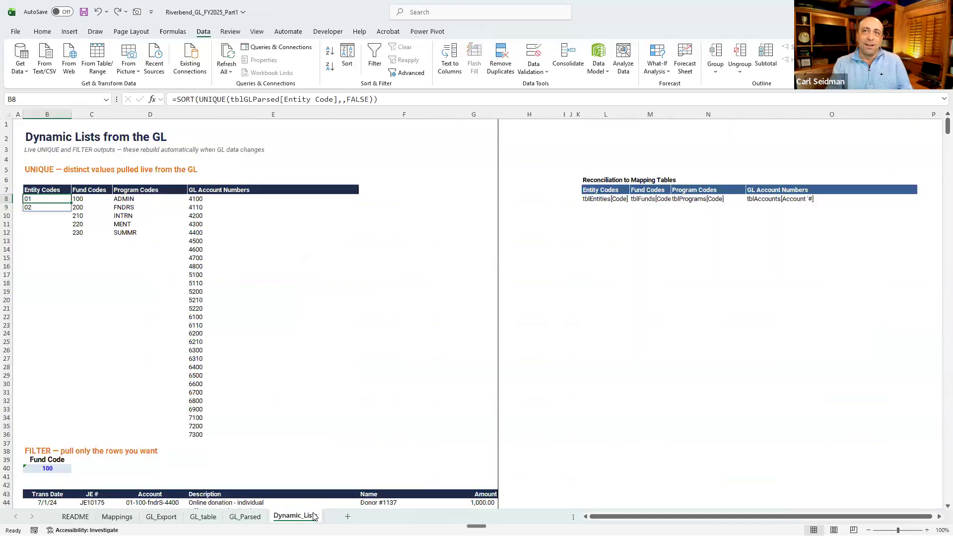
click(97, 200)
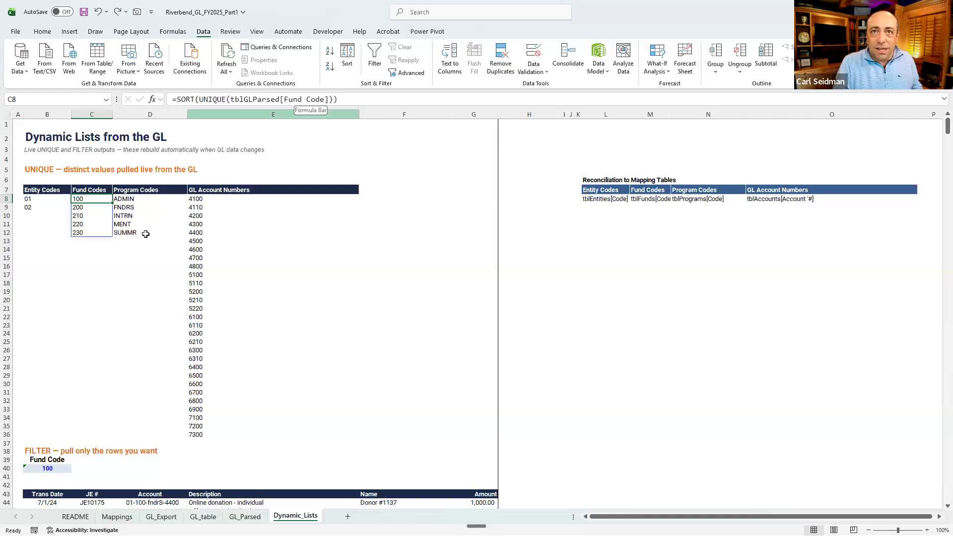
key(Left)
key(Right)
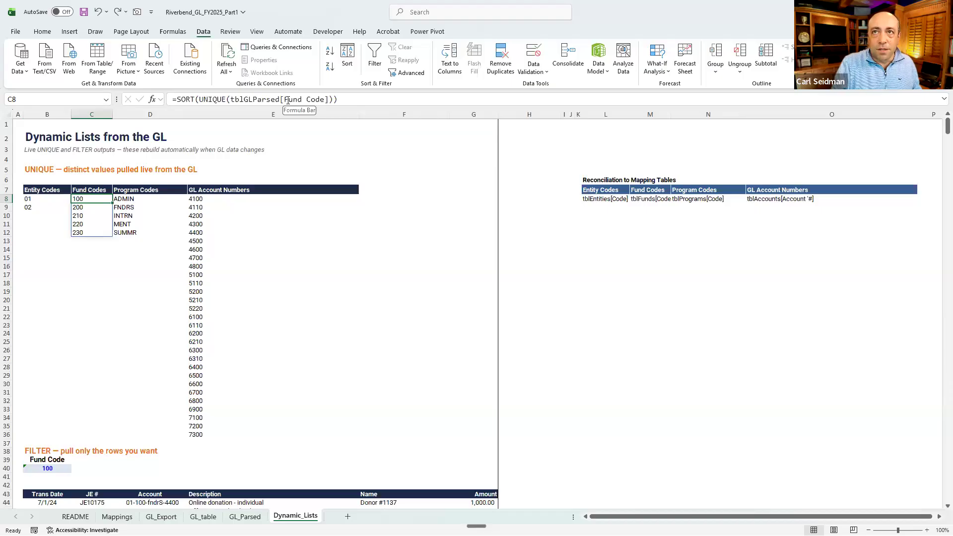
key(Right)
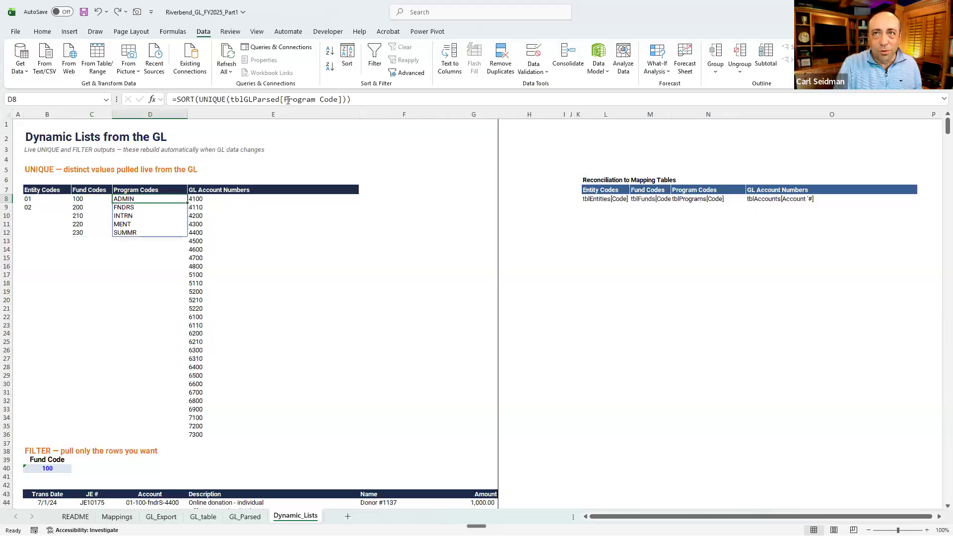
key(Right)
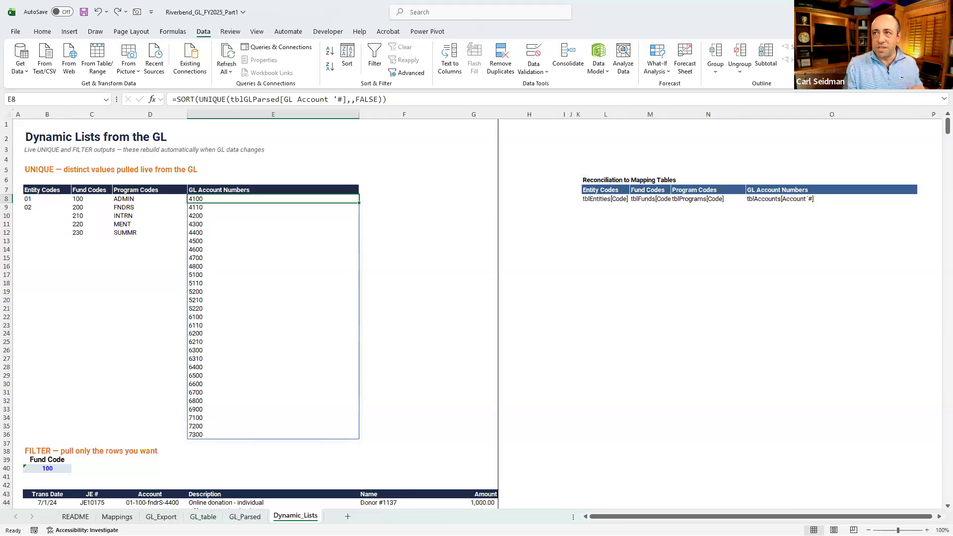
click(612, 181)
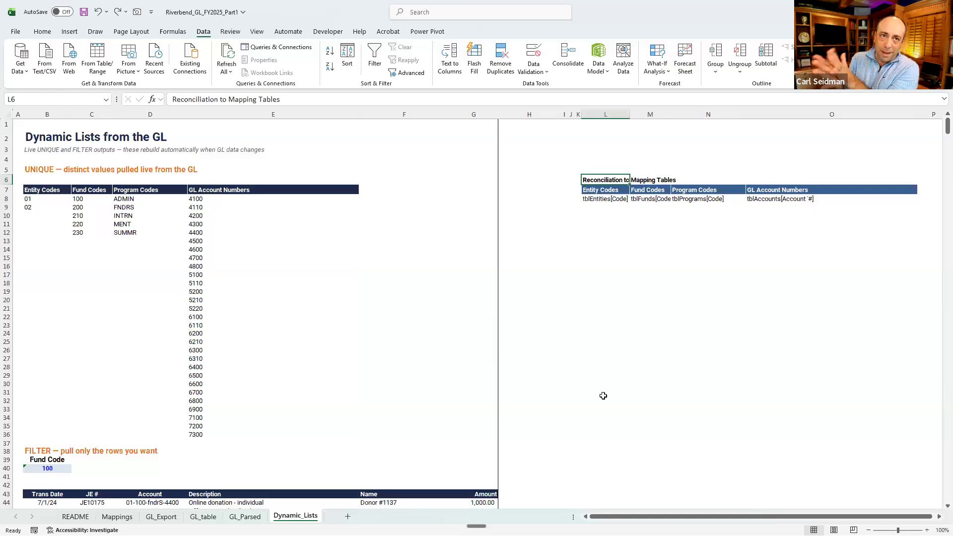
click(39, 200)
click(80, 200)
click(130, 200)
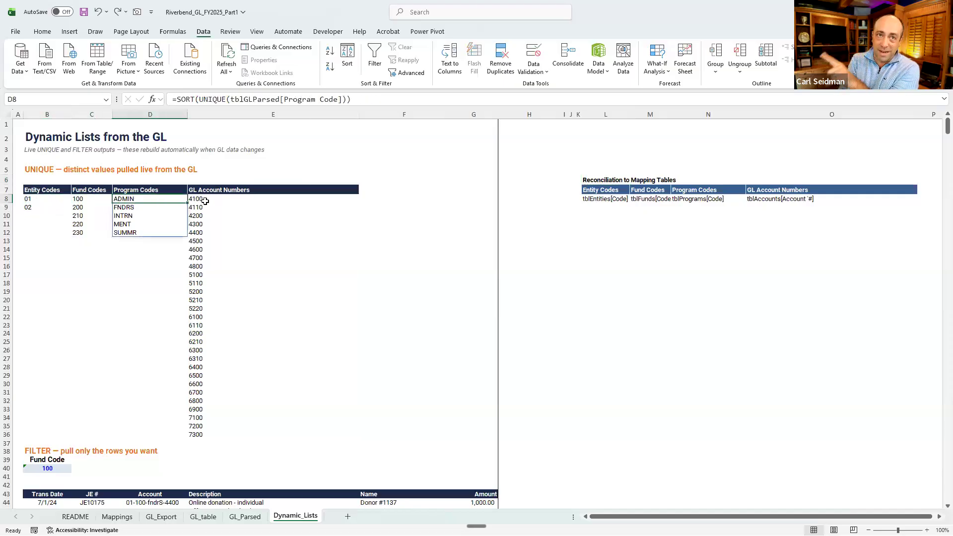
click(205, 200)
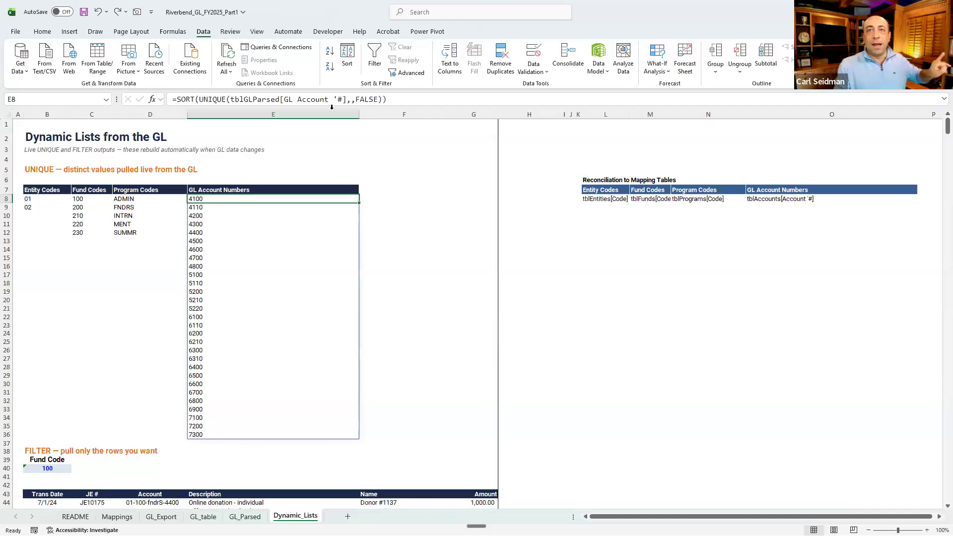
click(7, 189)
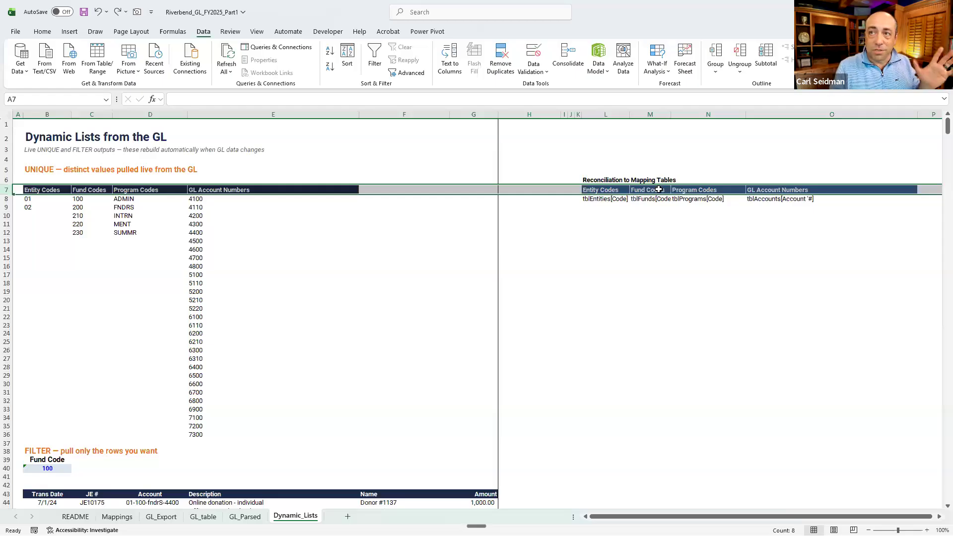
- Turn the Entity Codes text under Reconciliation to Mapping Tables into the live formula =tblEntities[Code], and compare it with the GL-based entity list formula
click(615, 200)
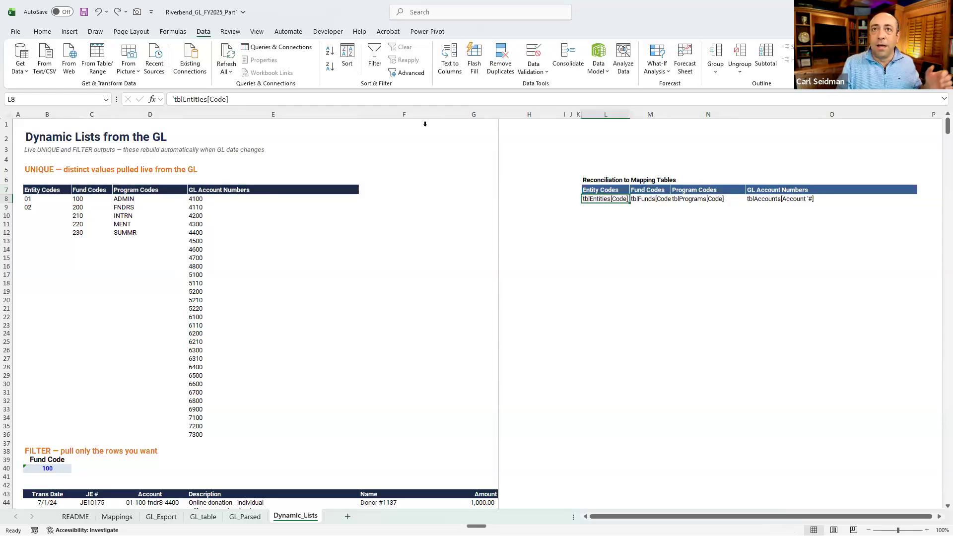
click(176, 101)
key(BackSpace)
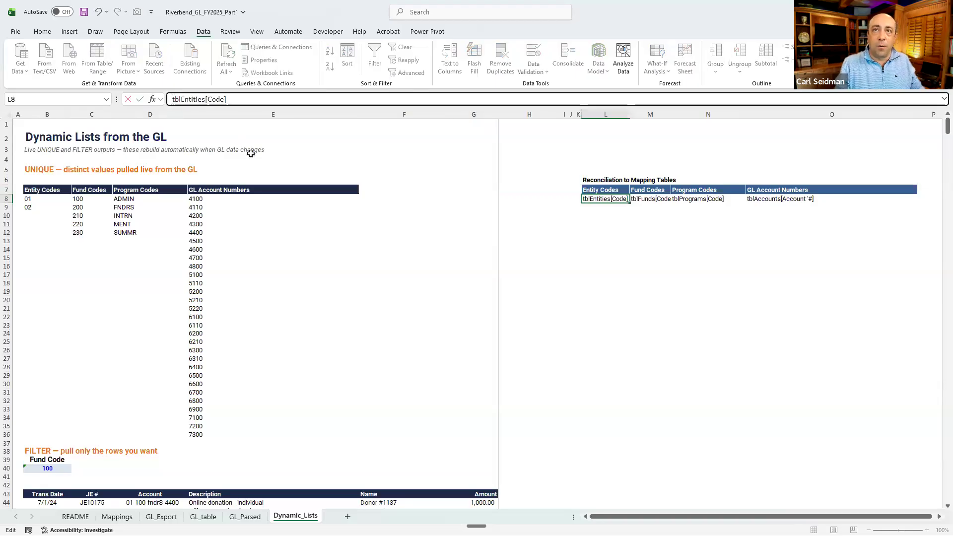
text(=)
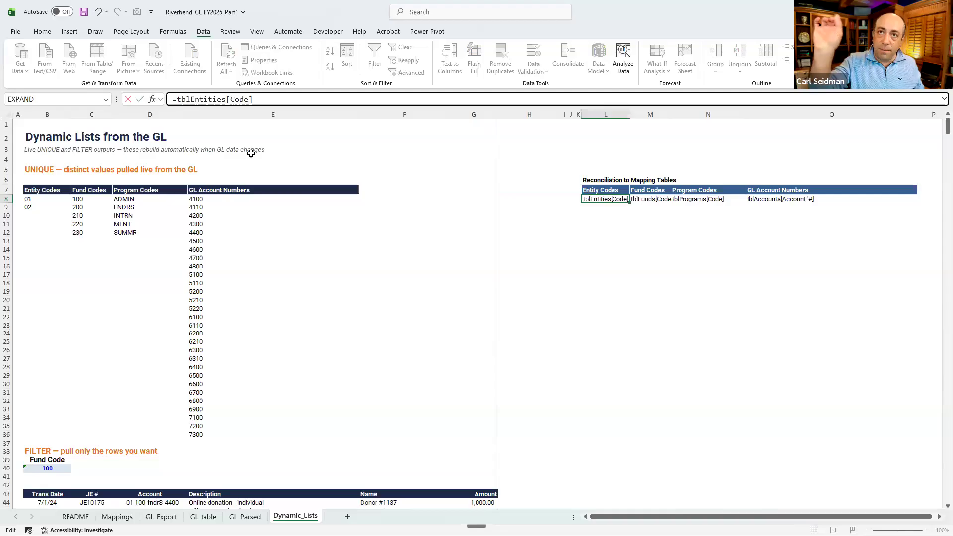
key(ctrl+Return)
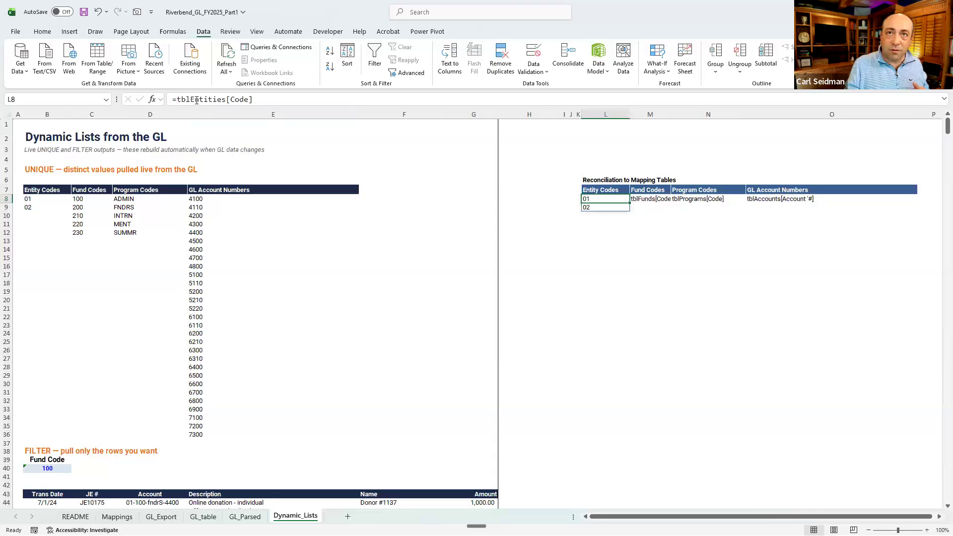
click(48, 198)
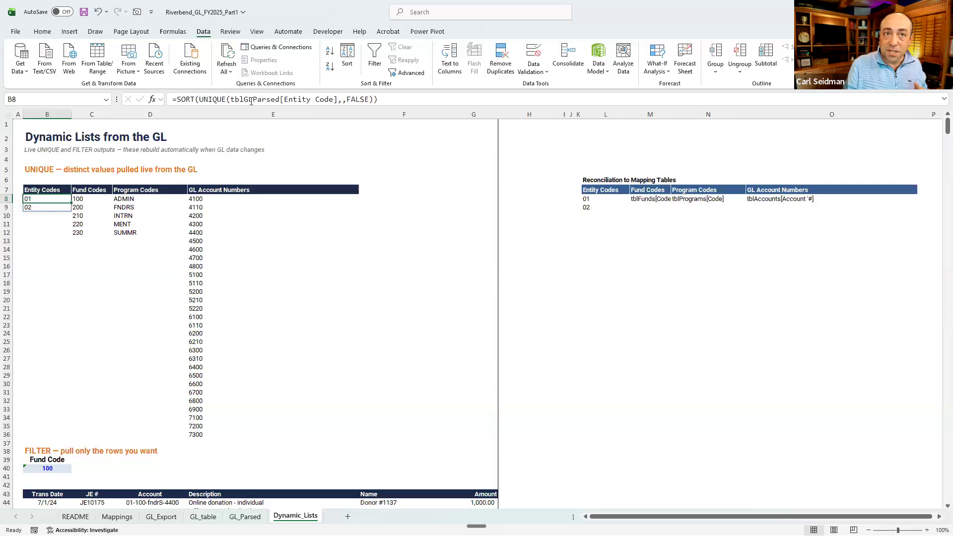
- Convert the text under Fund Codes in the reconciliation block (M8) into the live formula =tblFunds[Code]
click(603, 199)
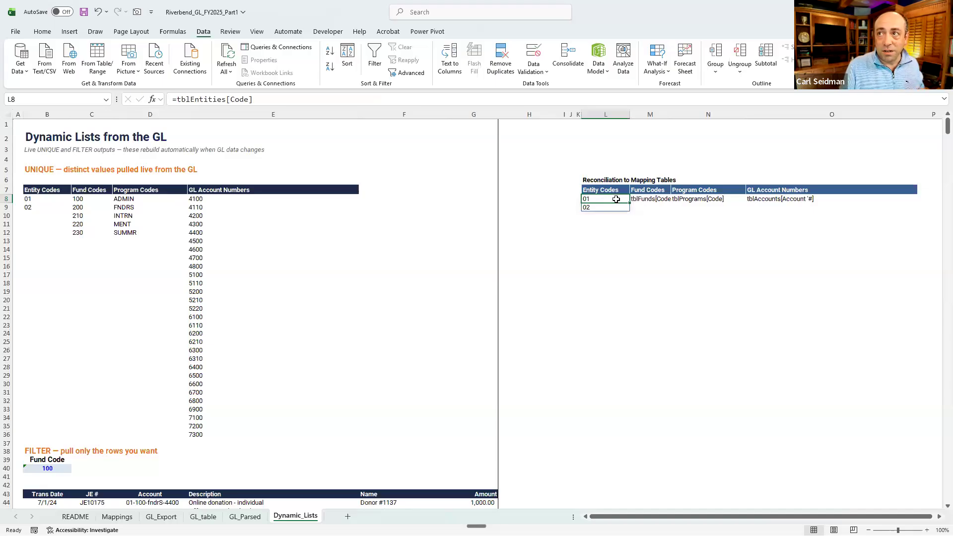
key(Right)
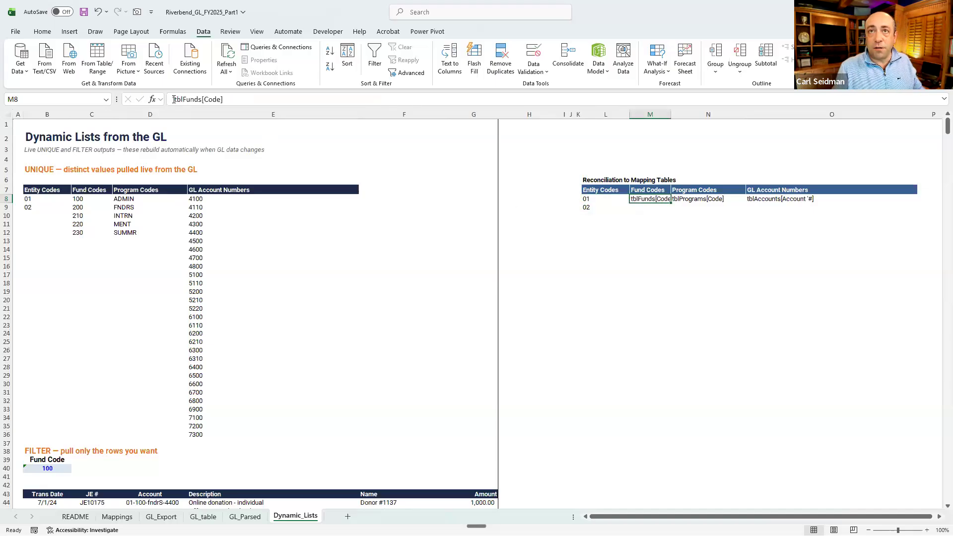
click(175, 100)
key(BackSpace)
text(=)
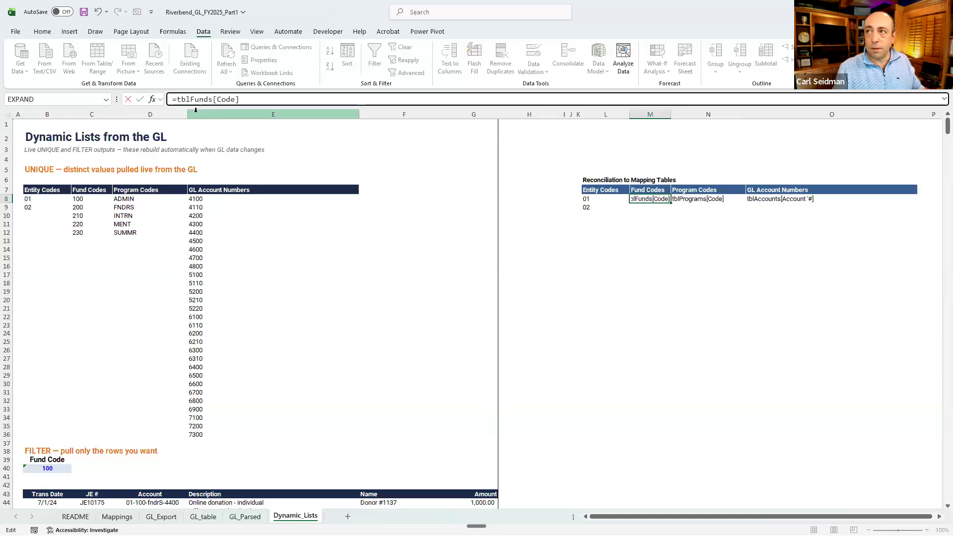
key(Return)
- Convert the text under Program Codes in the reconciliation block (N8) into the live formula =tblPrograms[Code]
key(Up)
key(Right)
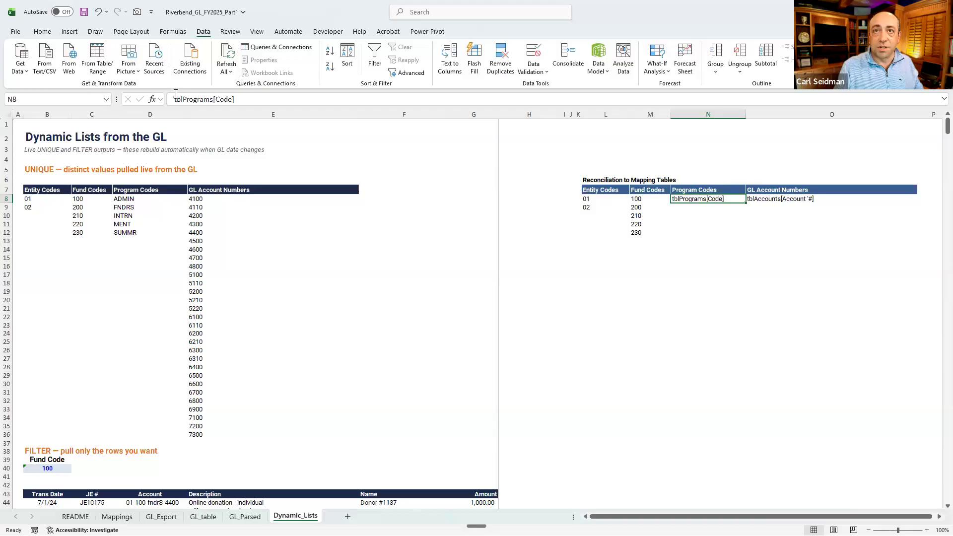
click(175, 99)
key(BackSpace)
text(=)
key(Return)
key(Up)
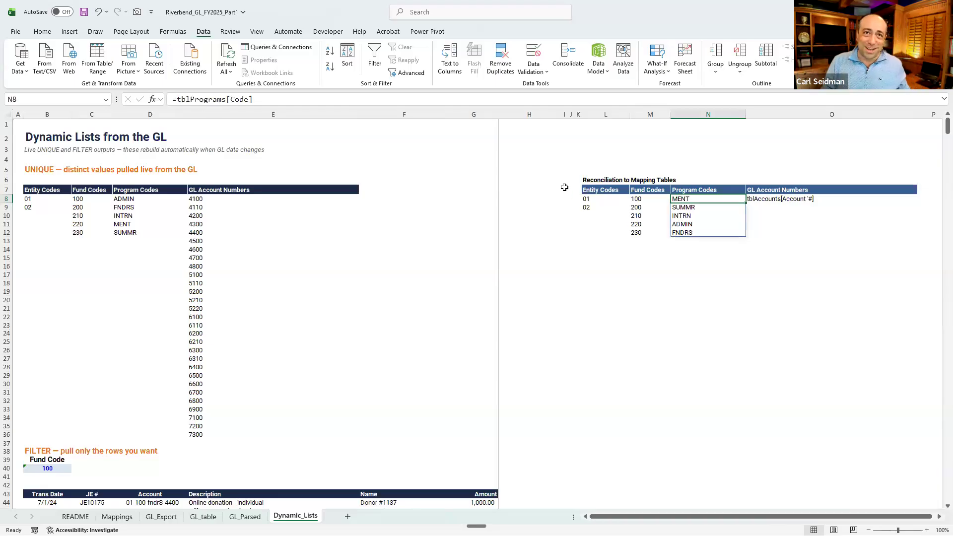
- Compare the two Program Codes lists and sort the reconciliation one by changing N8 to =SORT(tblPrograms[Code],,,)
click(130, 199)
drag(130, 227, 126, 232)
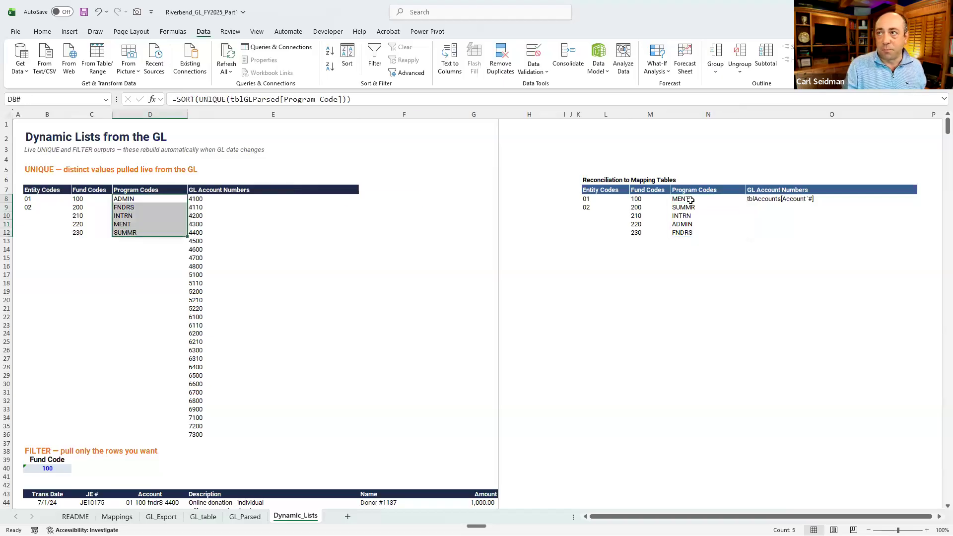
drag(690, 199, 689, 233)
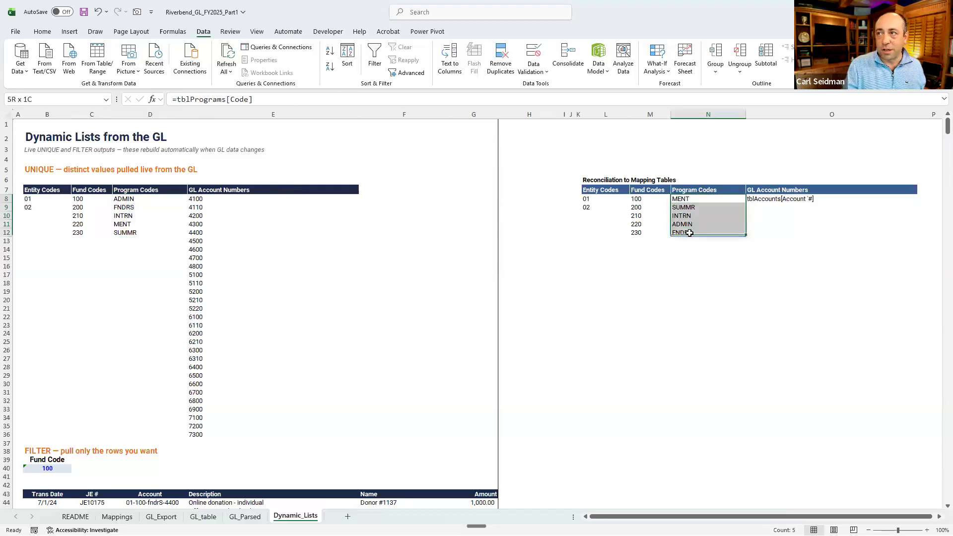
click(128, 199)
click(683, 199)
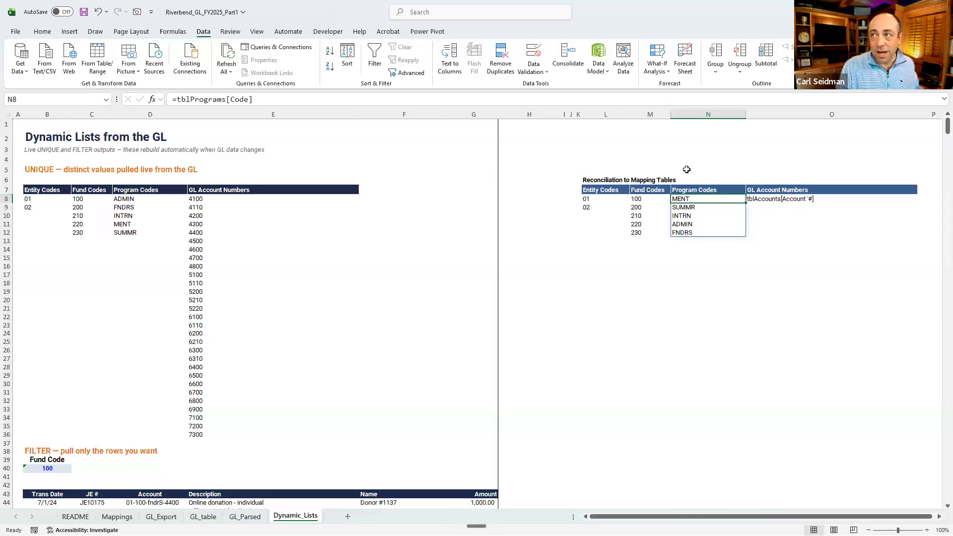
click(177, 100)
text(sort()
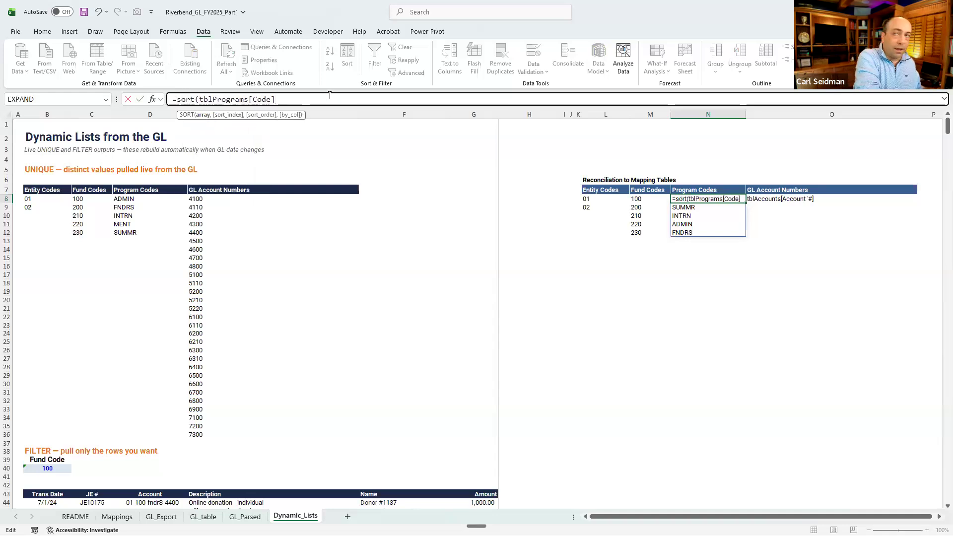
text(,,,)
key(ctrl+Return)
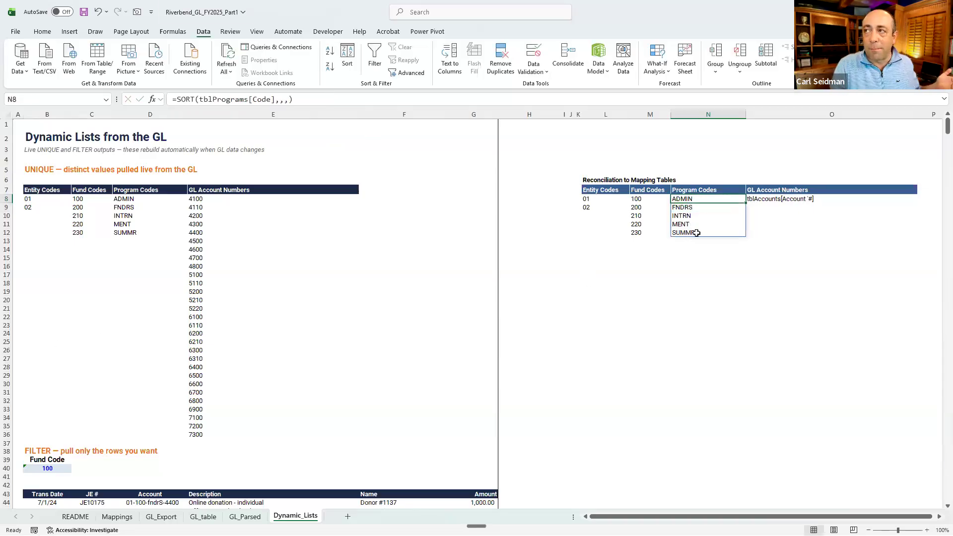
- Convert the text under GL Account Numbers in the reconciliation block (O8) into the live formula =tblAccounts[Account '#]
click(754, 202)
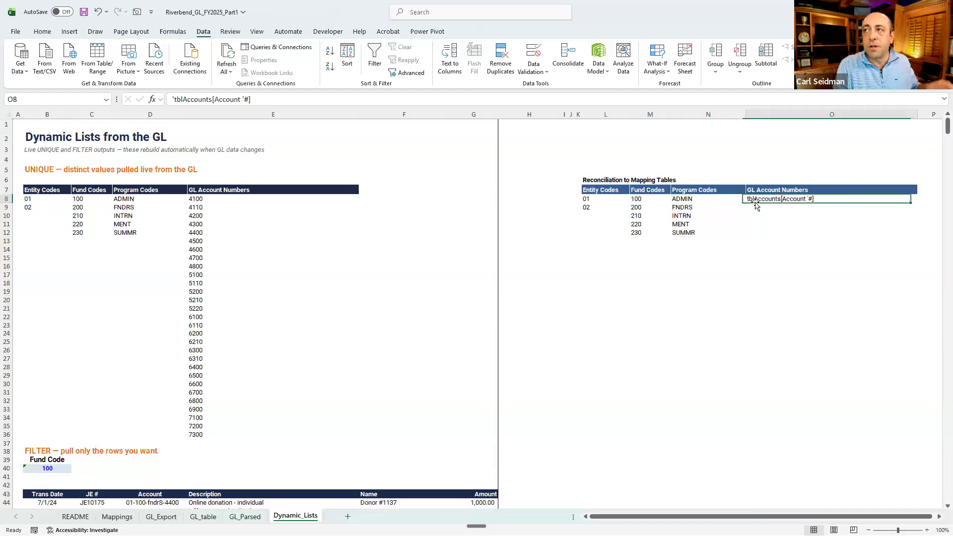
click(174, 100)
key(Delete)
text(=)
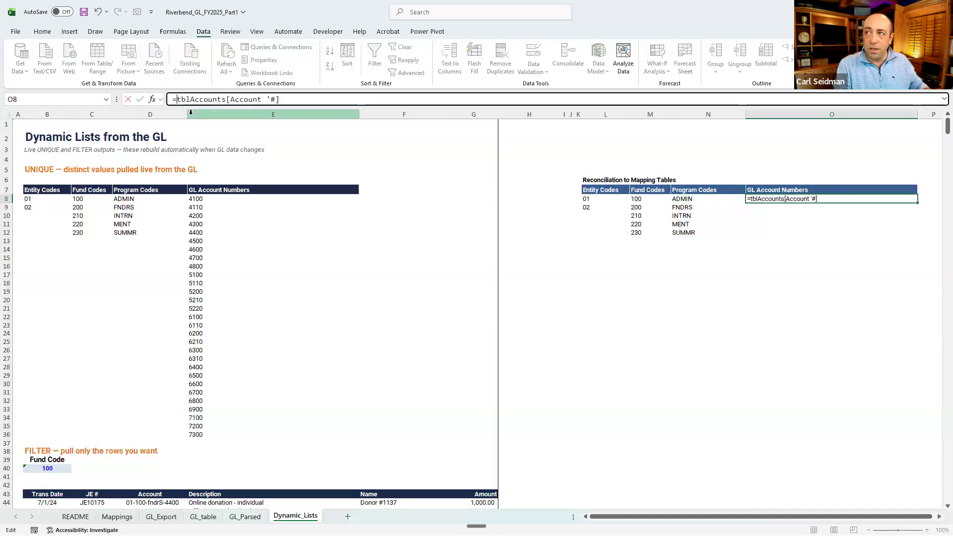
key(ctrl+Return)
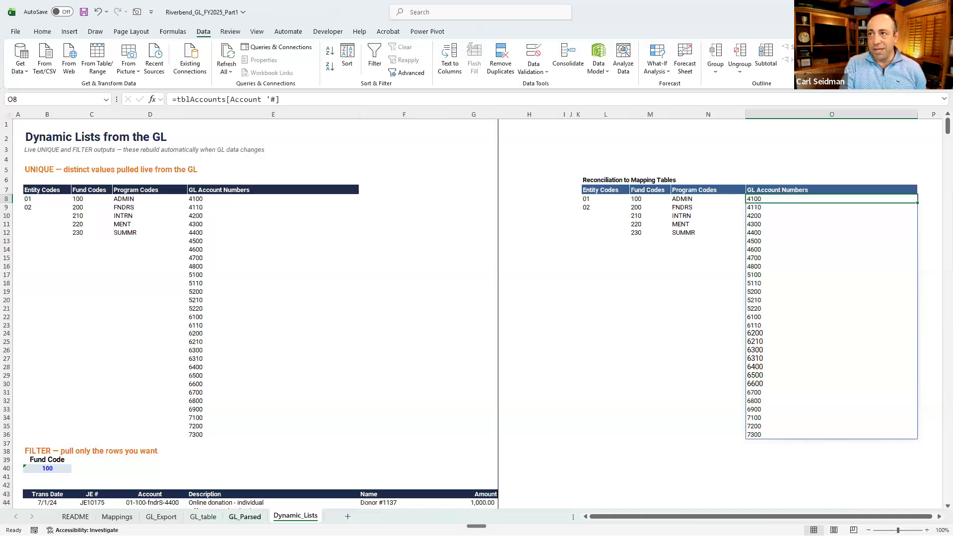
- On the GL_Parsed sheet, change the account code in C8 to 01-200-PROGR-6900
click(245, 516)
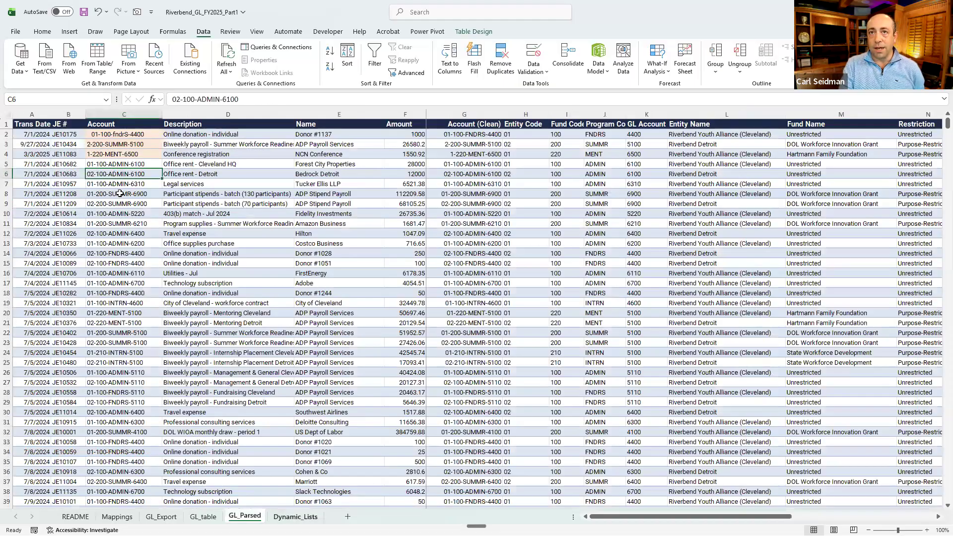
key(Down)
key(Down)
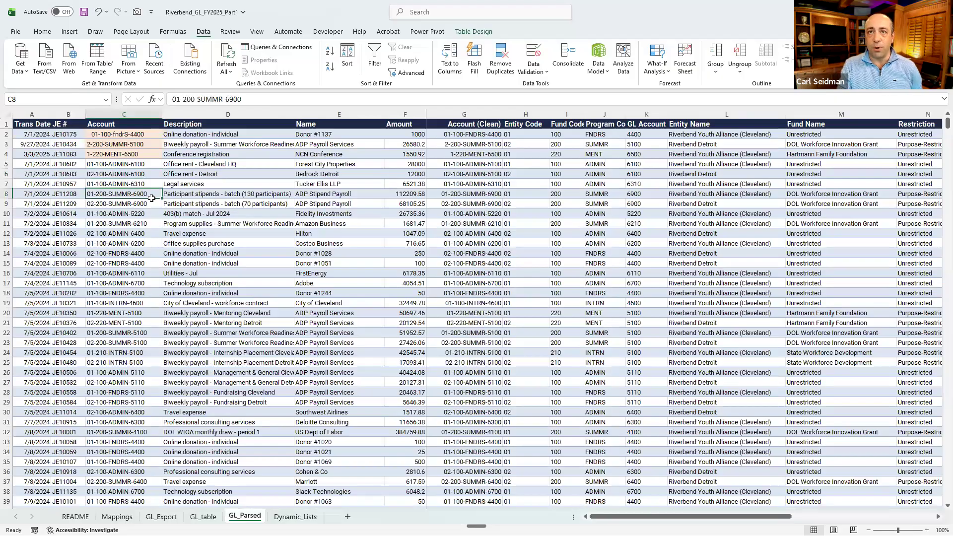
drag(198, 99, 222, 99)
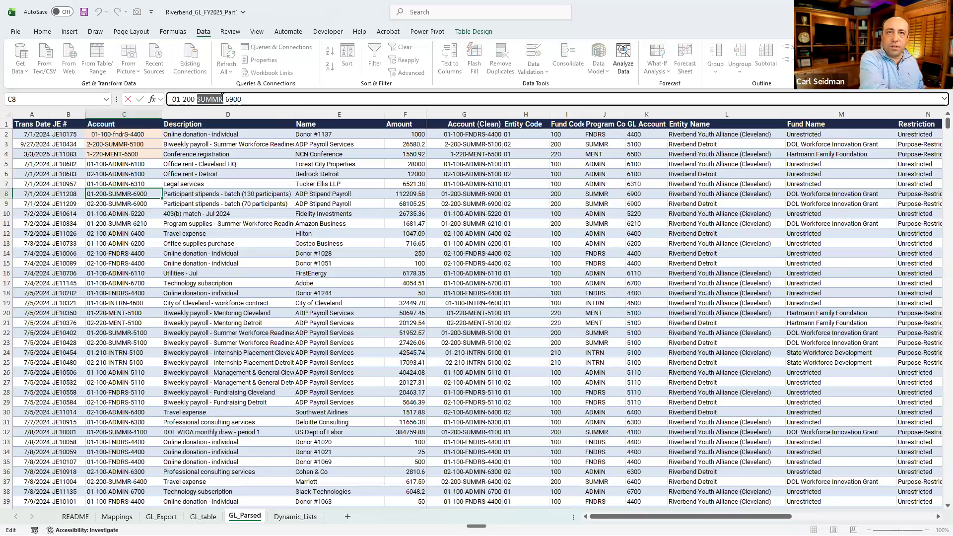
text(PROGR)
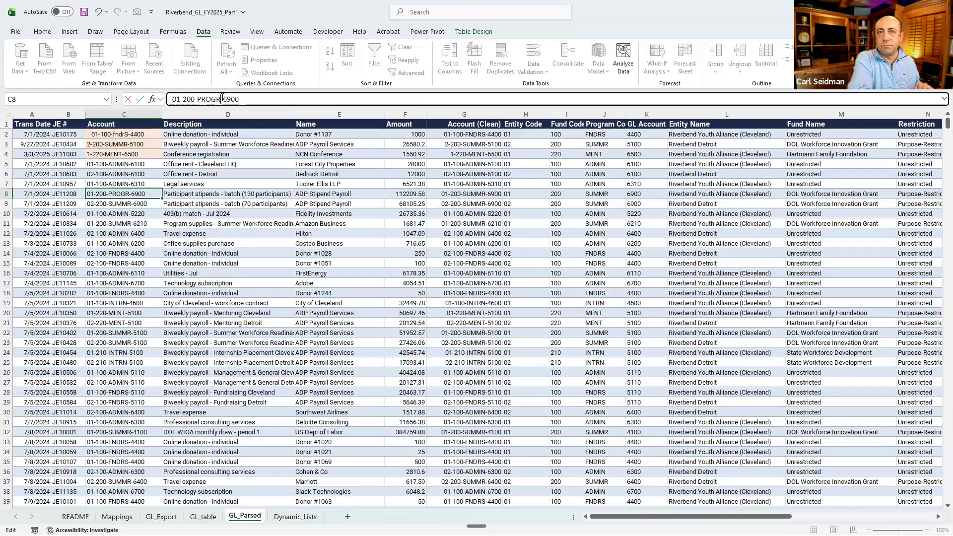
key(Return)
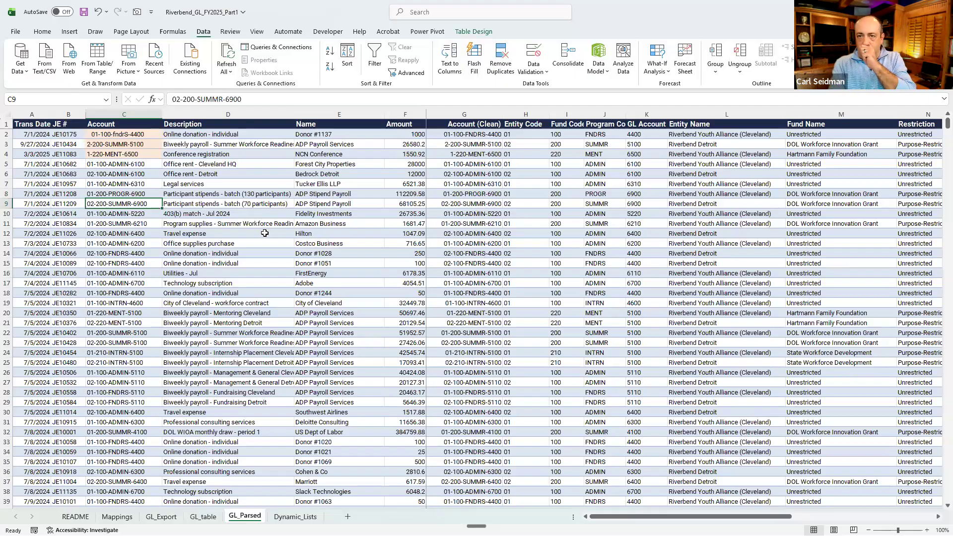
- Examine the edited row's lookup columns and the rest of GL_Parsed, and compare both Program Codes lists on the Dynamic_Lists sheet
click(127, 192)
drag(716, 516, 876, 516)
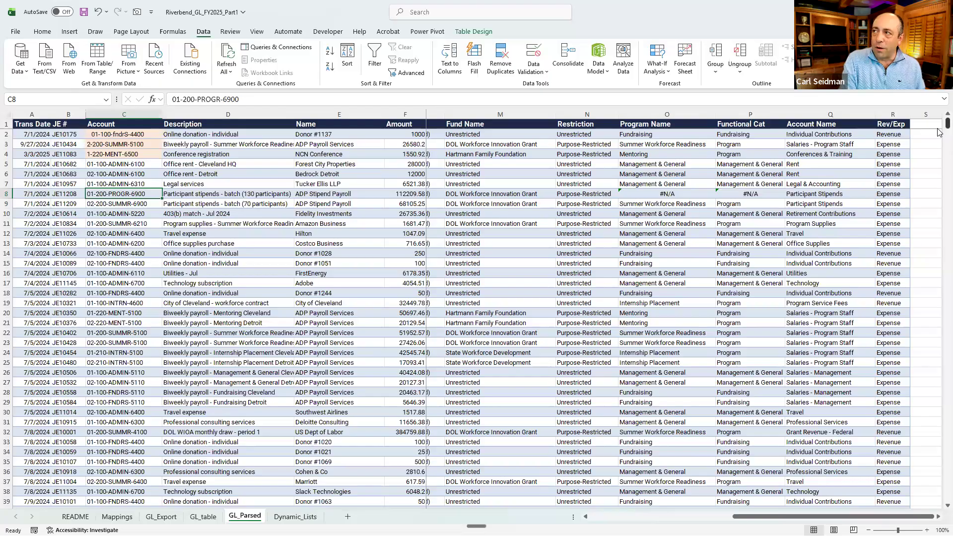
scroll(938, 248, down, 3)
drag(937, 245, 938, 514)
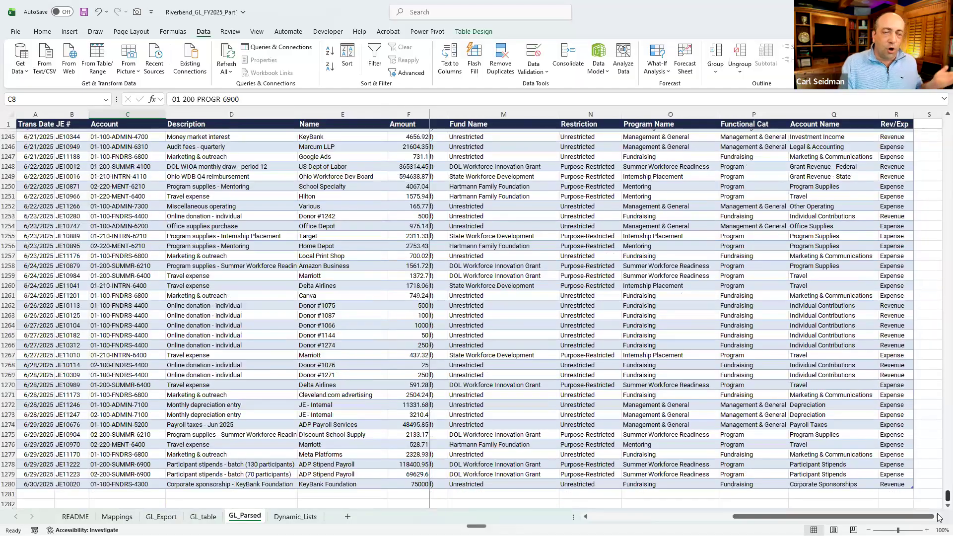
drag(938, 514, 938, 114)
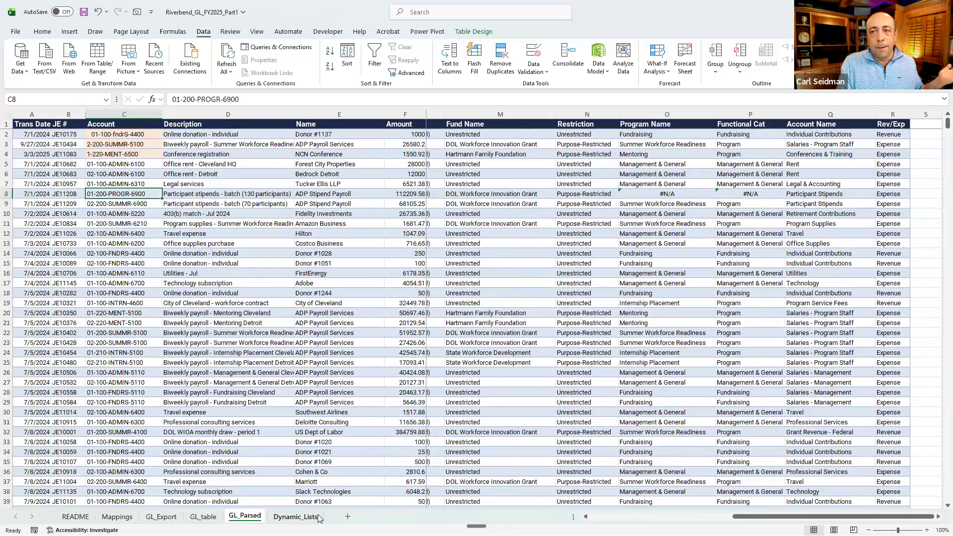
click(317, 517)
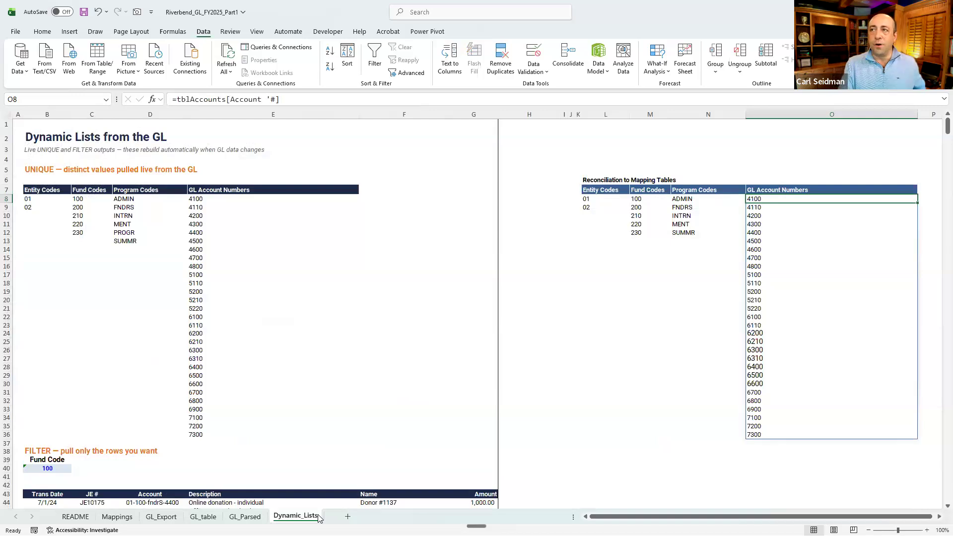
drag(708, 199, 708, 240)
drag(149, 199, 131, 241)
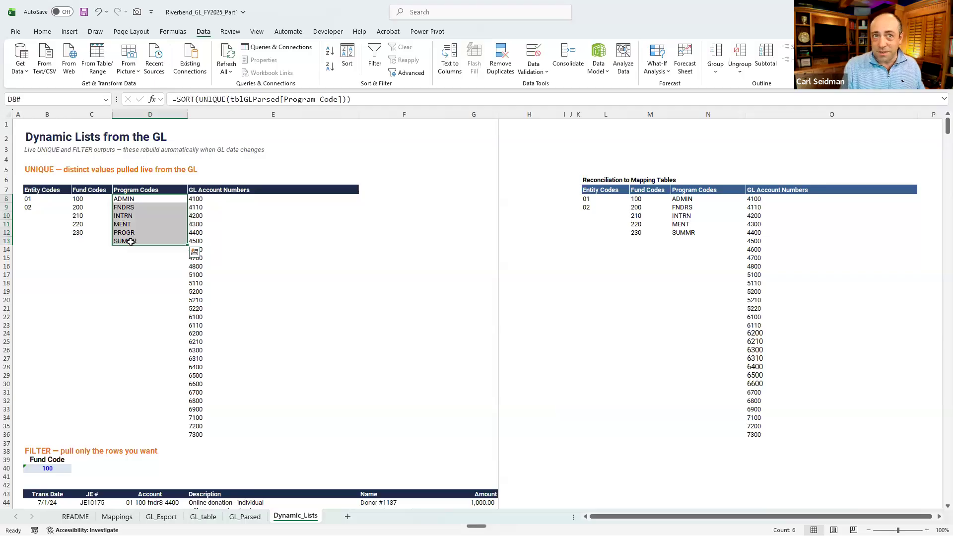
click(126, 233)
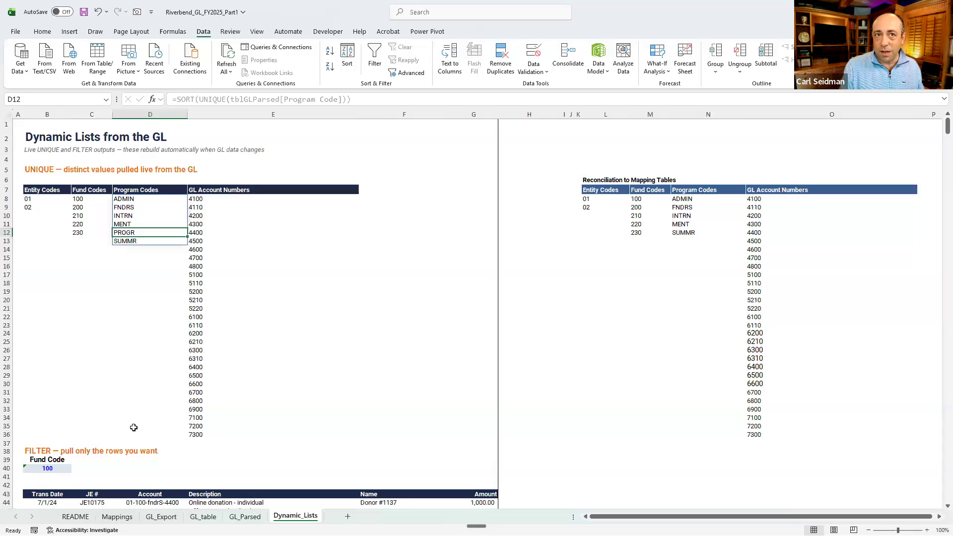
click(679, 224)
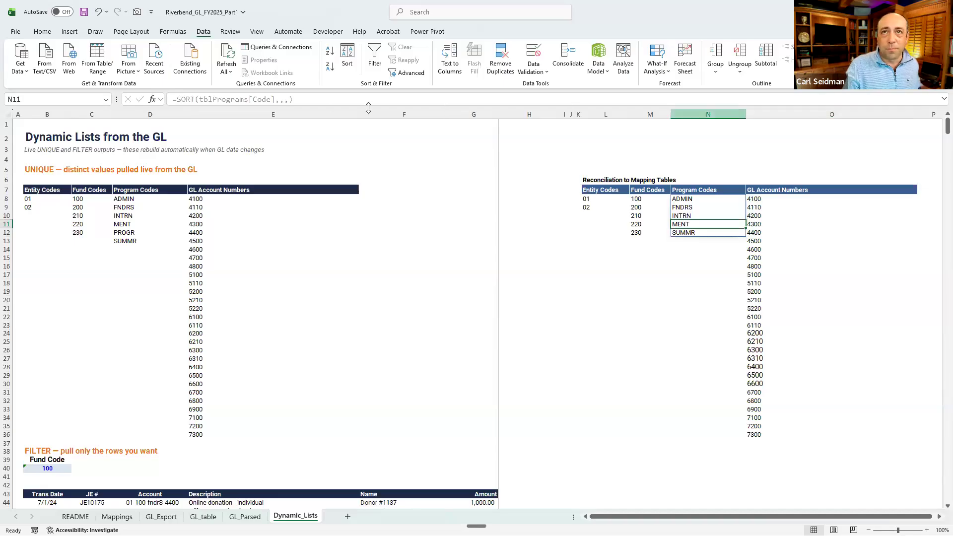
- Move the GL Account Numbers header and list from column E to column F, leaving column E empty
click(311, 114)
right_click(310, 114)
key(Escape)
drag(263, 190, 270, 434)
key(ctrl+c)
key(Right)
key(ctrl+v)
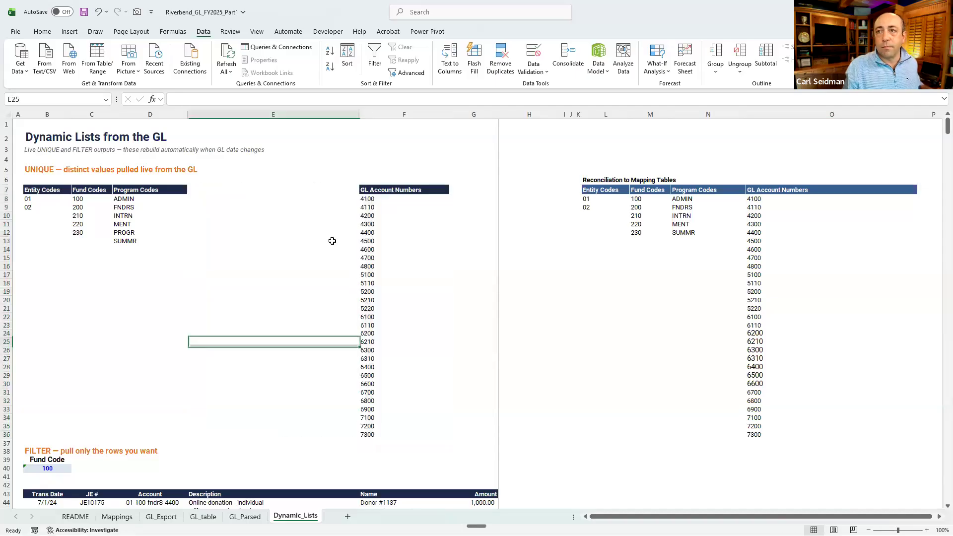
- Copy the Program Codes header from D7 into E7 and change its text to "Program Codes (check)"
click(231, 189)
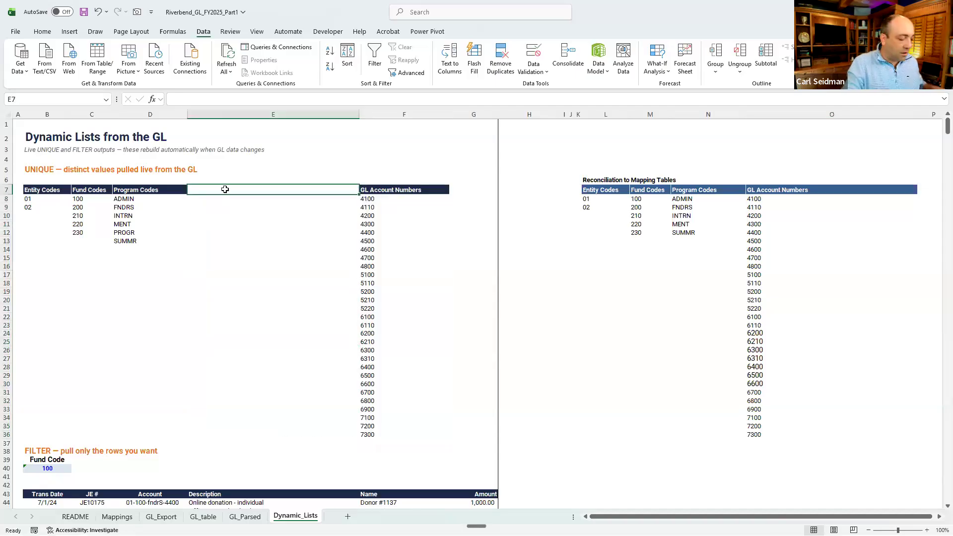
key(Left)
key(ctrl+c)
key(Right)
key(ctrl+v)
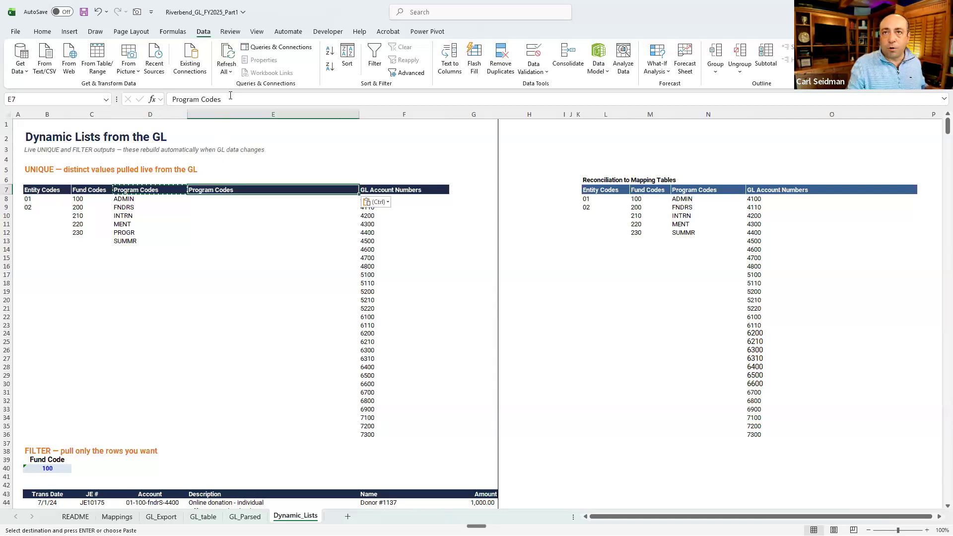
click(231, 99)
text((check))
key(Return)
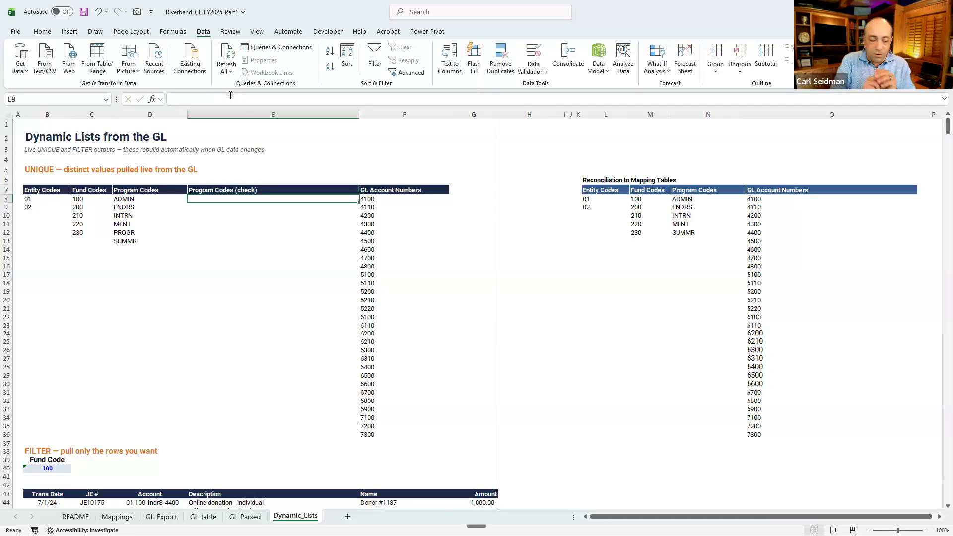
- In E8, start an XMATCH formula with lookup value $D$8 and lookup array N8:N12
text(=xmat)
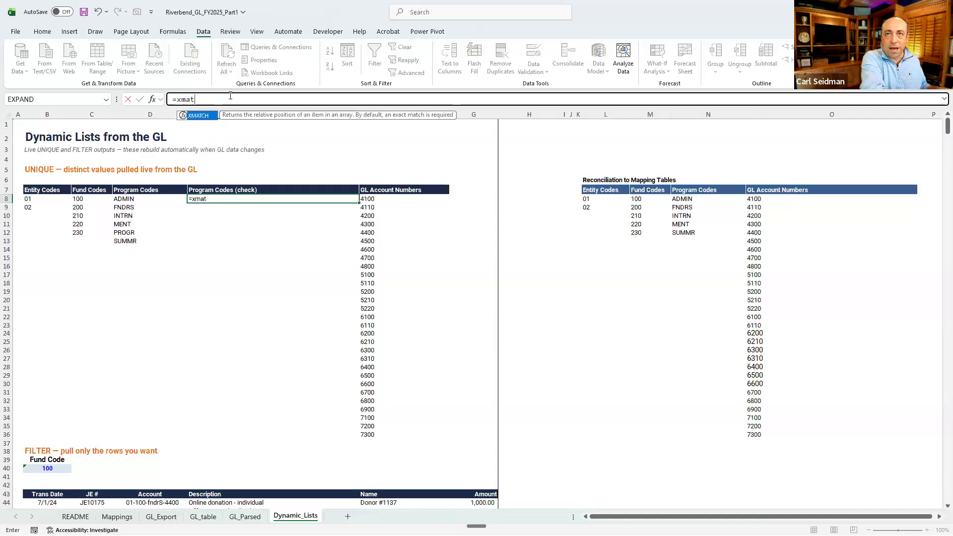
key(Tab)
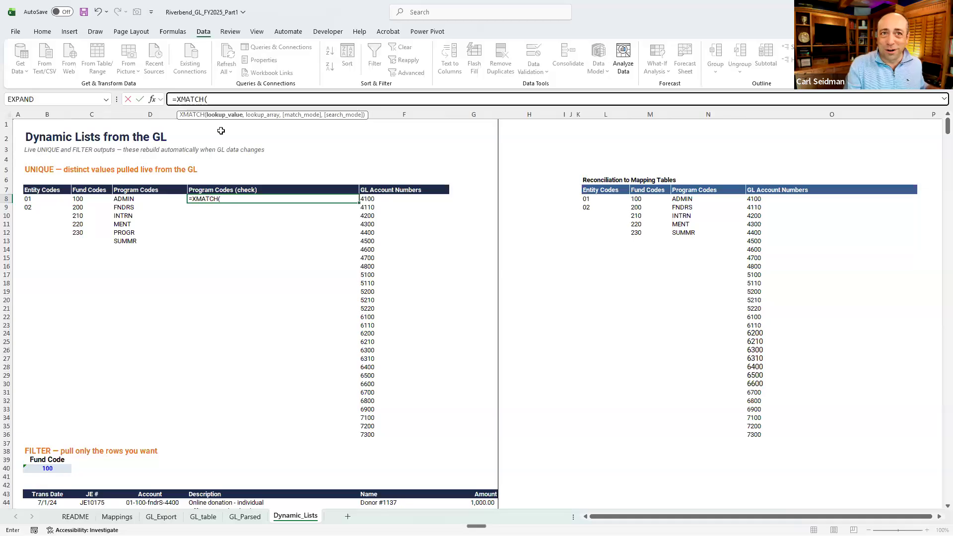
click(139, 199)
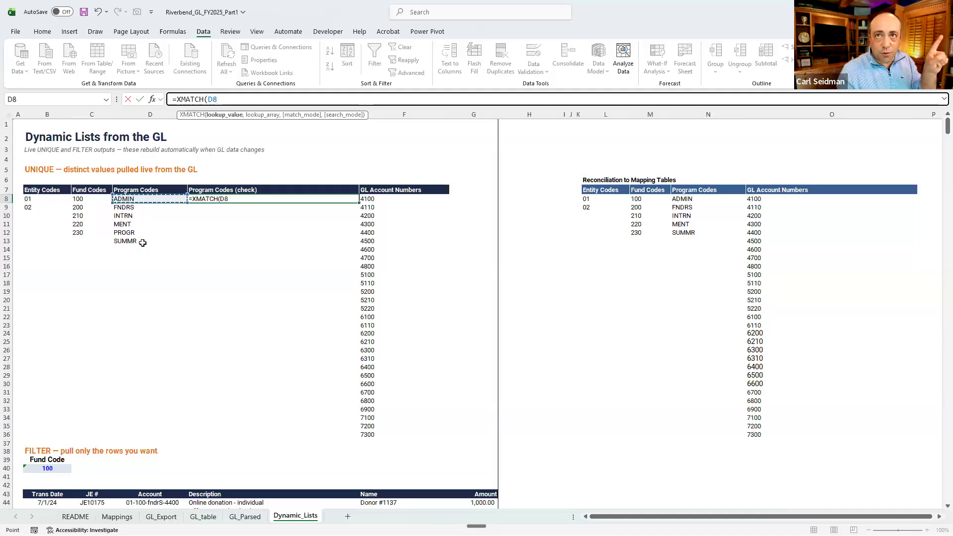
key(F4)
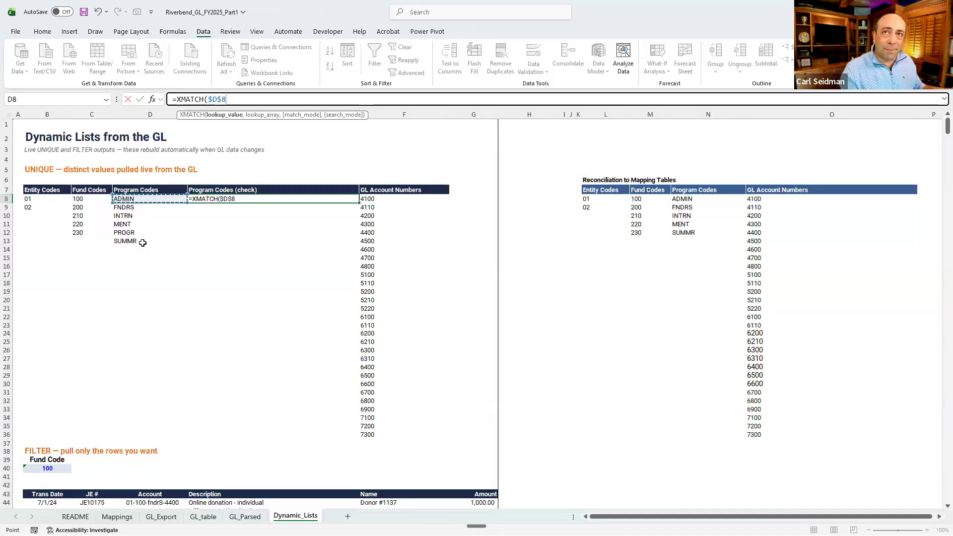
text(,)
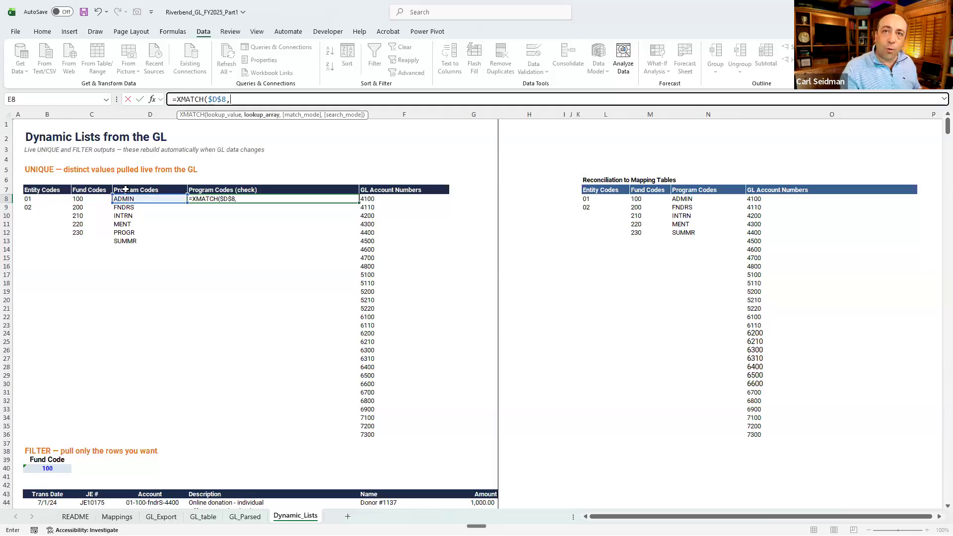
click(683, 199)
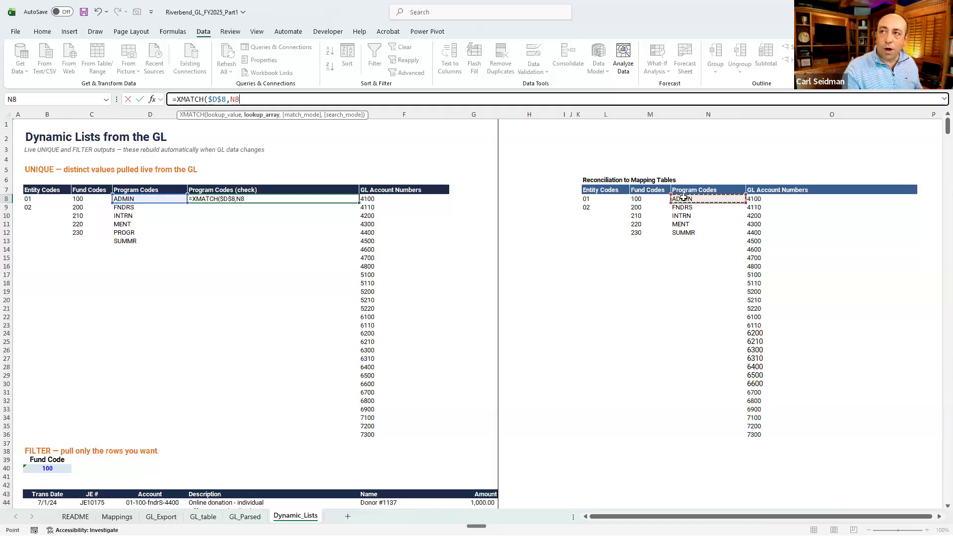
drag(683, 197, 684, 223)
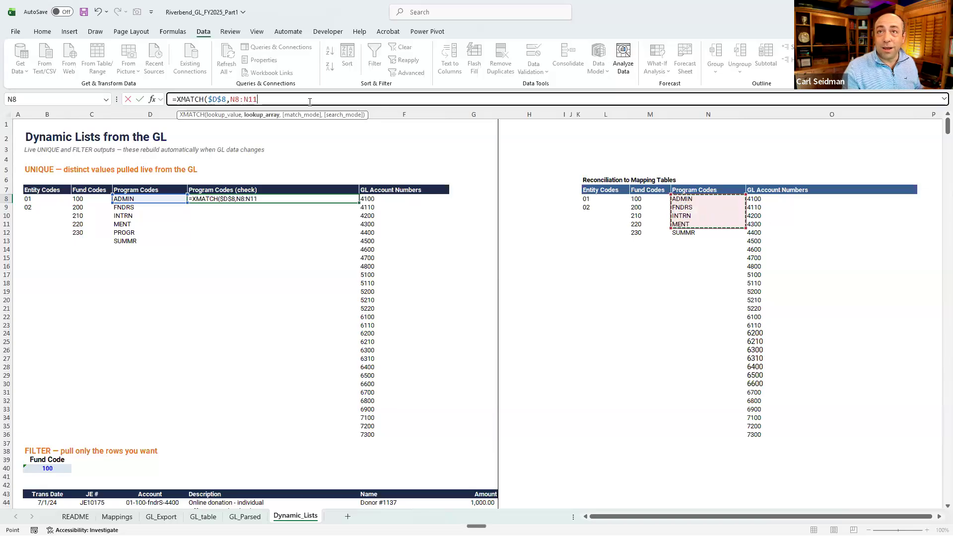
key(BackSpace)
text(2)
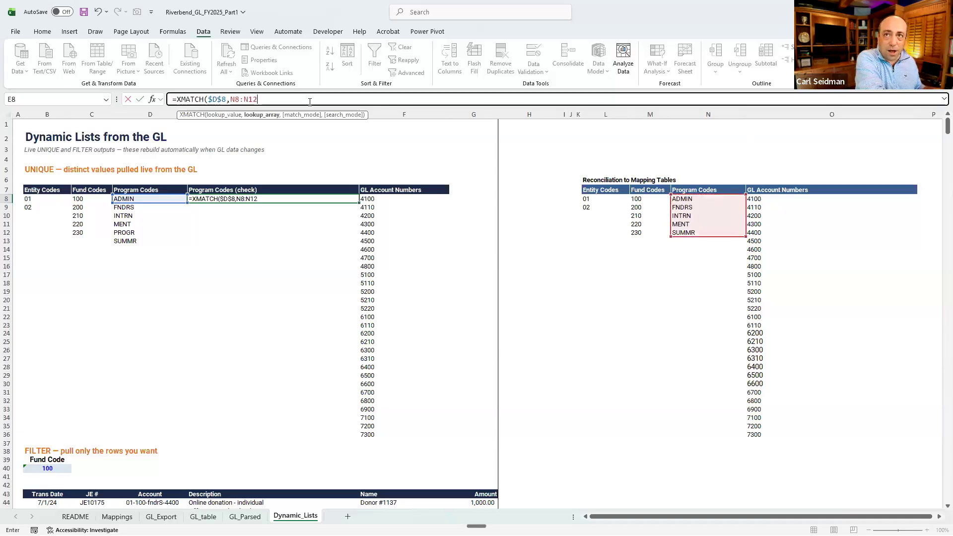
- Complete the XMATCH formula in E8 with exact match mode 0 and centre the cell's contents
text(,)
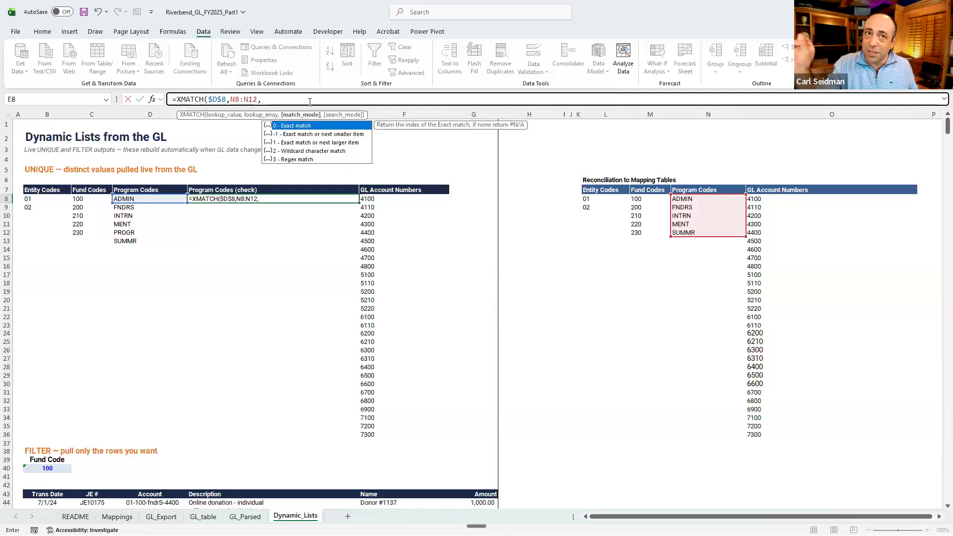
key(Down)
key(Down)
key(Down)
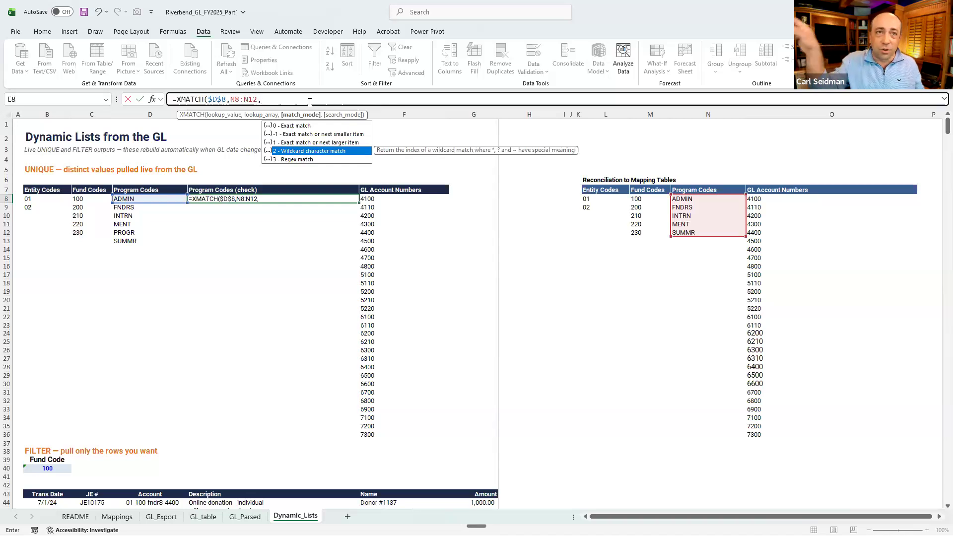
key(Down)
key(Up)
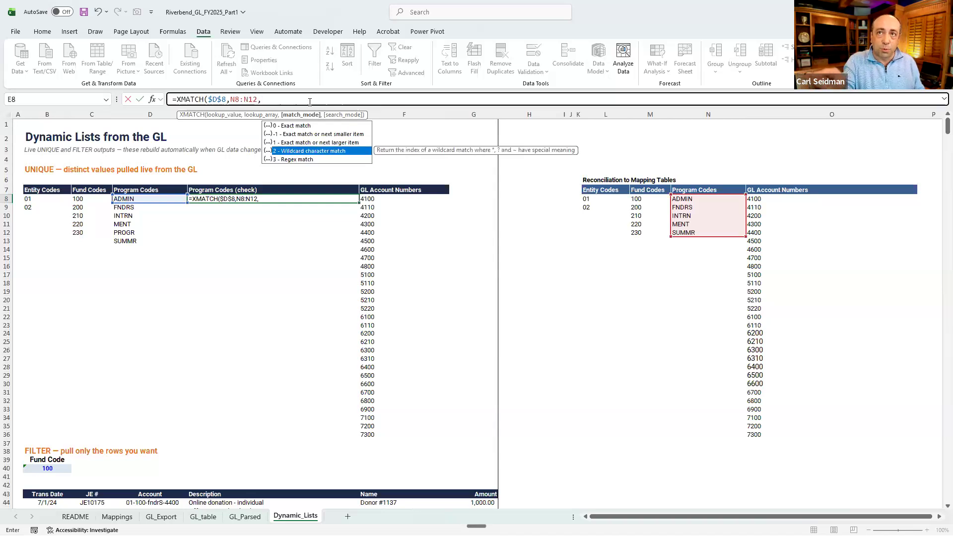
key(Up)
key(Up)
key(Tab)
text())
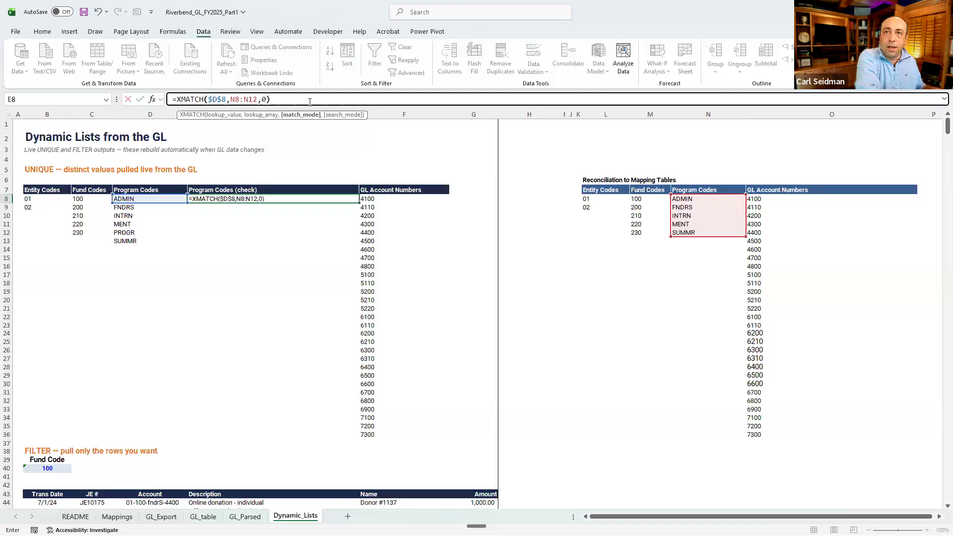
key(ctrl+Return)
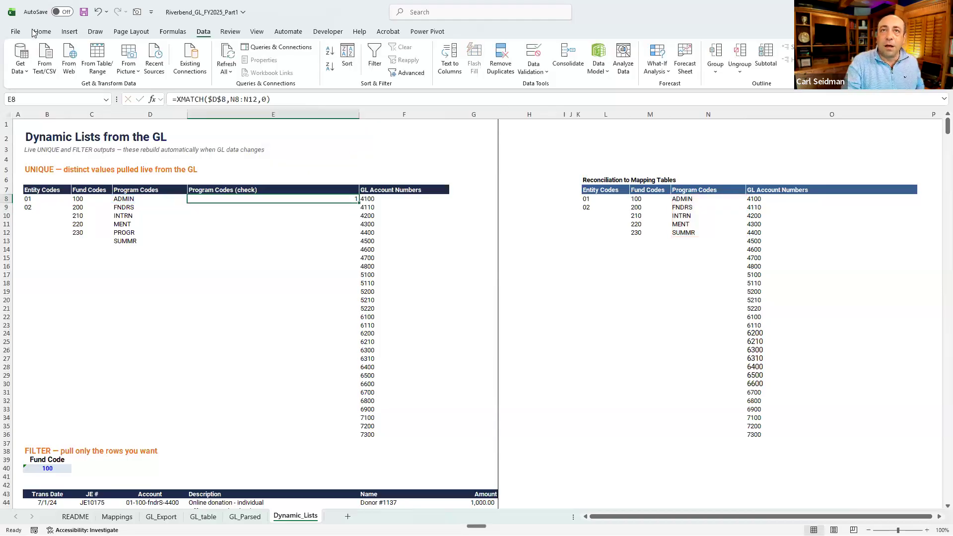
click(42, 31)
click(199, 66)
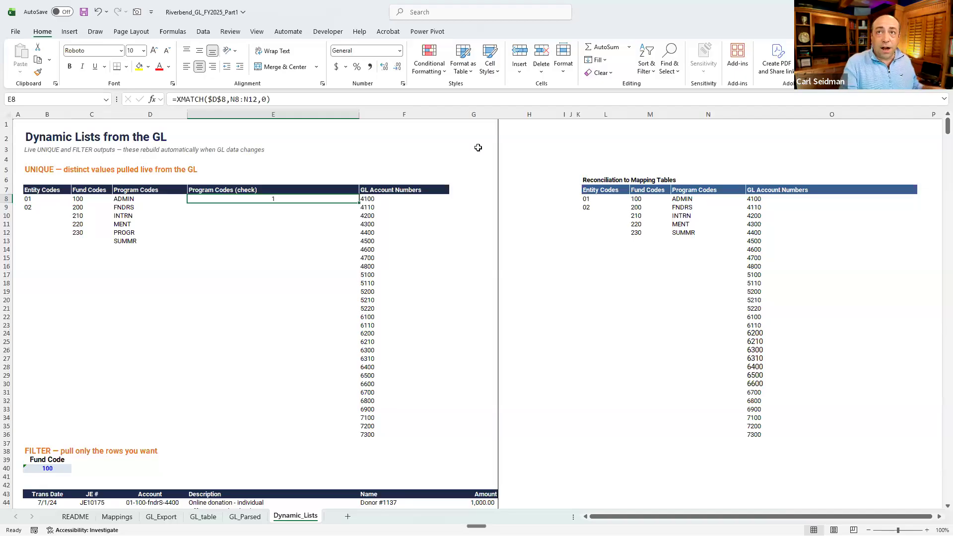
- Make the lookup array in E8 absolute as $N$8:$N$12 and copy the formula into E9
click(238, 99)
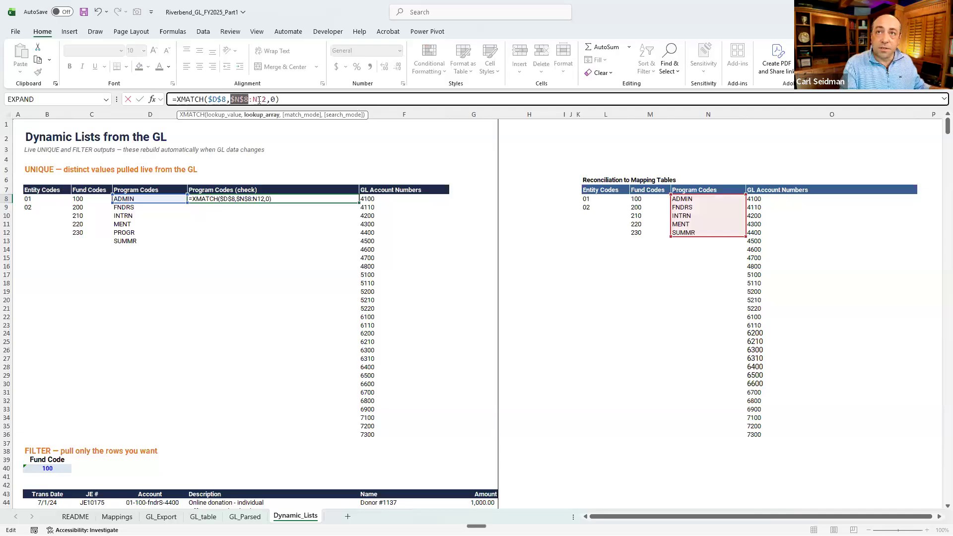
key(Return)
key(Up)
key(ctrl+c)
key(Down)
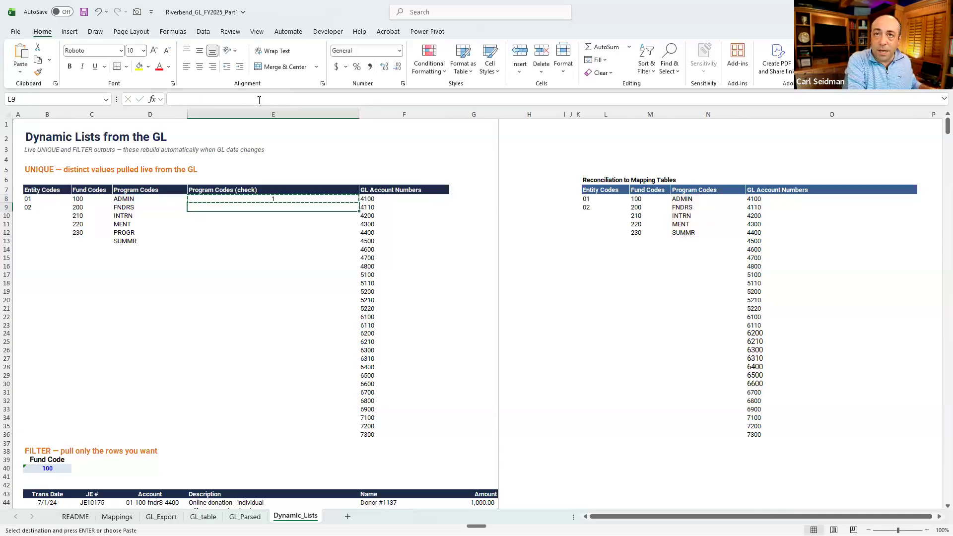
key(ctrl+v)
key(Up)
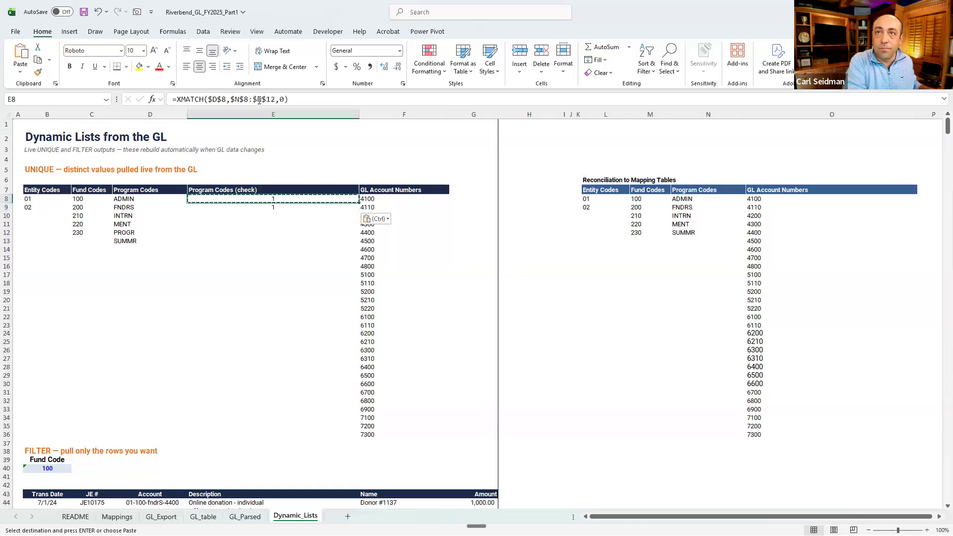
- Change the lookup value in E8 to $D8 and copy the formula into E9 again
click(223, 99)
key(Escape)
key(Up)
key(Down)
key(ctrl+c)
key(Down)
key(ctrl+v)
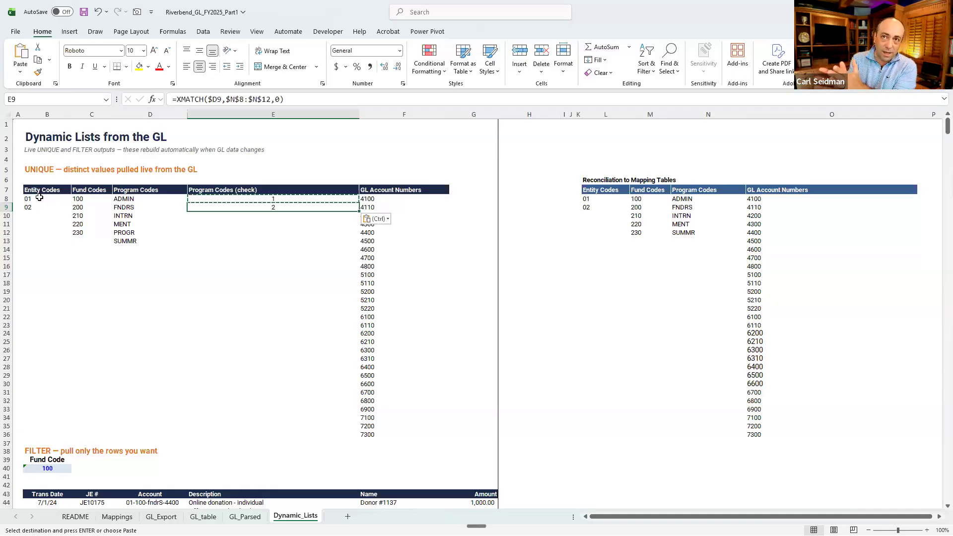
- Clear E9 and replace the XMATCH lookup value in E8 with the absolute spill reference $D$8#
key(Escape)
key(Delete)
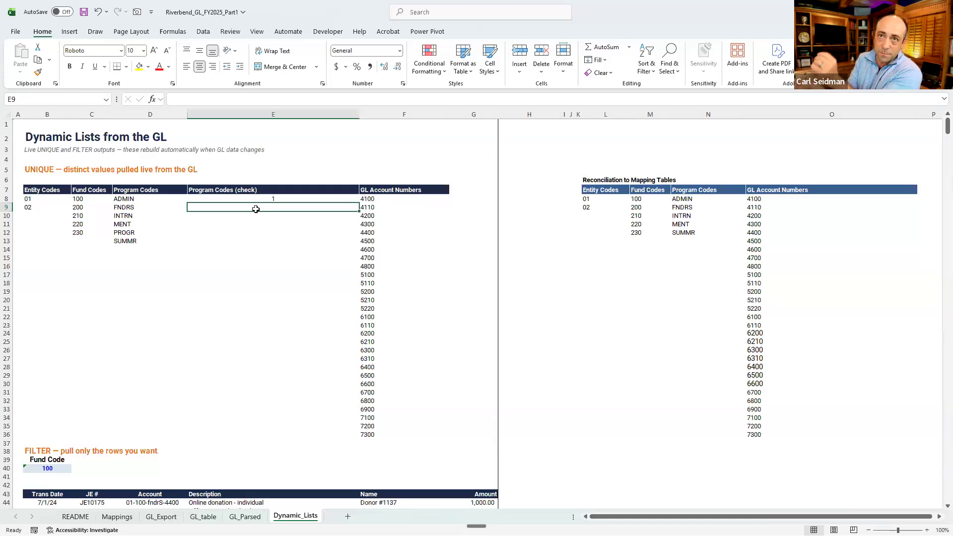
click(233, 199)
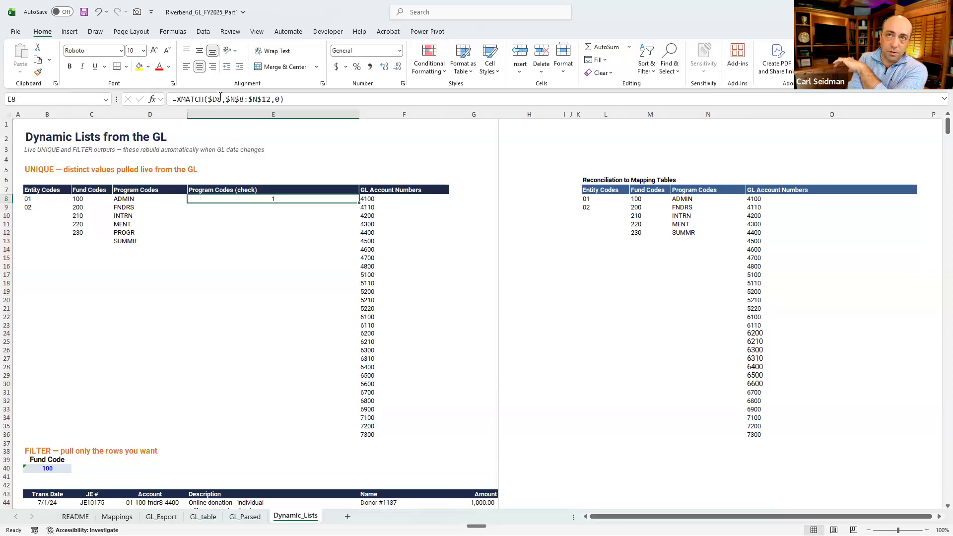
click(221, 99)
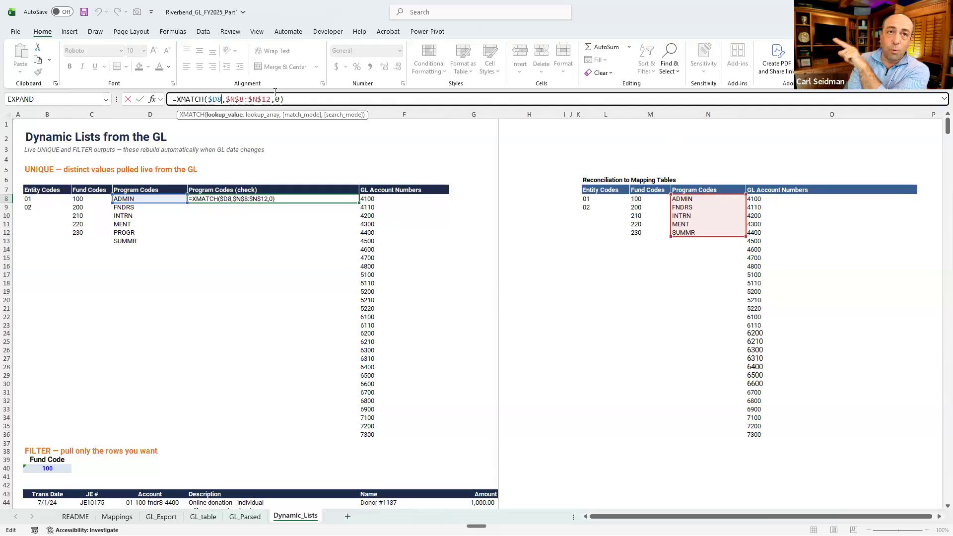
drag(221, 99, 208, 100)
click(127, 199)
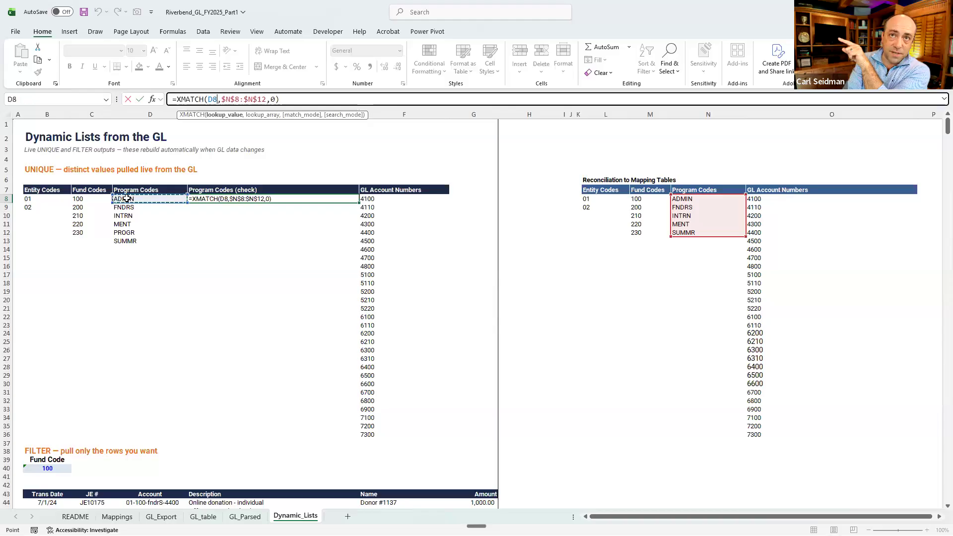
drag(127, 208, 128, 241)
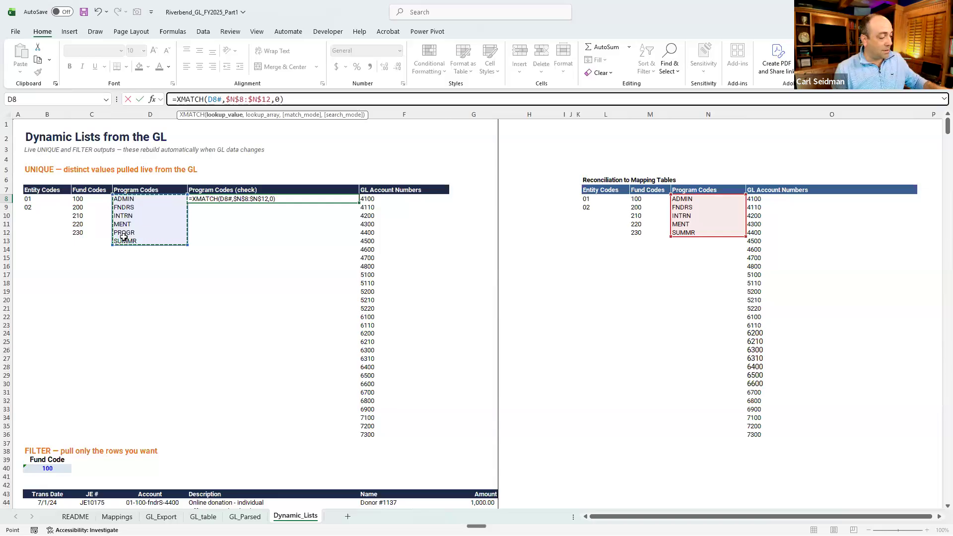
key(F4)
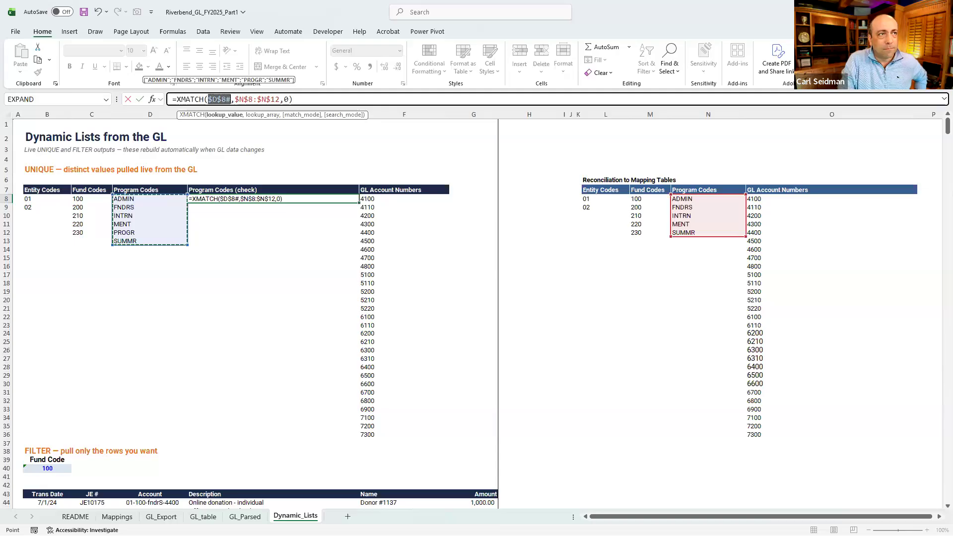
- Replace the XMATCH lookup array in E8 with the absolute spill reference $N$8# and commit the formula
key(alt+Tab)
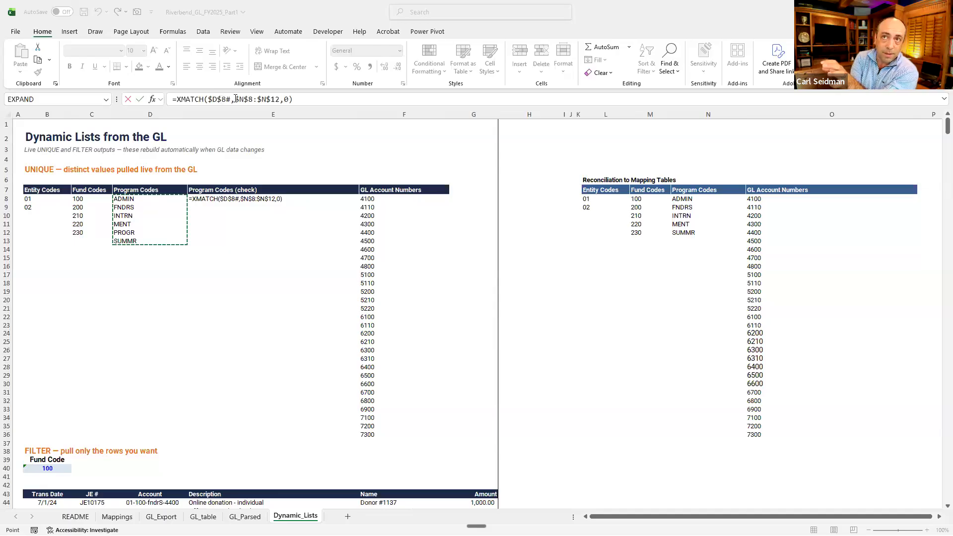
click(279, 99)
drag(279, 99, 235, 98)
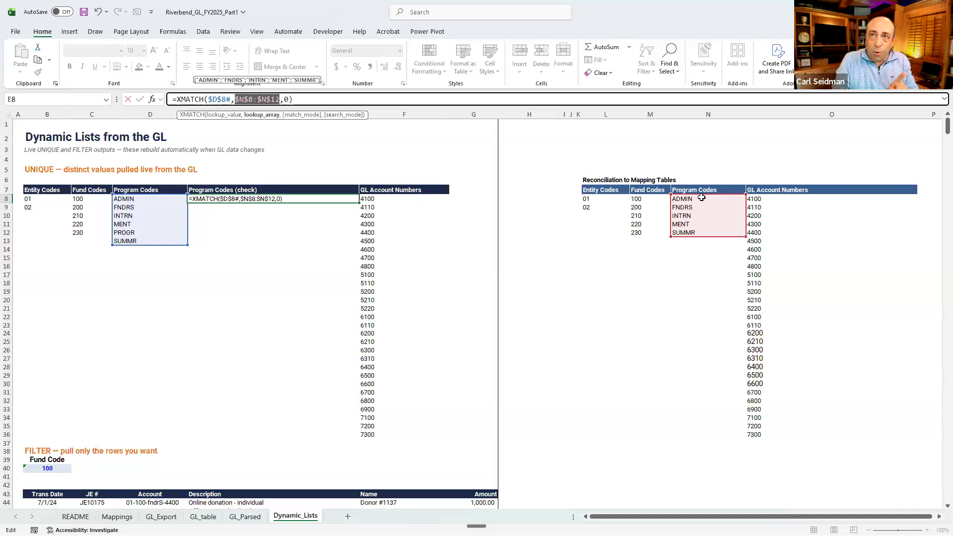
drag(695, 197, 679, 225)
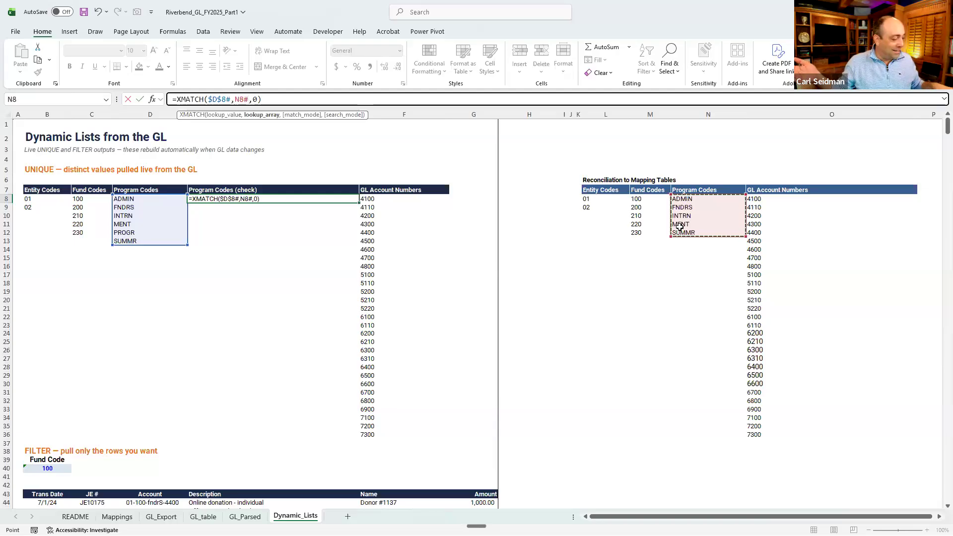
key(F4)
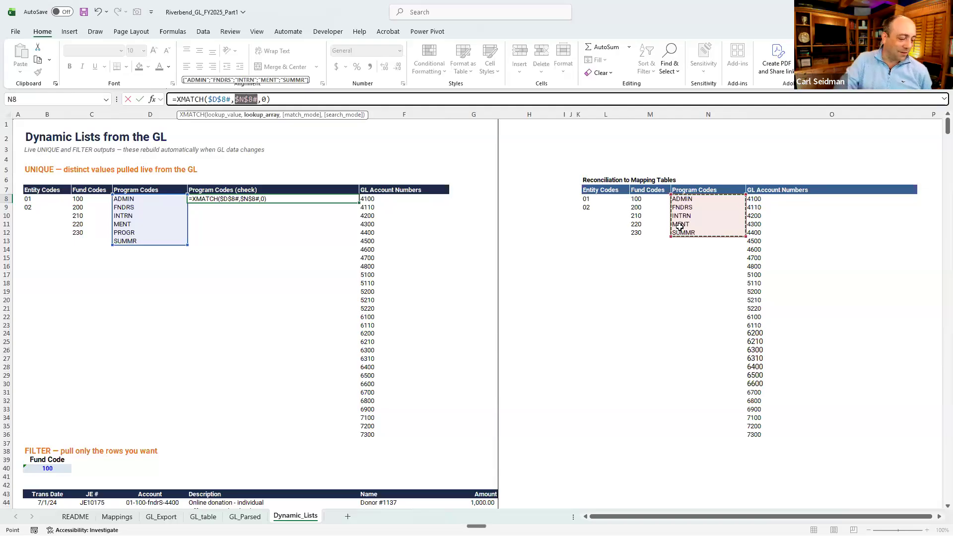
key(ctrl+Return)
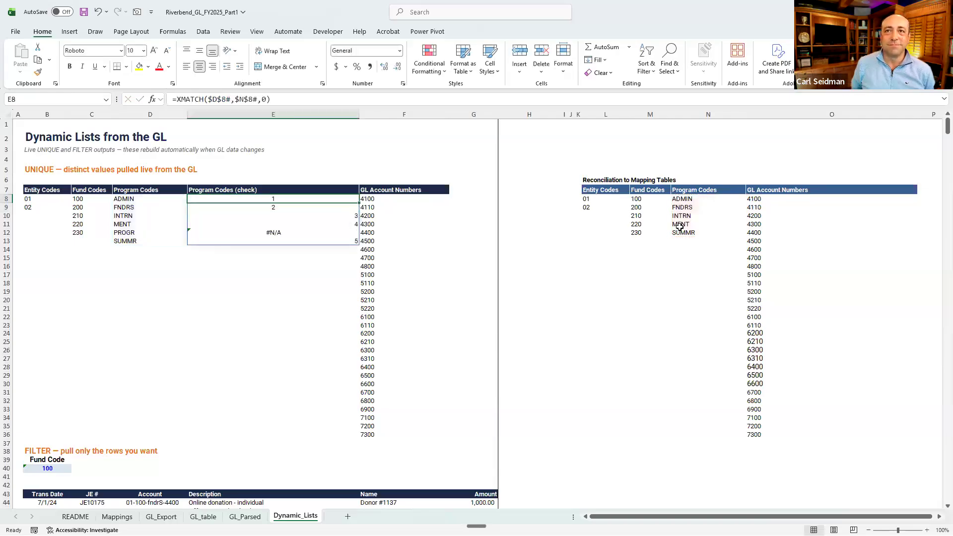
- Centre all the spilled check results in E8:E13
click(291, 243)
click(200, 68)
click(200, 68)
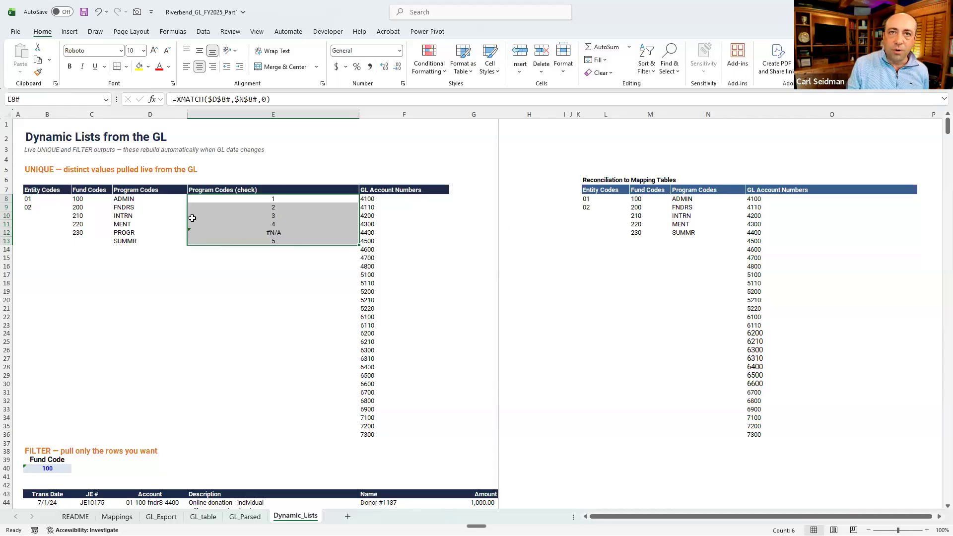
- Try the Program Codes formula in D8 without SORT, as =UNIQUE(tblGLParsed[Program Code]), and undo the change
click(150, 200)
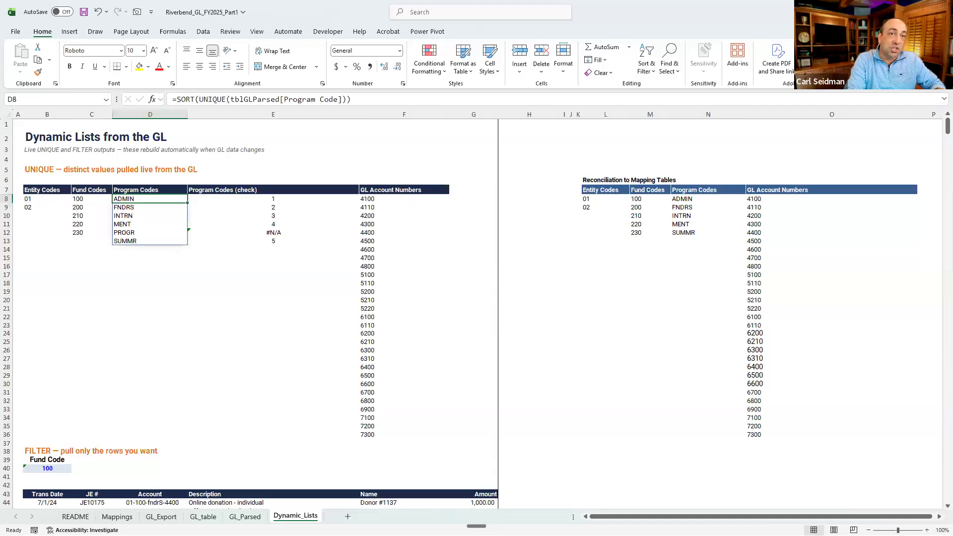
drag(202, 98, 174, 99)
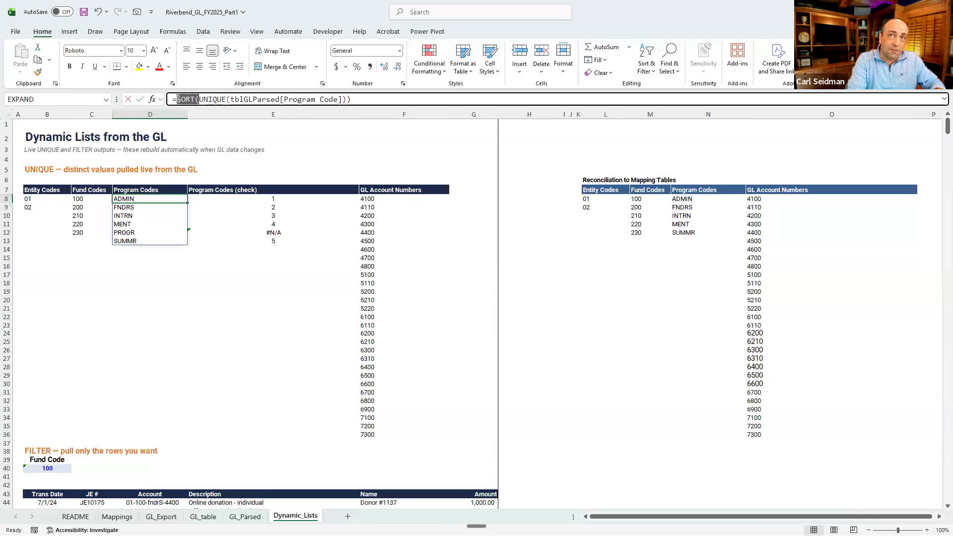
key(BackSpace)
key(Escape)
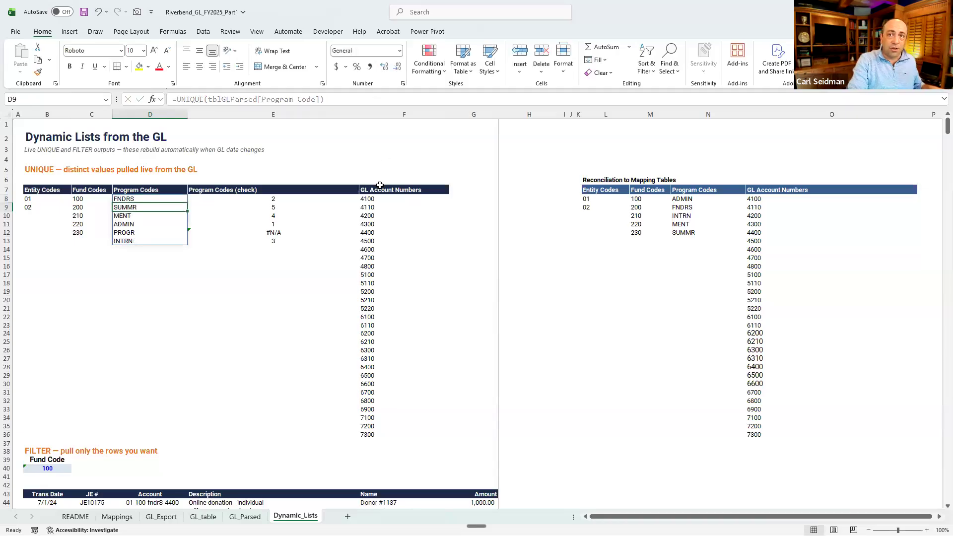
key(ctrl+y)
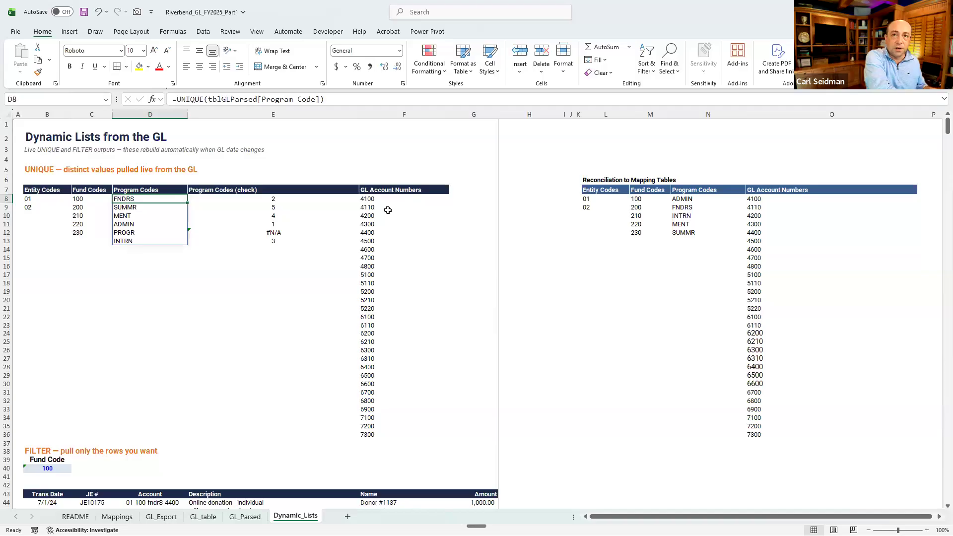
key(ctrl+z)
key(ctrl+y)
key(ctrl+z)
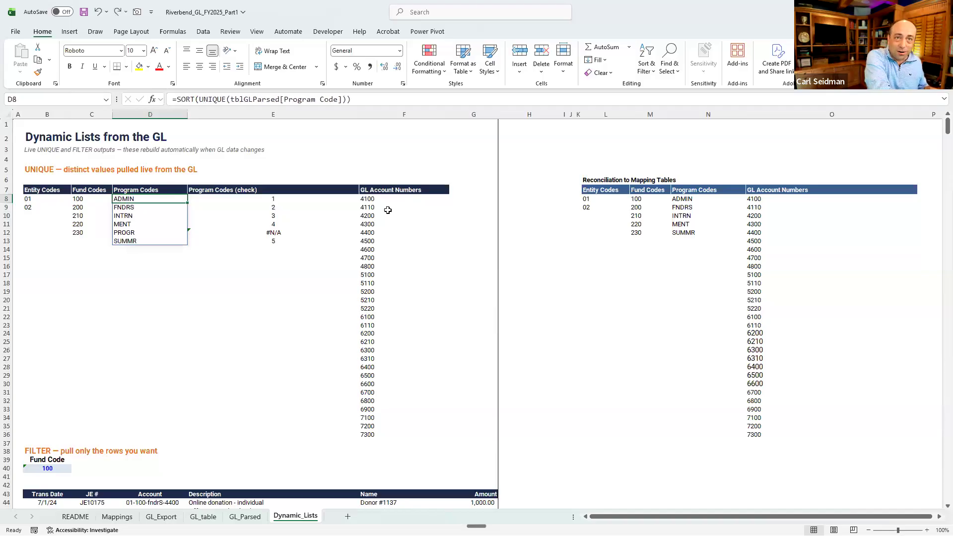
key(ctrl+z)
key(ctrl+y)
key(ctrl+semicolon)
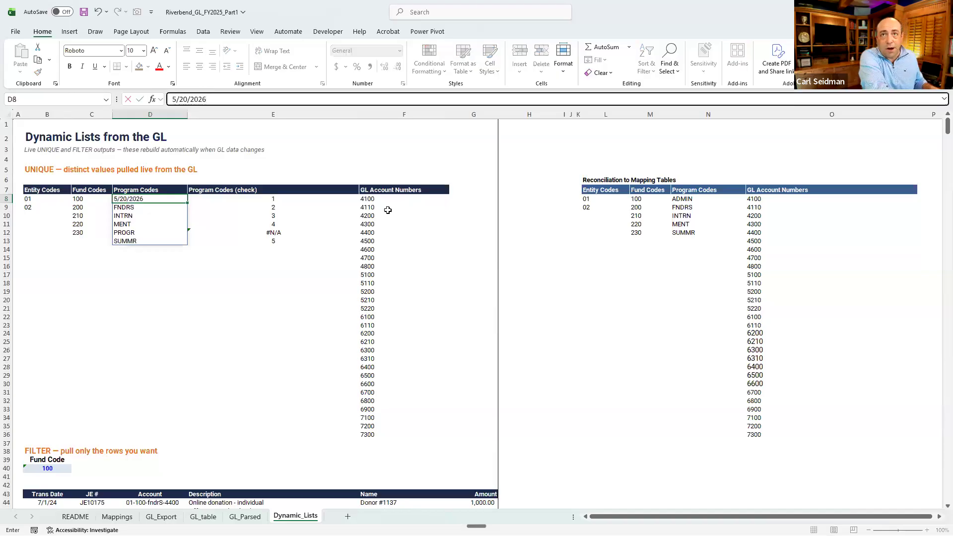
key(Escape)
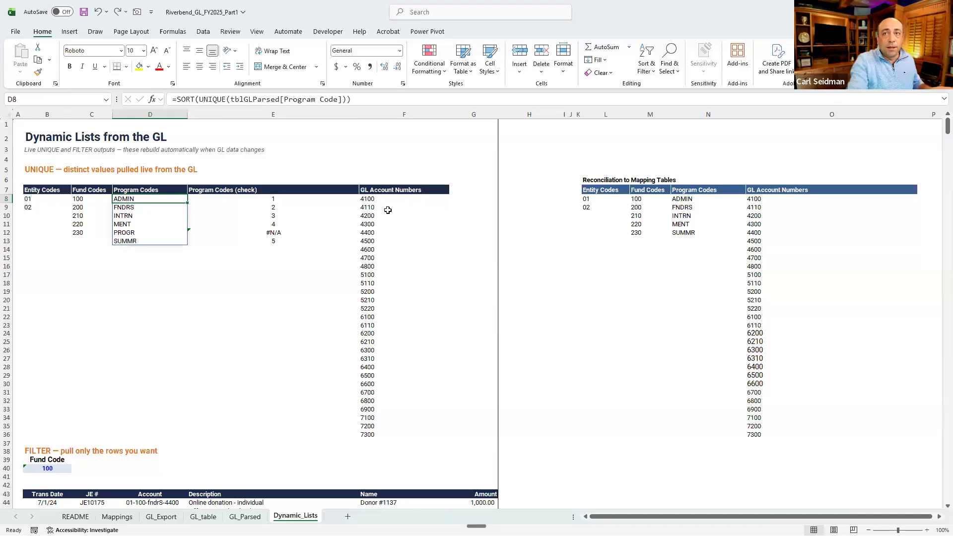
click(283, 233)
key(ctrl+z)
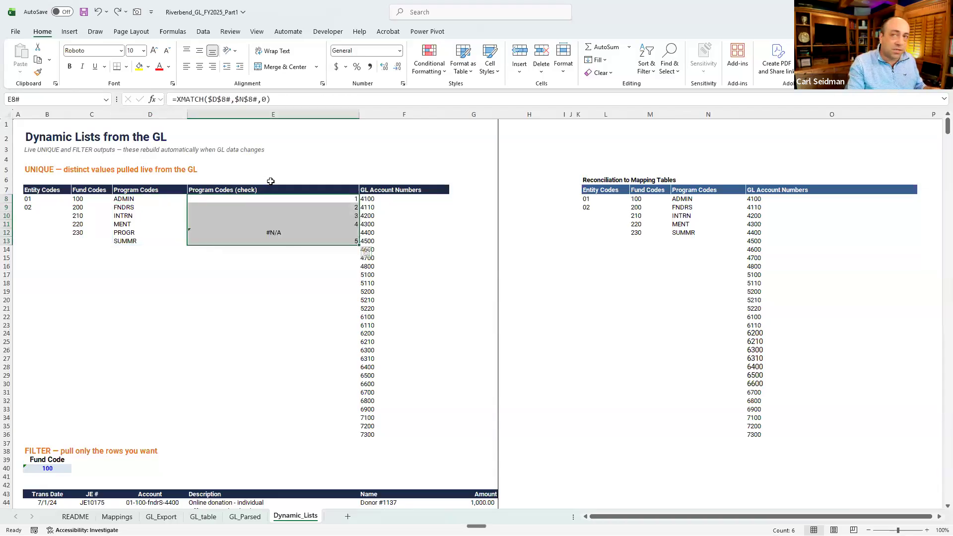
key(ctrl+y)
key(ctrl+y)
key(ctrl+z)
key(ctrl+y)
key(ctrl+z)
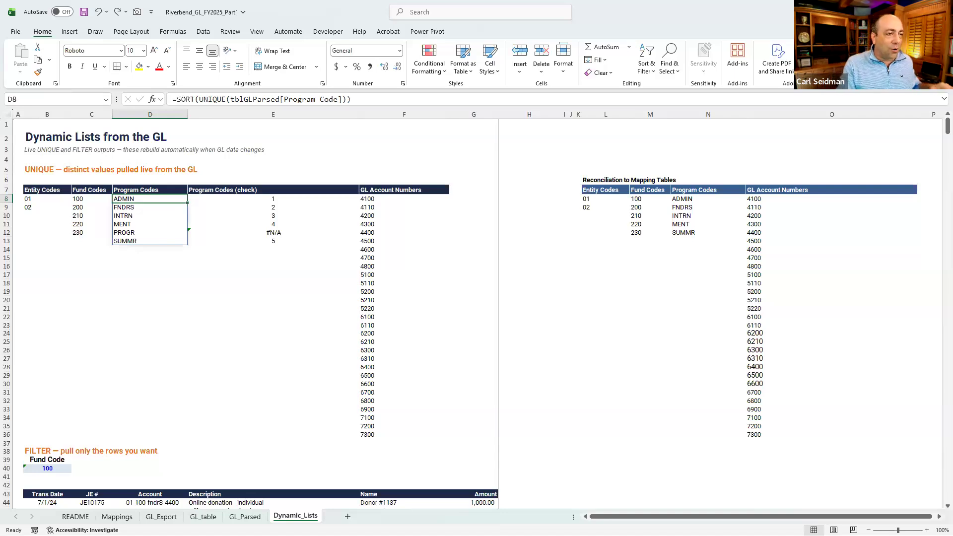
- Switch to the PowerPoint presentation and show the Polling Question #3 slide
key(alt+Tab)
click(456, 381)
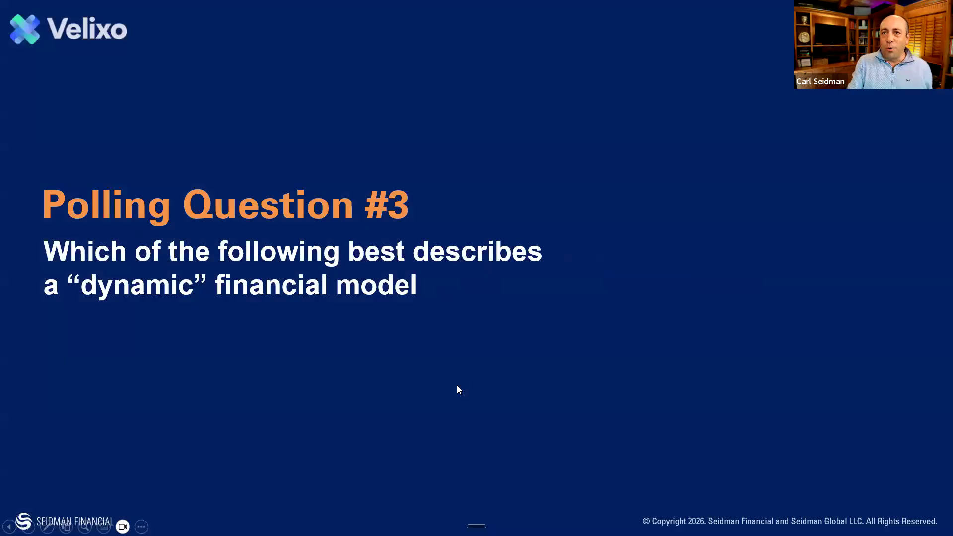
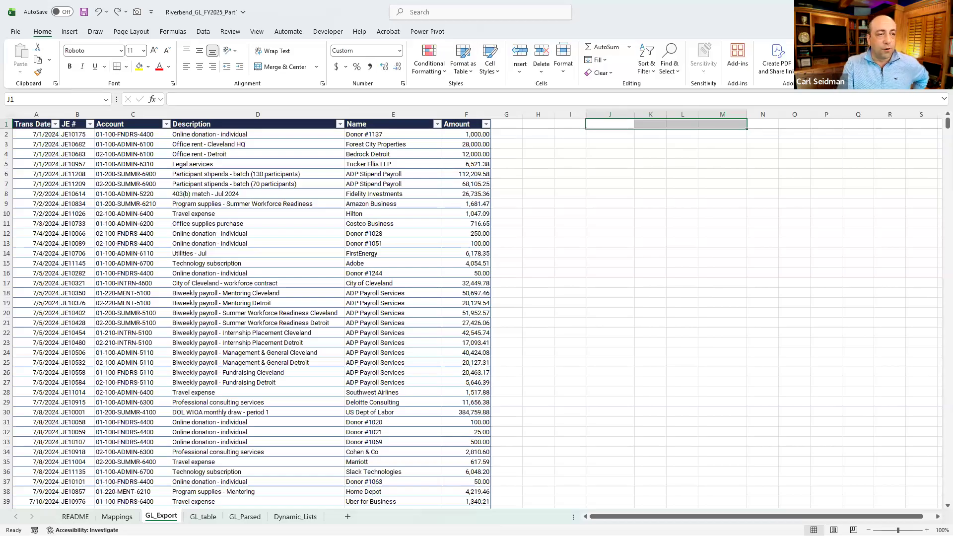
- Switch to the Riverbend_Model_Dynamic_Part2 workbook in Excel and highlight the Wholesale and Retail rows, followed by the Bus and Ind rows
key(alt+Tab)
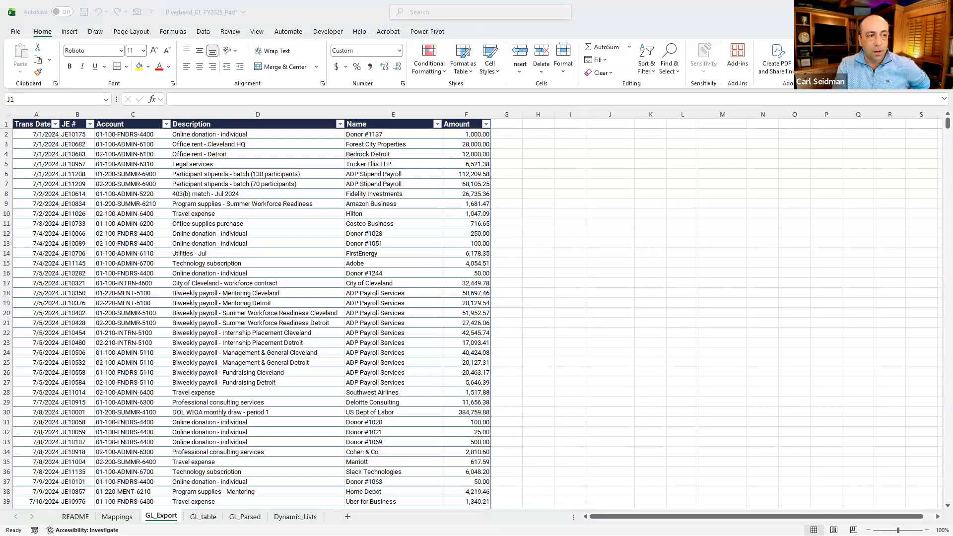
click(230, 462)
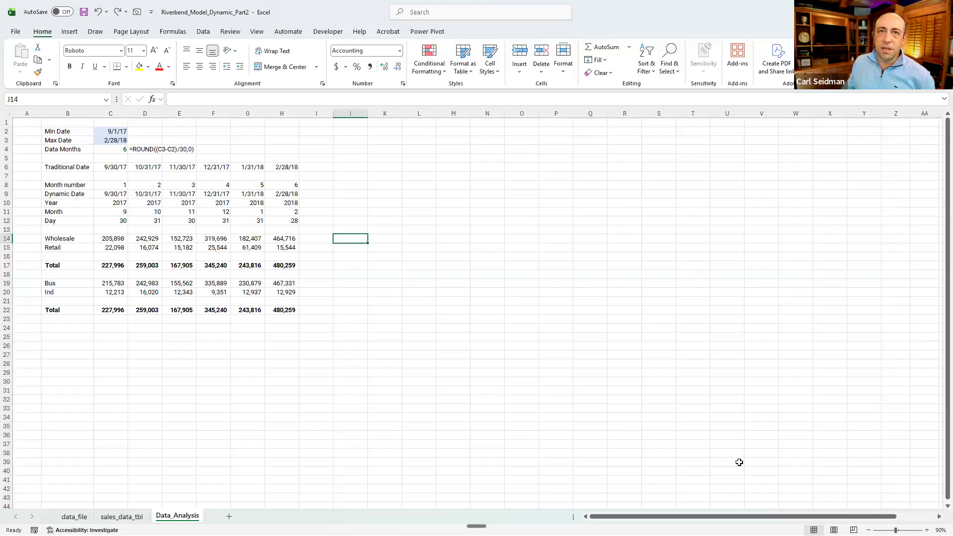
drag(10, 167, 10, 247)
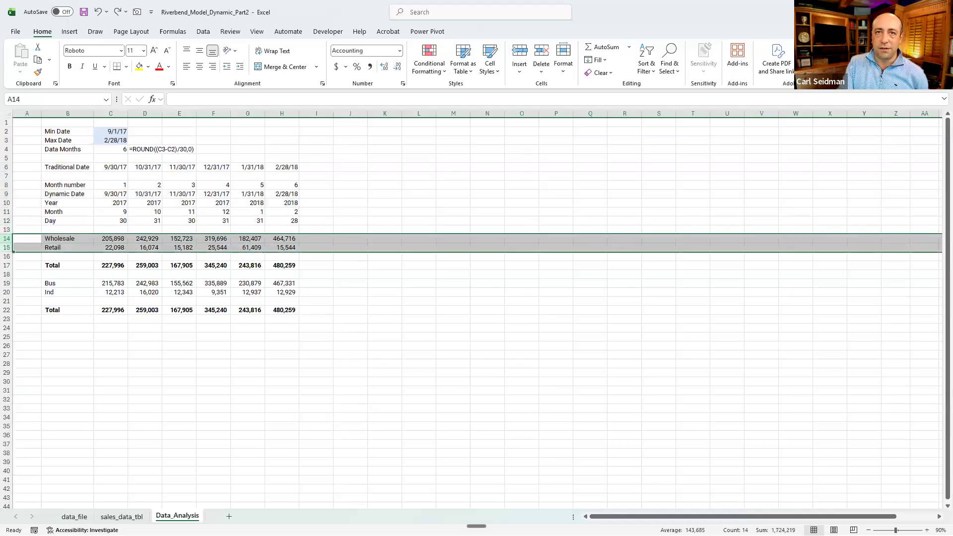
drag(7, 283, 8, 291)
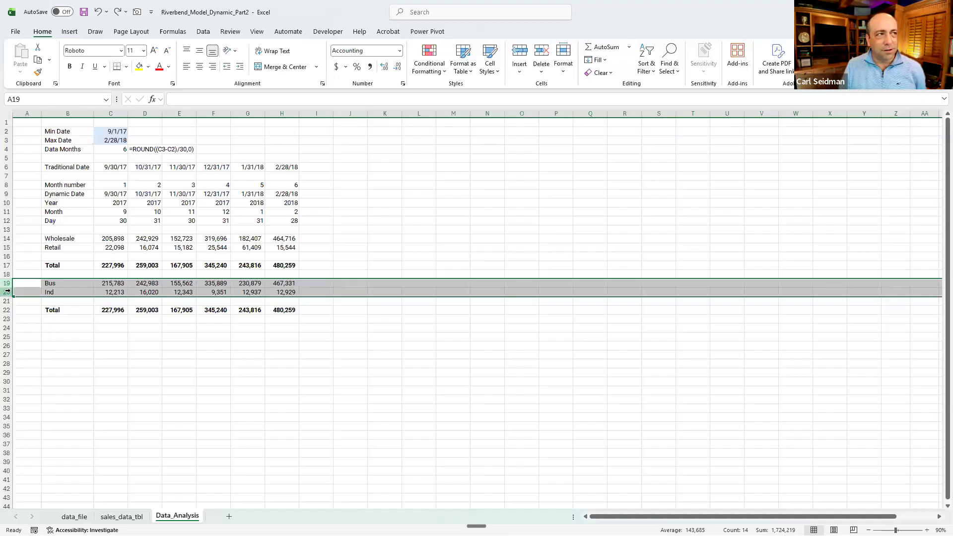
key(alt+Tab)
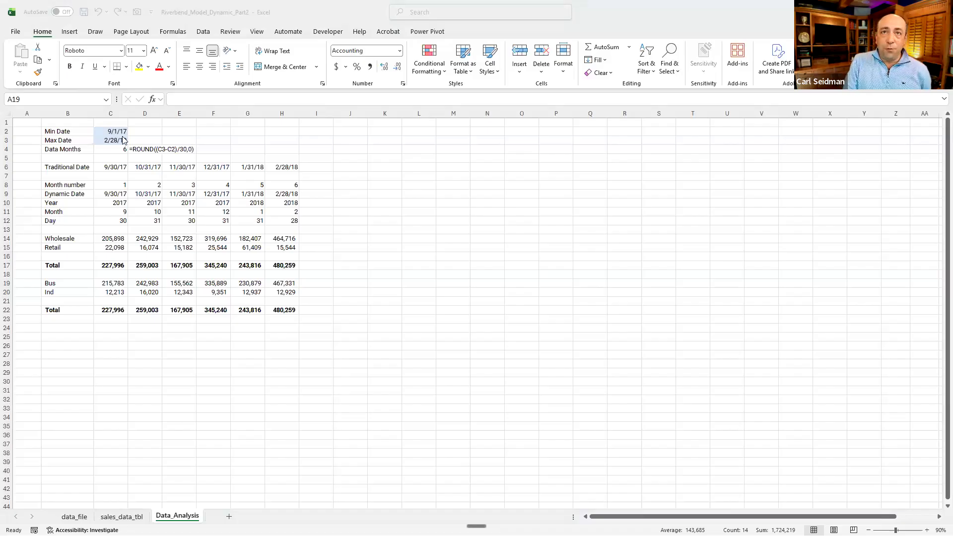
key(alt+Tab)
- Examine the Traditional Date formula in C6 argument by argument: the EOMONTH start date, the COLUMNS count and the -1 offset
click(113, 166)
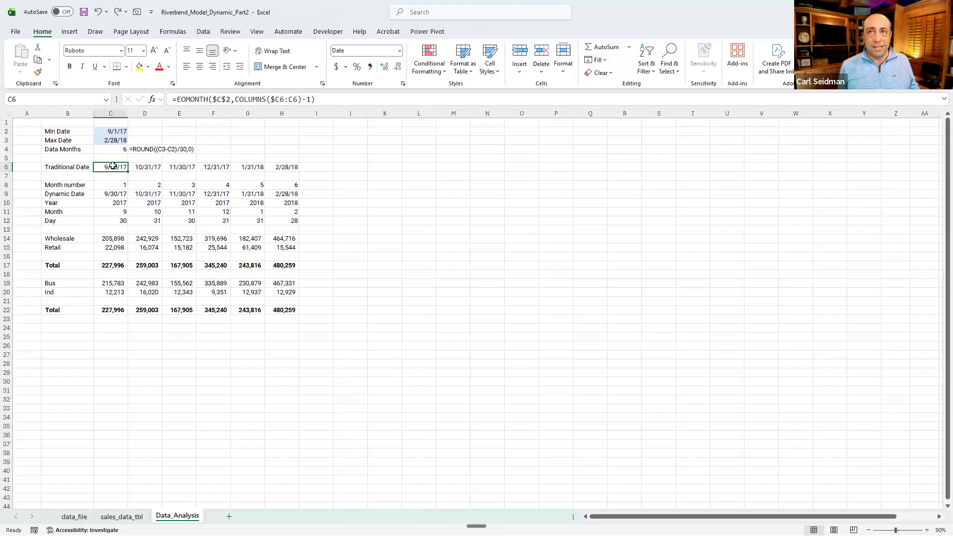
key(Right)
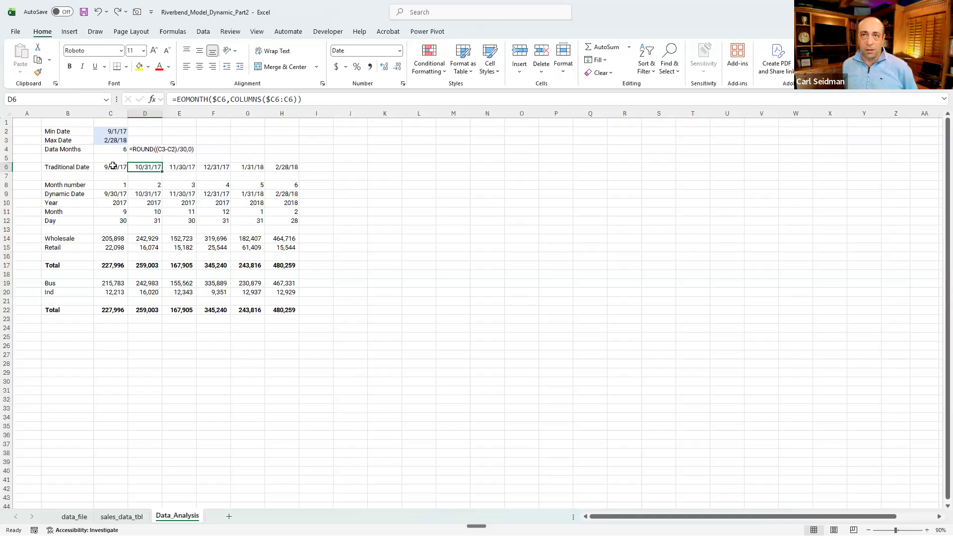
key(Left)
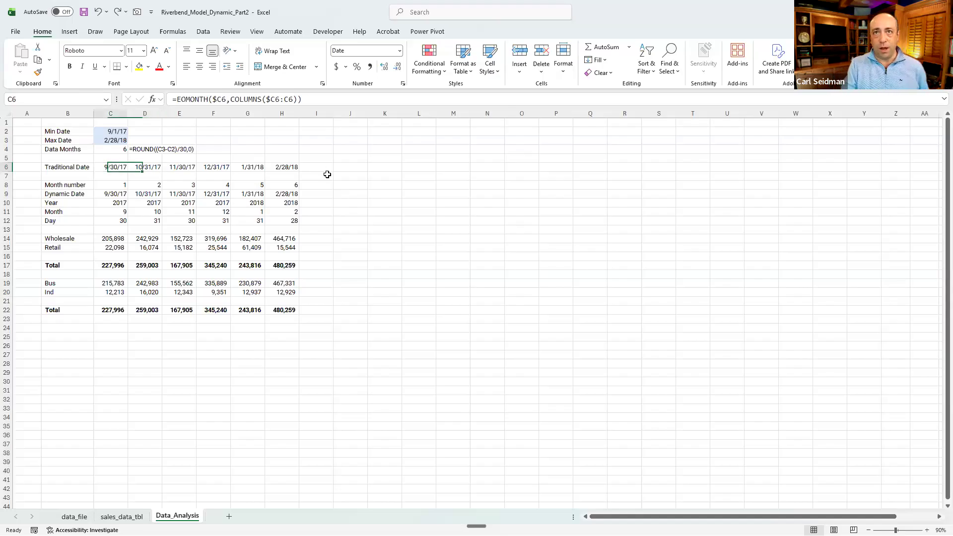
click(211, 100)
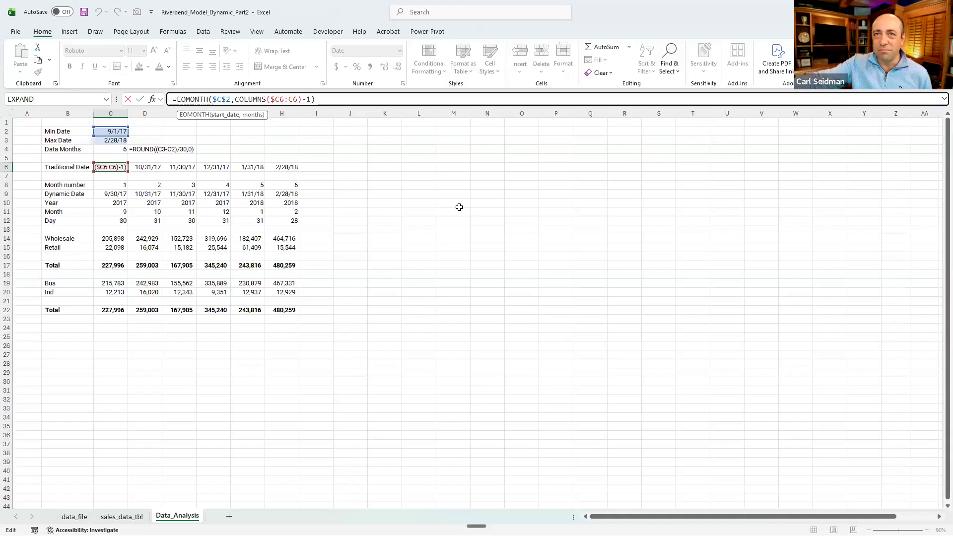
click(236, 99)
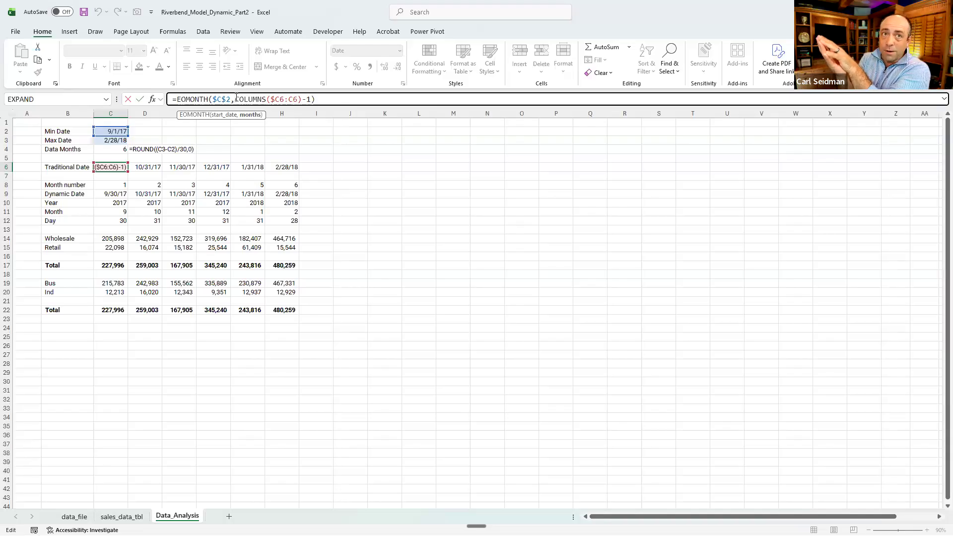
drag(236, 98, 301, 99)
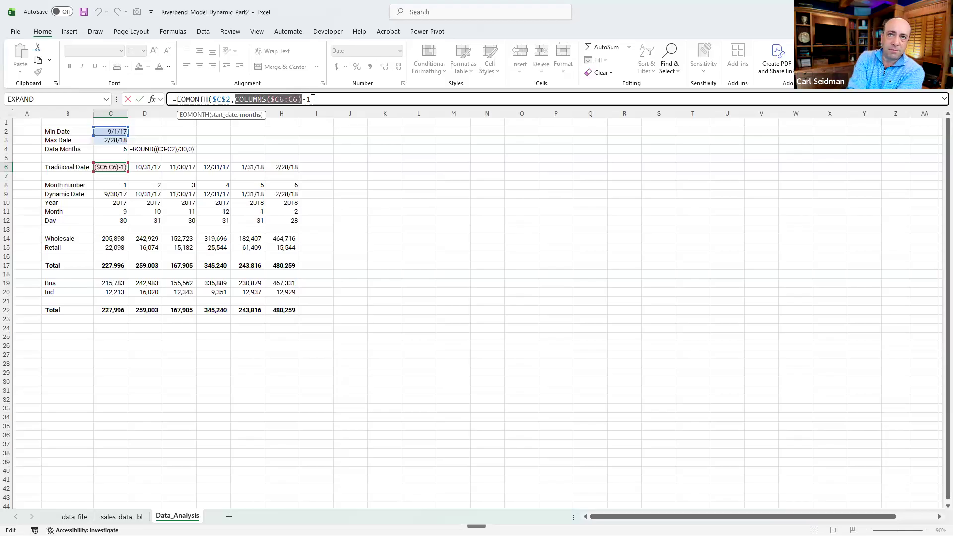
drag(311, 99, 303, 99)
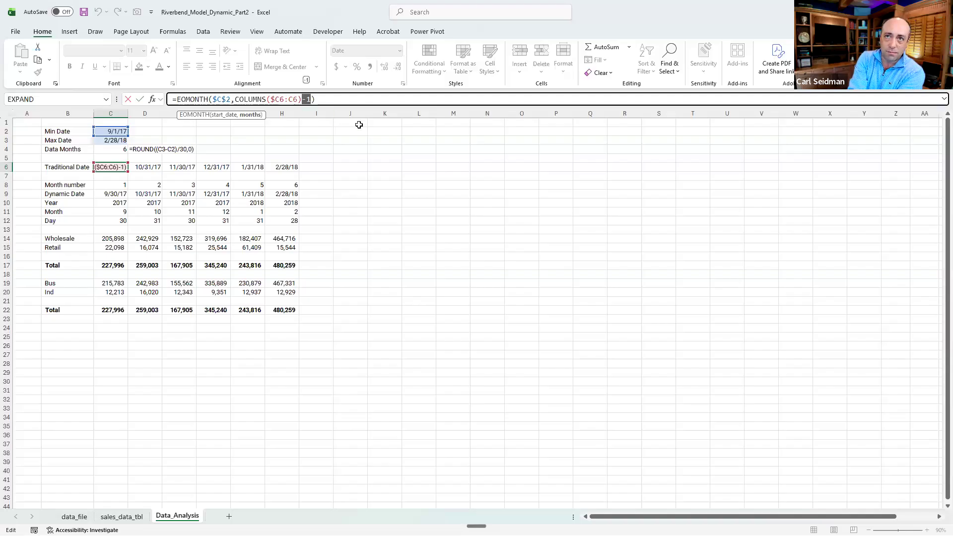
drag(234, 100, 310, 97)
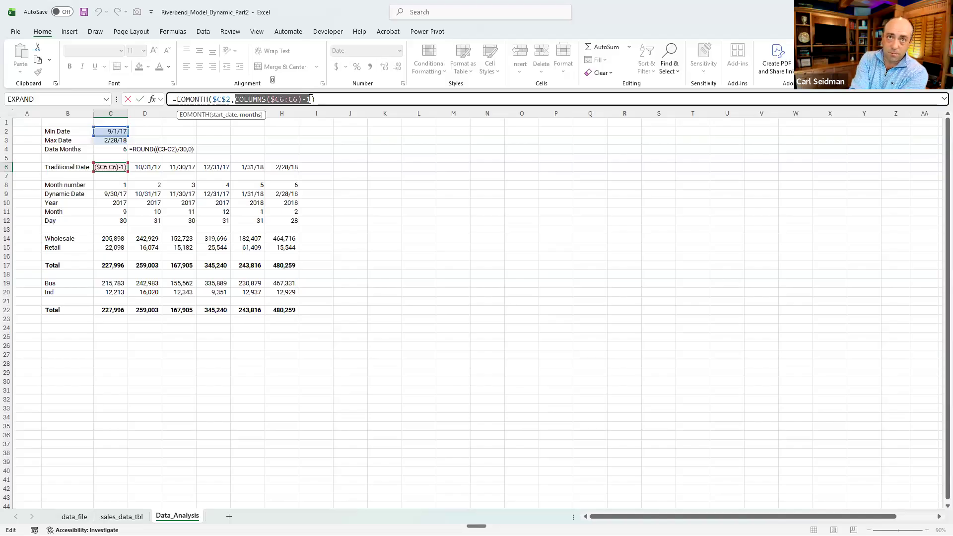
key(Escape)
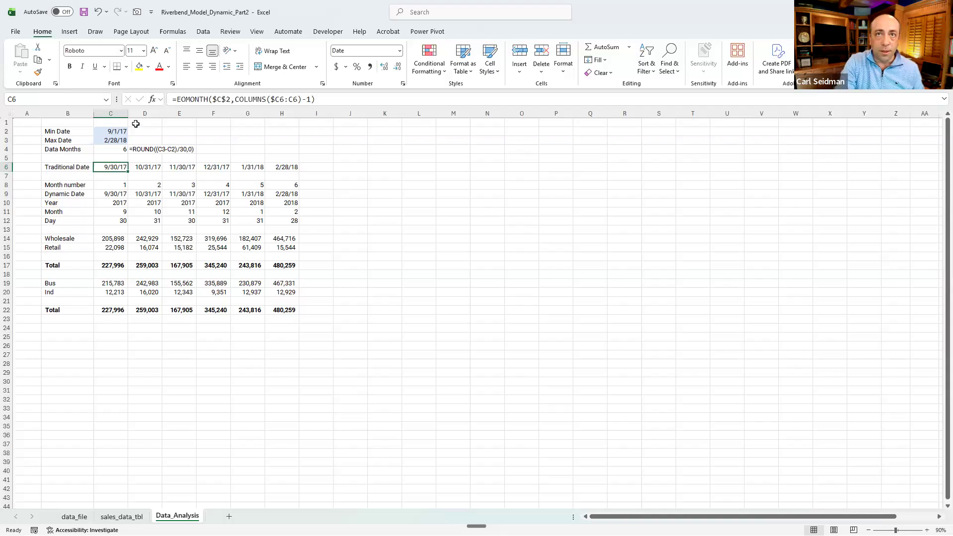
- Try replacing the Min Date formula in C2 with a hardcoded 9/15/2017, and undo both changes
click(119, 130)
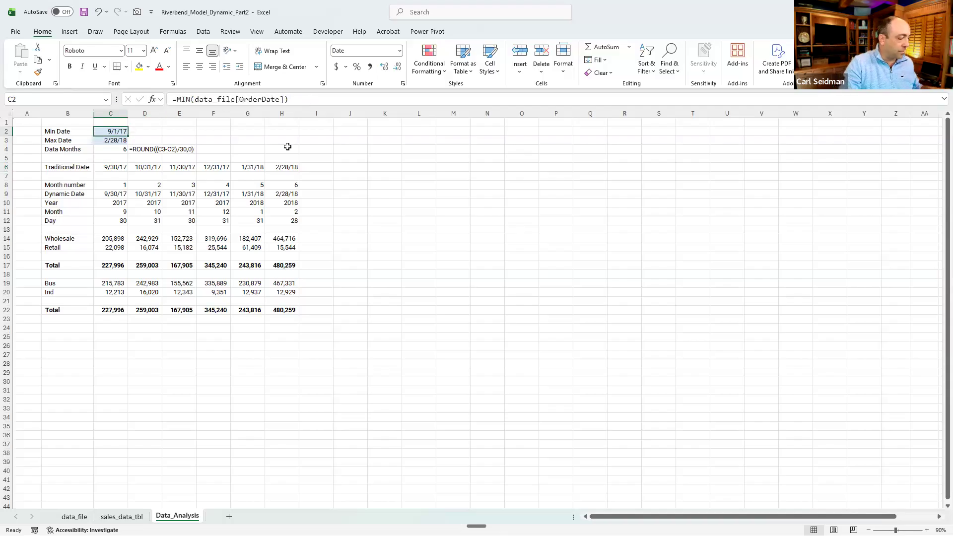
key(ctrl+c)
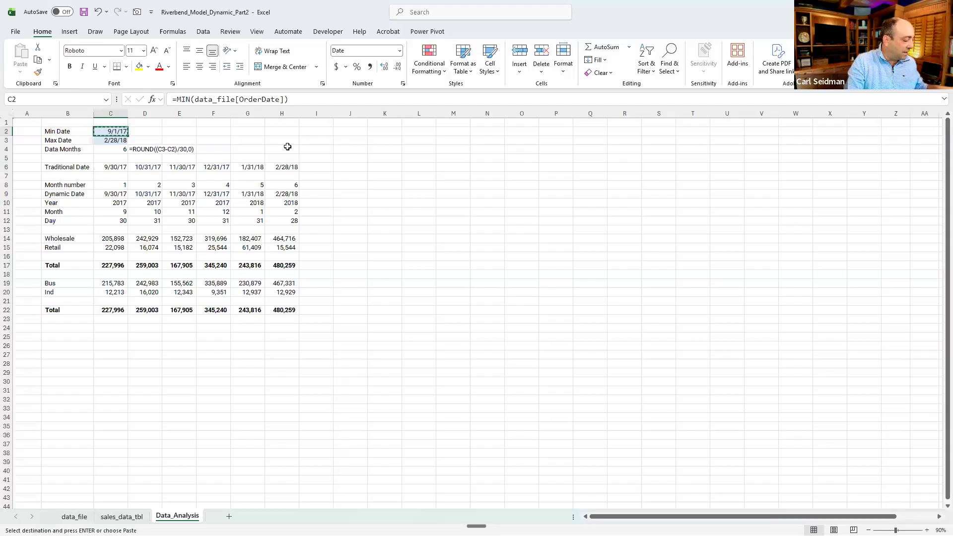
key(ctrl+alt+v)
key(v)
key(Return)
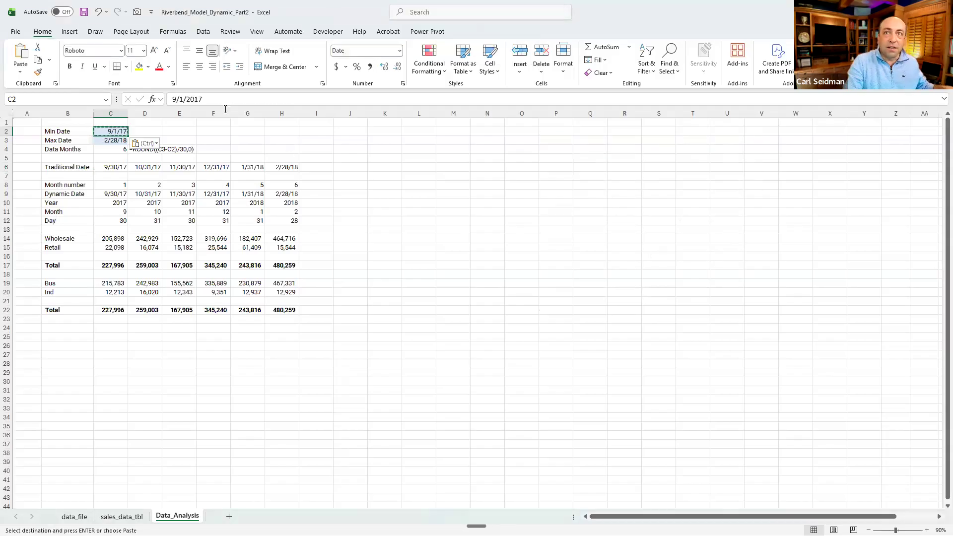
click(185, 99)
text(5)
key(Return)
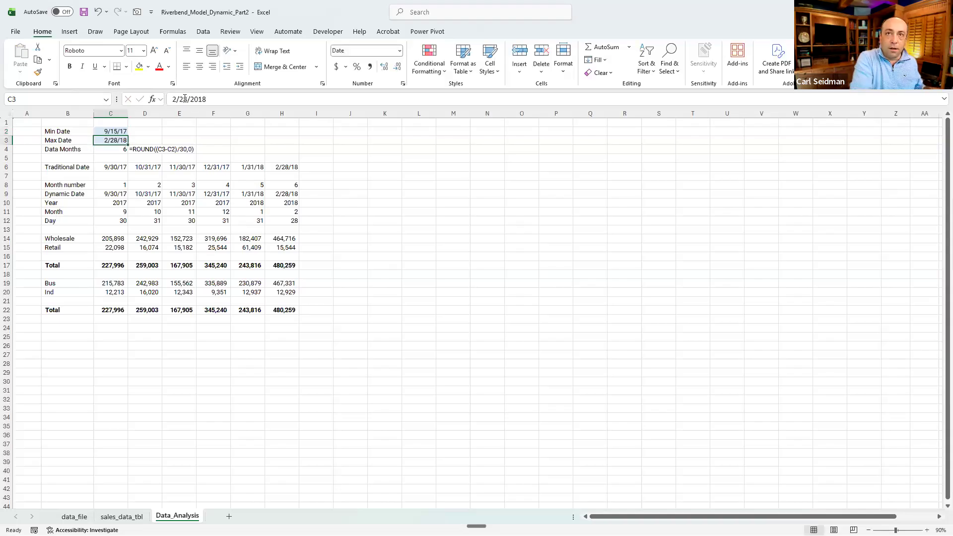
key(ctrl+z)
key(ctrl+z)
key(ctrl+c)
key(Escape)
- Compare the EOMONTH formulas across the Traditional Date row from C6 to H6 to see how the COLUMNS range expands
click(117, 169)
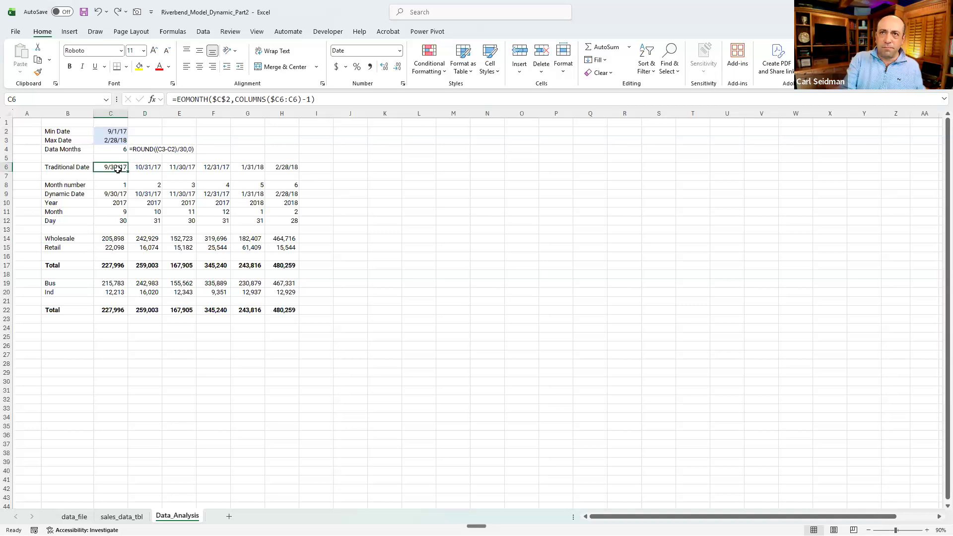
key(Right)
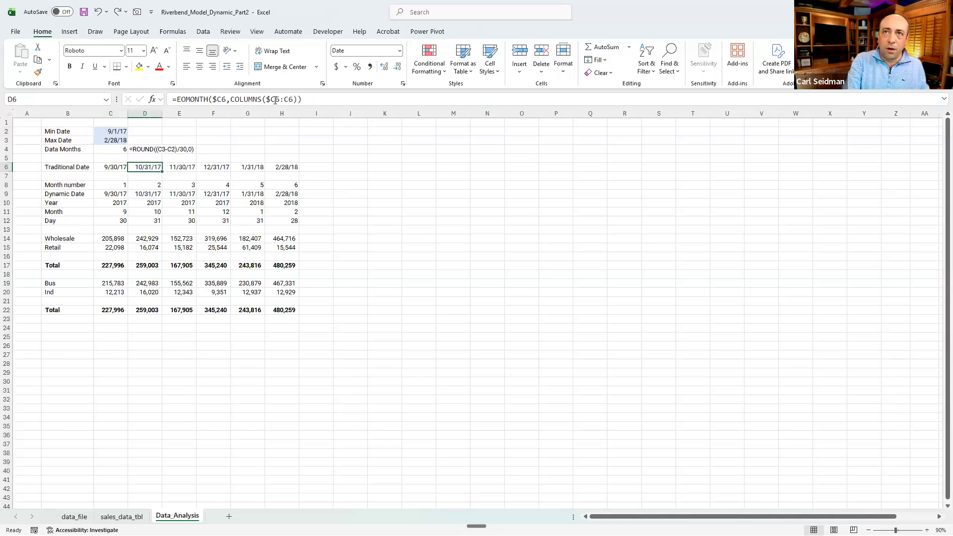
key(Right)
key(Right)
key(Right)
key(Right)
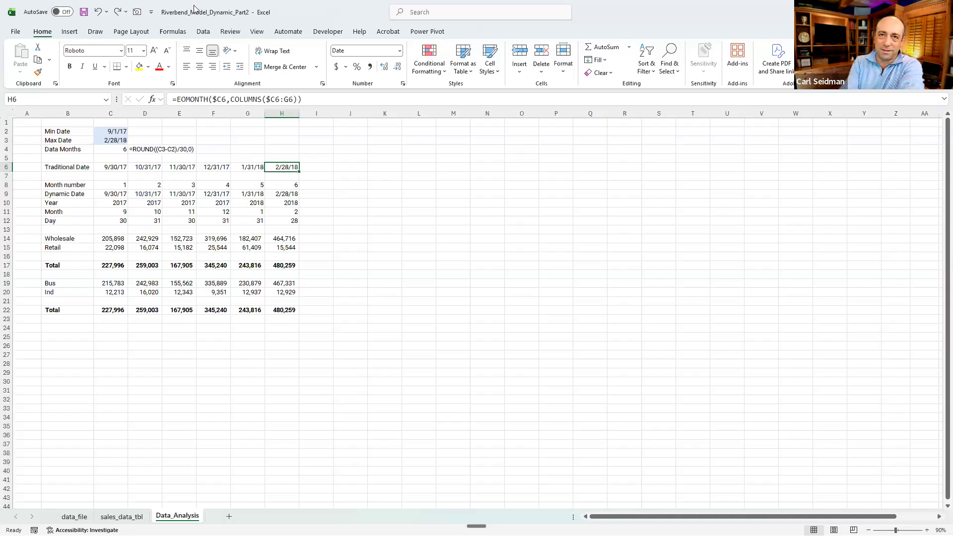
- Highlight the dynamic date block in rows 8 to 12 and inspect the arguments of the SEQUENCE formula in C8
drag(7, 184, 10, 222)
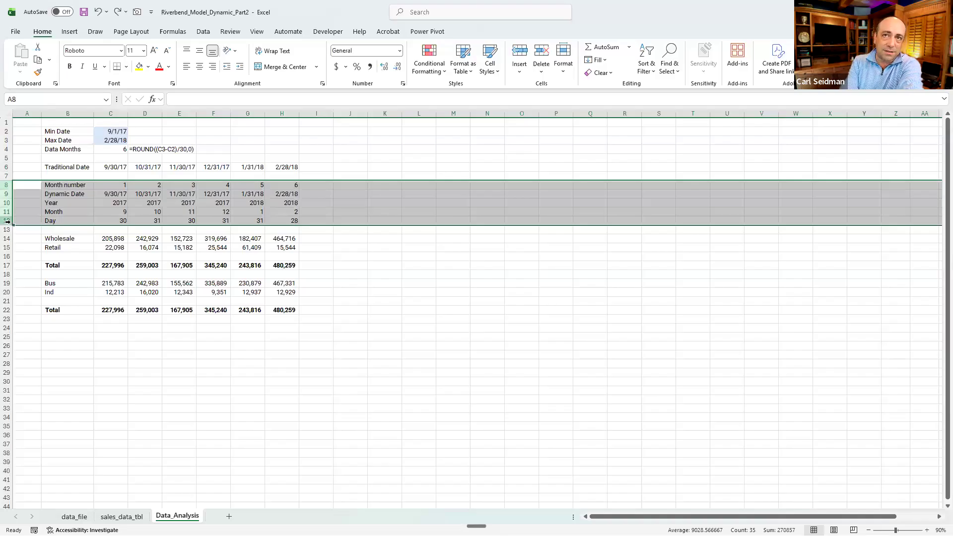
click(118, 185)
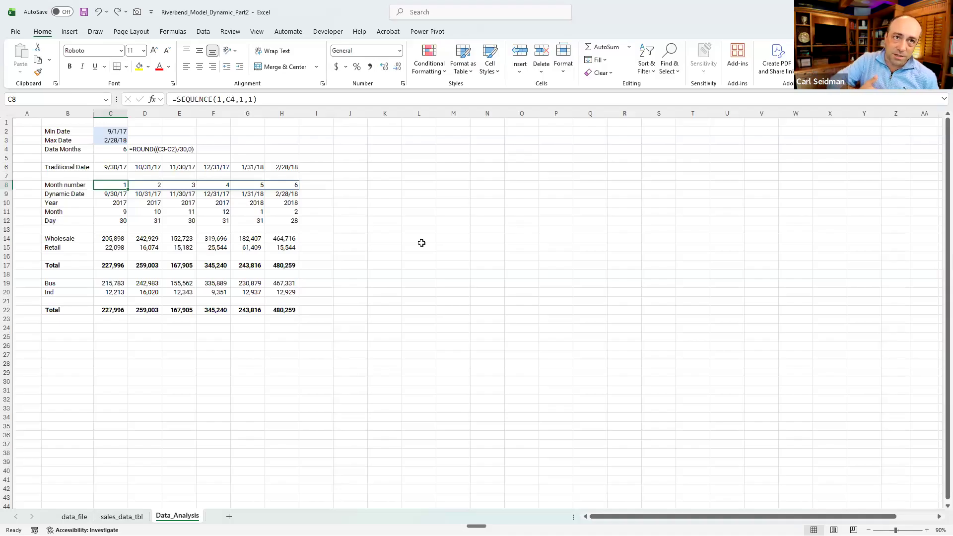
click(218, 99)
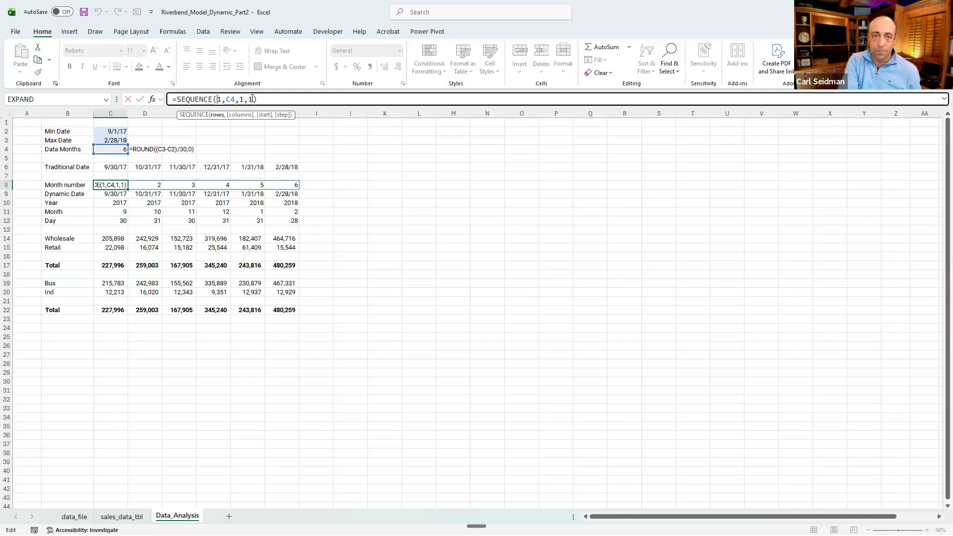
key(Return)
key(Up)
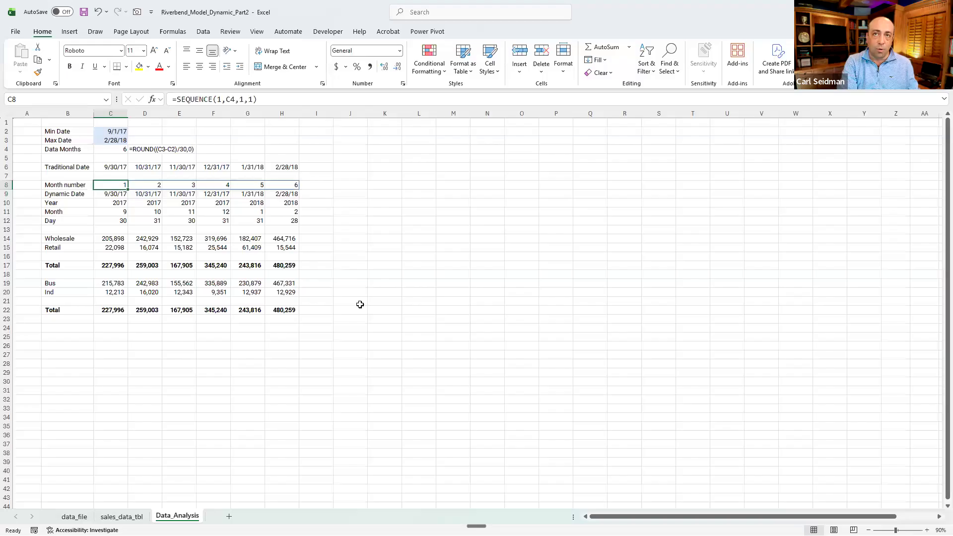
- Step through the Month number row between C8 and H8 to check how the single SEQUENCE formula spills
key(Right)
key(Right)
key(Right)
key(Right)
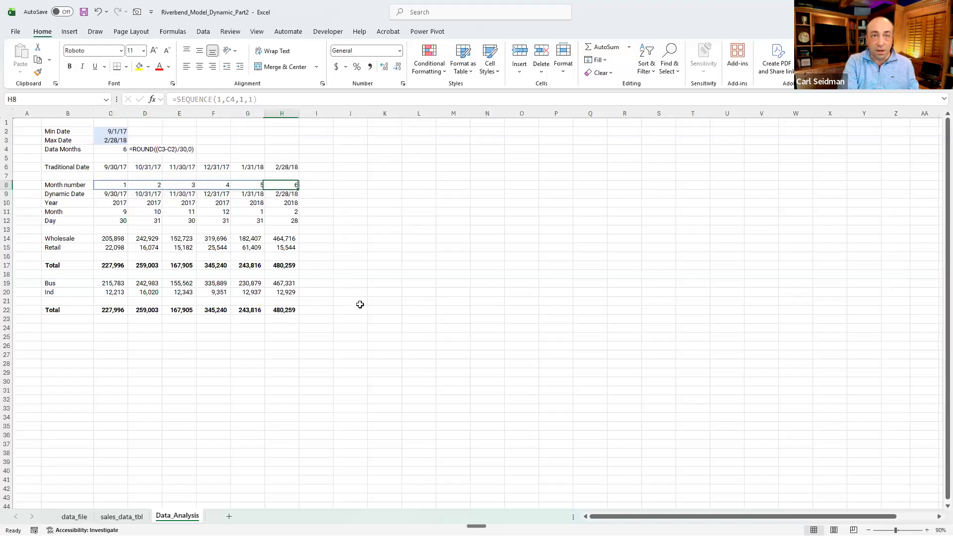
key(Left)
key(Left)
key(Left)
key(Left)
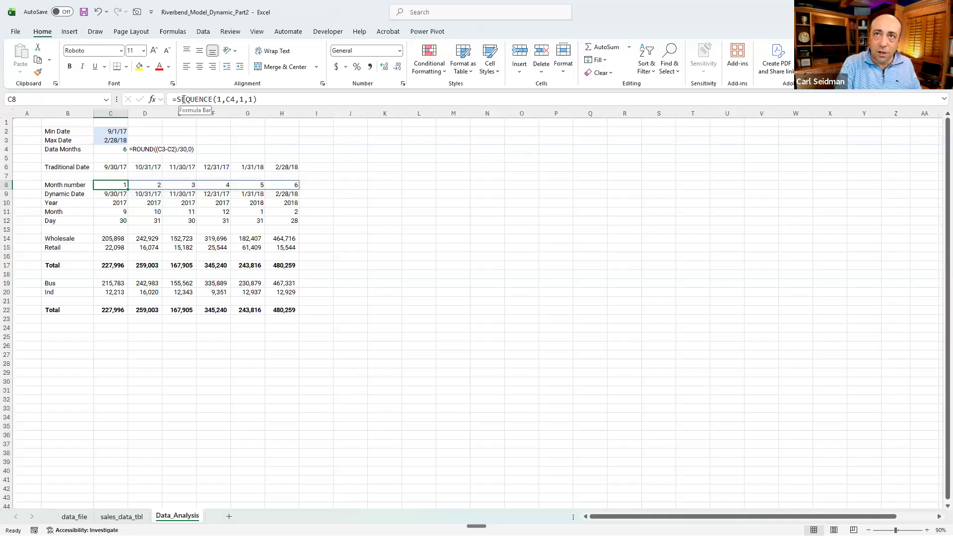
key(Right)
key(Right)
key(Right)
key(Right)
key(Right)
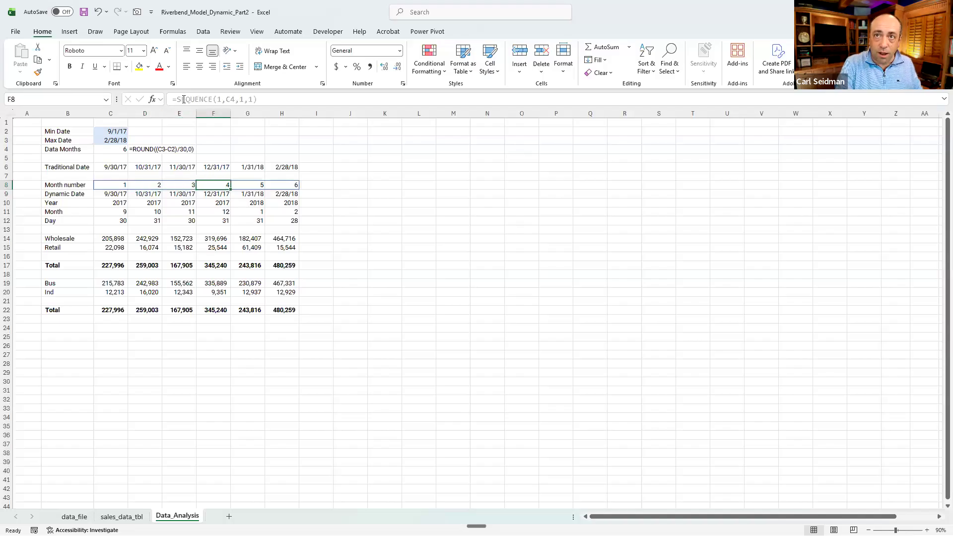
key(Left)
key(Left)
key(Left)
key(Left)
key(Left)
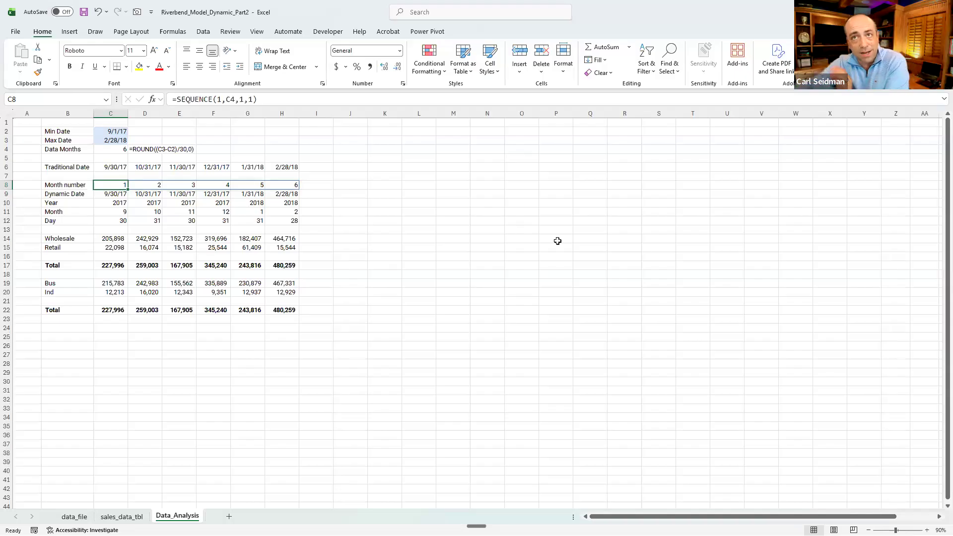
- Step across the spilled Month number cells in row 8 once more and return to the formula's source cell C8
key(Right)
key(Right)
key(Right)
key(Right)
key(Right)
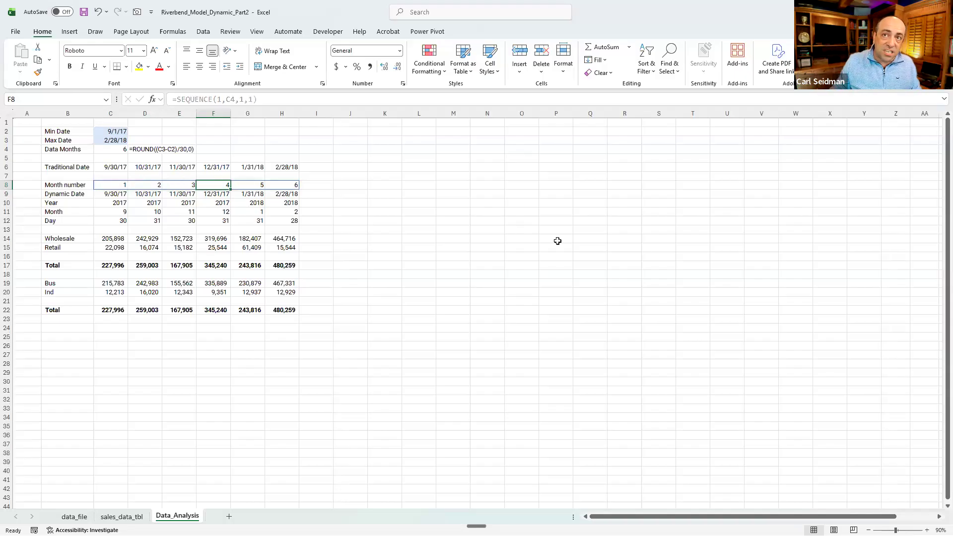
key(Left)
key(Left)
key(Left)
key(Left)
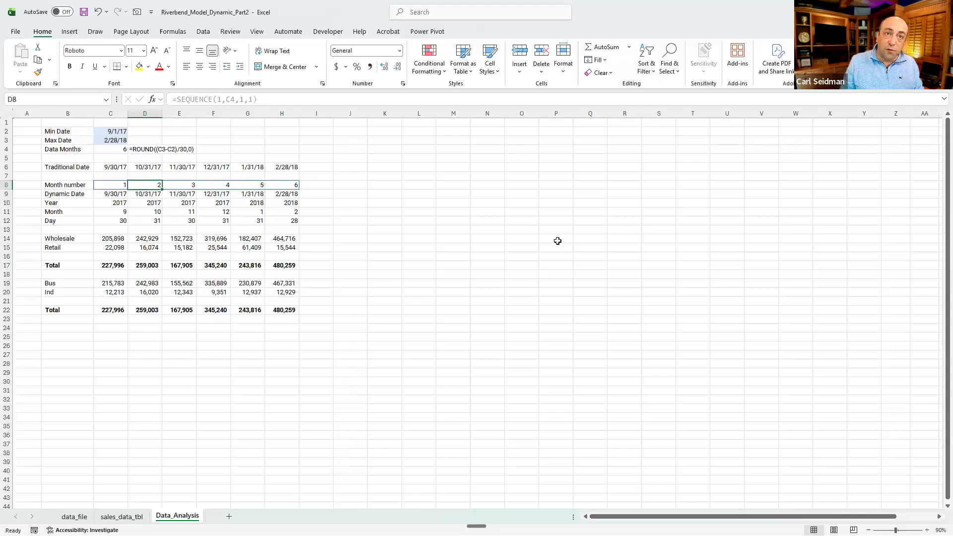
key(Left)
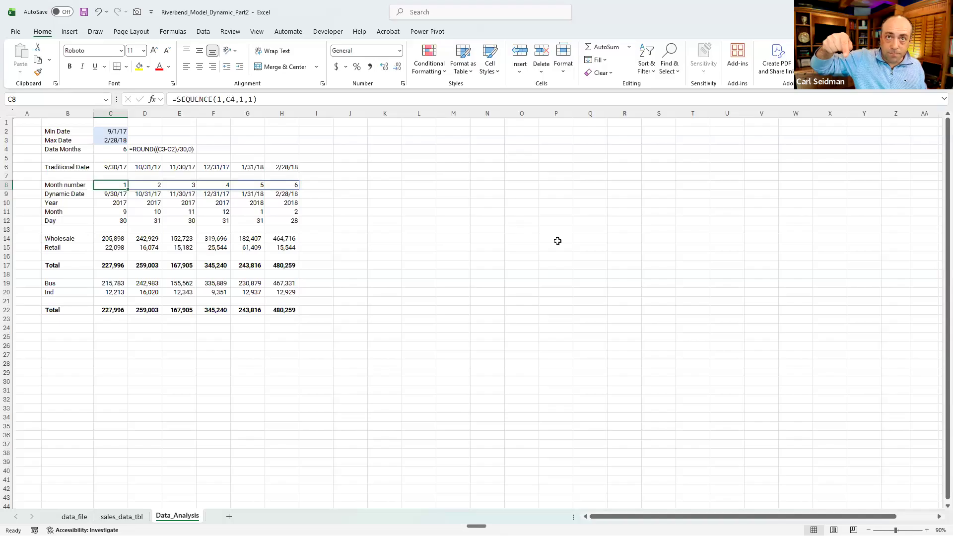
- Inspect the year, month and day arguments of the Dynamic Date formula in C9, leaving it unchanged
key(Down)
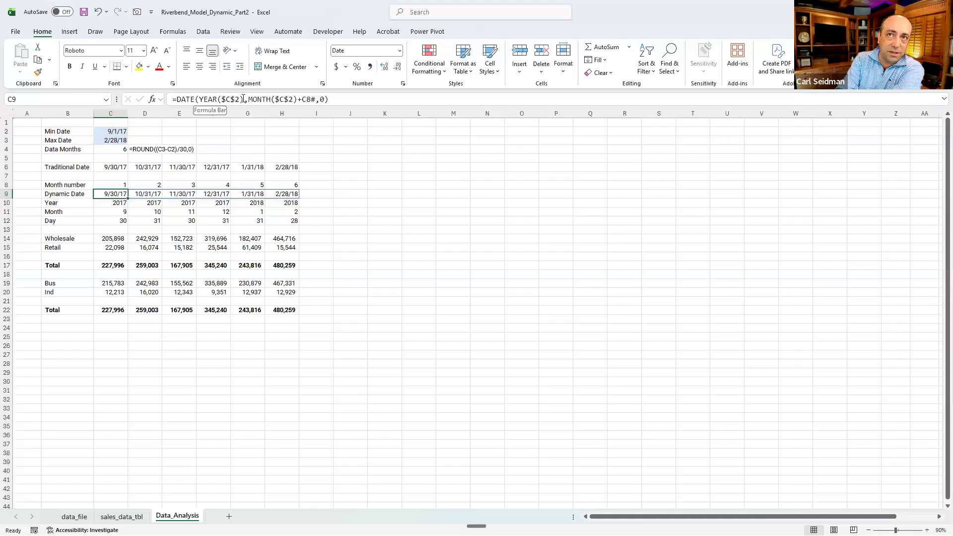
click(323, 99)
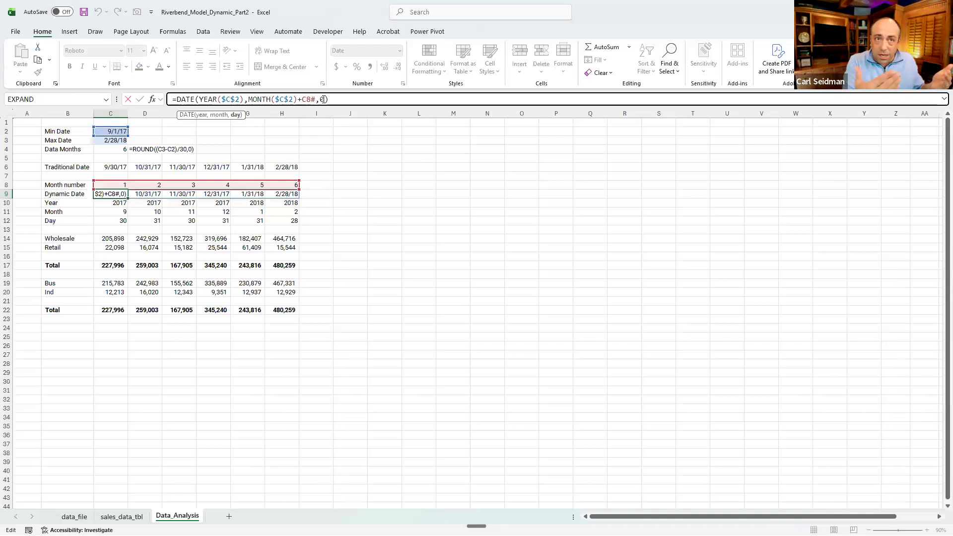
click(201, 101)
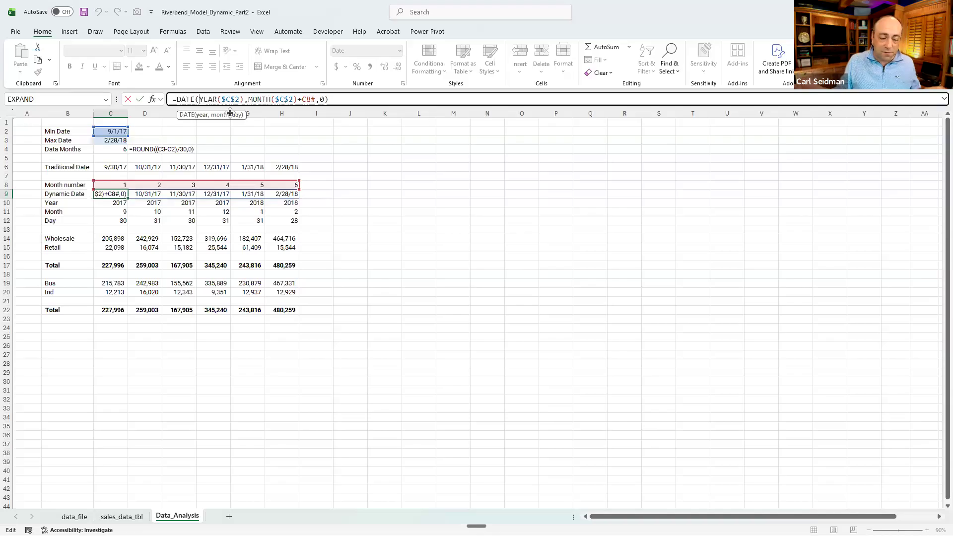
key(ctrl+Return)
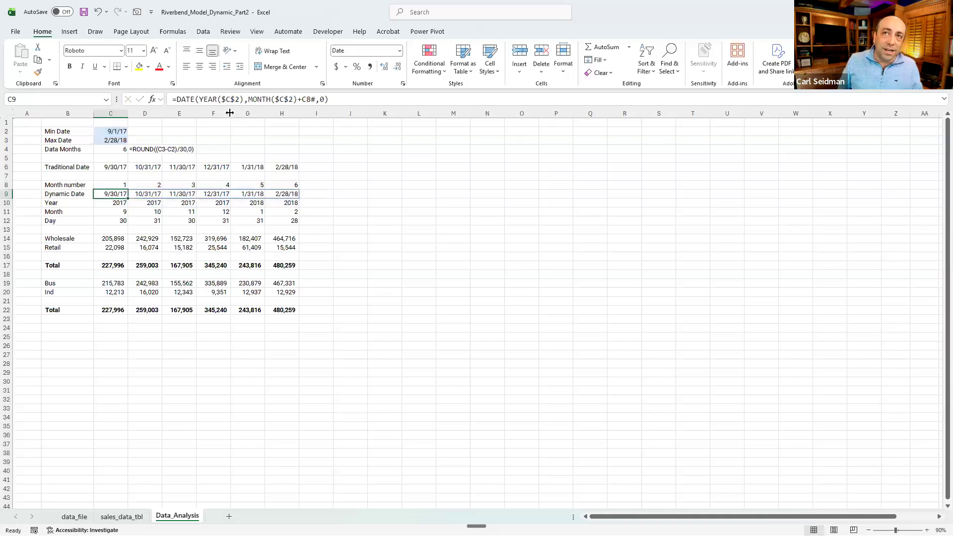
- Step through the spilled Dynamic Date cells from C9, and highlight rows 6 and 9 together to compare both date headers
key(Right)
key(Right)
key(Right)
key(Right)
key(Right)
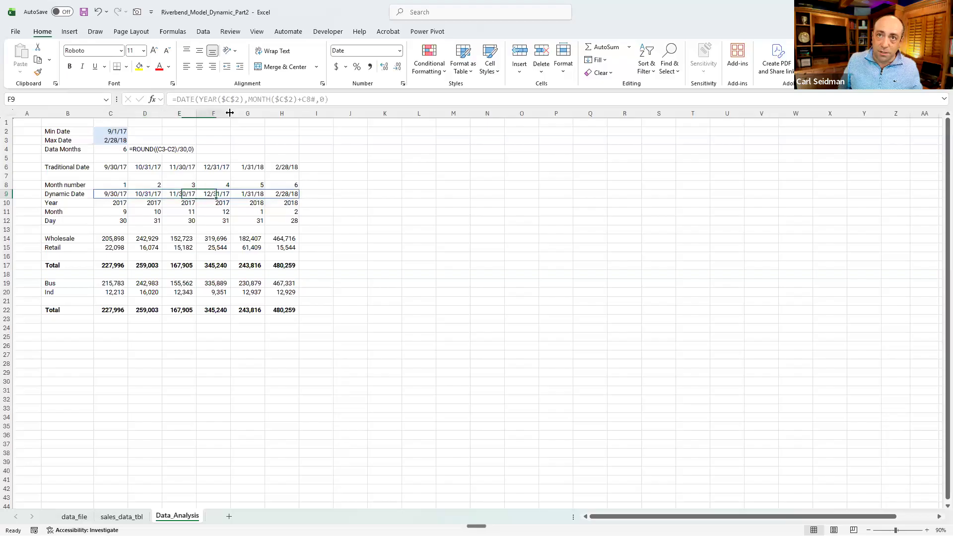
key(Left)
key(Left)
key(Left)
key(Left)
key(Left)
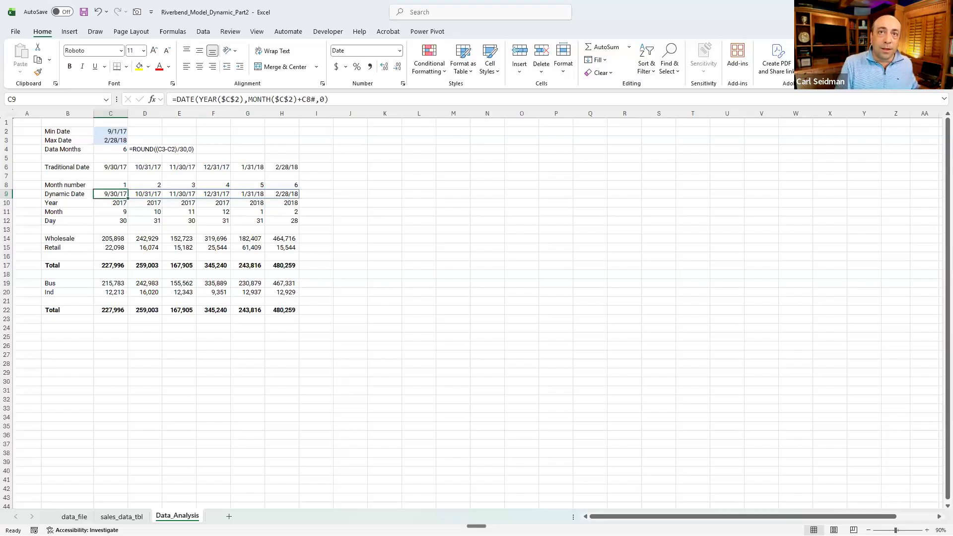
click(7, 167)
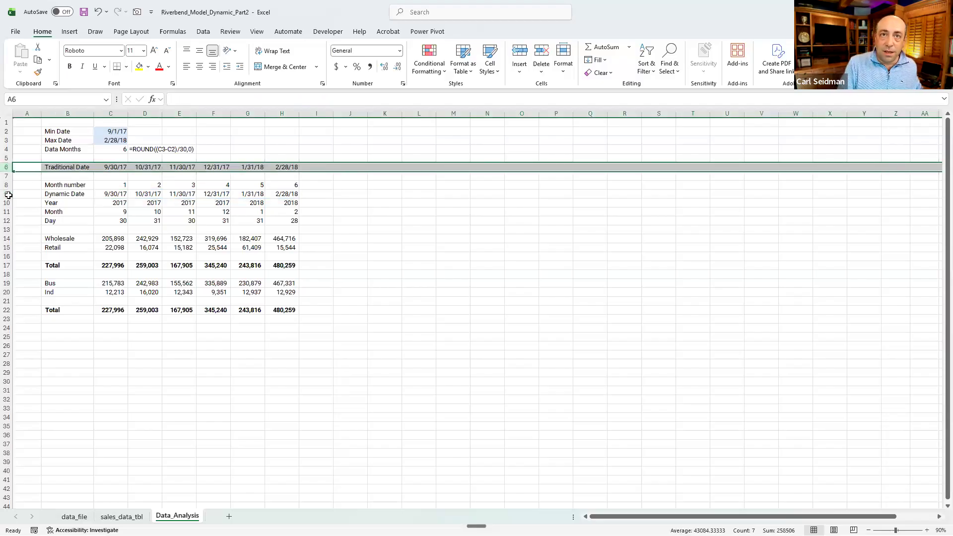
ctrl+click(7, 194)
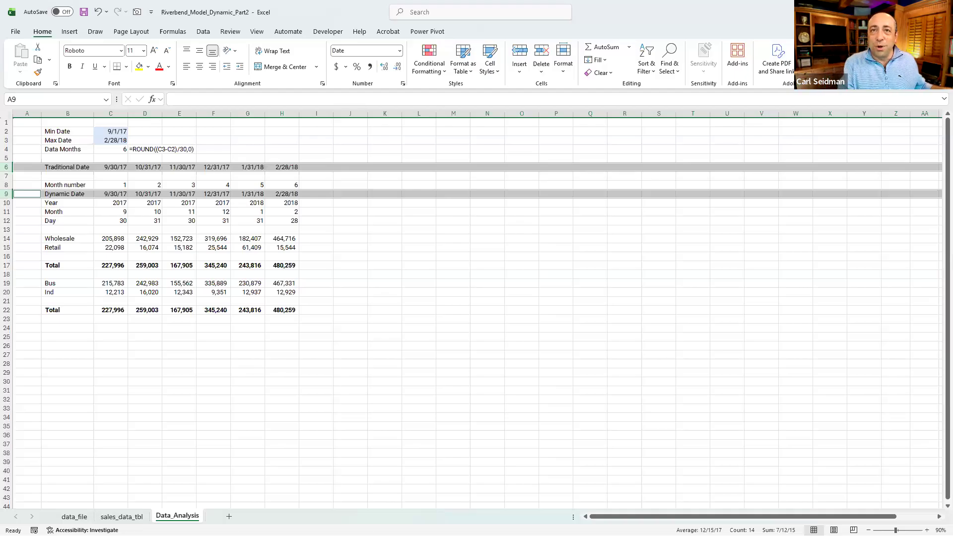
- Inspect the Min Date formula in C2, highlighting its OrderDate column reference, and leave the formula as it is
click(120, 133)
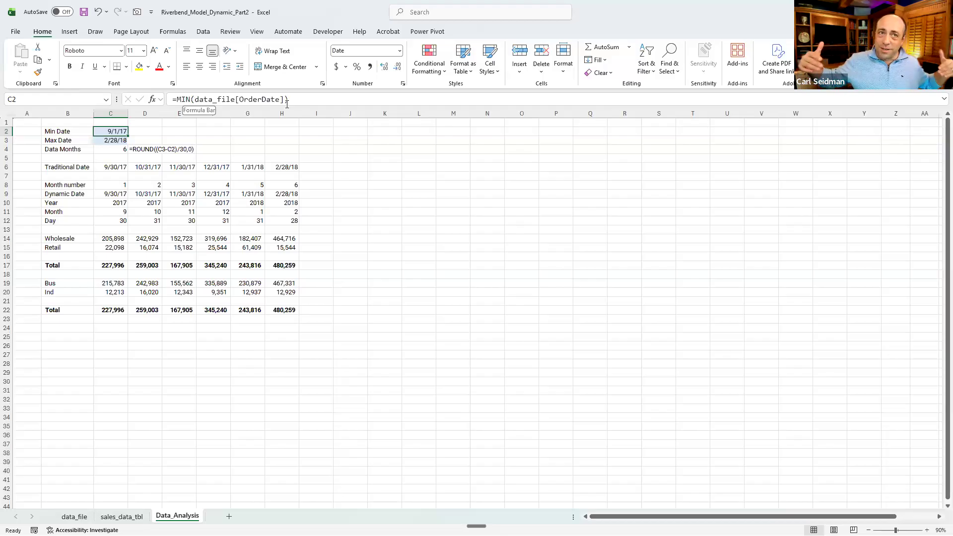
double_click(233, 100)
drag(235, 100, 285, 99)
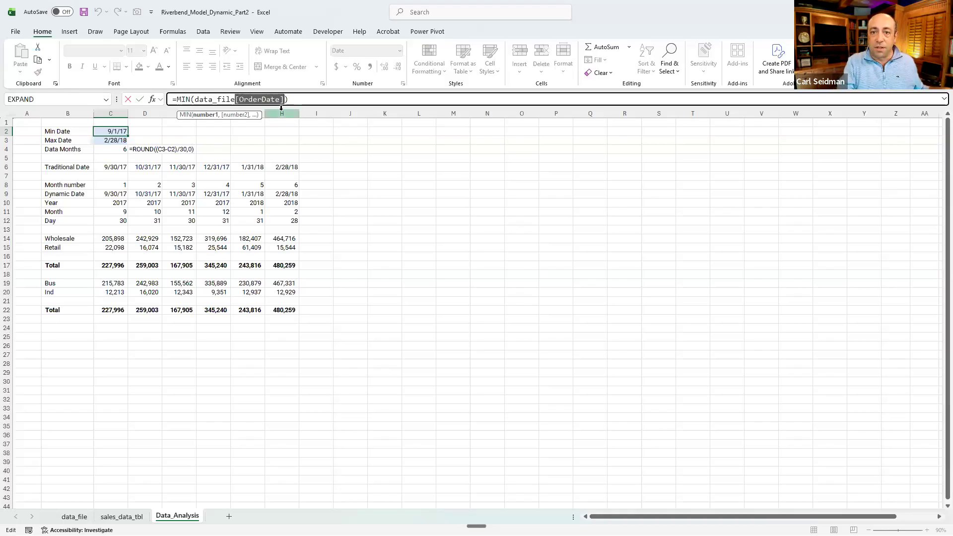
key(Escape)
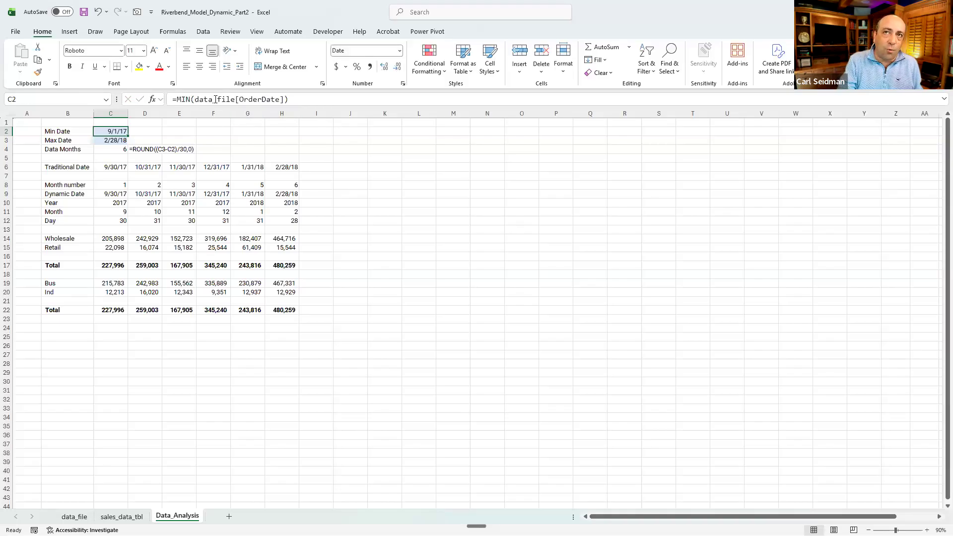
- Check which range the data_file table name refers to, and view its OrderDate column before returning to the Data_Analysis sheet
click(173, 31)
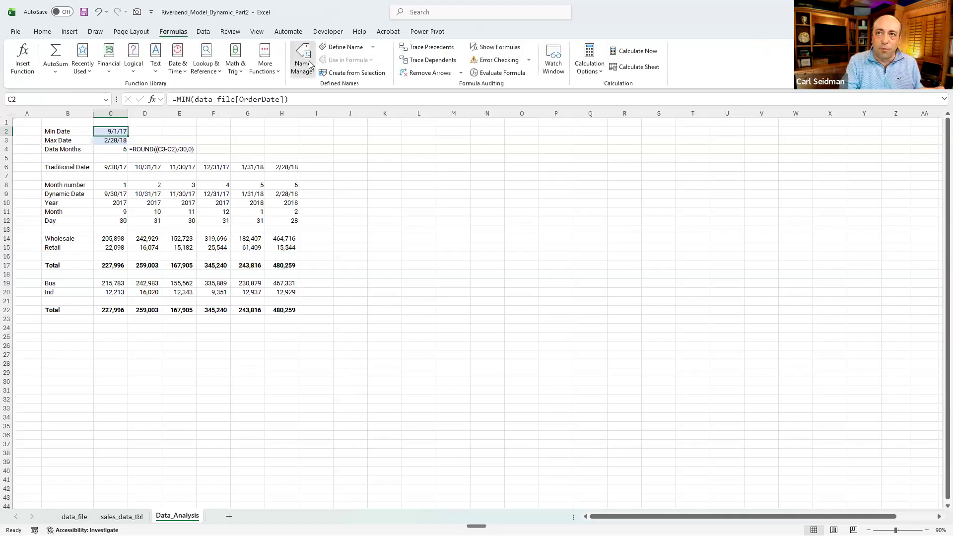
click(302, 60)
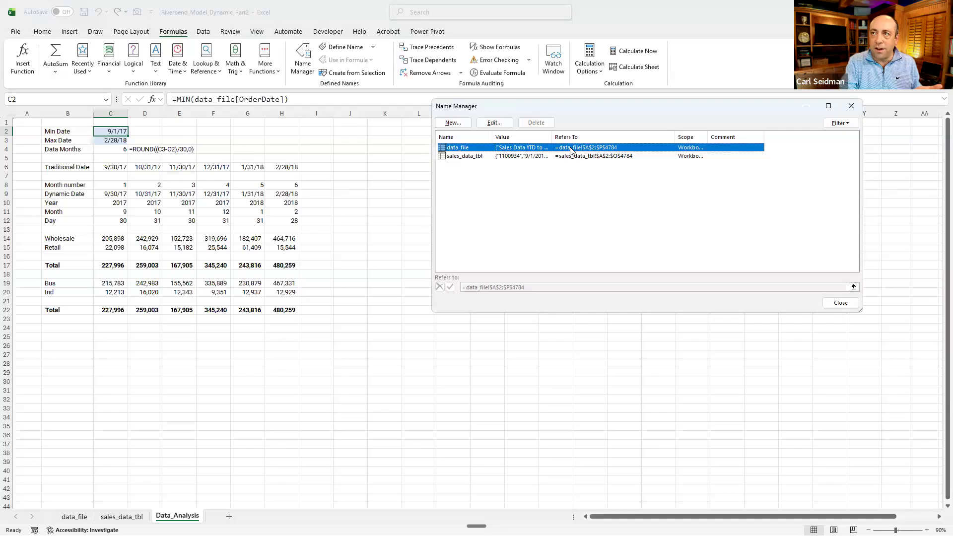
click(825, 304)
click(75, 516)
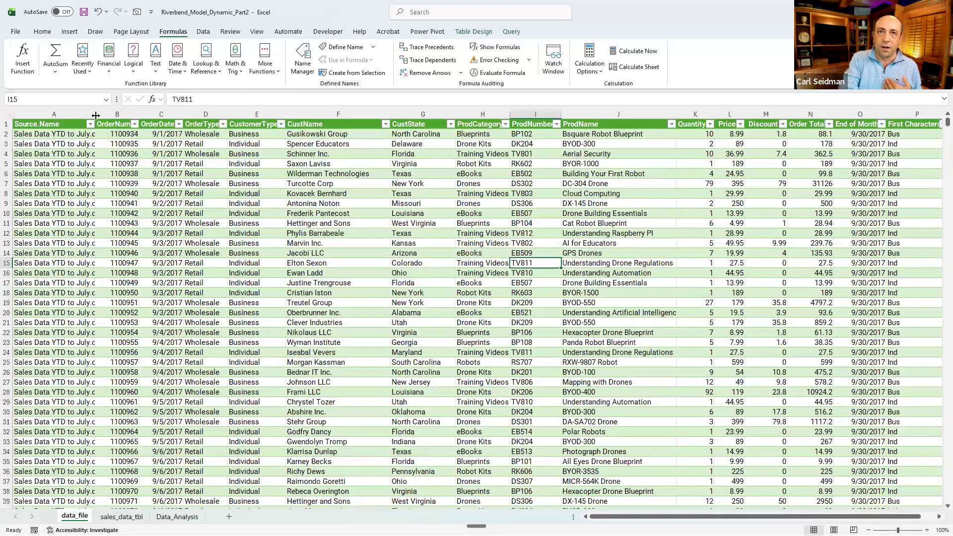
click(152, 115)
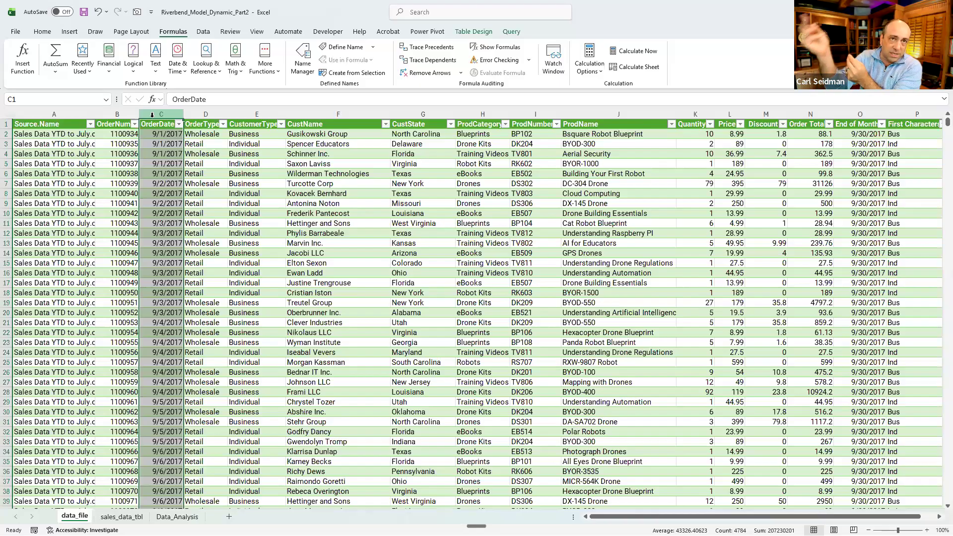
click(190, 517)
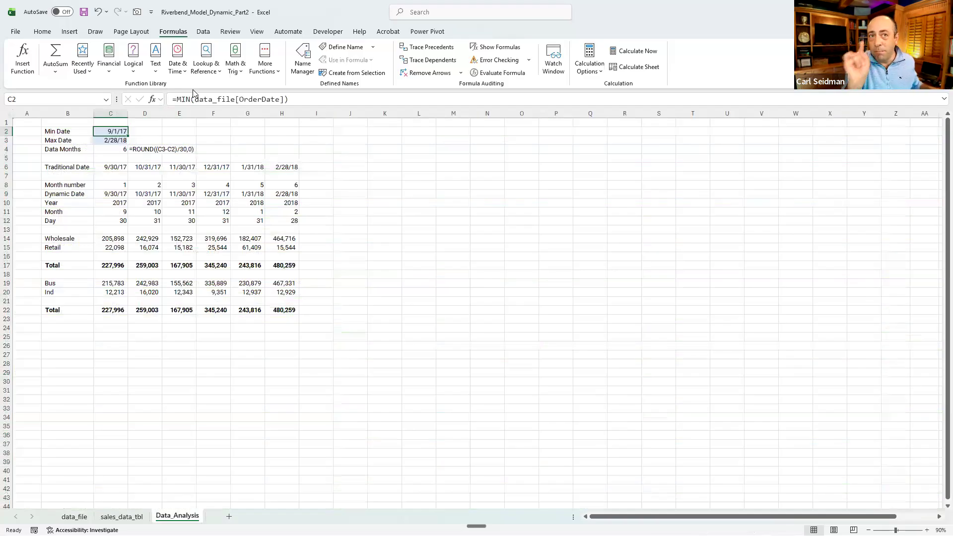
- Replace the hardcoded Max Date in C3 with the formula =MAX(data_file[OrderDate])
key(Return)
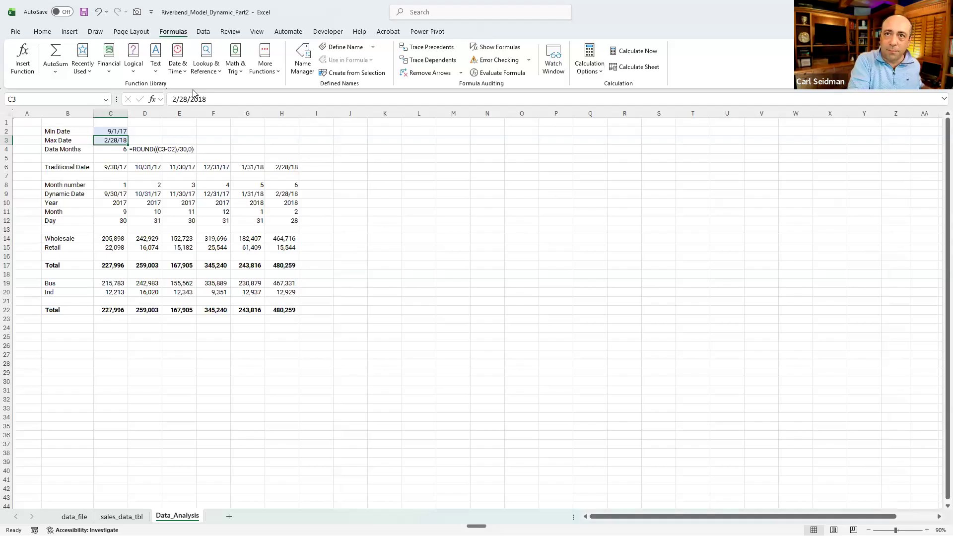
key(Return)
drag(301, 99, 104, 98)
key(Escape)
key(Return)
key(ctrl+apostrophe)
double_click(184, 99)
text(Max(data_file[OrderDate)
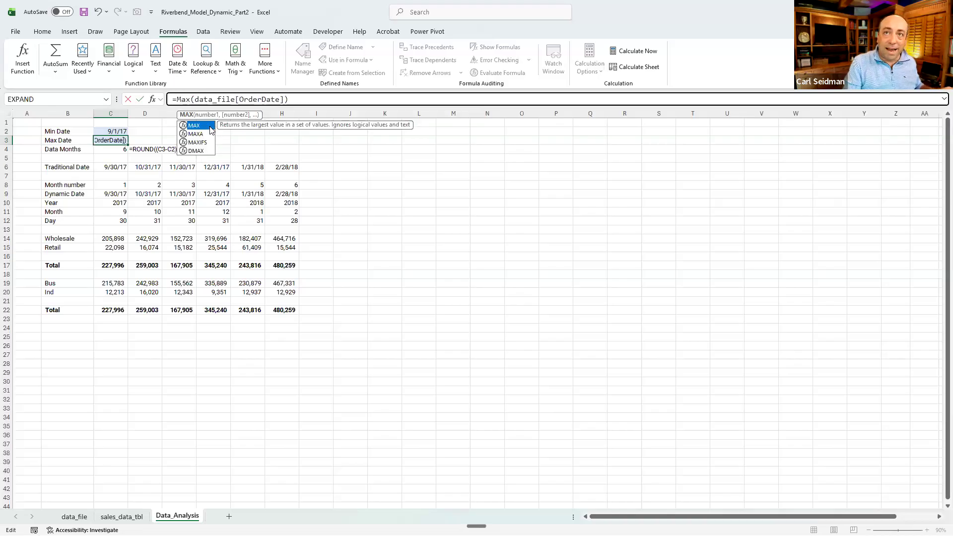
double_click(211, 130)
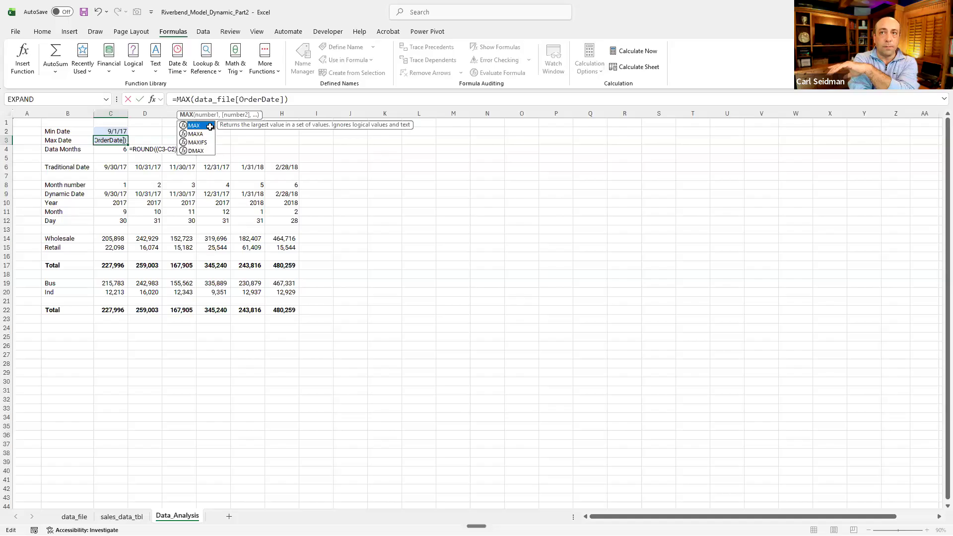
key(Return)
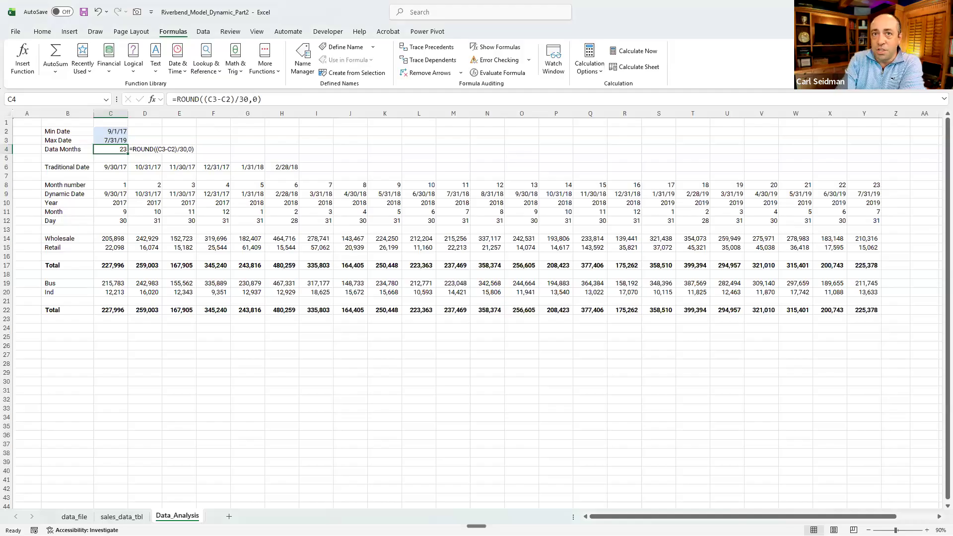
- Try filling the Traditional Date EOMONTH formula from C6 across to Y6, and revert the row to end at H6
click(6, 167)
click(110, 168)
click(158, 166)
click(190, 165)
click(268, 165)
drag(116, 167, 864, 169)
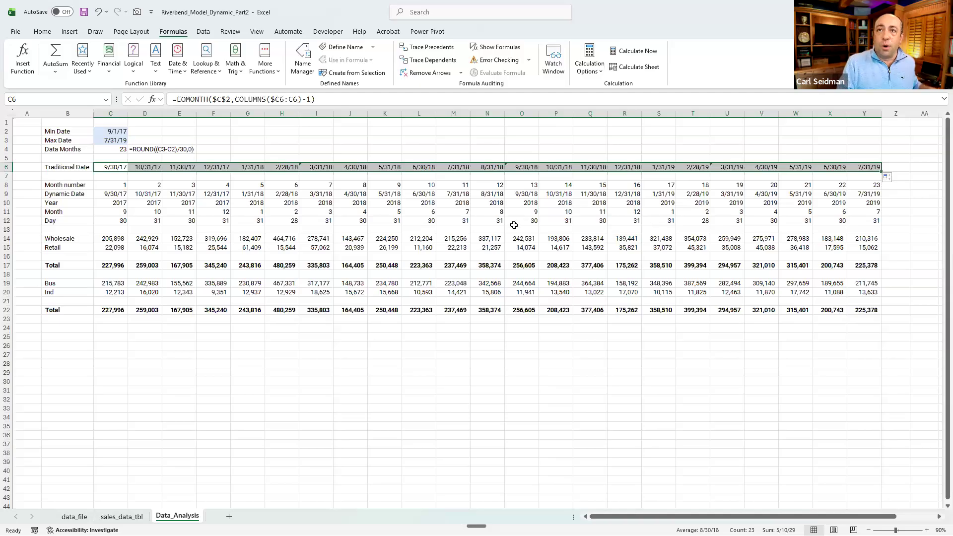
drag(881, 171, 298, 169)
- Select C9 to compare the single spilling Dynamic Date formula with the shorter Traditional Date row
click(385, 282)
click(161, 212)
click(124, 194)
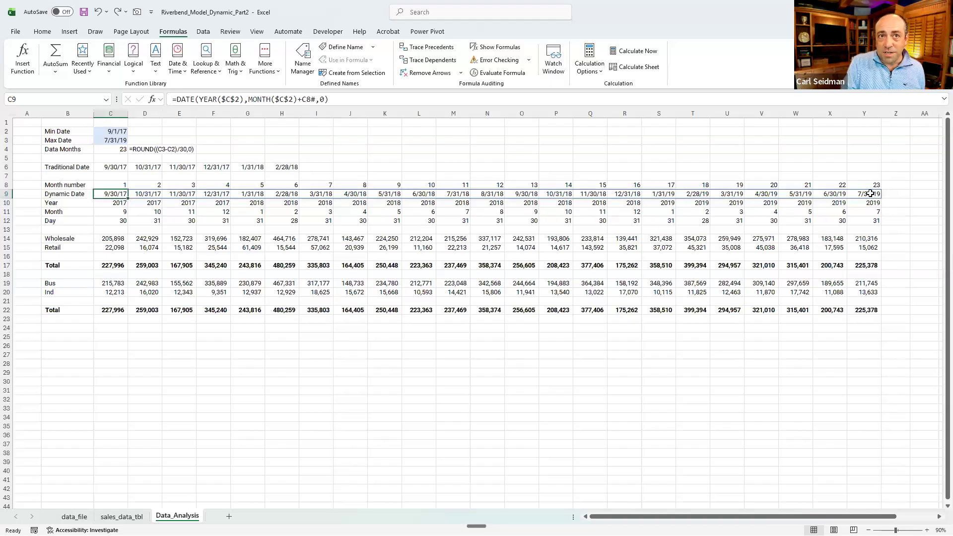
- Undo the MAX formula in the Max Date cell C3 and redo it to compare how far the model spills
click(124, 140)
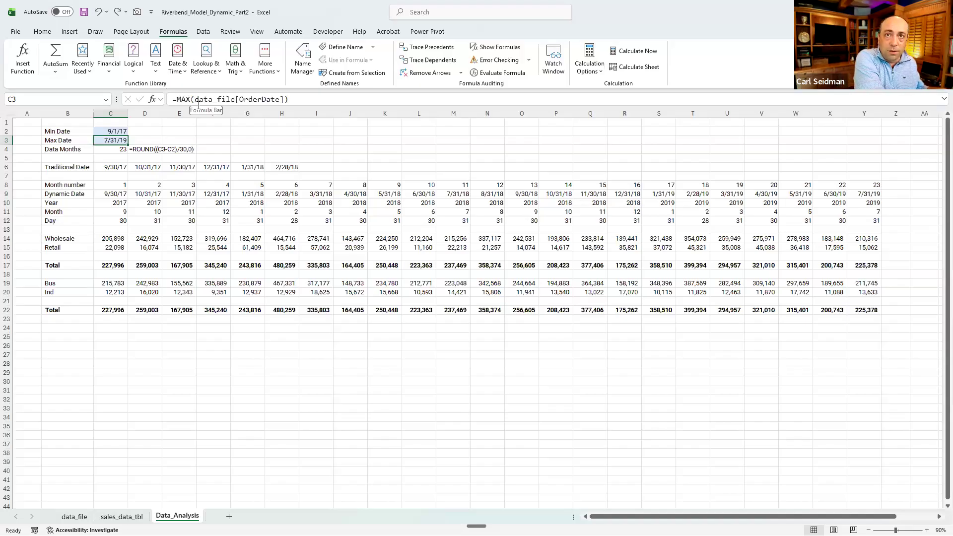
key(ctrl+z)
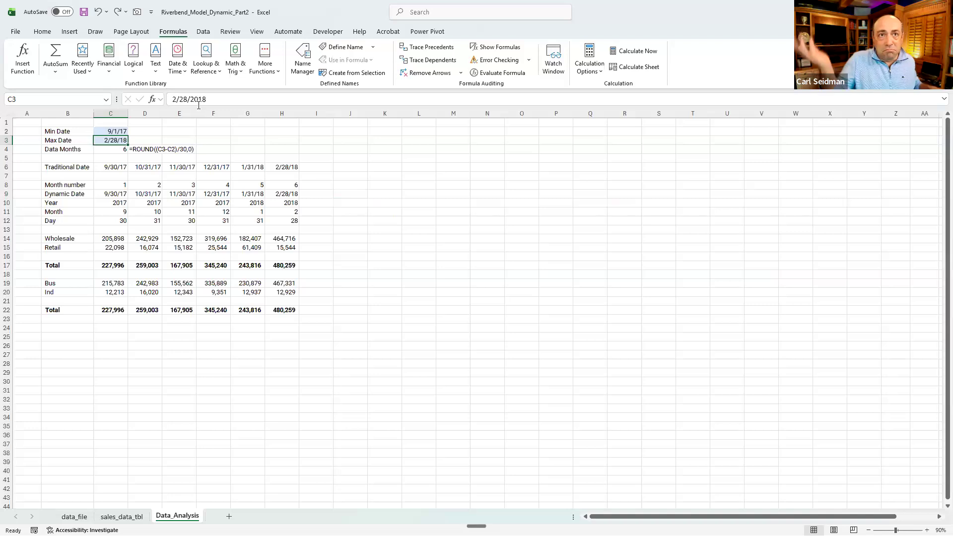
key(ctrl+y)
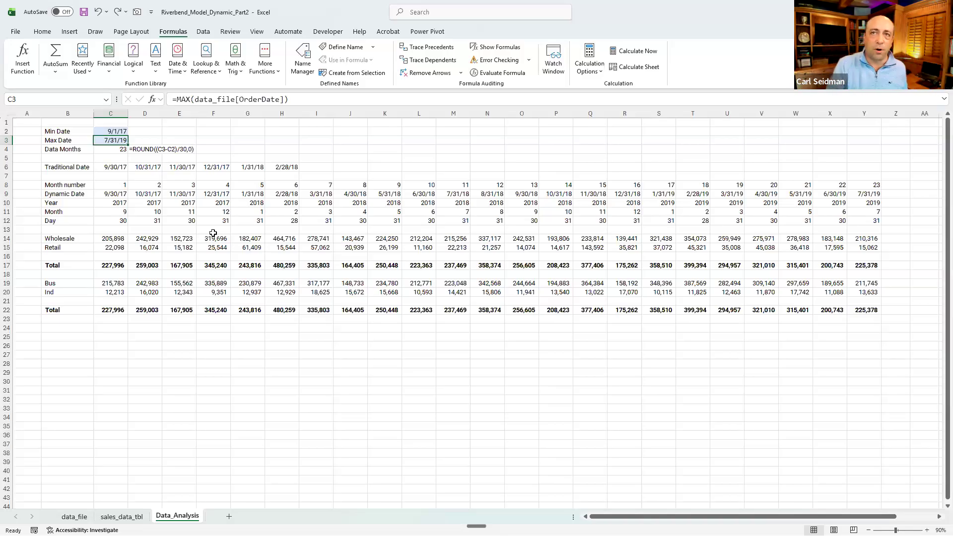
- Examine the SUMIFS formula in C14 against the Order Total and OrderType columns on the data_file sheet
click(114, 238)
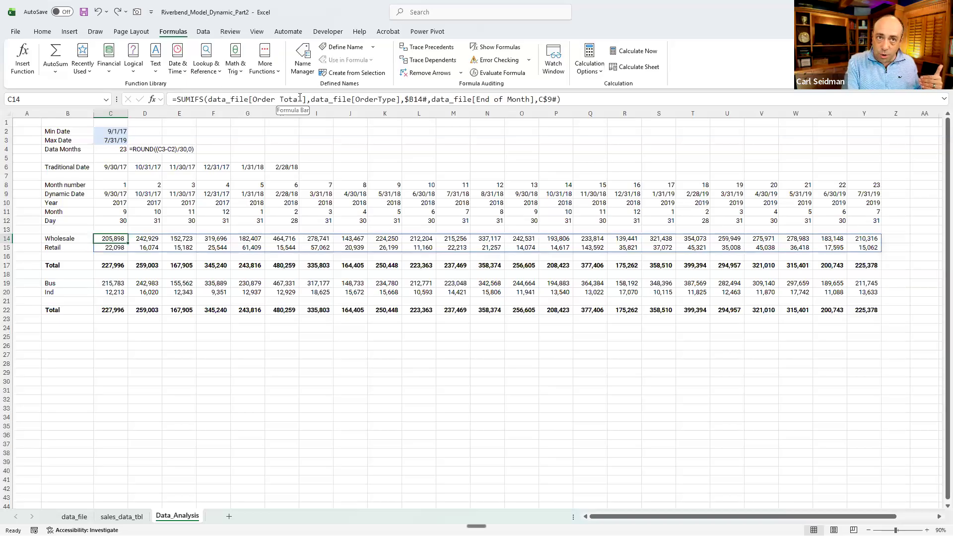
click(77, 516)
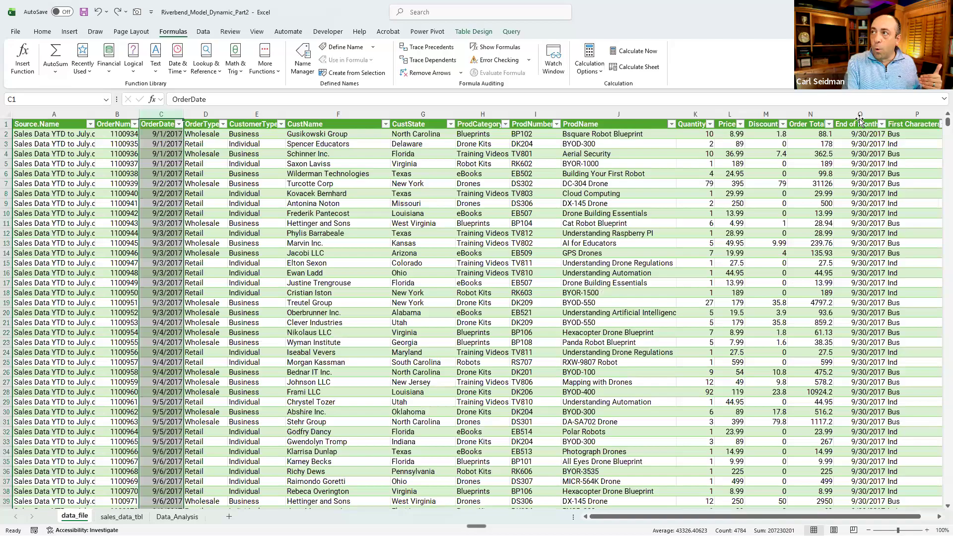
click(814, 111)
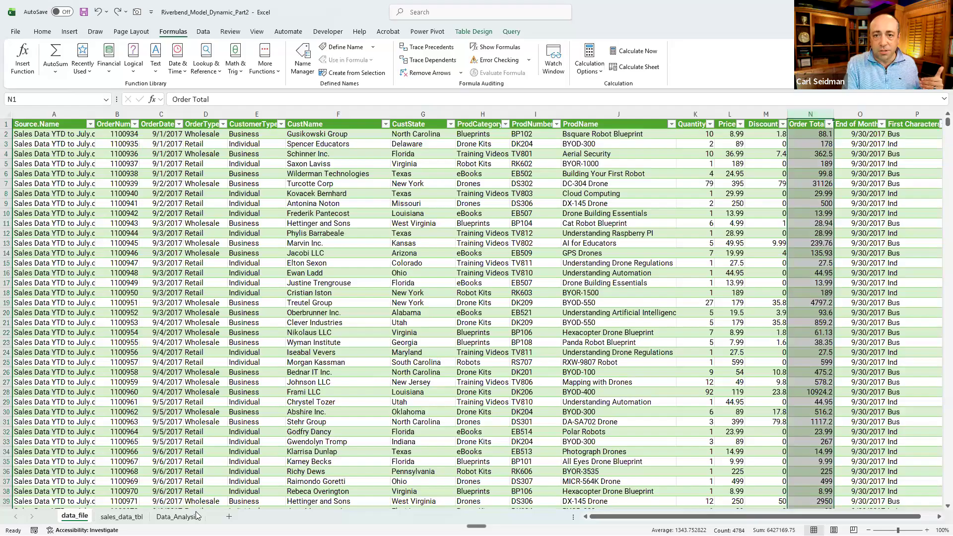
click(179, 516)
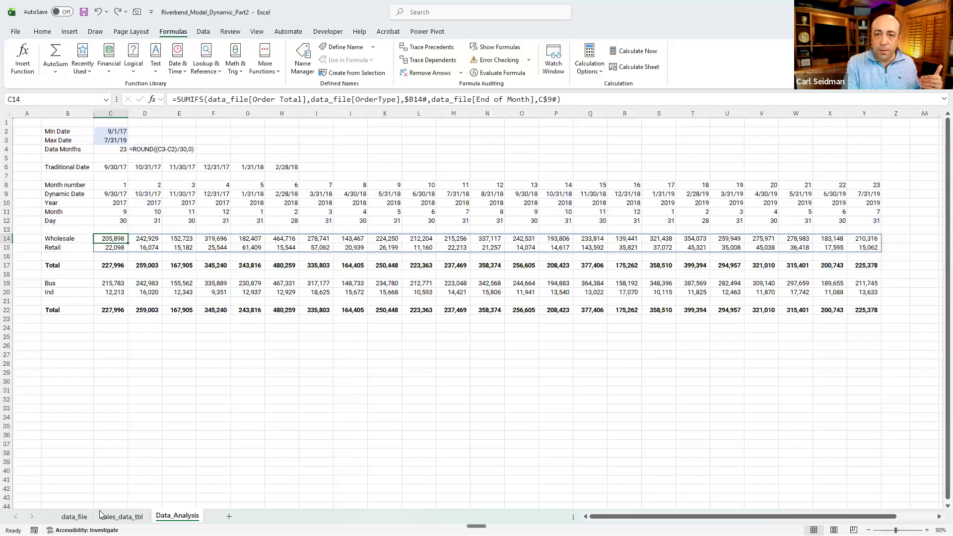
click(75, 517)
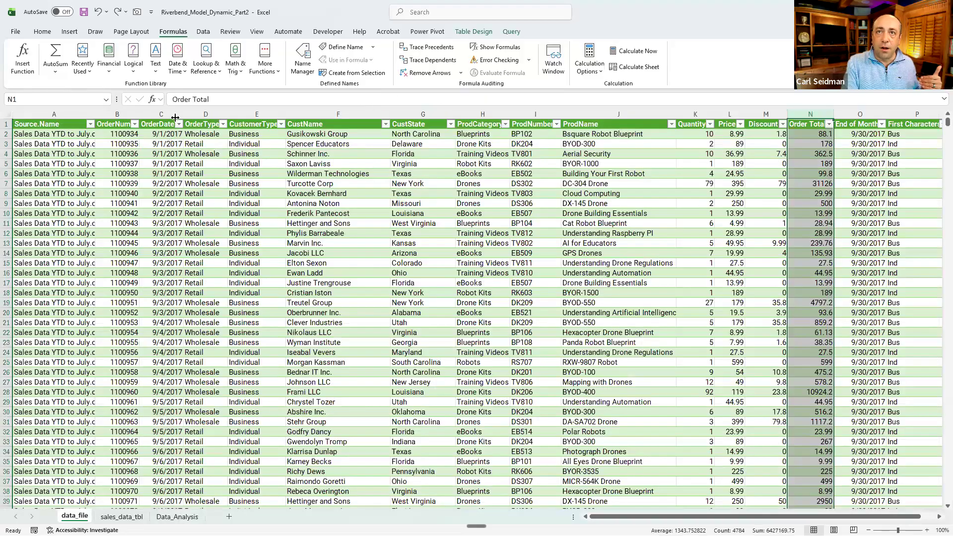
click(196, 113)
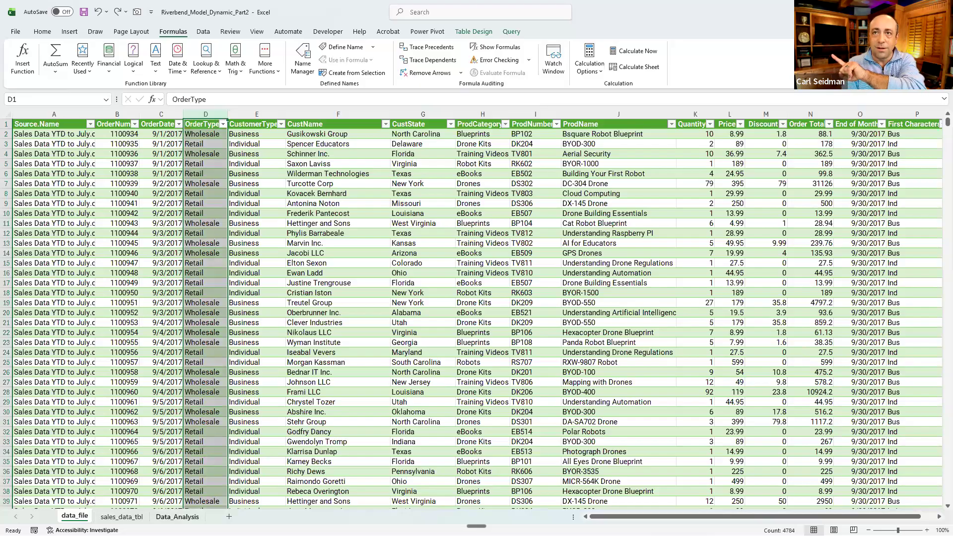
click(178, 517)
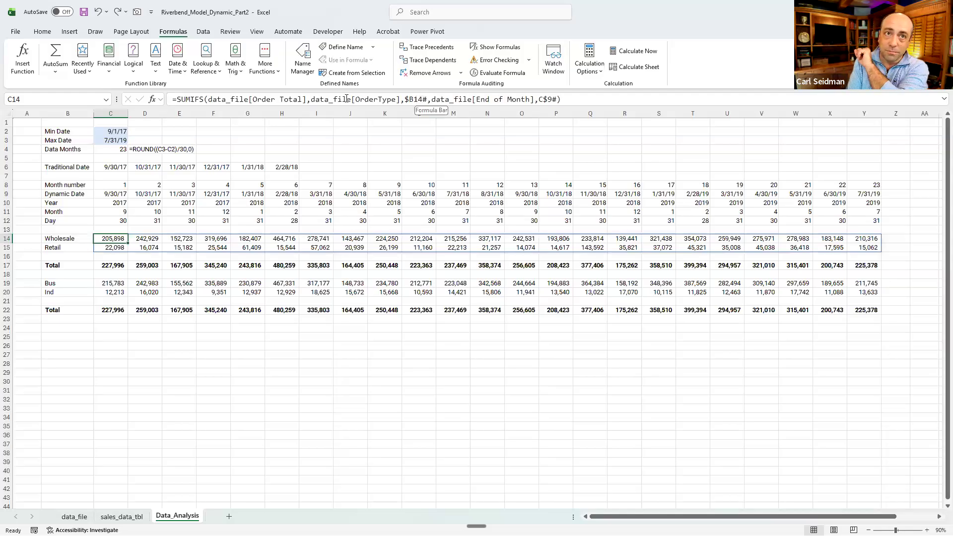
- Examine the UNIQUE formula in B14 and the OrderType and End of Month criteria pairs of the SUMIFS formula in C14
click(65, 240)
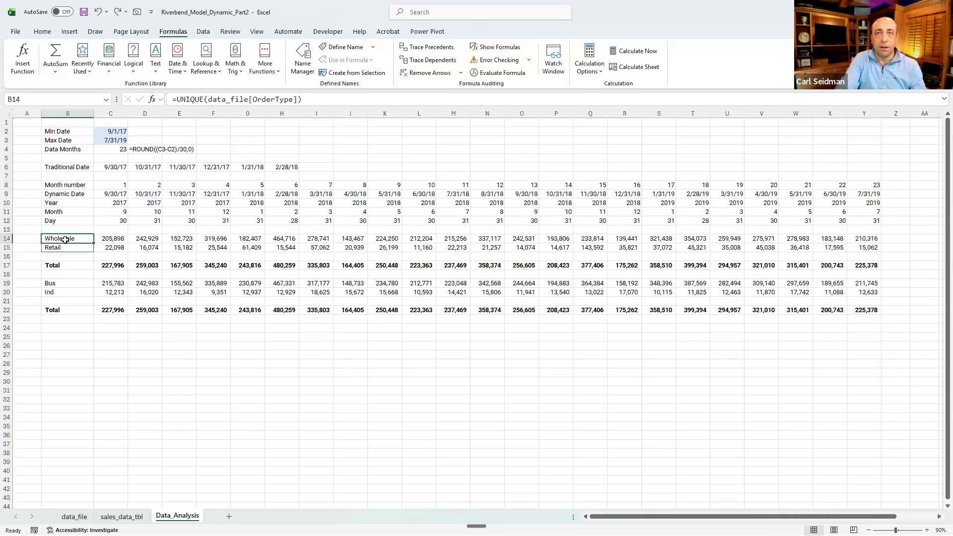
click(123, 235)
drag(429, 100, 310, 100)
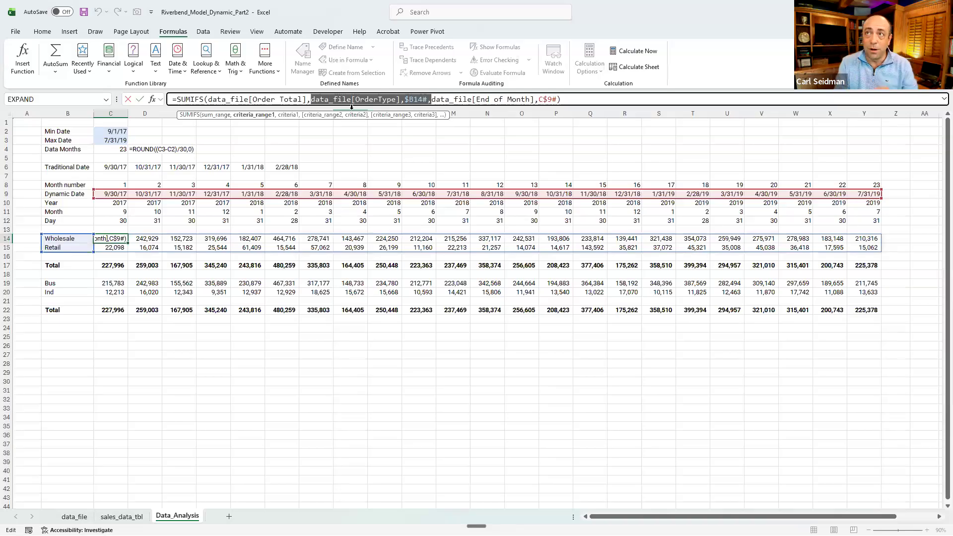
drag(431, 99, 557, 99)
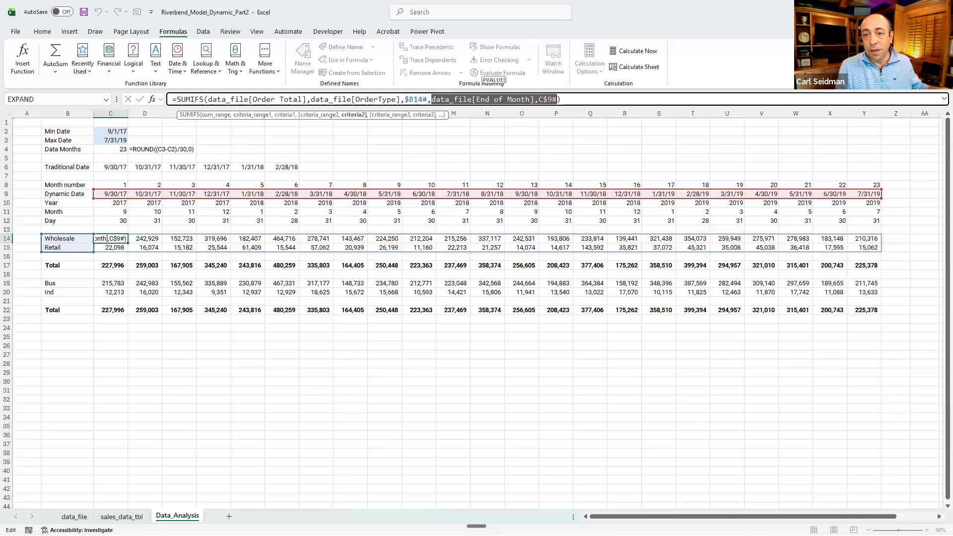
key(Escape)
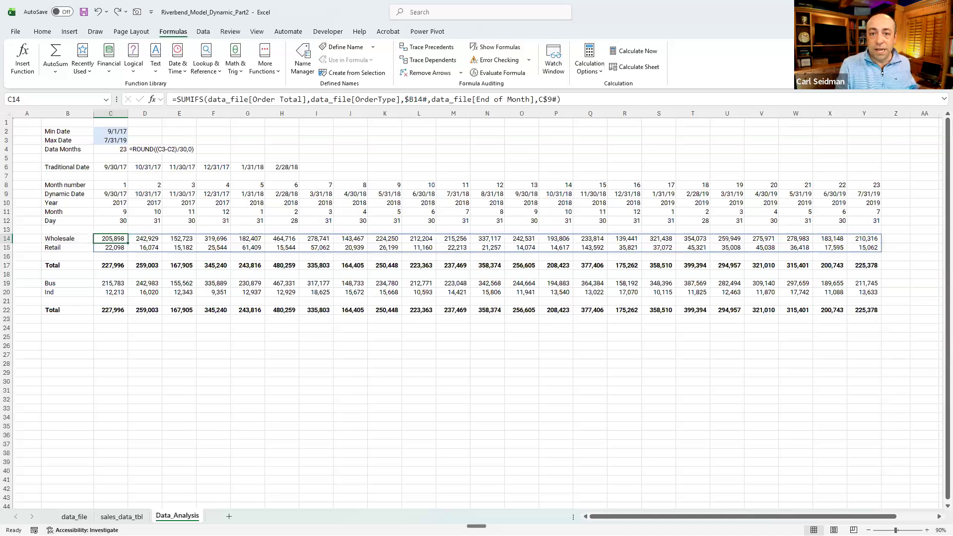
- Compare the End of Month and OrderDate columns on the data_file sheet with the C$9# criterion in the C14 SUMIFS formula
click(75, 517)
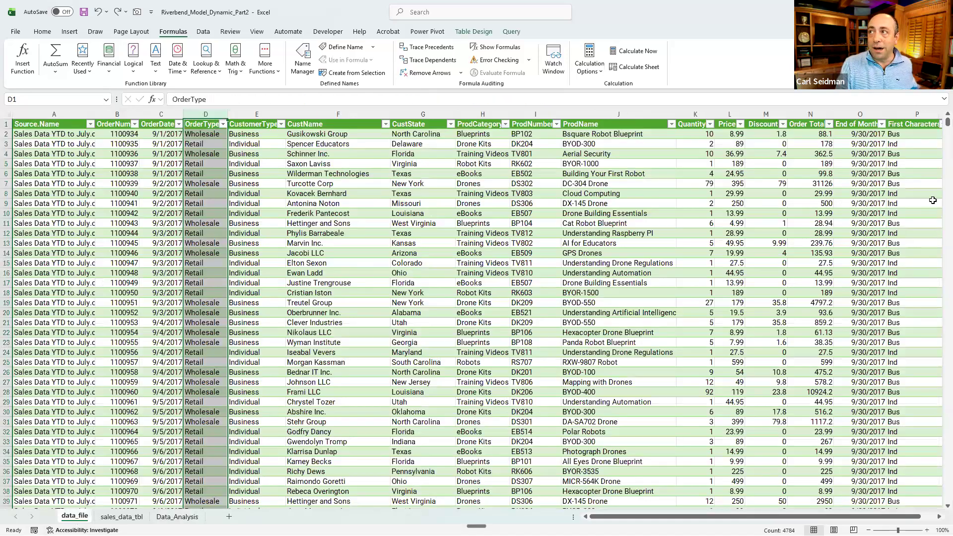
click(855, 113)
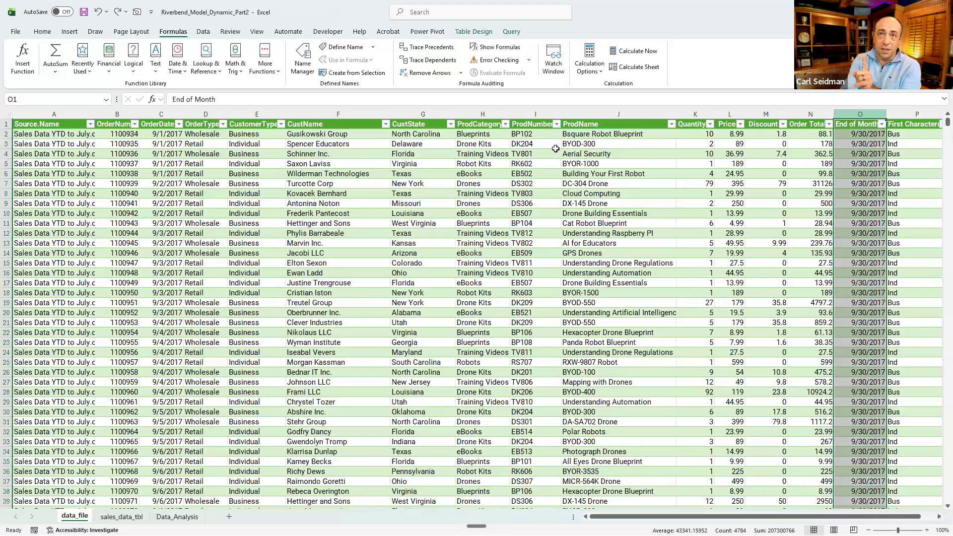
ctrl+click(152, 110)
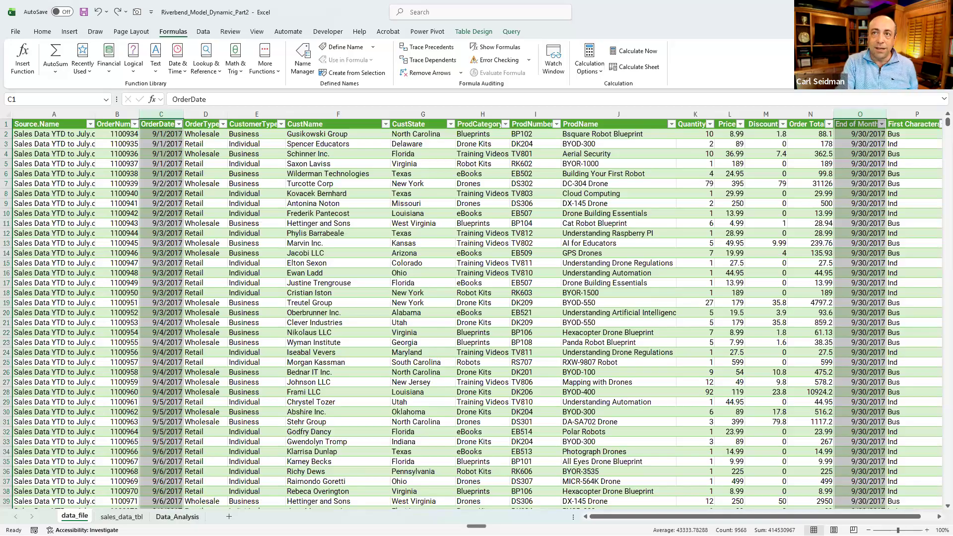
click(177, 516)
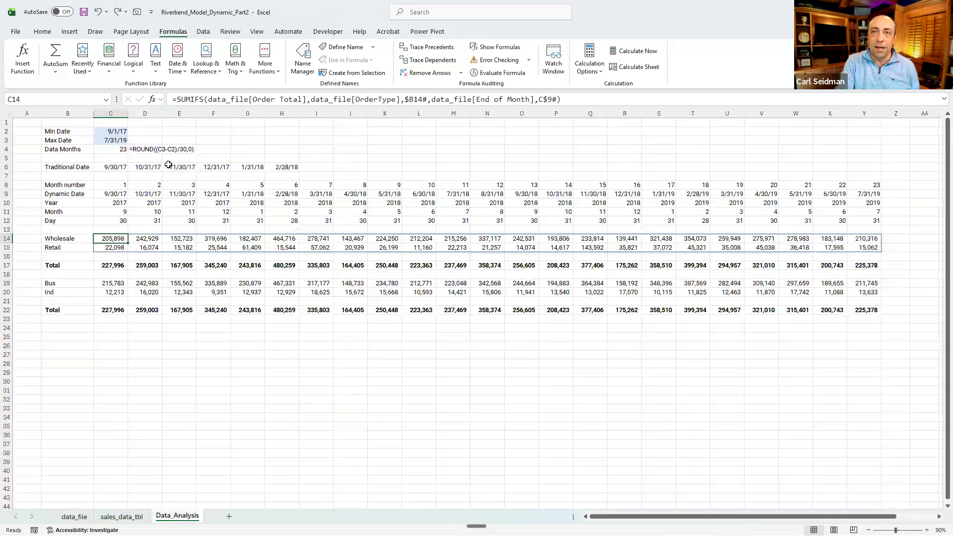
click(555, 99)
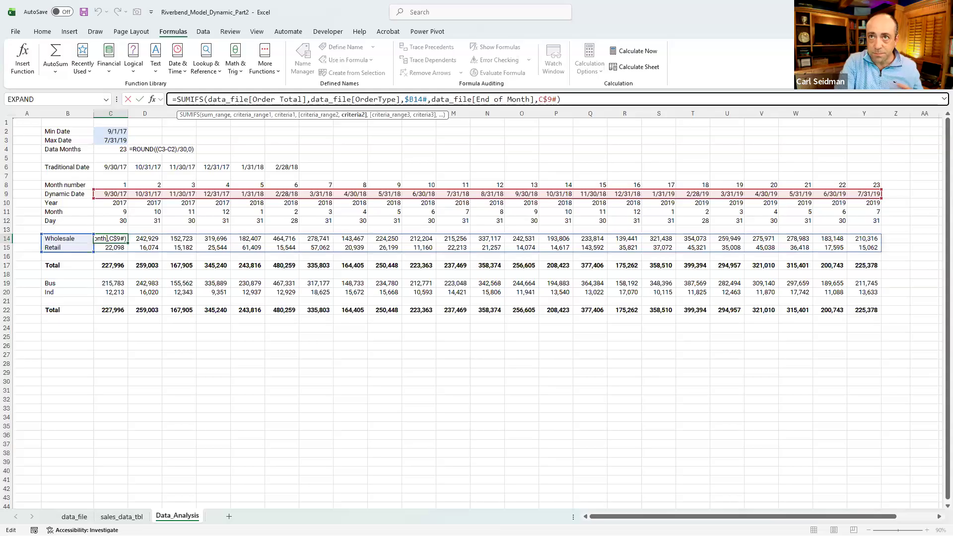
key(ctrl+Return)
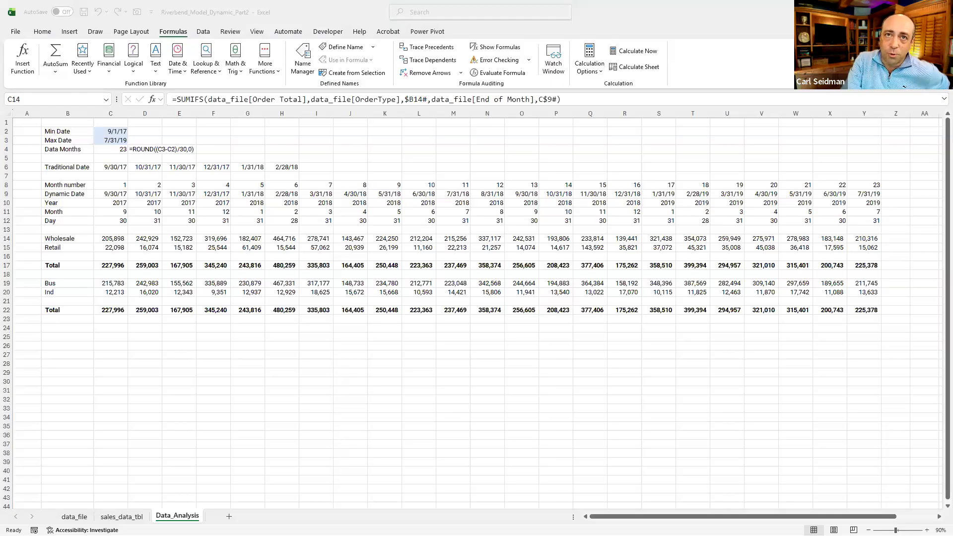
- Switch to File Explorer to check the sales CSV files in the data_file folder, and move its window clear of the workbook
key(alt+Tab)
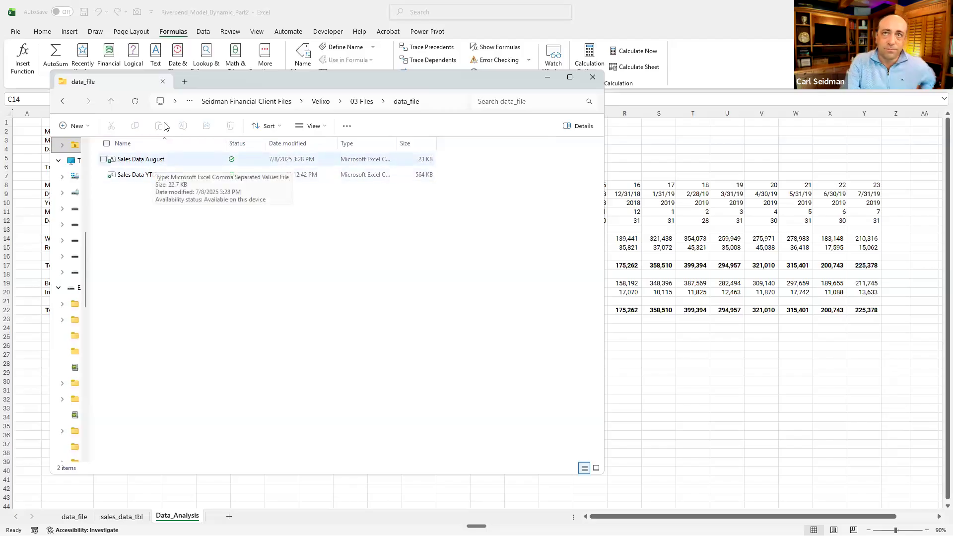
drag(206, 85, 0, 85)
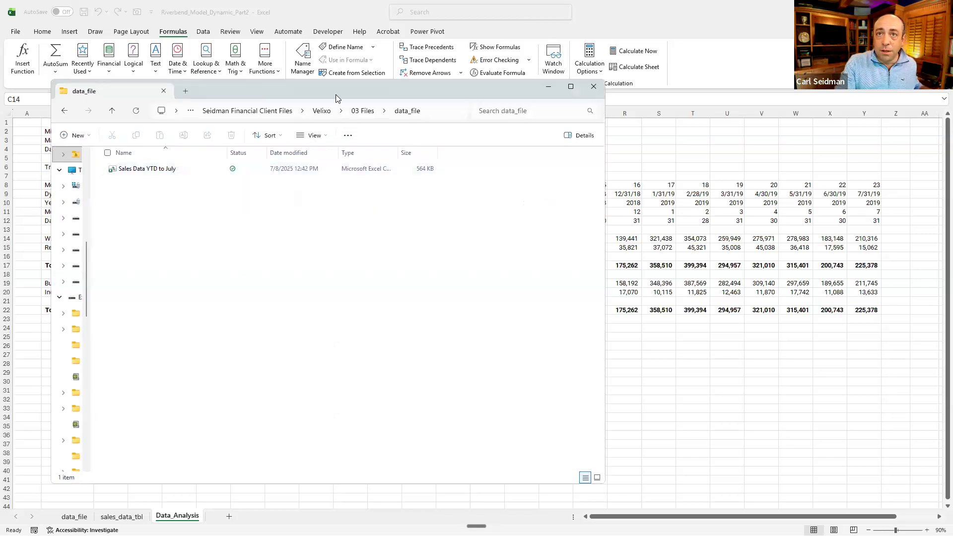
drag(281, 99, 0, 98)
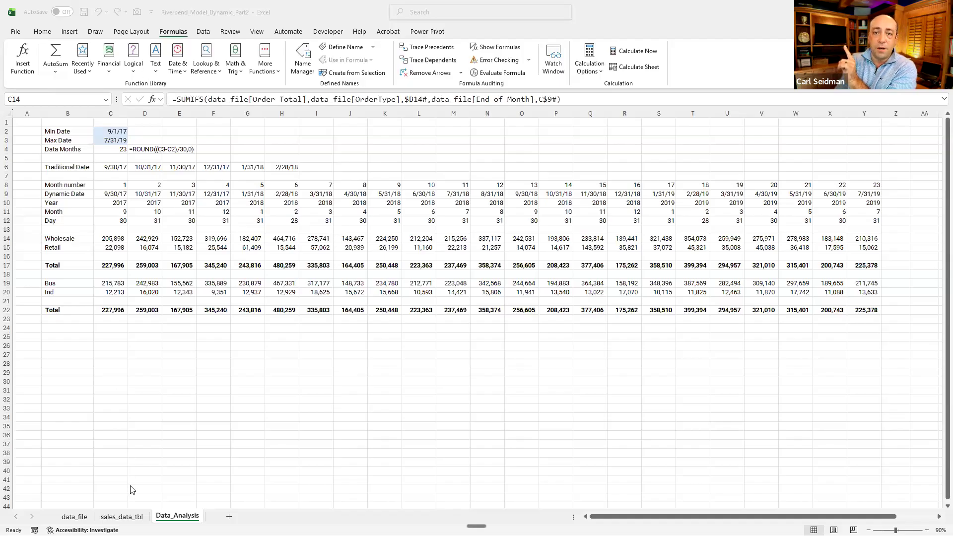
- Refresh the data_file and sales_data_tbl queries so the August sales file is brought into the workbook's data
click(69, 516)
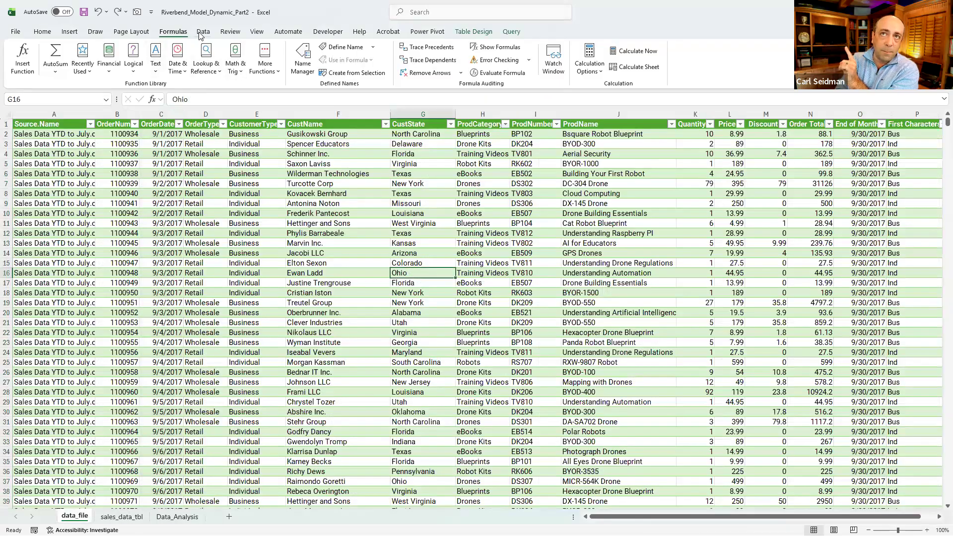
click(202, 33)
click(261, 46)
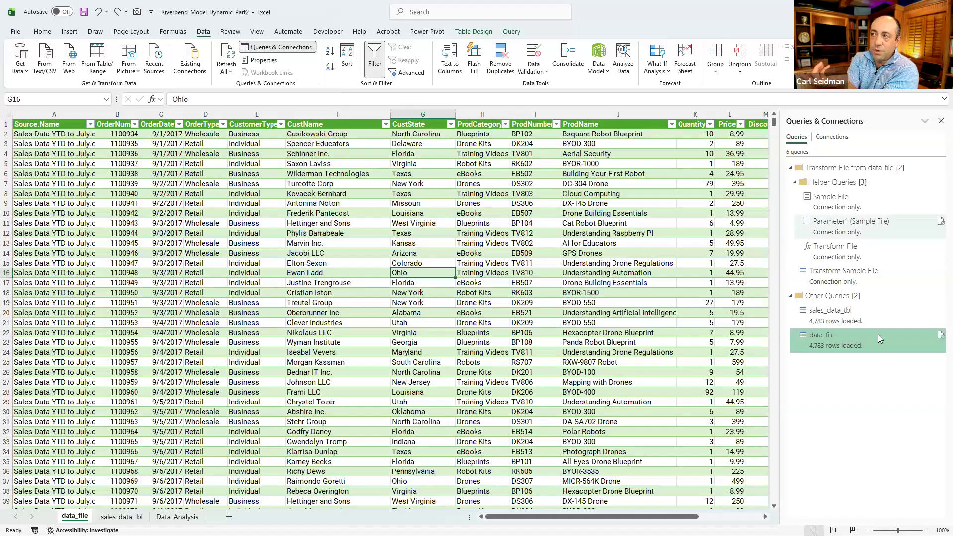
mouse_move(815, 346)
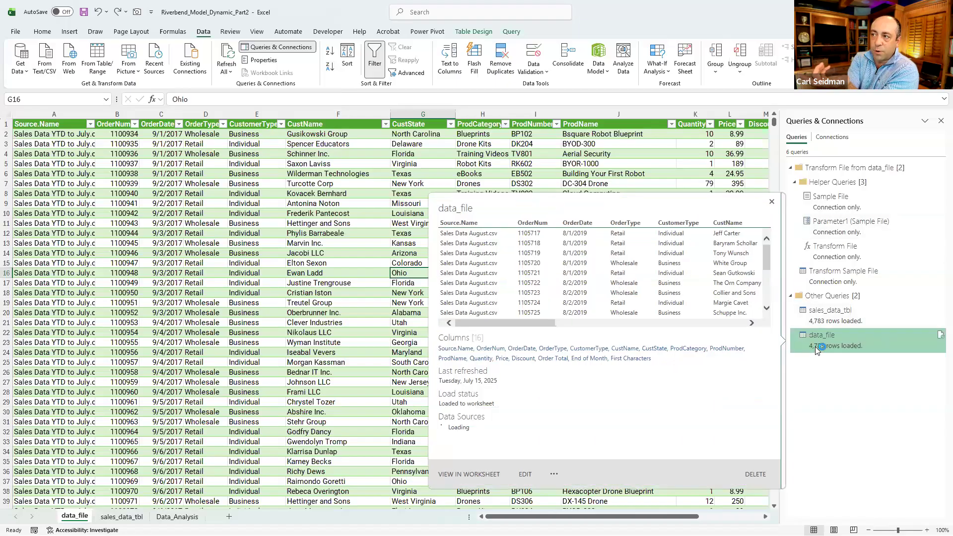
click(939, 335)
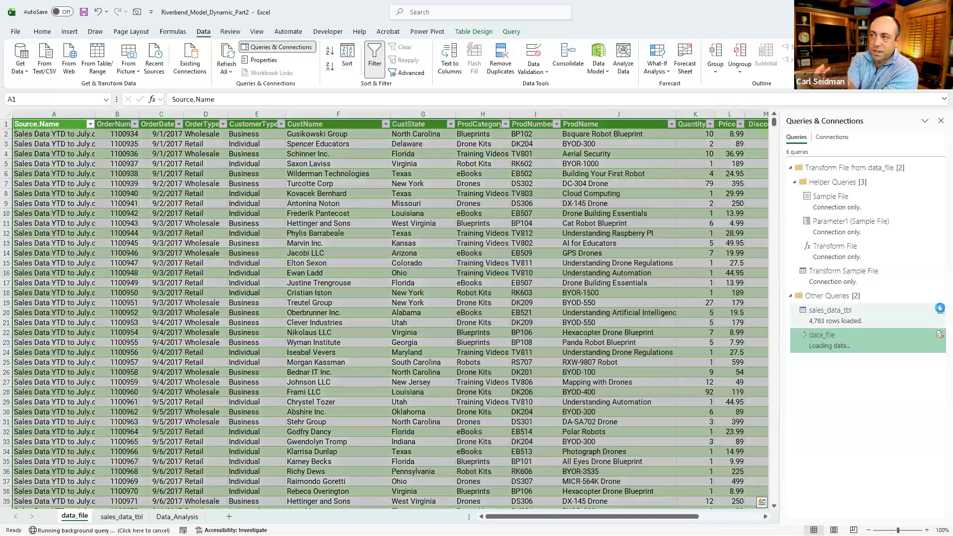
mouse_move(940, 313)
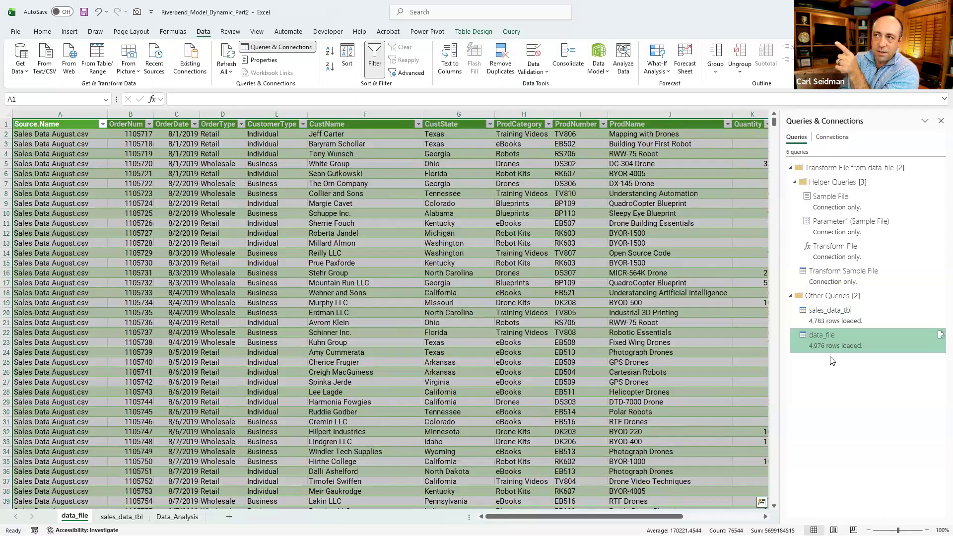
click(939, 310)
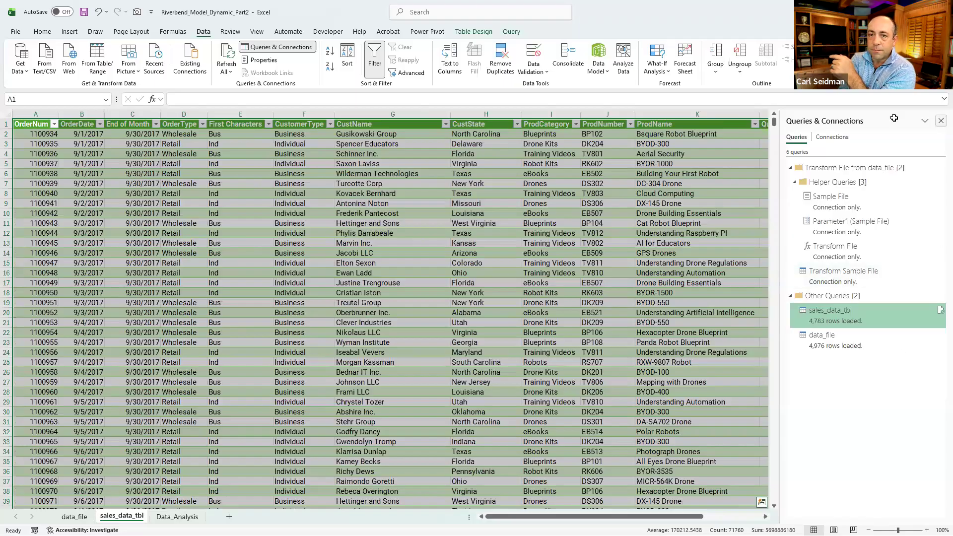
click(939, 121)
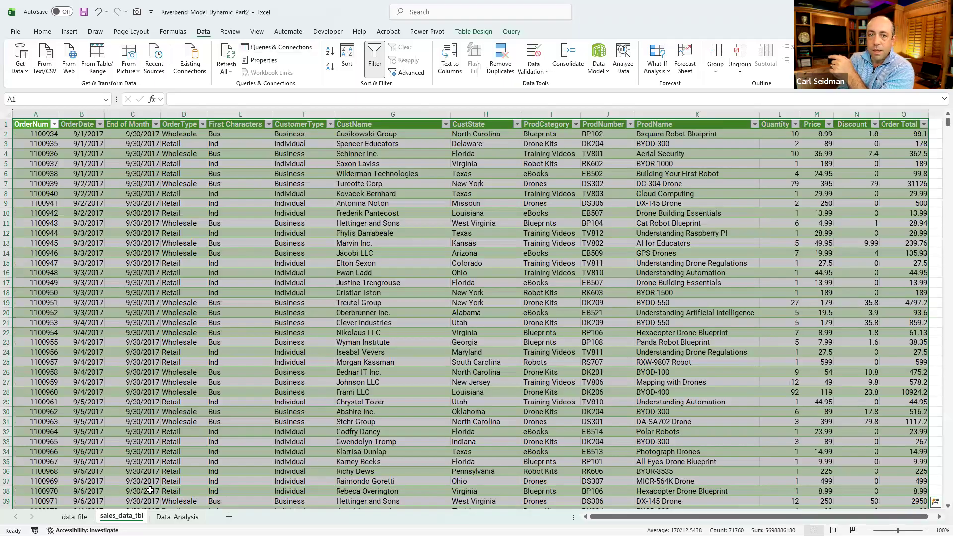
- Autofit column Z on the Data_Analysis sheet and select Z5:Z27 to highlight the added August month
click(178, 516)
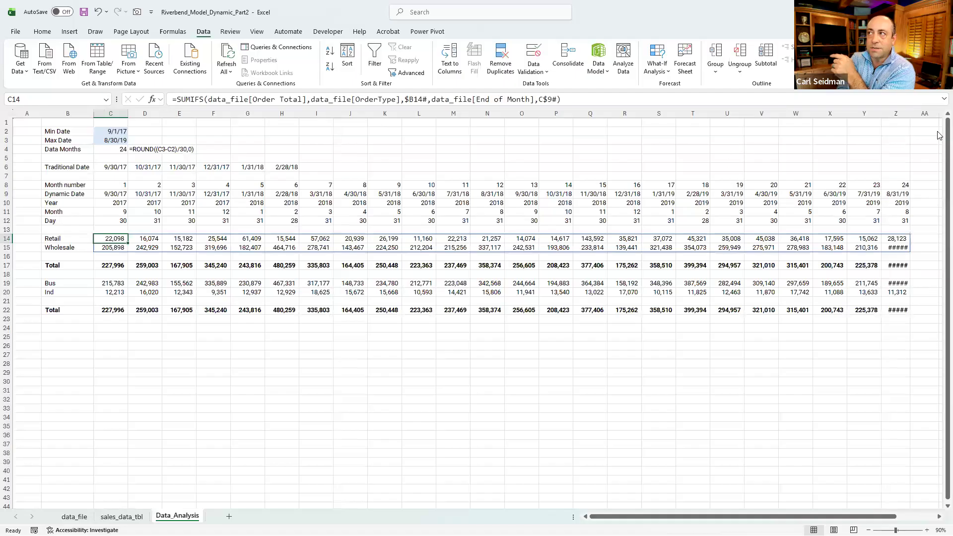
double_click(910, 108)
drag(896, 157, 897, 355)
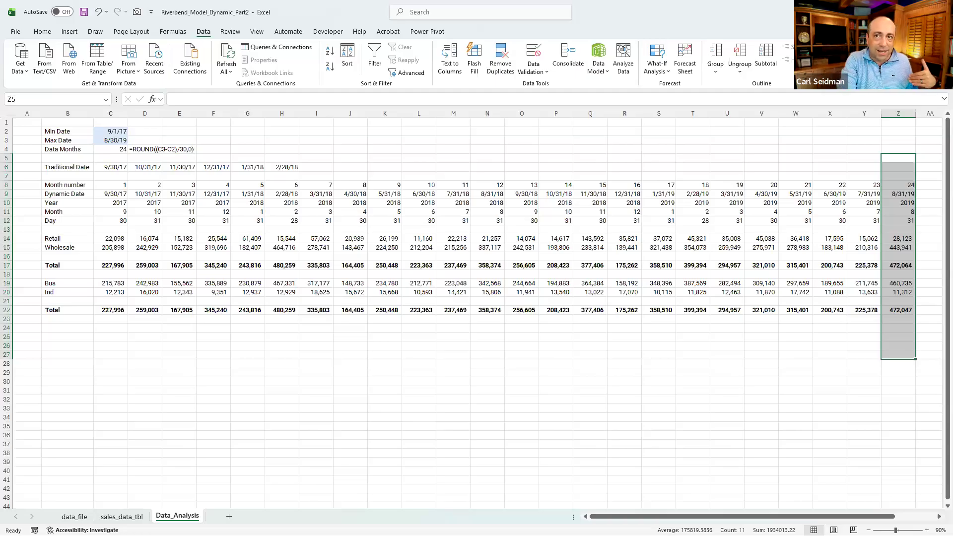
- Check the last rows of the data_file table and the 2019 months in the OrderDate filter, and return to Data_Analysis
click(75, 517)
click(370, 424)
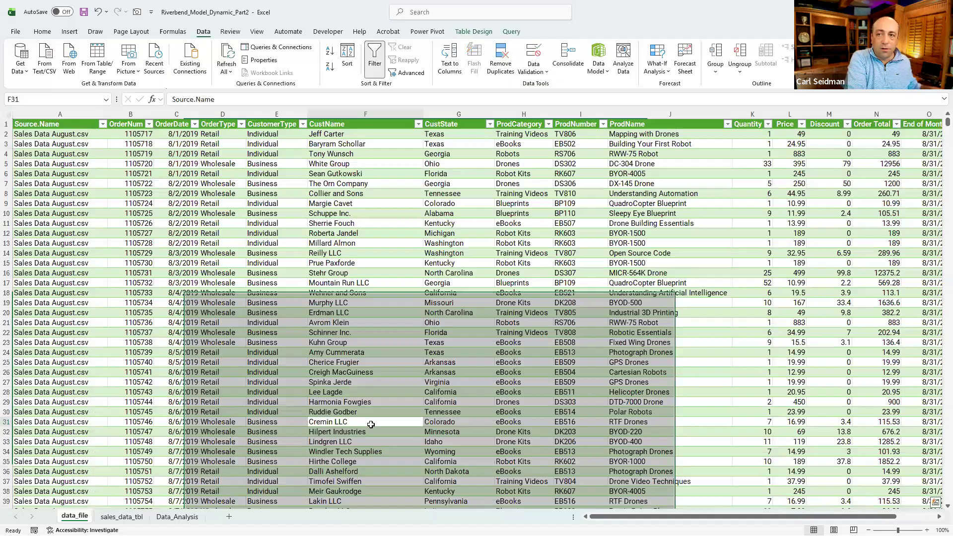
key(ctrl+Down)
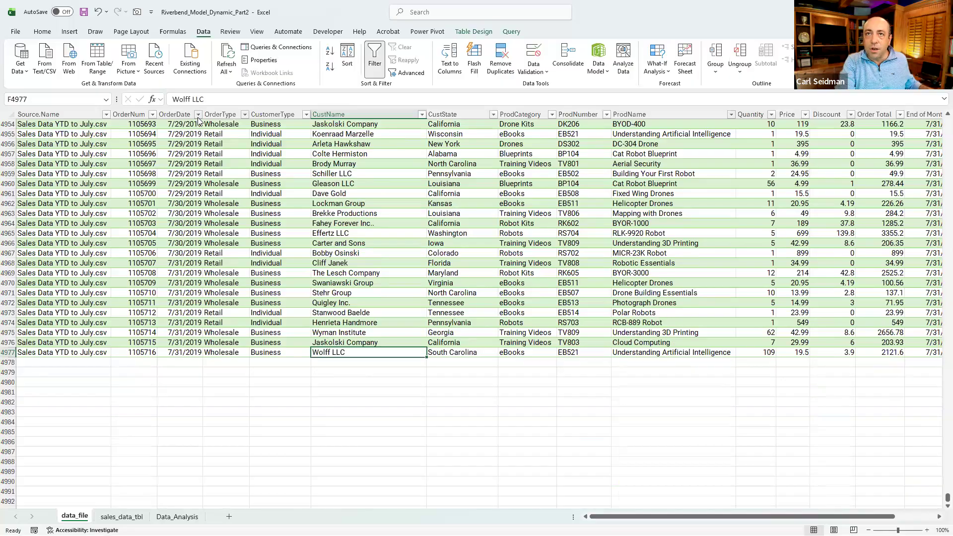
click(198, 115)
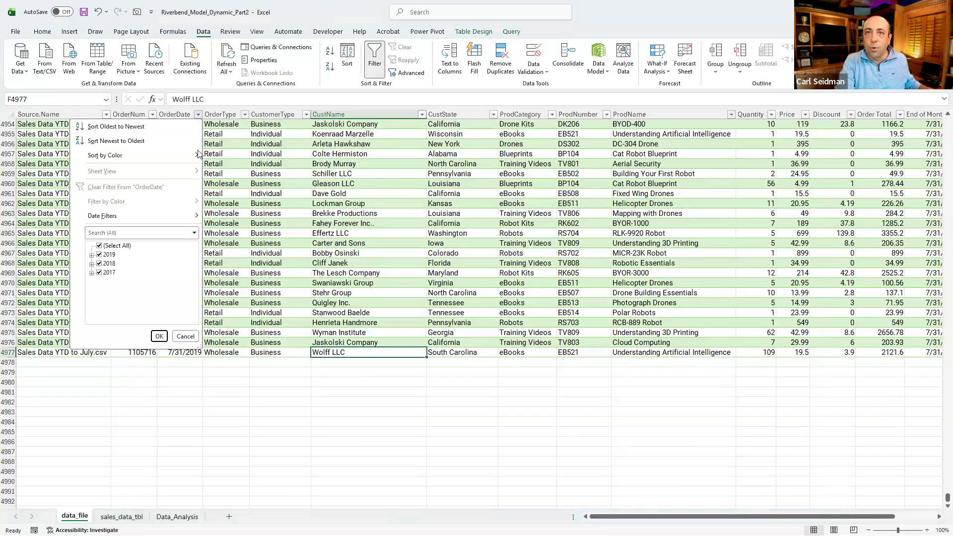
click(92, 256)
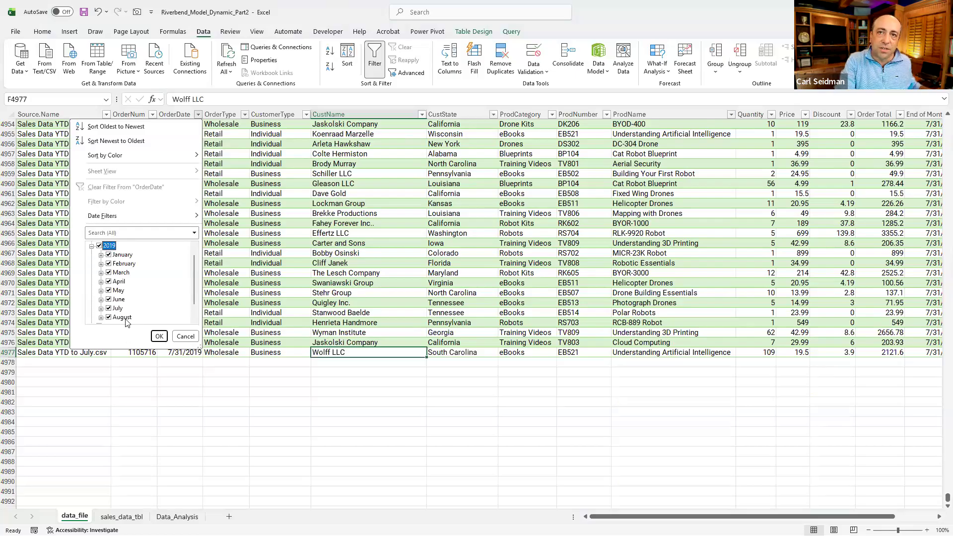
click(192, 337)
click(177, 517)
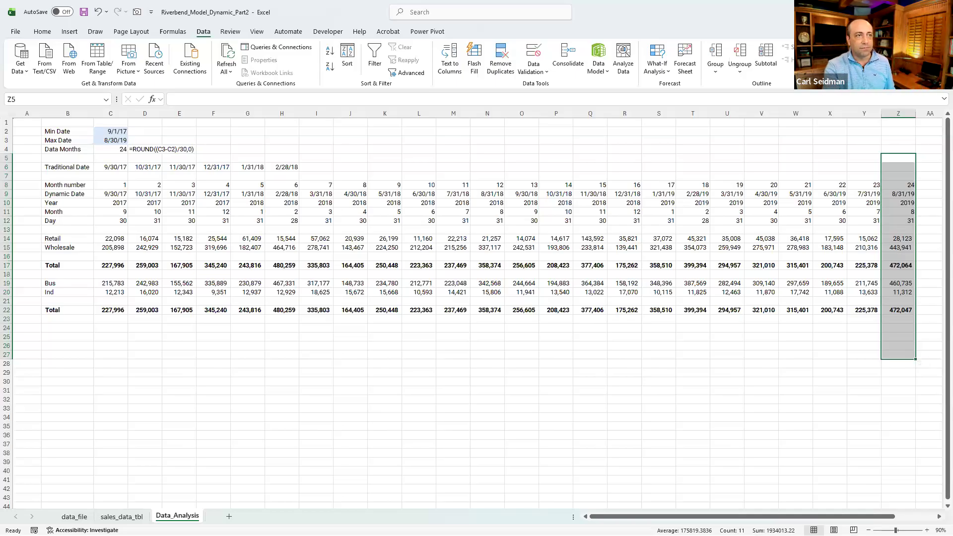
- Switch to the Riverbend_Close_FY2025_Part3 workbook and look through the columns and last rows of the GL_Actuals sheet
key(alt+Tab)
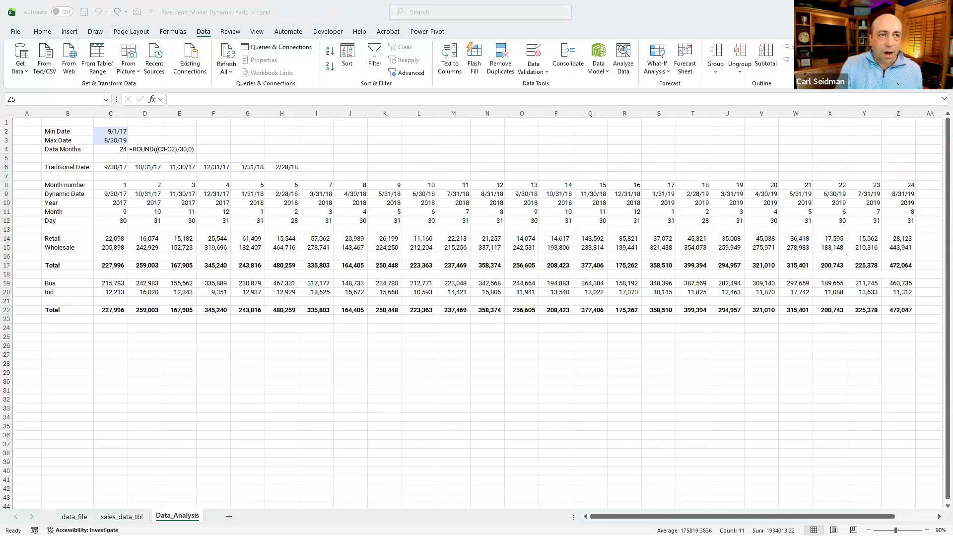
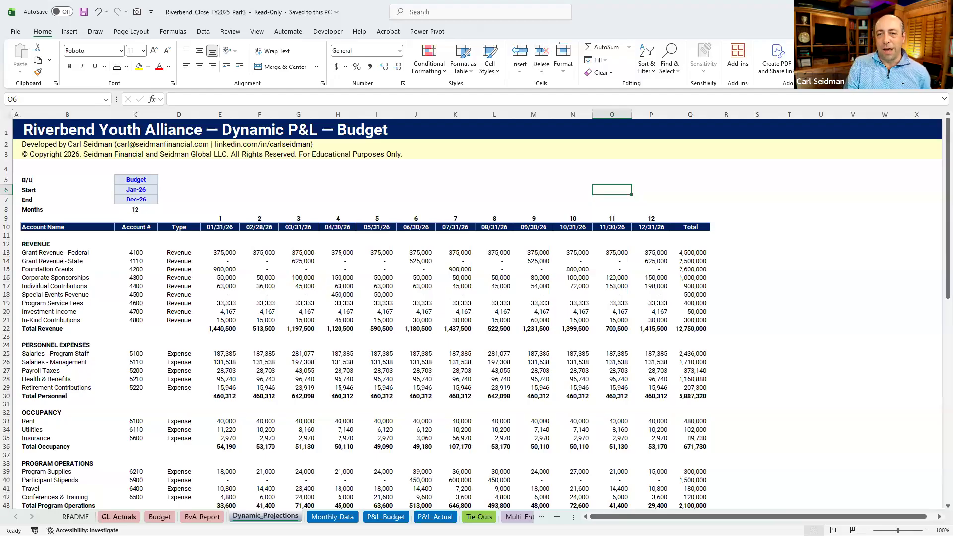
click(119, 516)
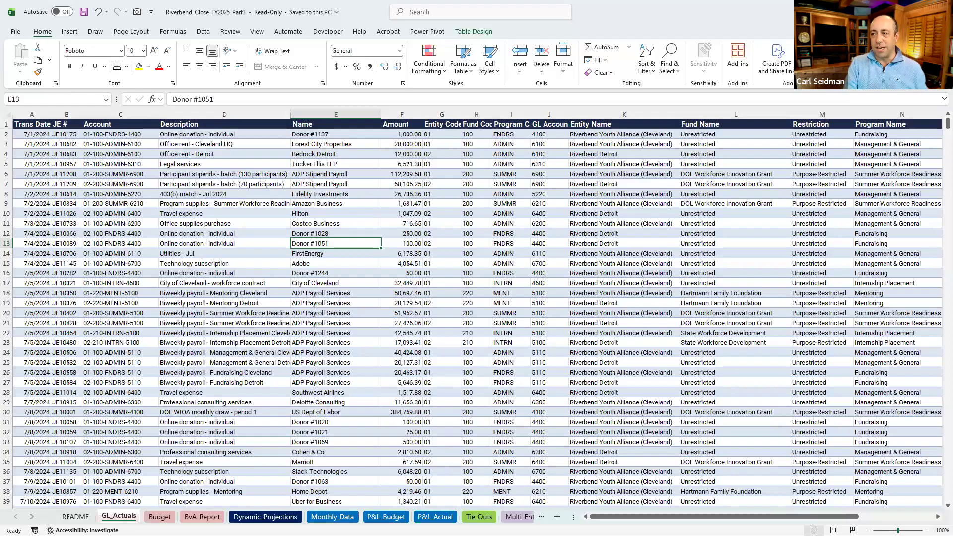
drag(843, 517, 923, 517)
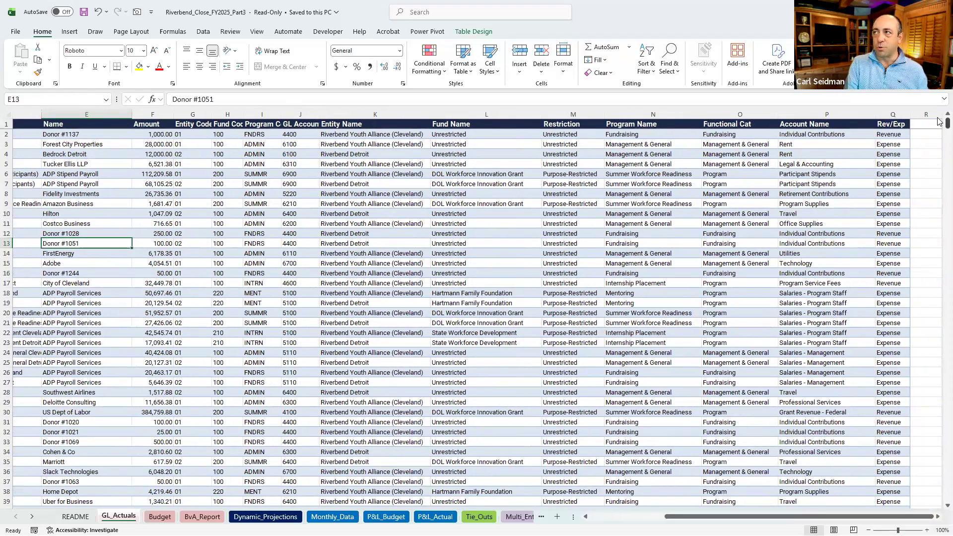
drag(947, 124, 938, 463)
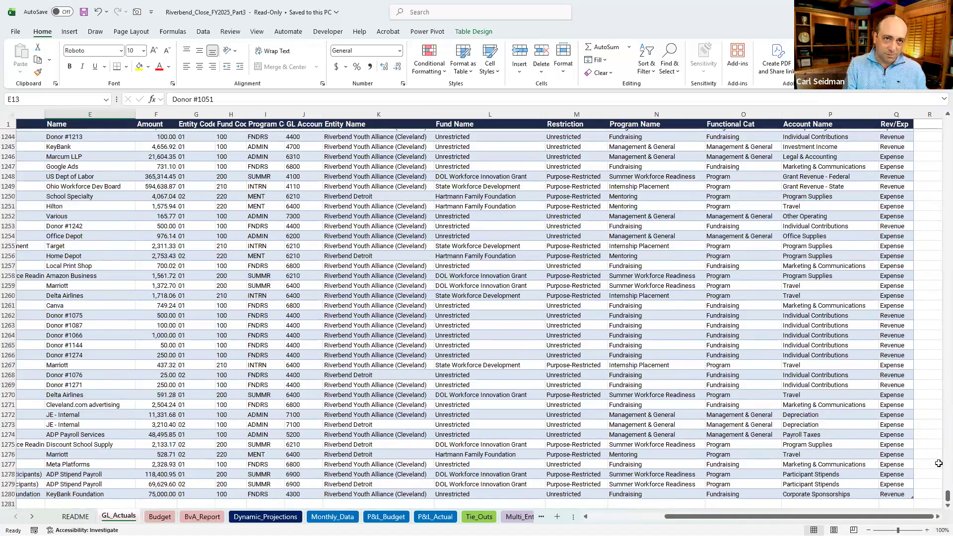
- Review the Budget sheet and the expense account variances on the BvA_Report sheet, and return to Budget
click(171, 517)
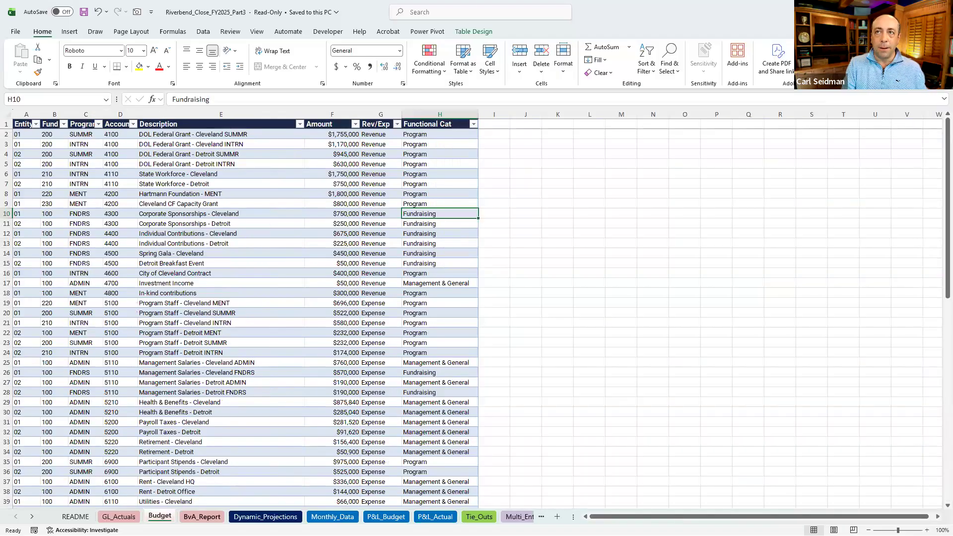
click(202, 517)
scroll(222, 448, up, 5)
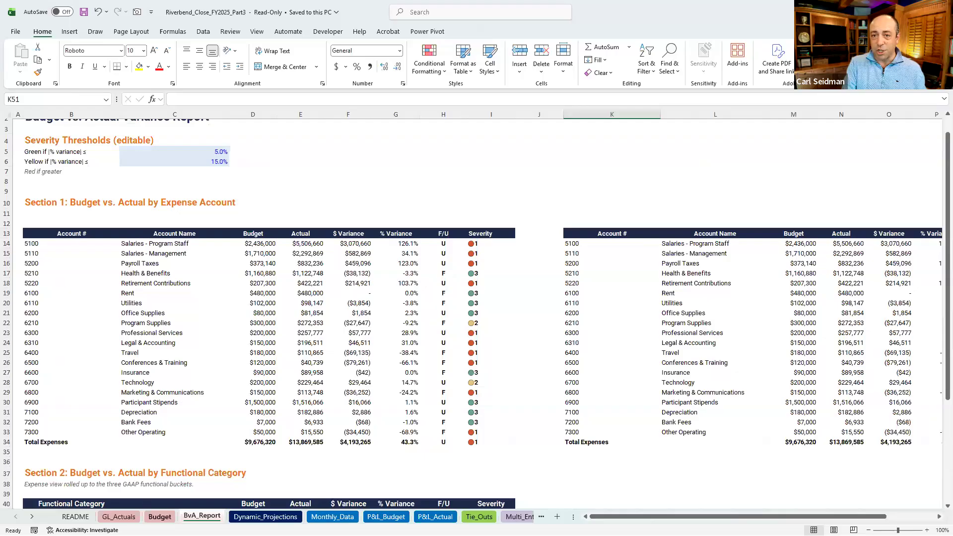
click(160, 515)
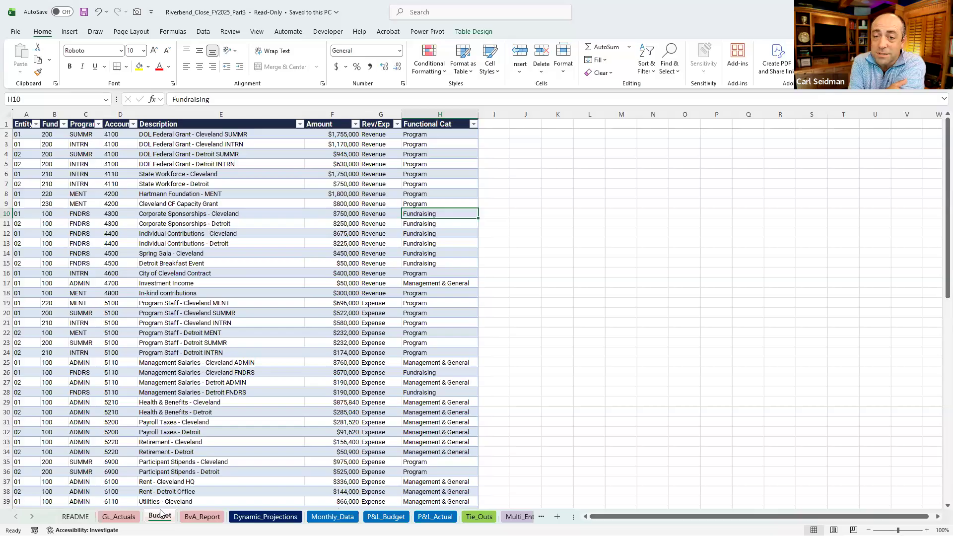
- Return to the BvA_Report sheet and go down the account numbers in Section 1 from B14
click(202, 517)
scroll(220, 462, up, 2)
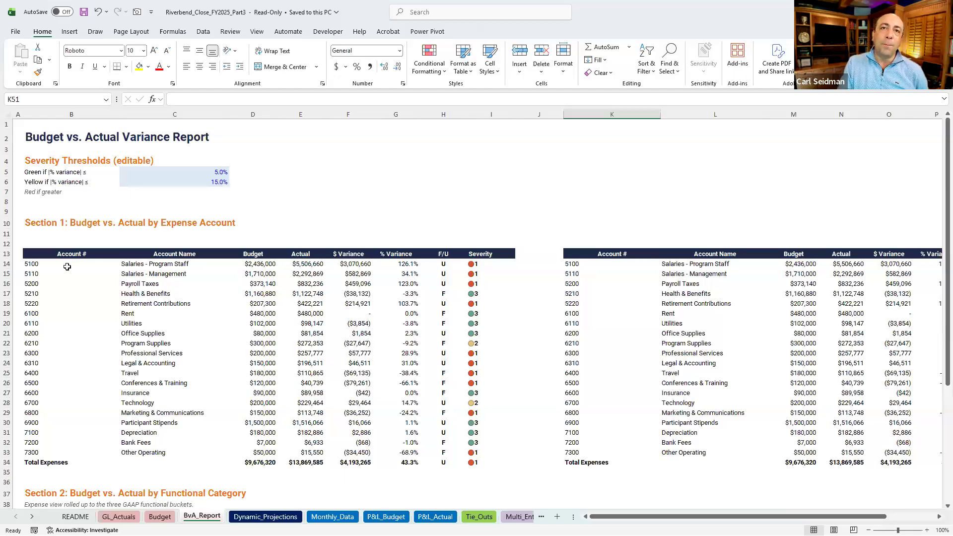
click(67, 266)
key(Down)
key(Down)
key(Down)
key(Down)
key(Down)
key(Down)
key(Down)
key(Down)
key(Down)
key(Down)
key(Down)
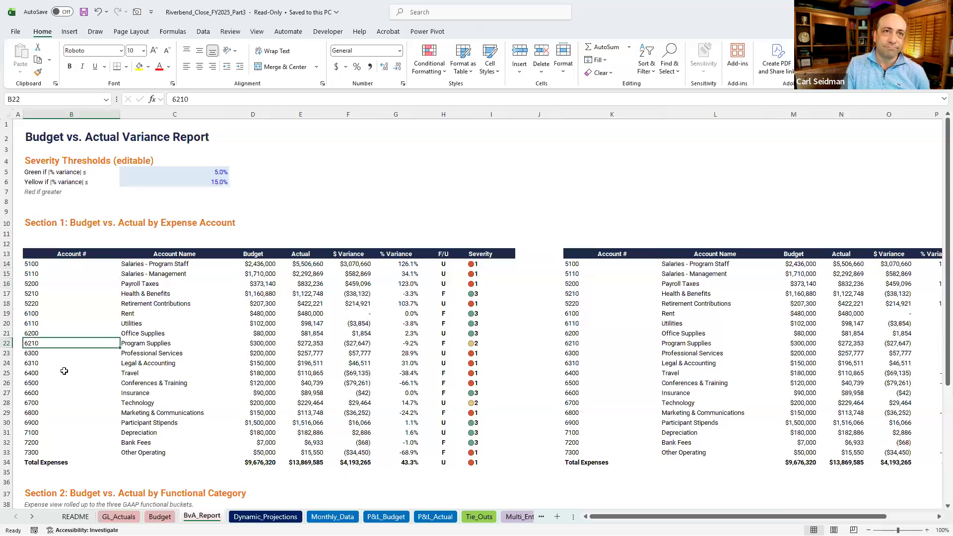
- Check how several account names in column C and the account number for Payroll Taxes are entered
click(161, 274)
click(160, 321)
click(161, 363)
click(131, 276)
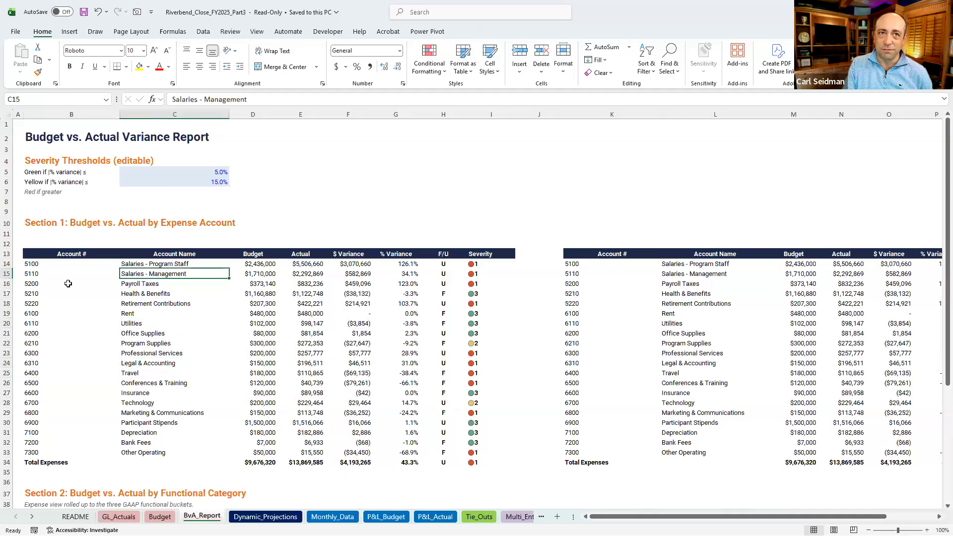
click(70, 284)
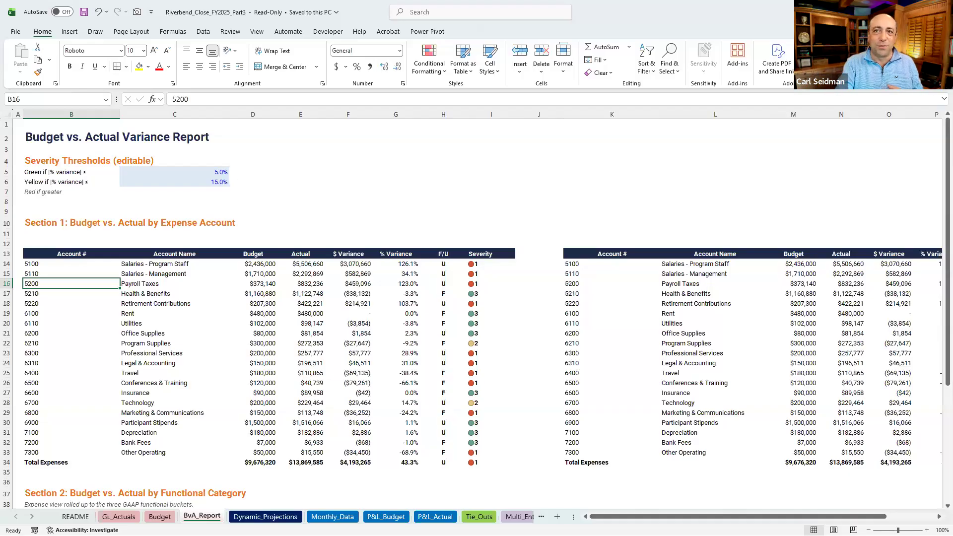
- Examine the Budget SUMIFS formula in D14, highlighting its B14 criterion, and check the formulas down to D22
click(262, 265)
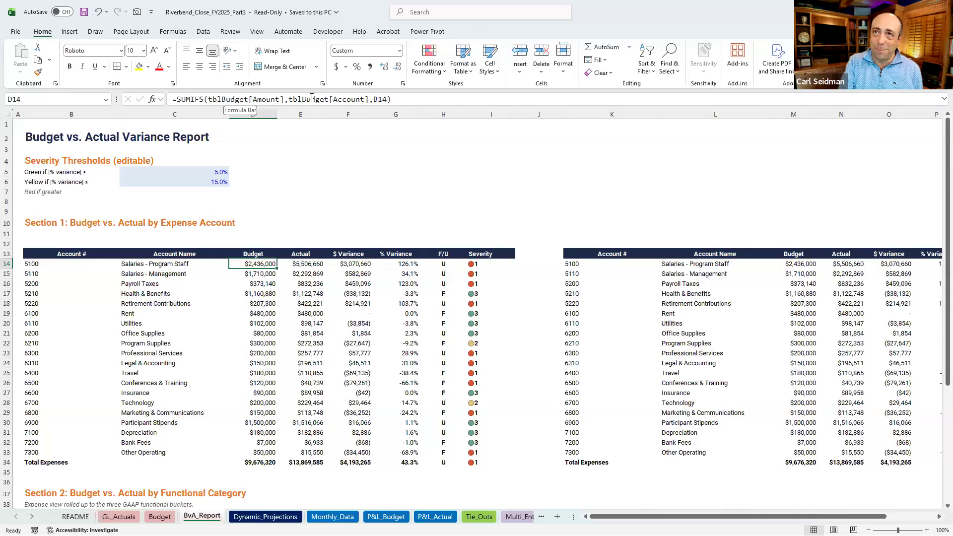
click(387, 100)
drag(387, 99, 372, 99)
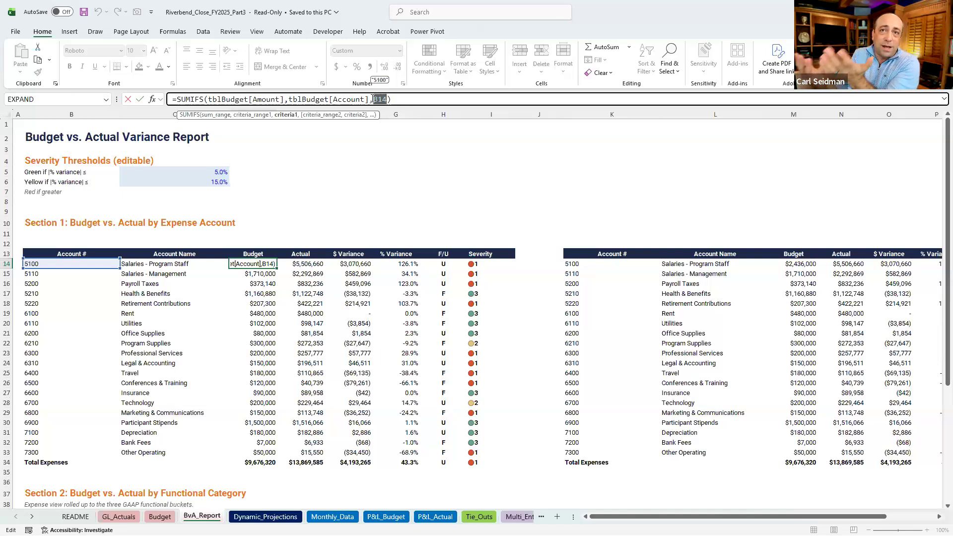
key(Escape)
key(Down)
key(Down)
key(Down)
key(Down)
key(Down)
key(Down)
key(Down)
key(Down)
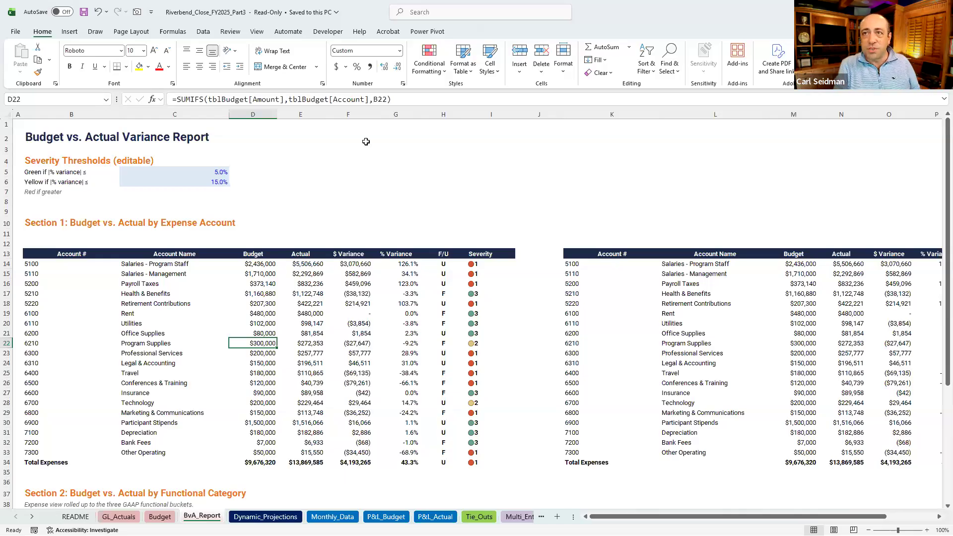
- Examine the Actual SUMIFS formula in E14, checking its GL_Actuals source and comparing it with the Budget formula in D14
click(312, 262)
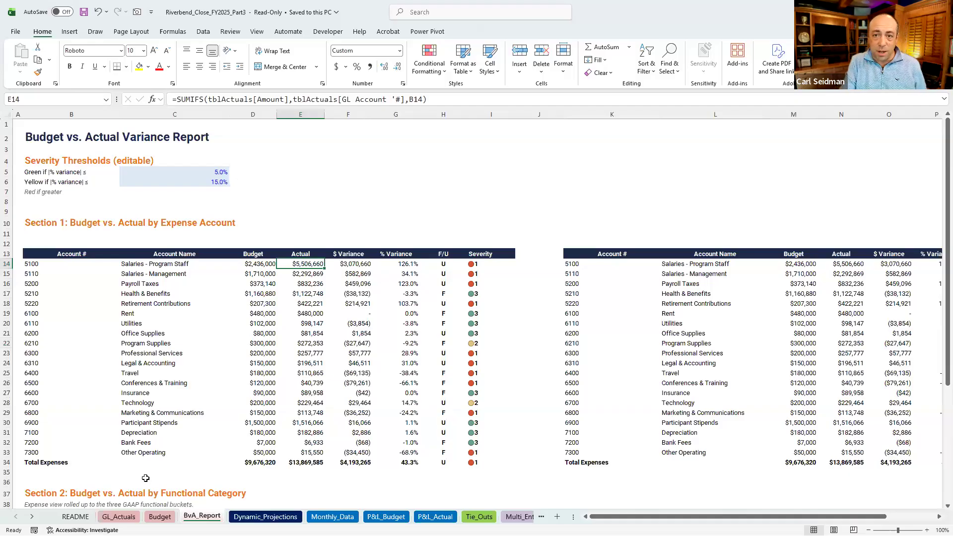
click(118, 517)
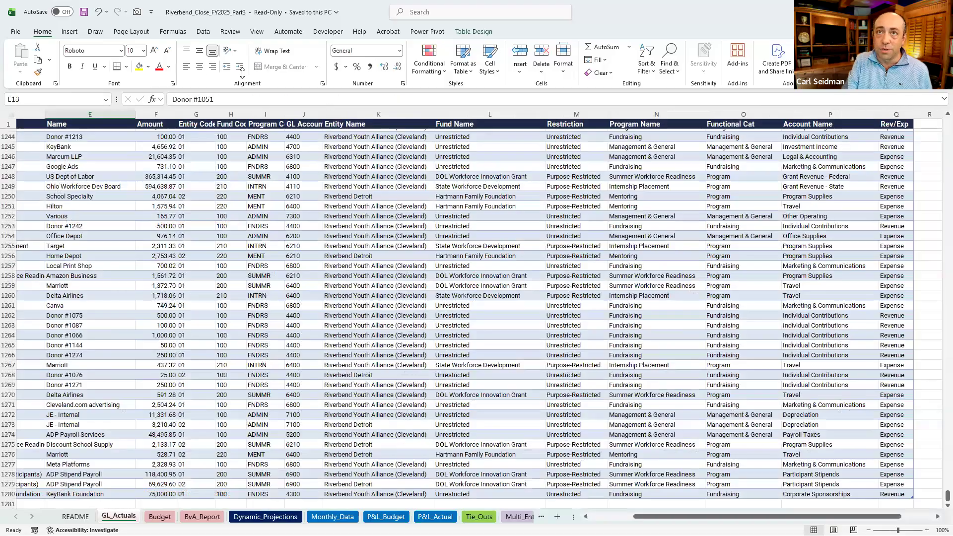
click(202, 517)
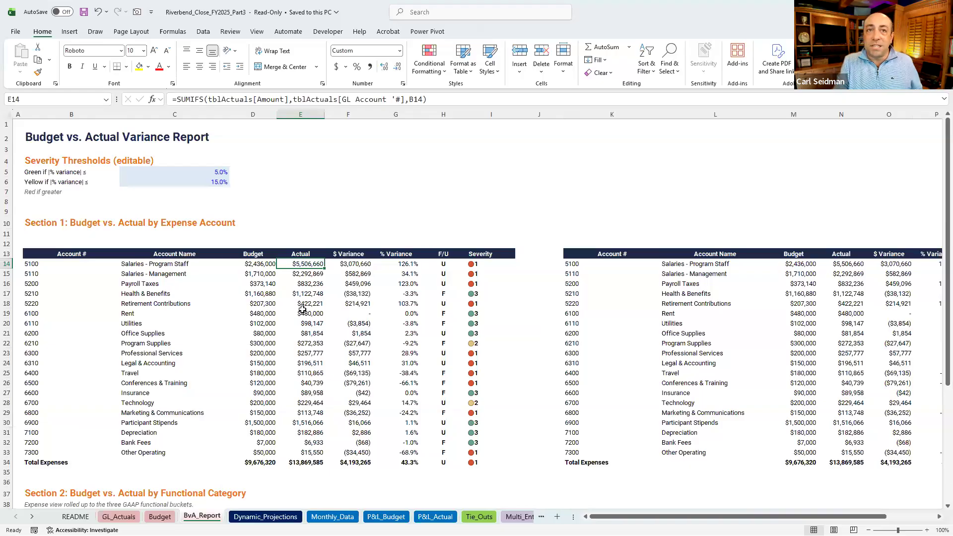
key(Left)
key(Right)
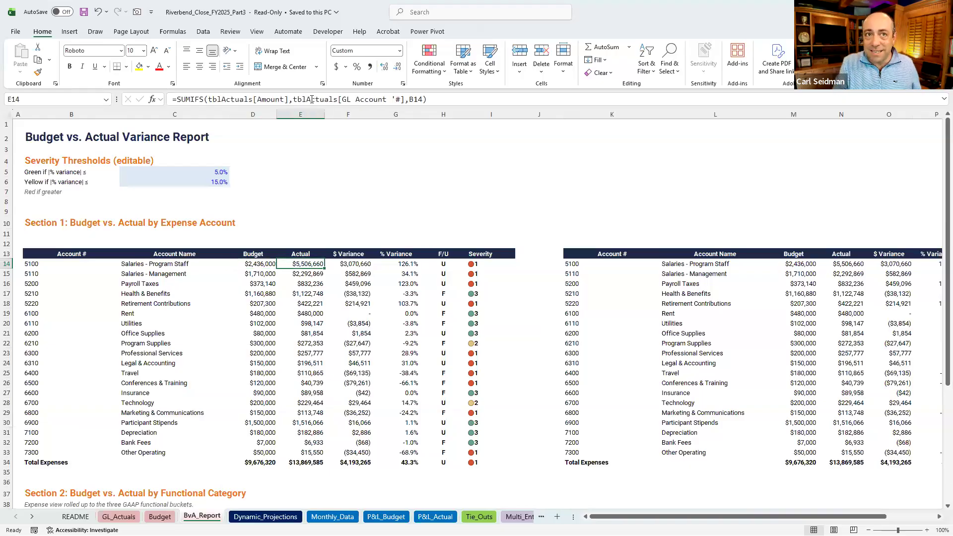
key(Left)
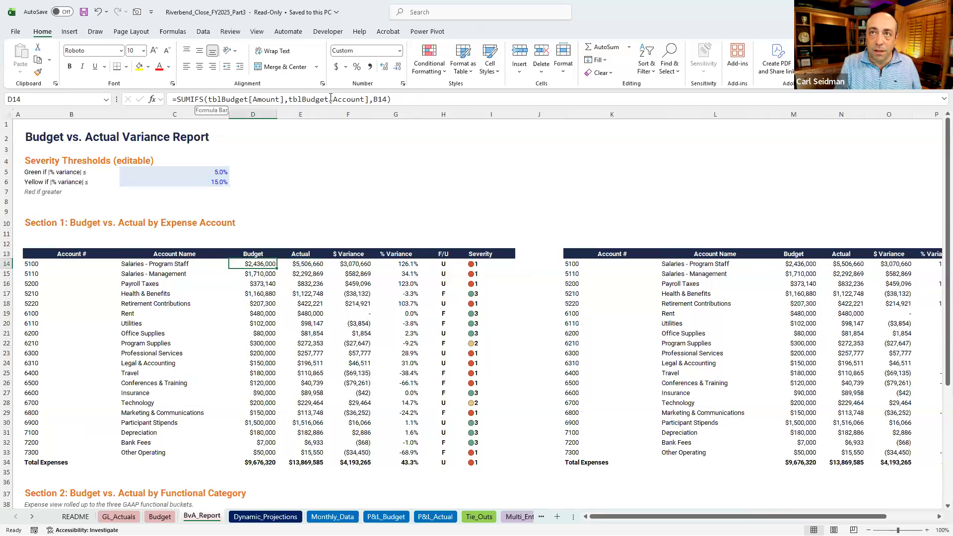
key(Right)
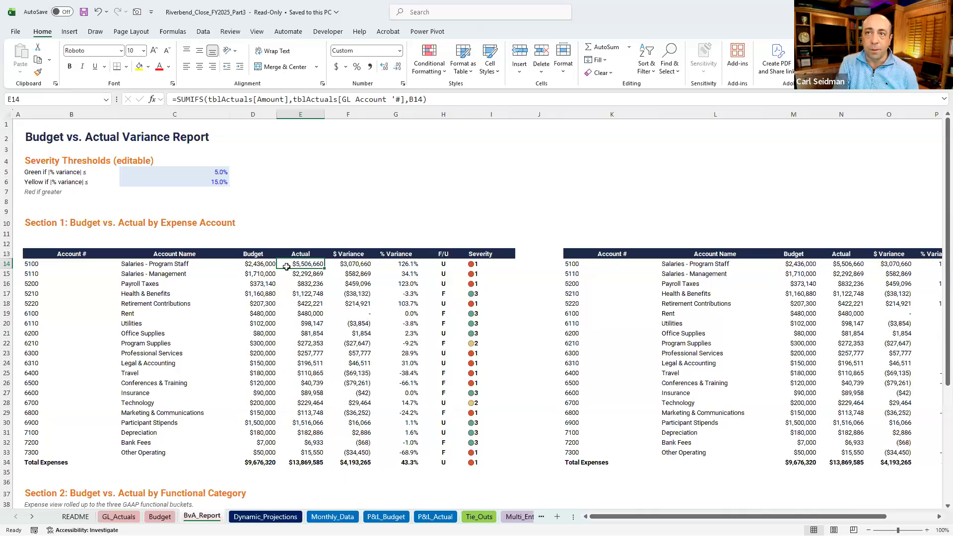
- Examine the $ Variance and % Variance formulas, starting at F14 and G14 and continuing down the rows
click(353, 263)
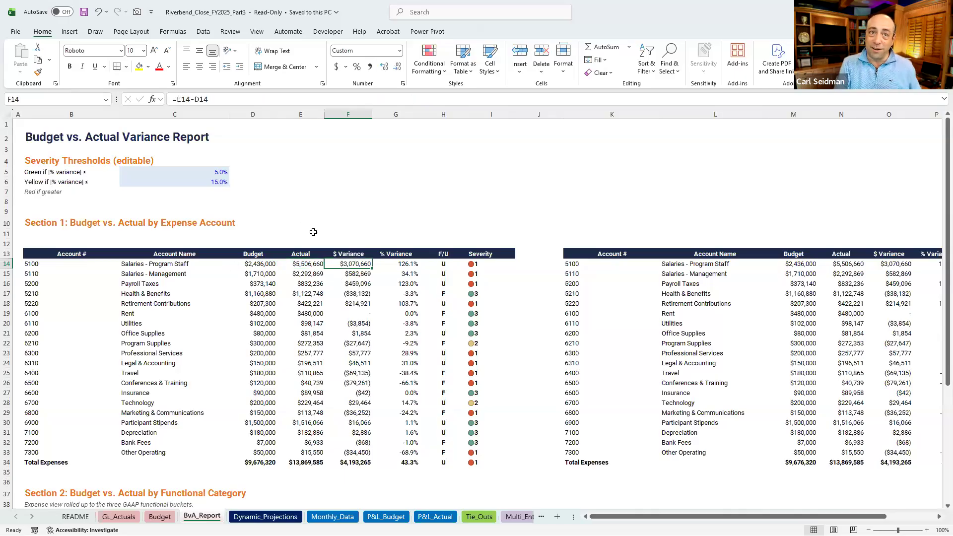
key(Down)
key(Down)
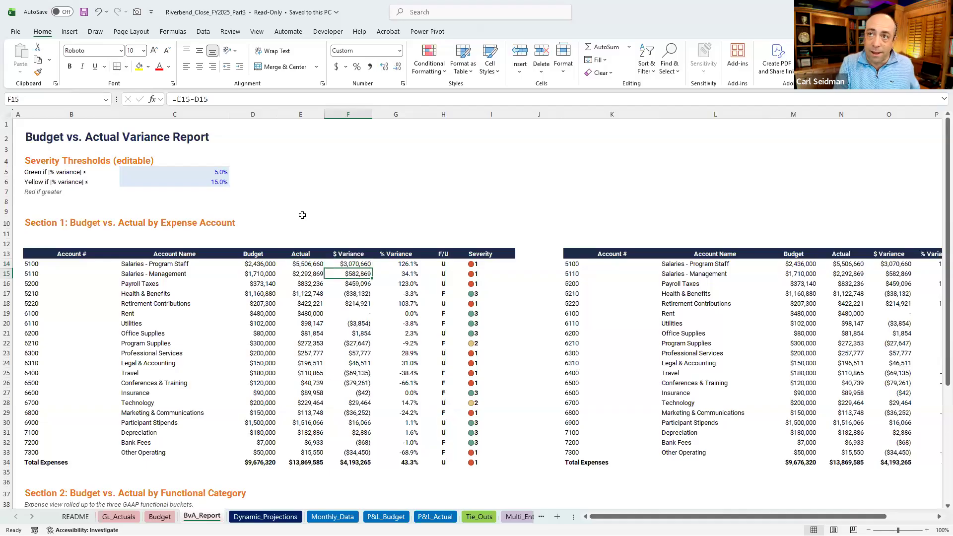
click(394, 267)
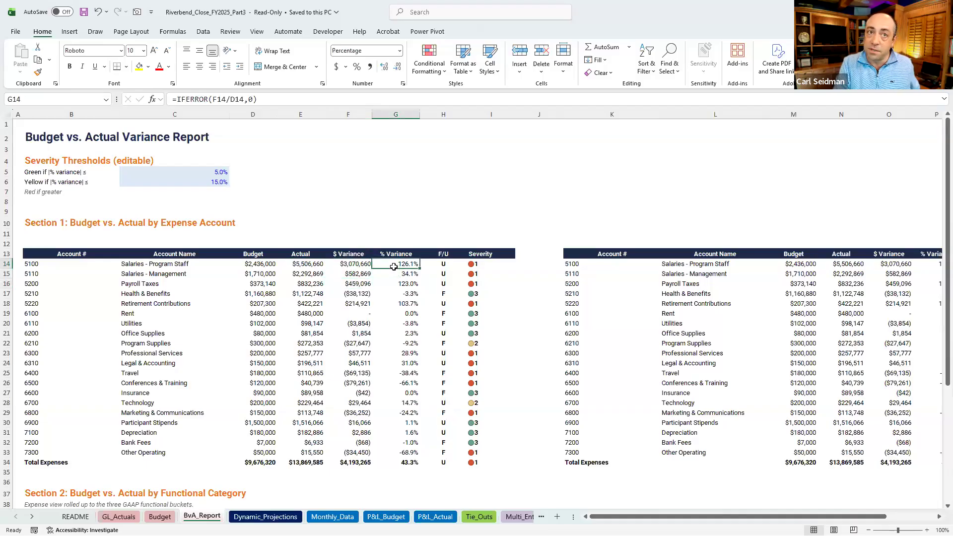
key(Down)
key(Down)
key(Down)
- Examine the F/U formula in H14 and the Severity IFS formula in I14, highlighting its Green_Threshold reference
click(444, 263)
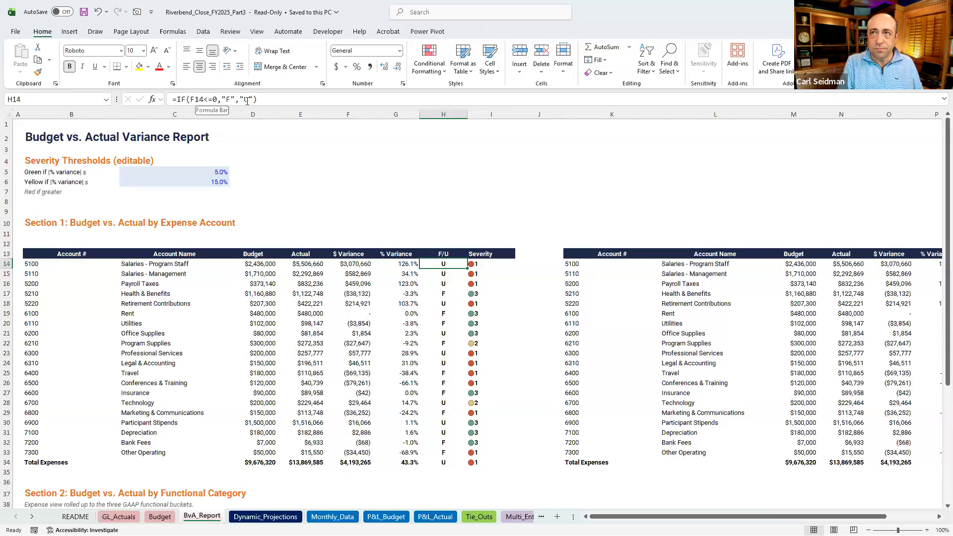
key(Right)
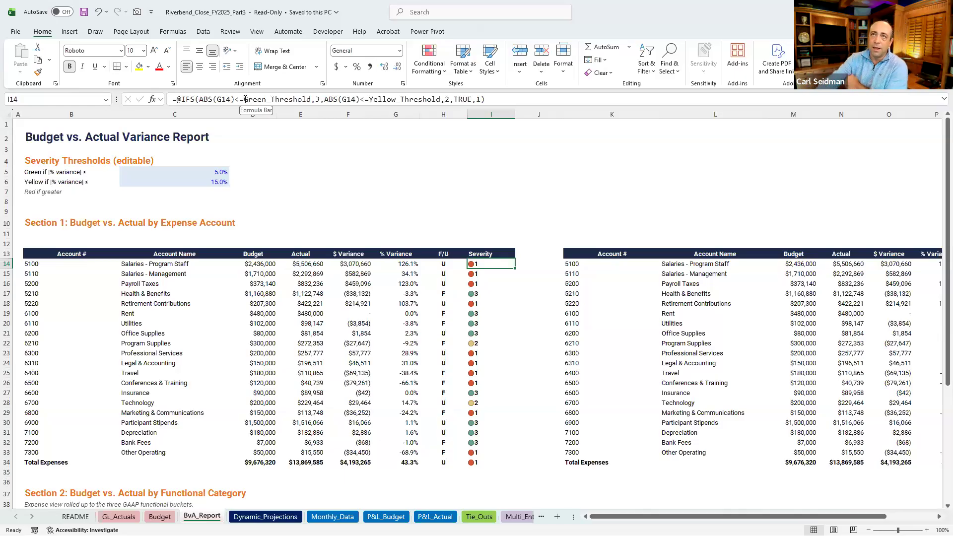
drag(245, 100, 311, 99)
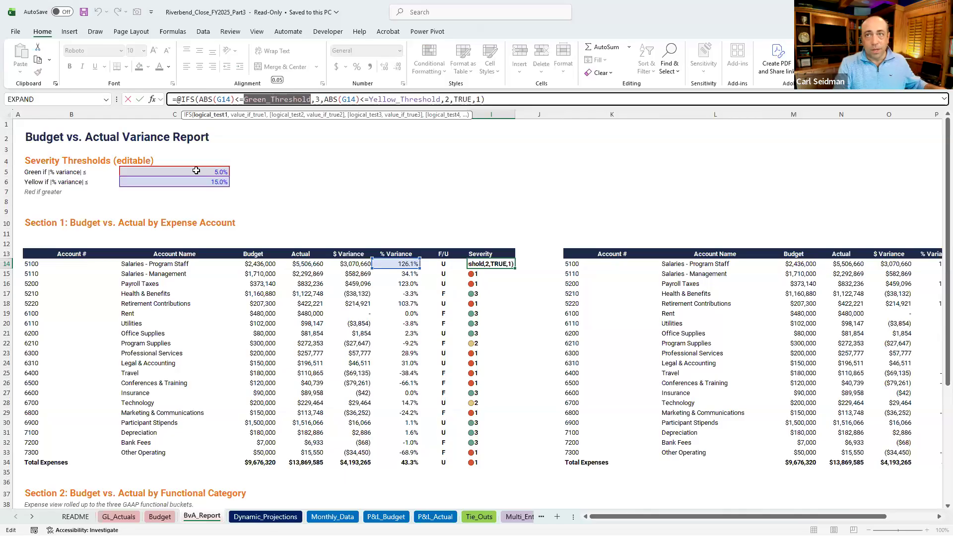
key(Escape)
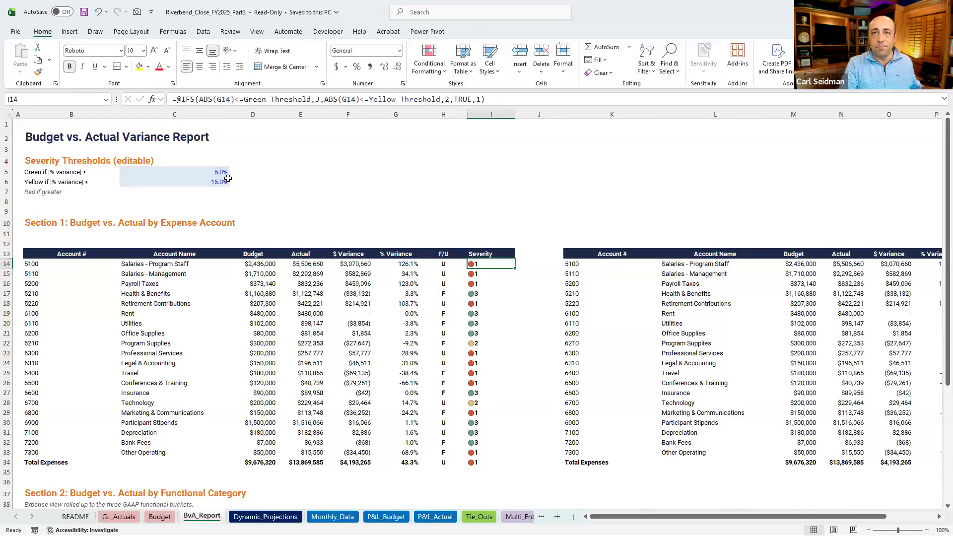
- Define the name test for cell C8 and check the names of the threshold cells C5 and C6
click(206, 201)
click(78, 99)
text(test)
key(Return)
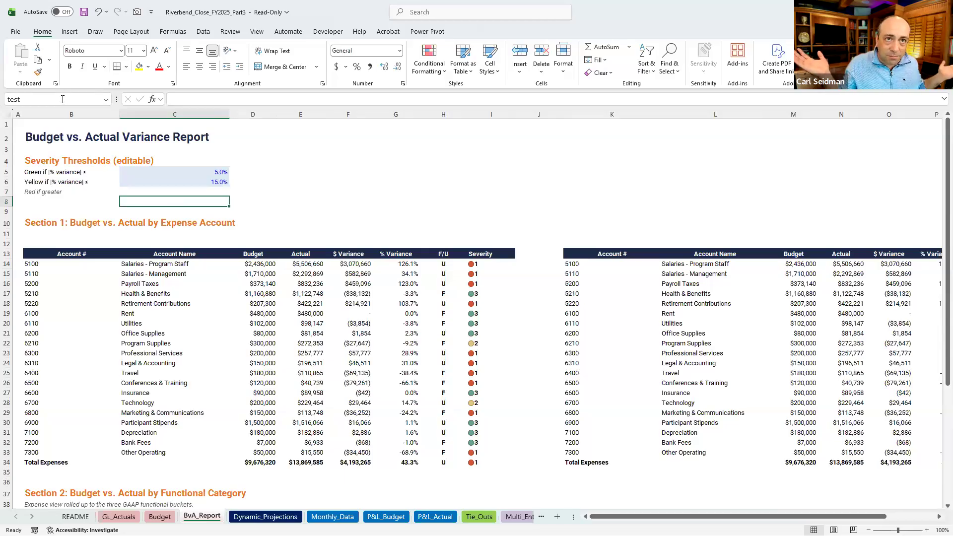
click(167, 173)
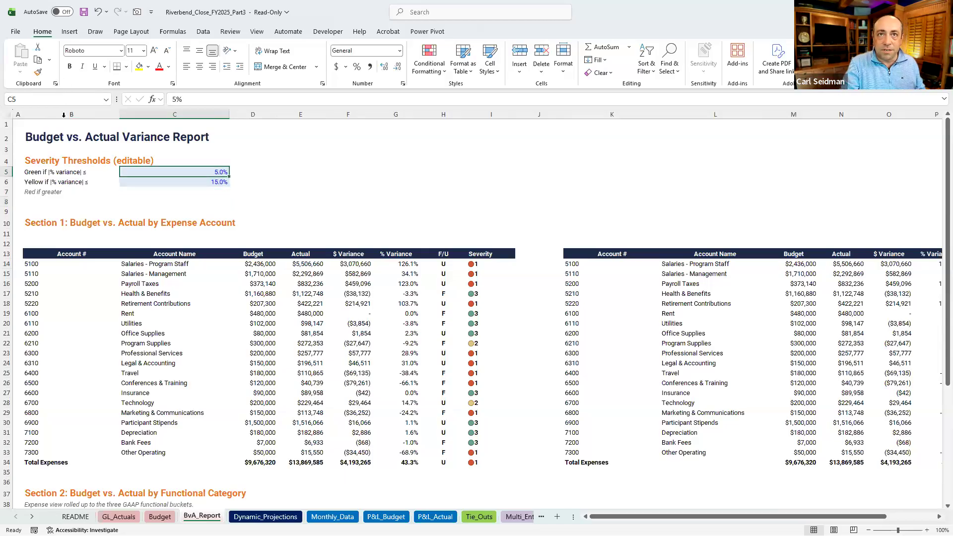
key(Down)
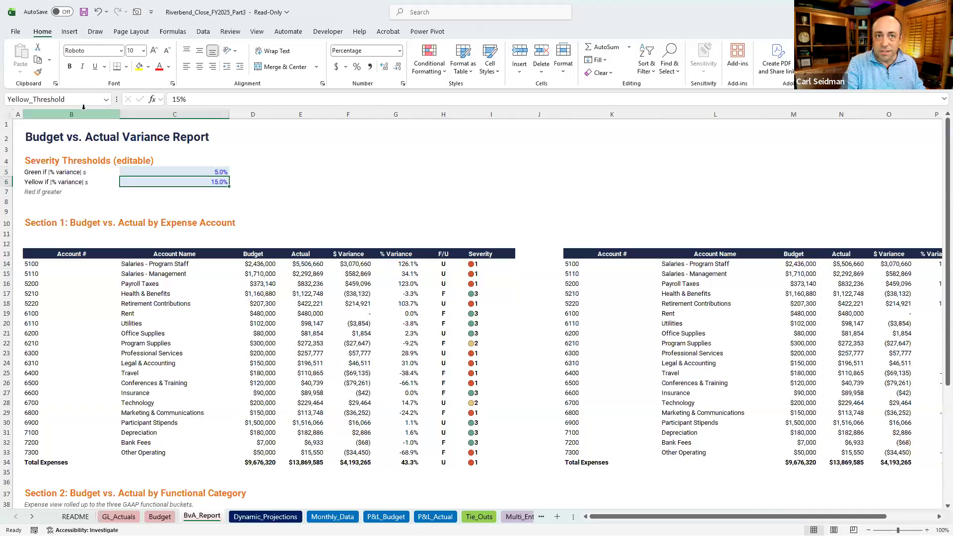
- Look at the conditional formatting icon sets available for the Severity value in I14 without applying one
click(485, 266)
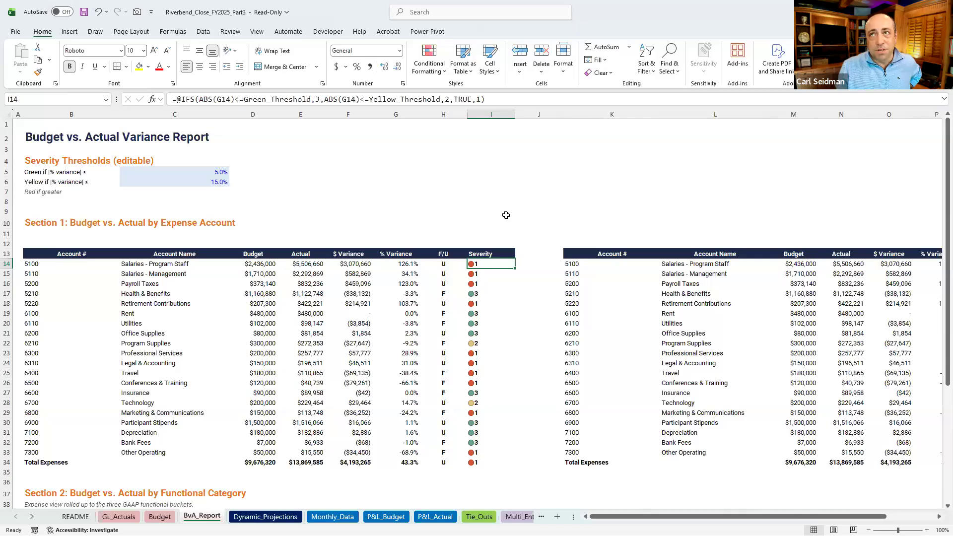
click(437, 68)
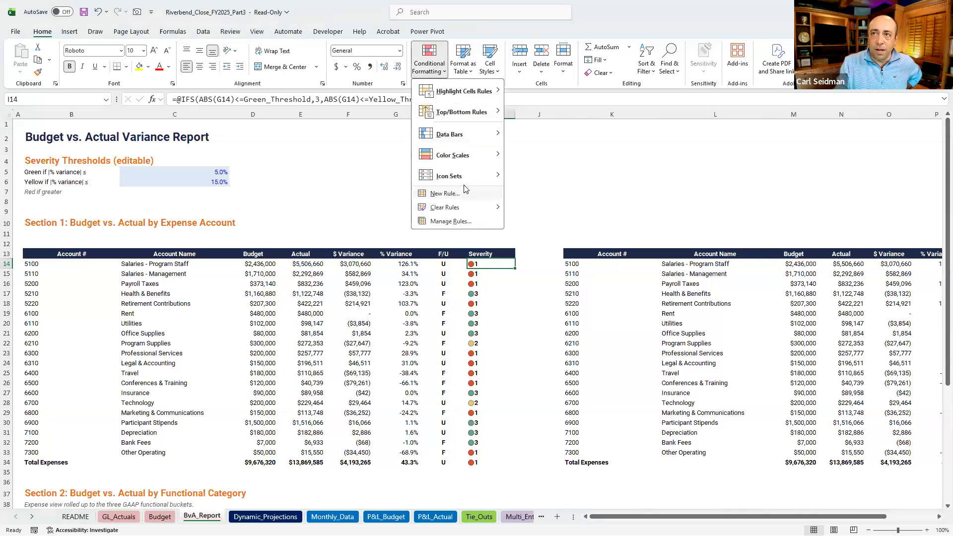
mouse_move(466, 182)
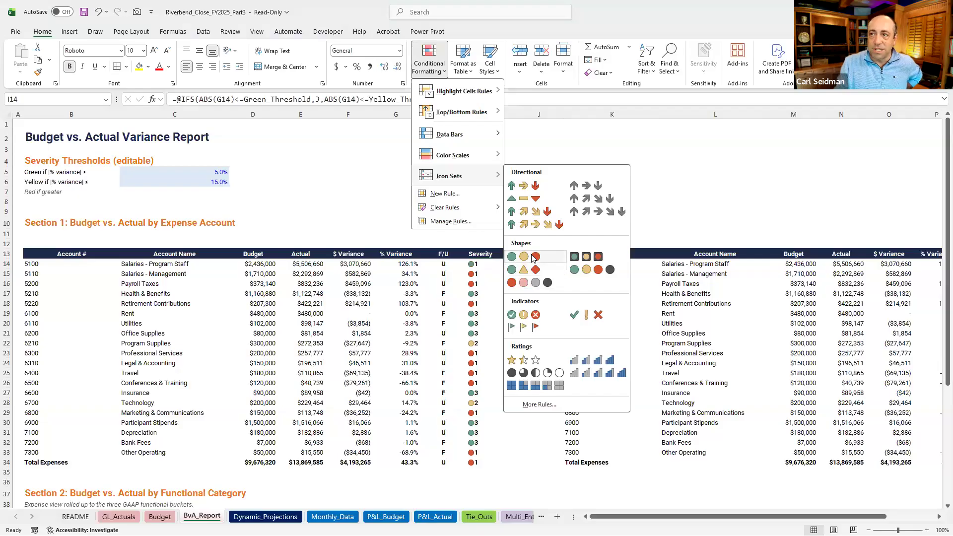
click(692, 214)
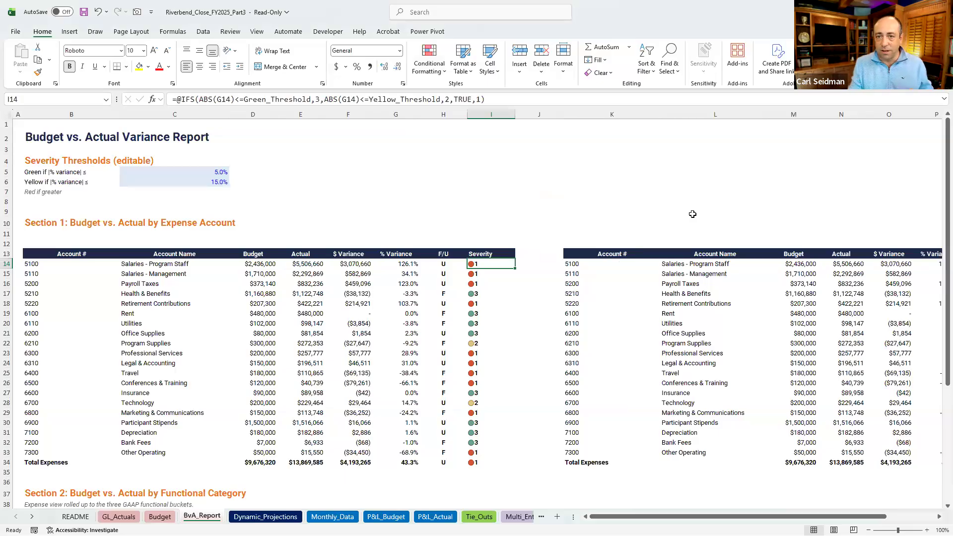
- Examine the dynamic array formulas across K14:R14 of the second expense table, and return to the sheet's first columns
key(Right)
key(Right)
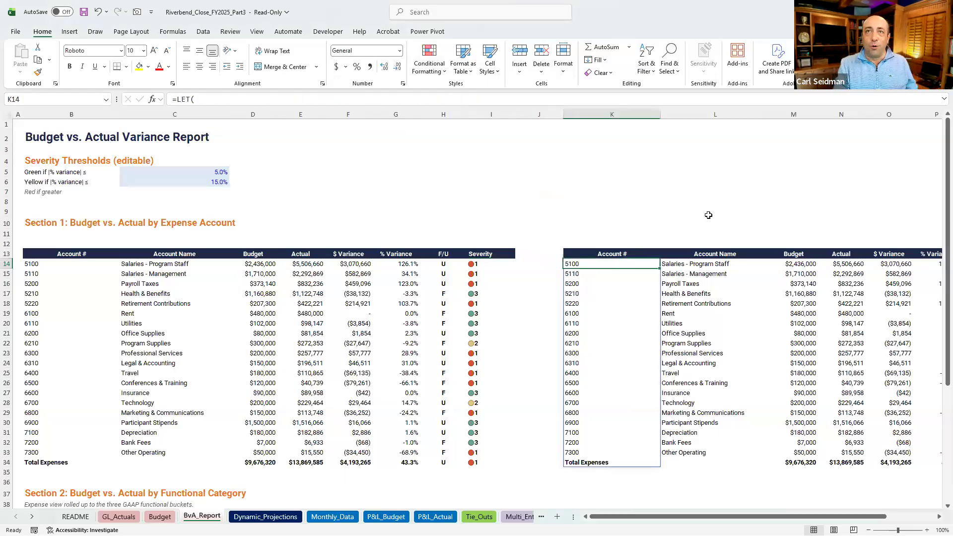
key(Right)
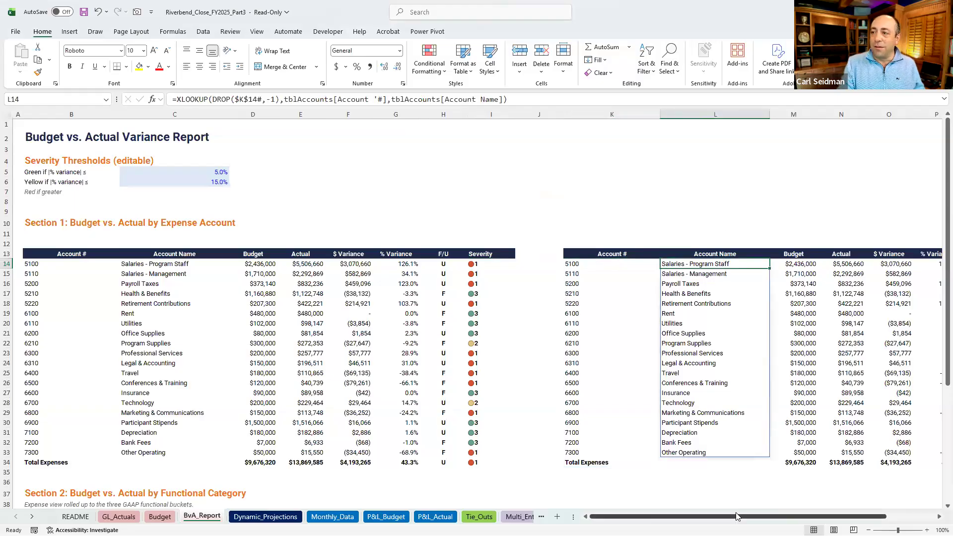
drag(737, 516, 833, 518)
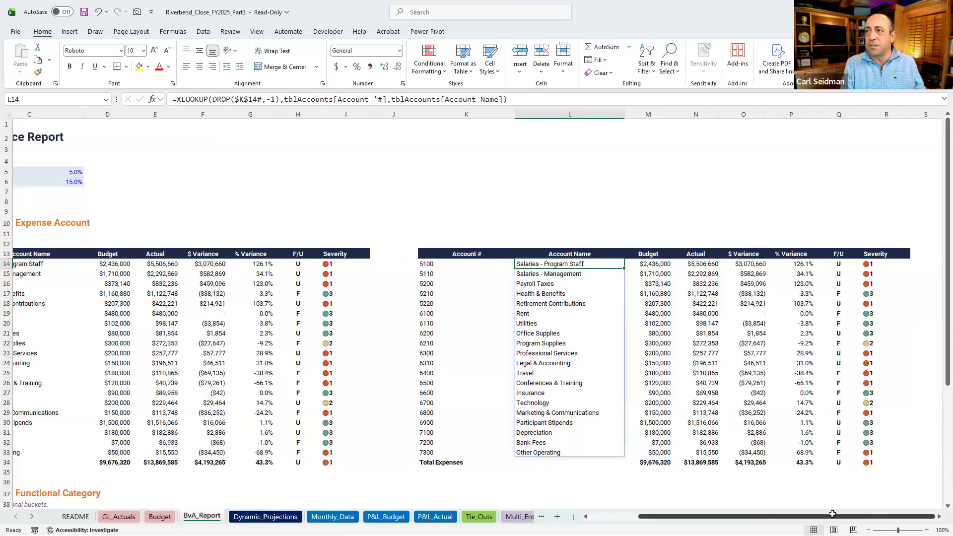
key(Left)
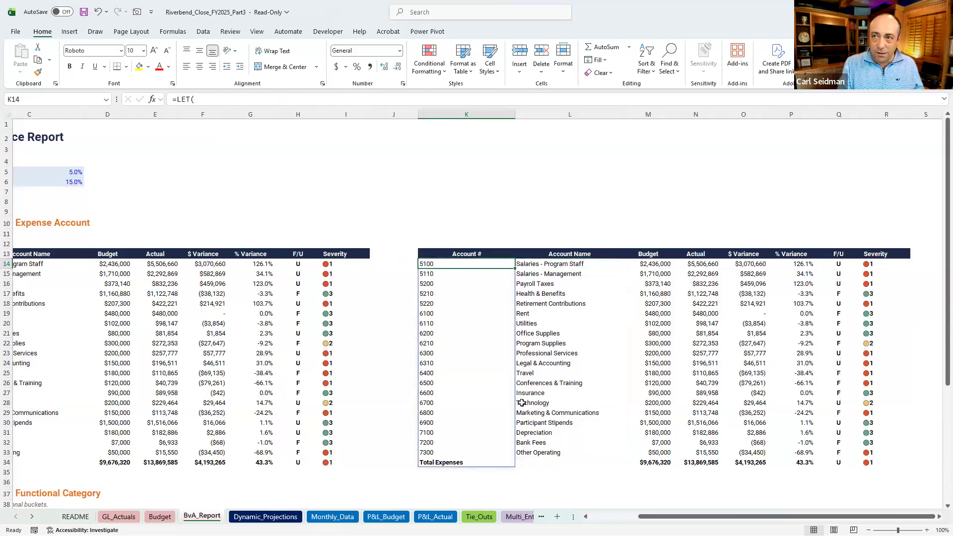
key(Right)
key(Right)
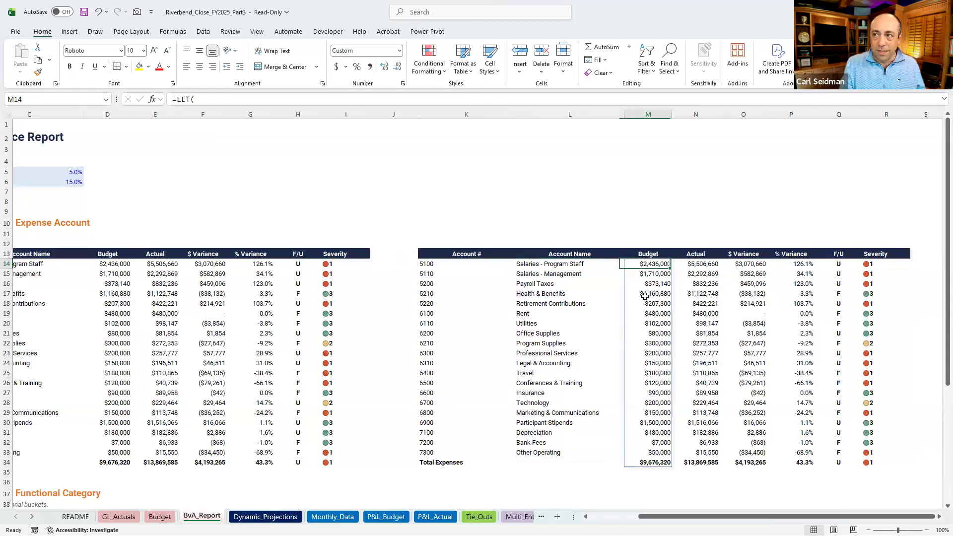
key(Right)
key(Right)
key(Right)
key(Right)
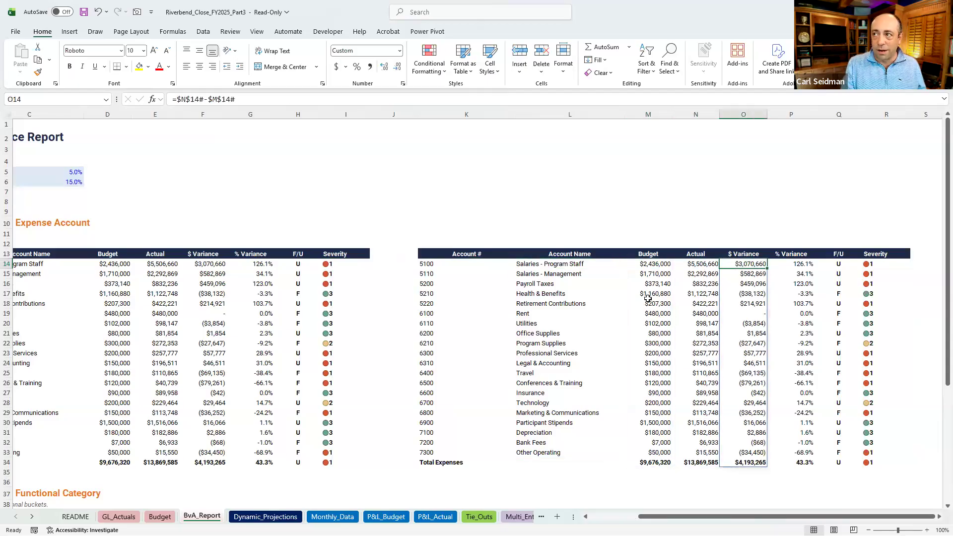
key(Right)
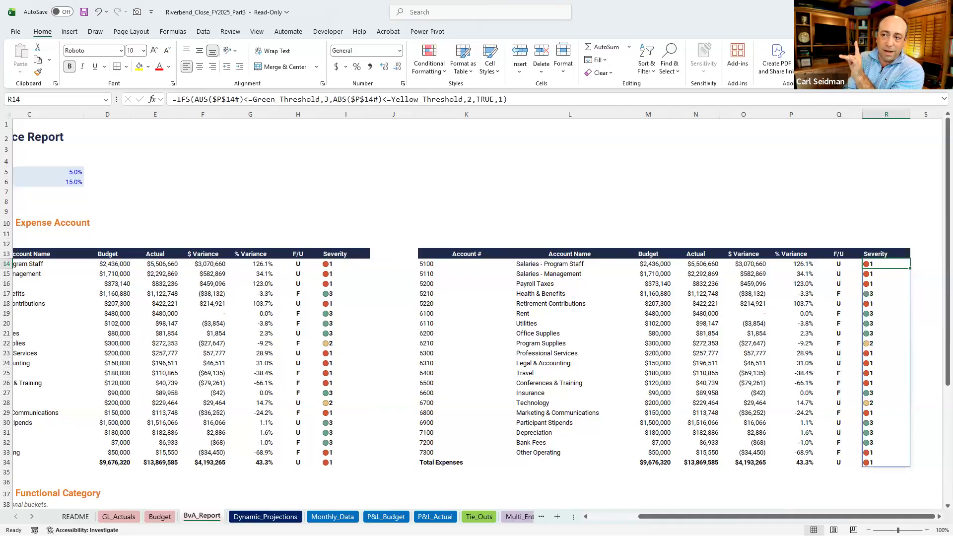
scroll(476, 313, left, 3)
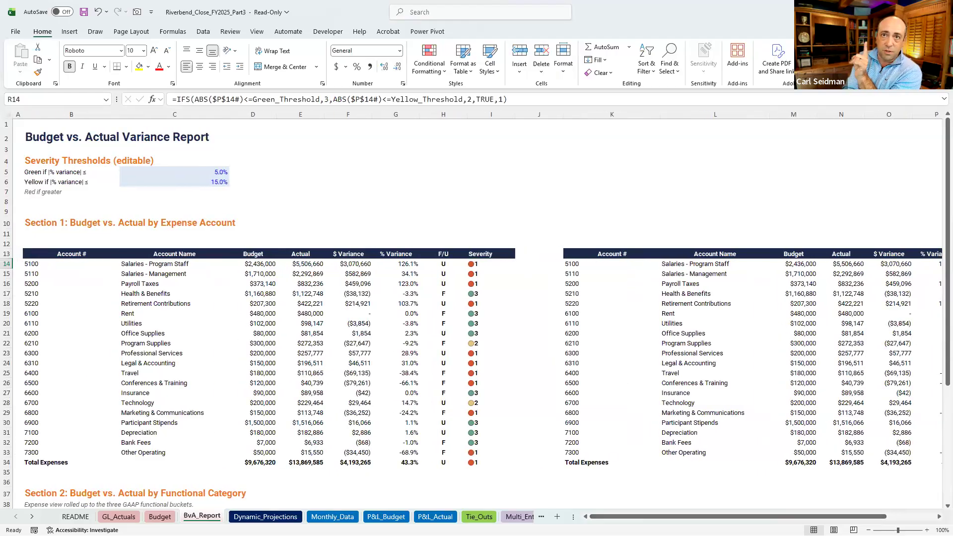
- Check cells across the first expense table, from the account numbers to the % Variance formula in G22
click(75, 264)
click(75, 303)
click(176, 304)
click(263, 273)
click(406, 341)
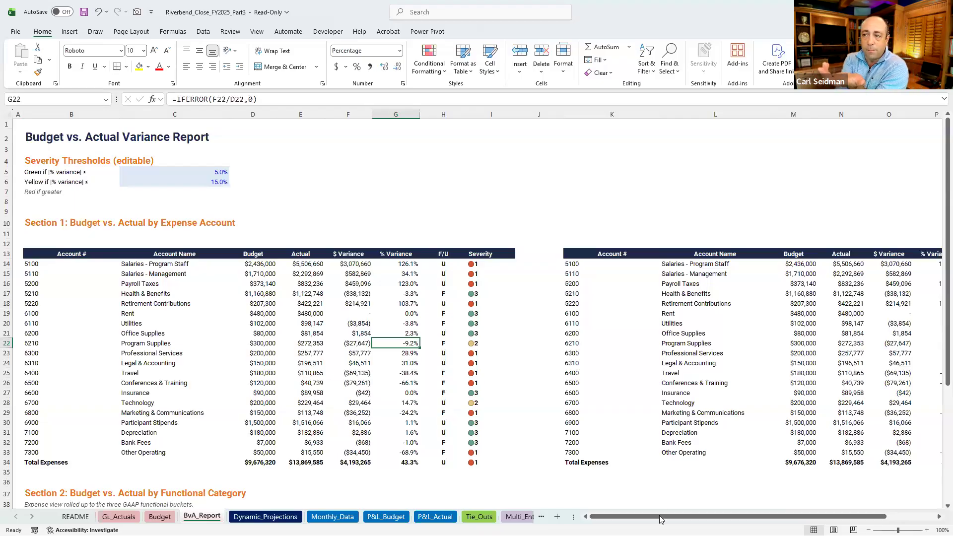
- Show the full LET formula of K14 in the second table and indent its VSTACK line to align with "Total Expenses"
drag(734, 516, 783, 516)
click(437, 272)
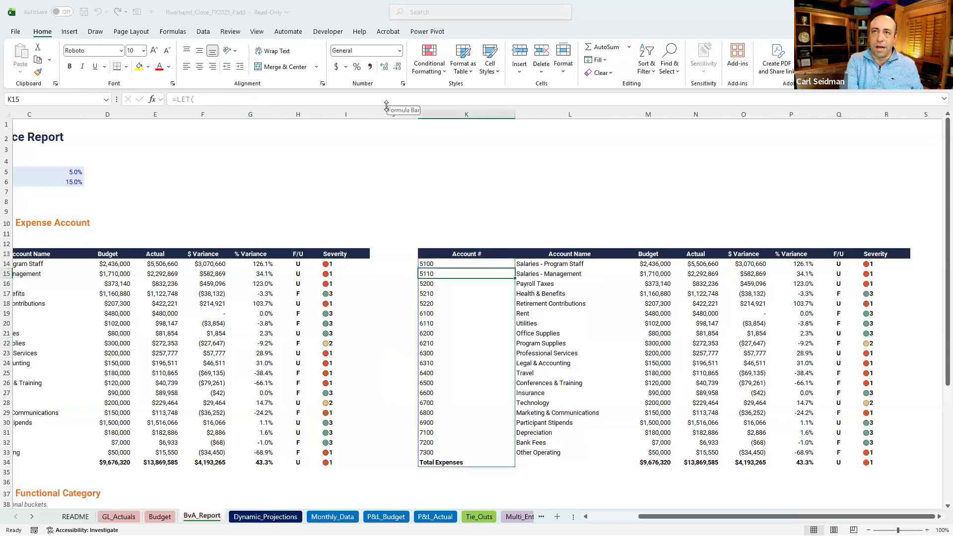
drag(378, 105, 385, 159)
click(482, 317)
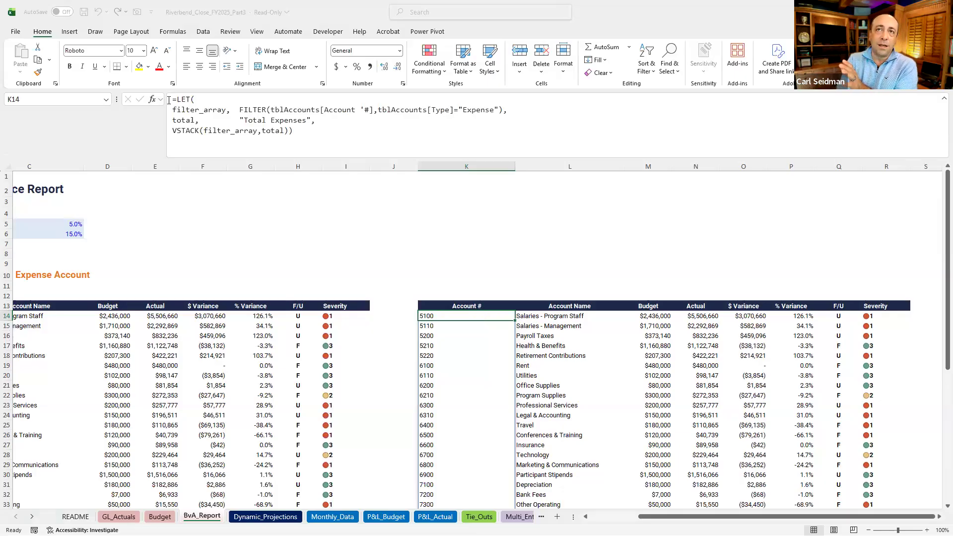
click(199, 103)
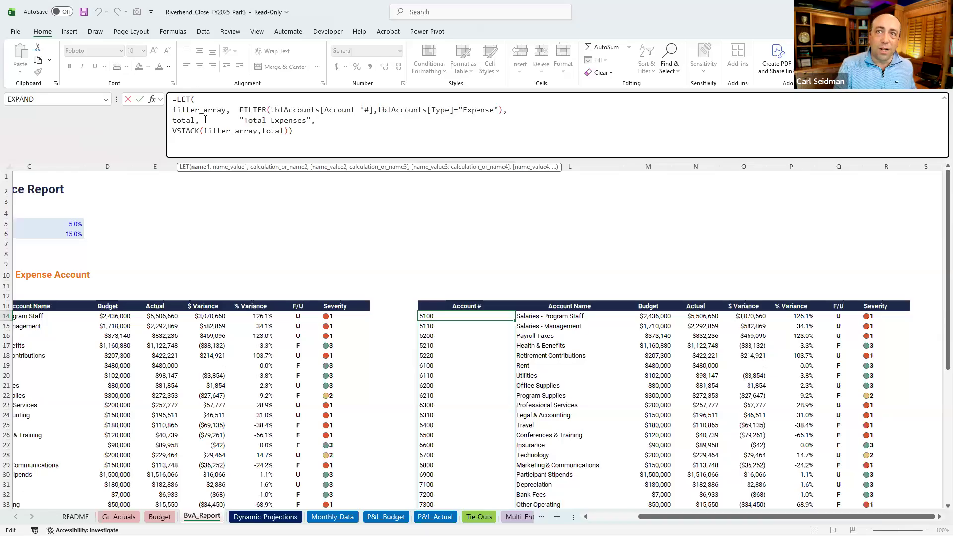
click(174, 131)
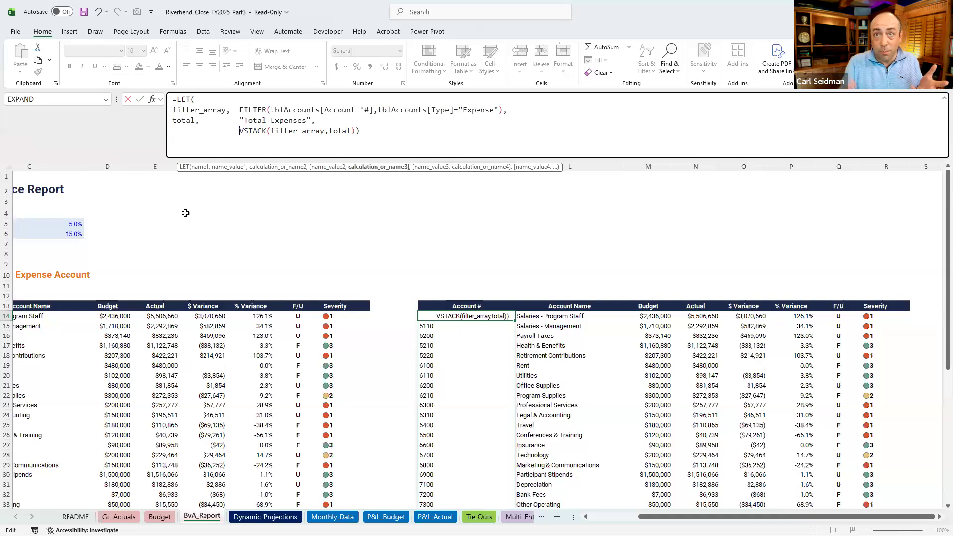
click(195, 100)
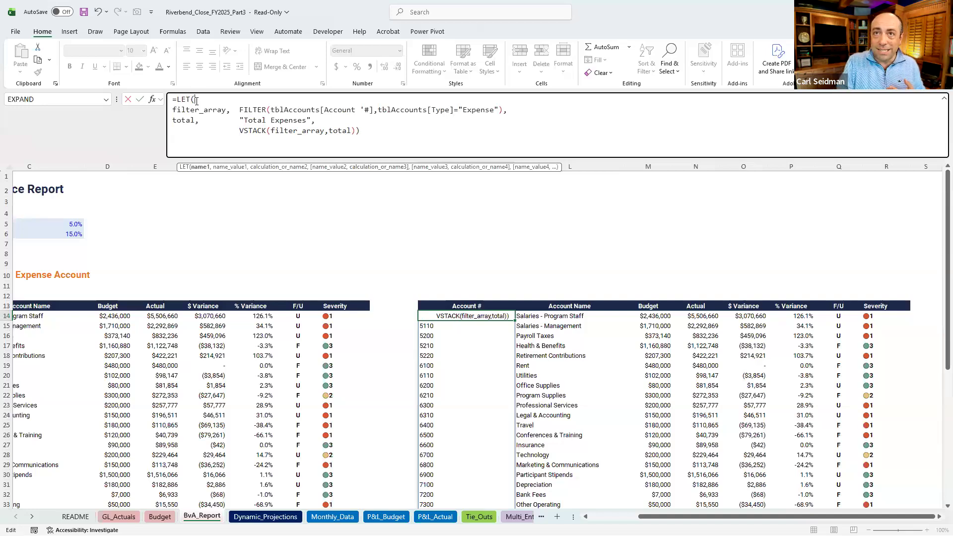
- Try another name for the filter_array variable where K14's LET formula defines it, and change it back to filter_array
drag(173, 110, 218, 109)
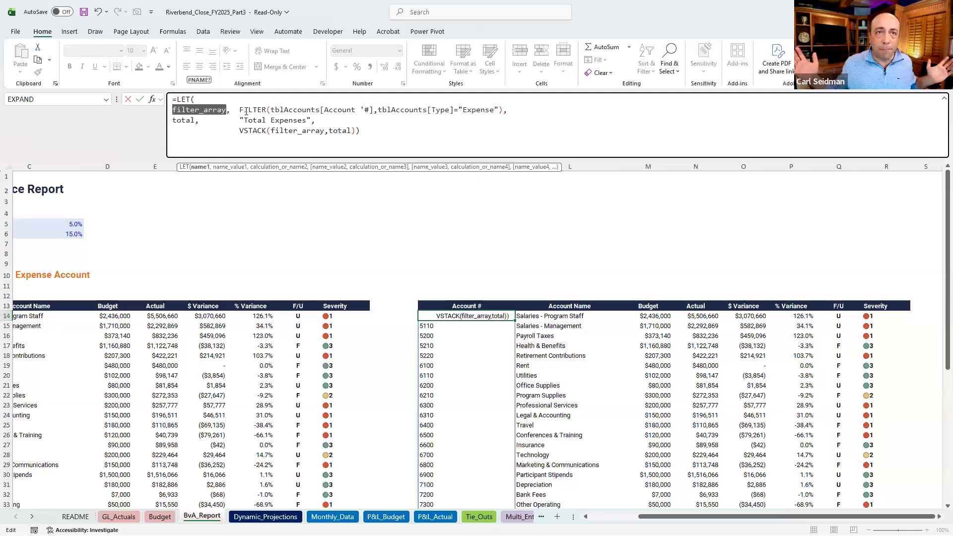
text(carl_array)
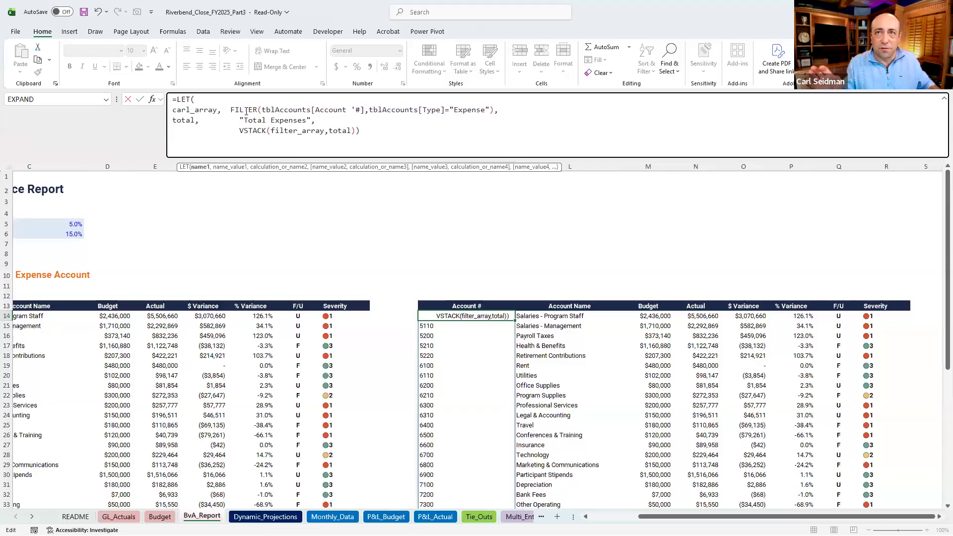
key(BackSpace)
key(BackSpace)
key(BackSpace)
key(BackSpace)
key(BackSpace)
key(BackSpace)
key(BackSpace)
key(BackSpace)
key(BackSpace)
key(BackSpace)
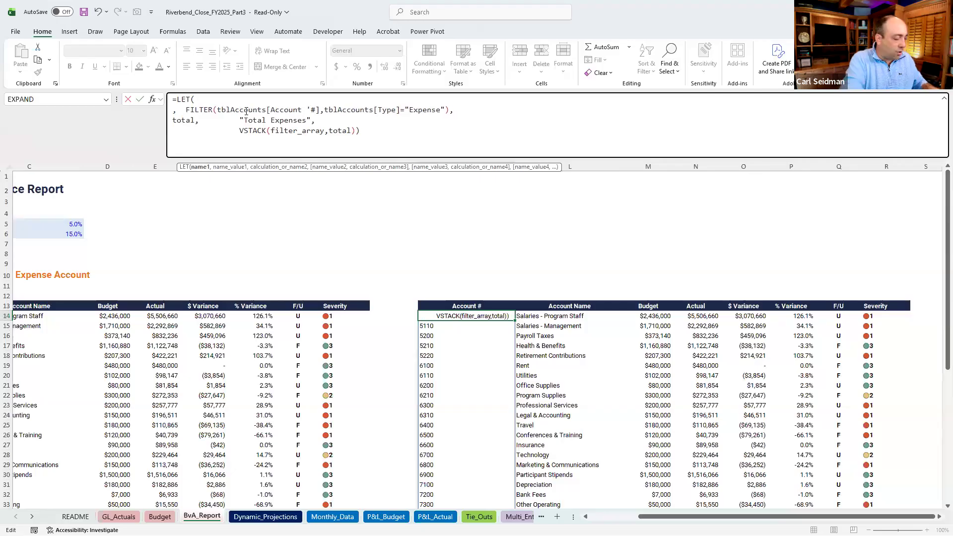
text(filter_array)
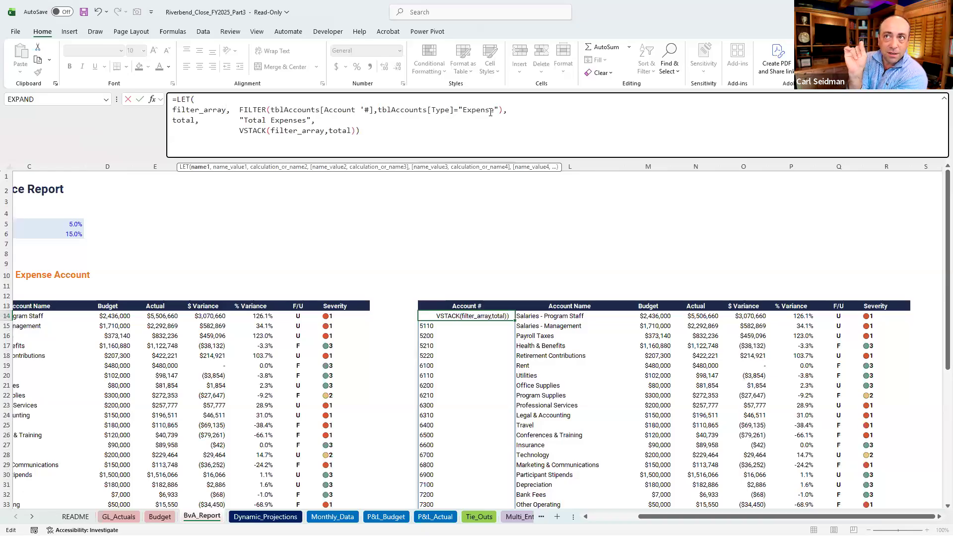
- Try another name for the total variable where K14's LET formula defines it, and change it back to total
scroll(448, 263, down, 3)
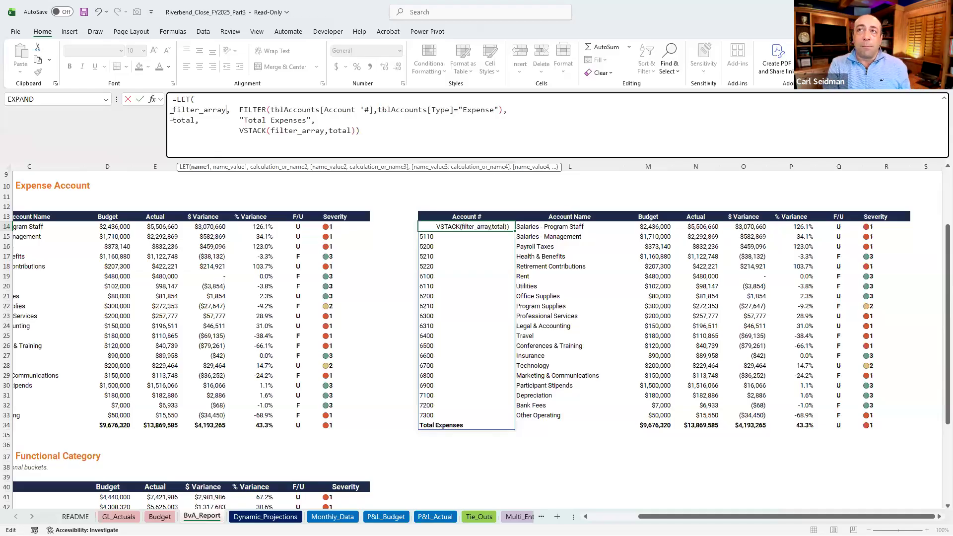
double_click(194, 119)
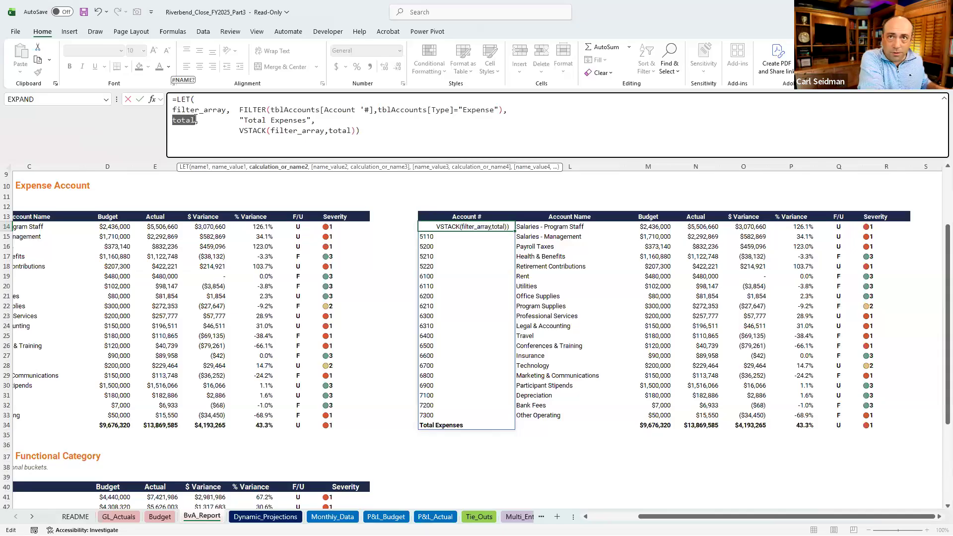
text(carl)
key(BackSpace)
key(BackSpace)
key(BackSpace)
key(BackSpace)
text(toa)
key(BackSpace)
text(tal)
- Examine how K14's VSTACK reuses the filter_array and total variables defined in LET, and leave formula editing
drag(238, 120, 312, 120)
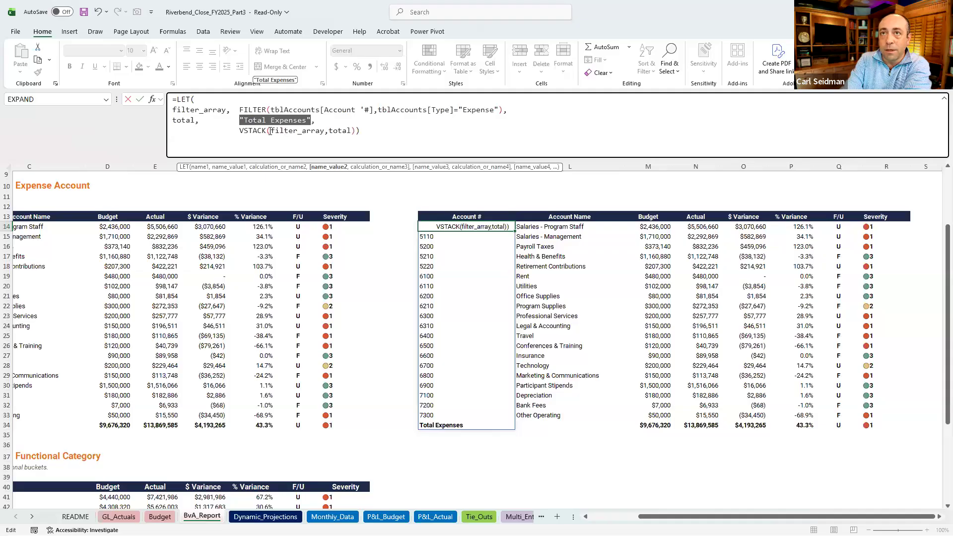
drag(271, 130, 324, 130)
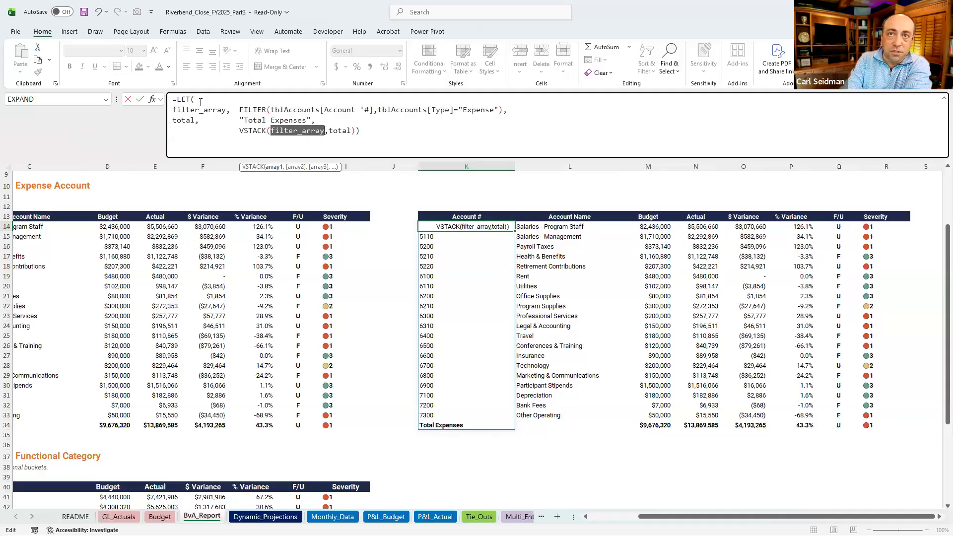
drag(173, 110, 224, 109)
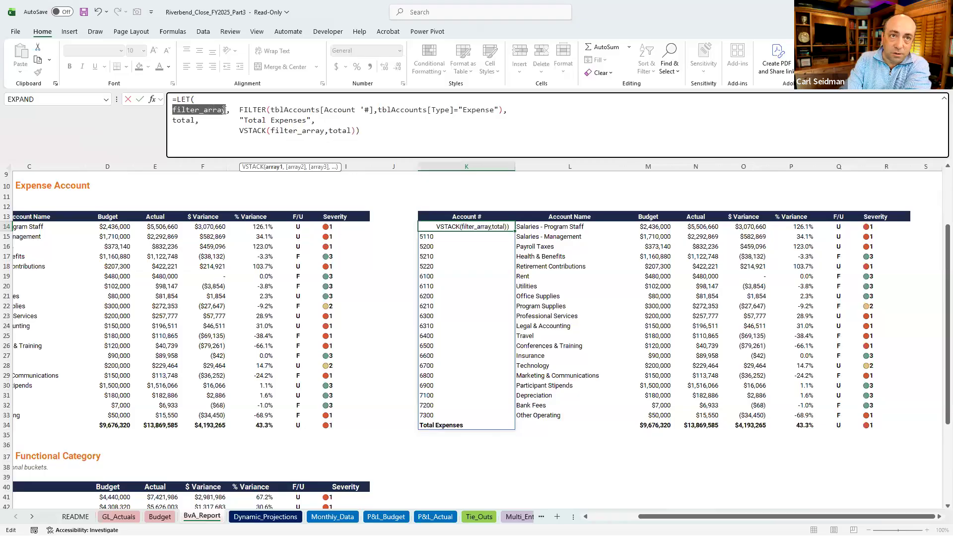
drag(329, 130, 350, 130)
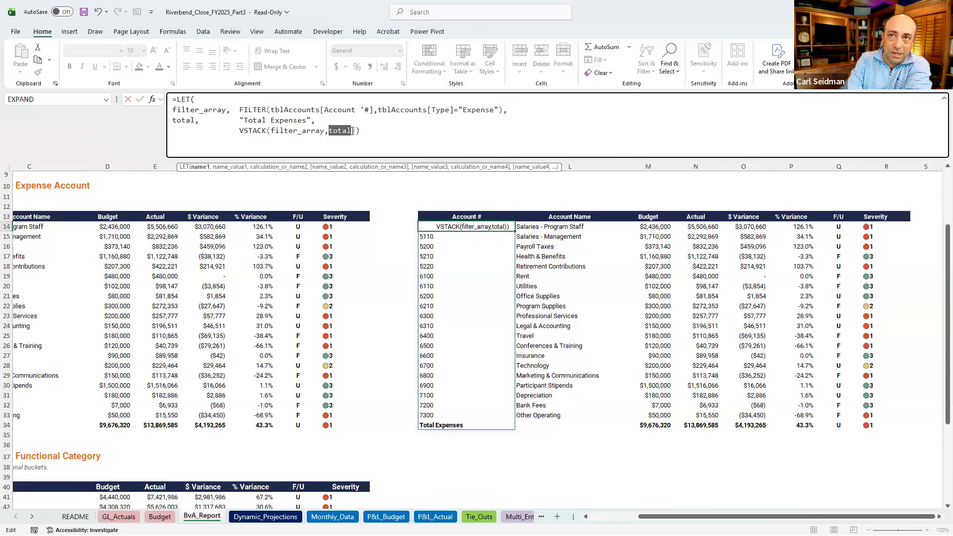
drag(173, 119, 269, 131)
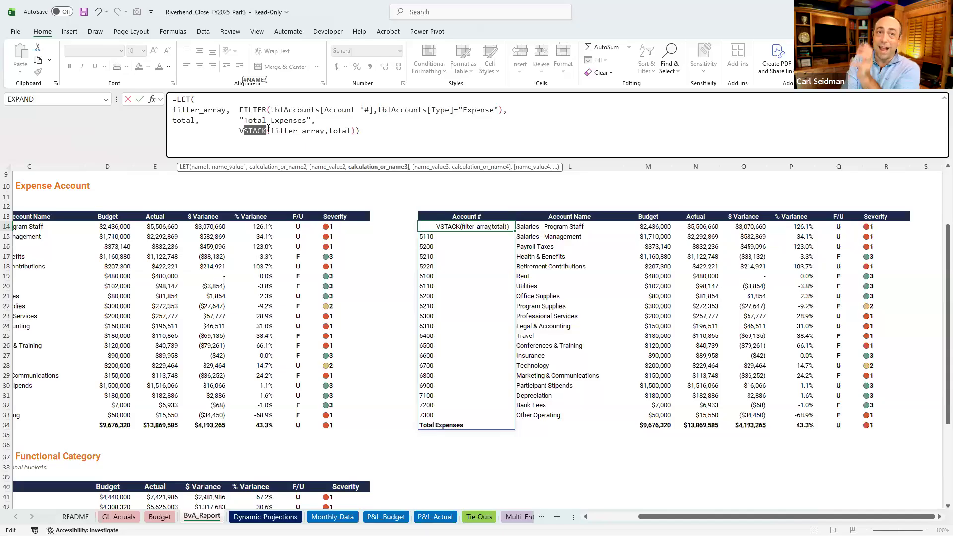
key(Escape)
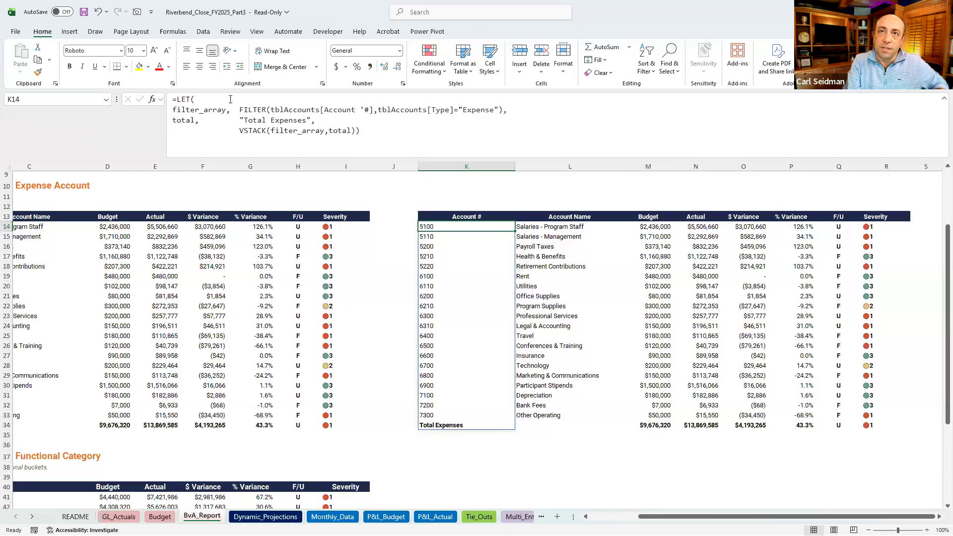
- Flatten K14's LET formula onto a single line by removing its line breaks and the extra spaces between arguments
click(590, 102)
key(Delete)
click(591, 102)
key(Delete)
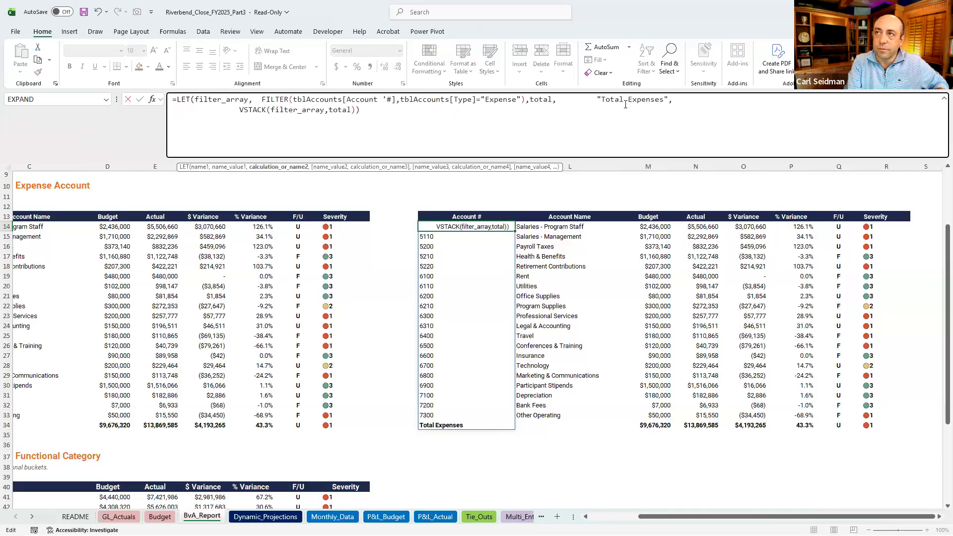
drag(560, 101, 597, 101)
key(BackSpace)
key(BackSpace)
key(Delete)
key(Delete)
key(Delete)
key(Delete)
key(Delete)
key(Delete)
key(Delete)
key(Delete)
key(Delete)
key(Delete)
key(Delete)
key(Delete)
key(Delete)
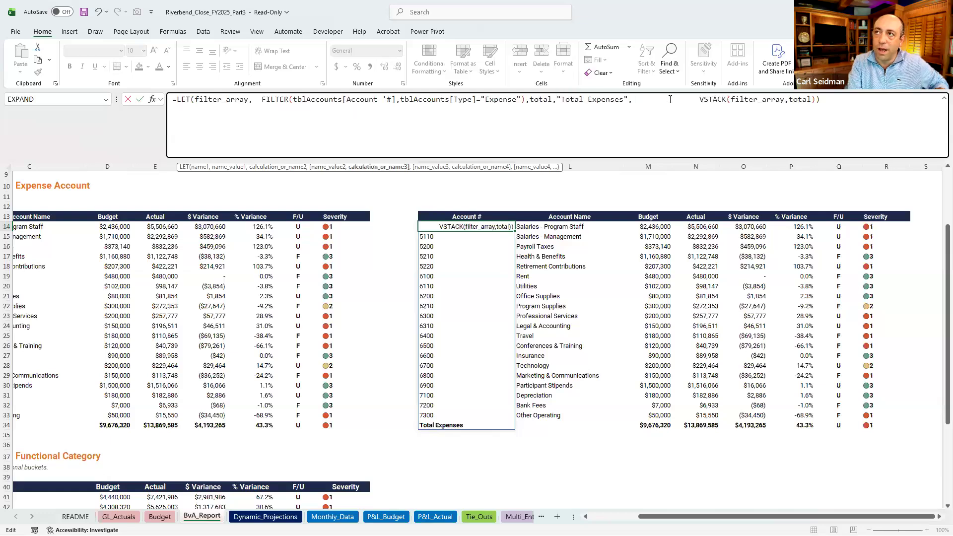
key(Delete)
key(Delete)
key(Delete)
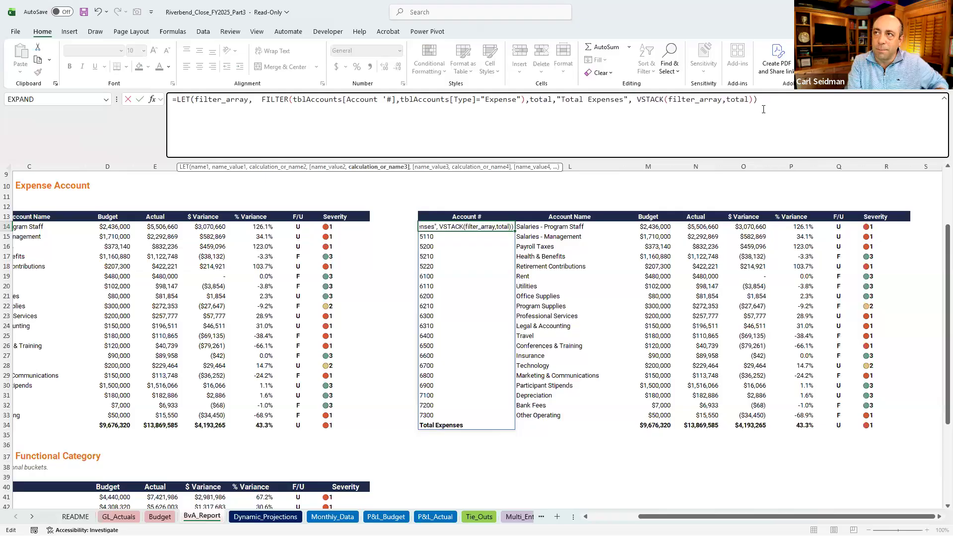
key(Return)
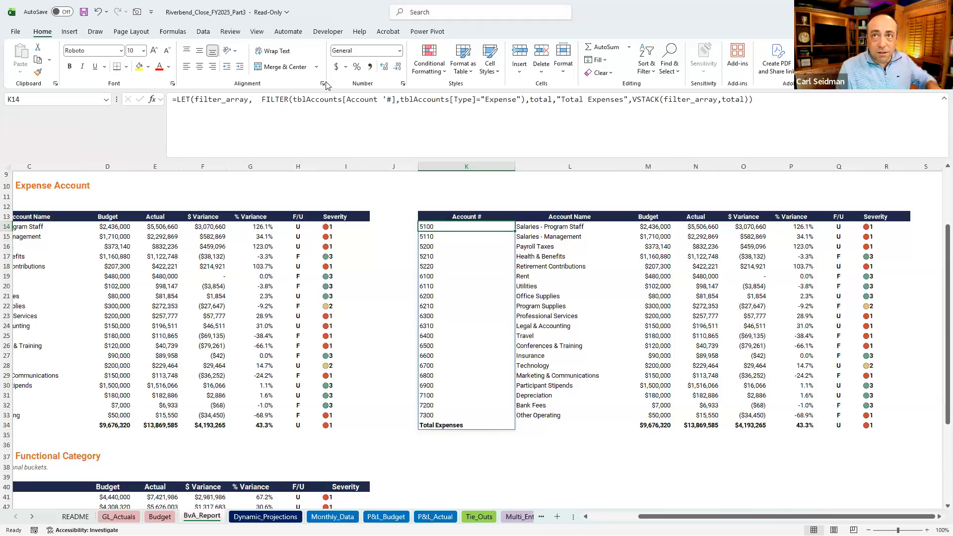
click(256, 98)
key(BackSpace)
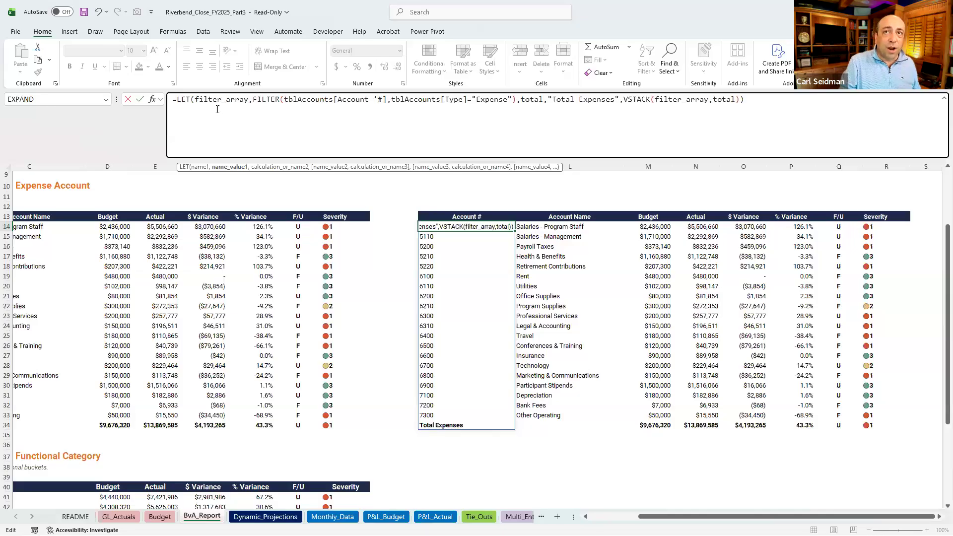
- Break K14's formula after LET( and before total, and indent FILTER on the filter_array line
click(195, 100)
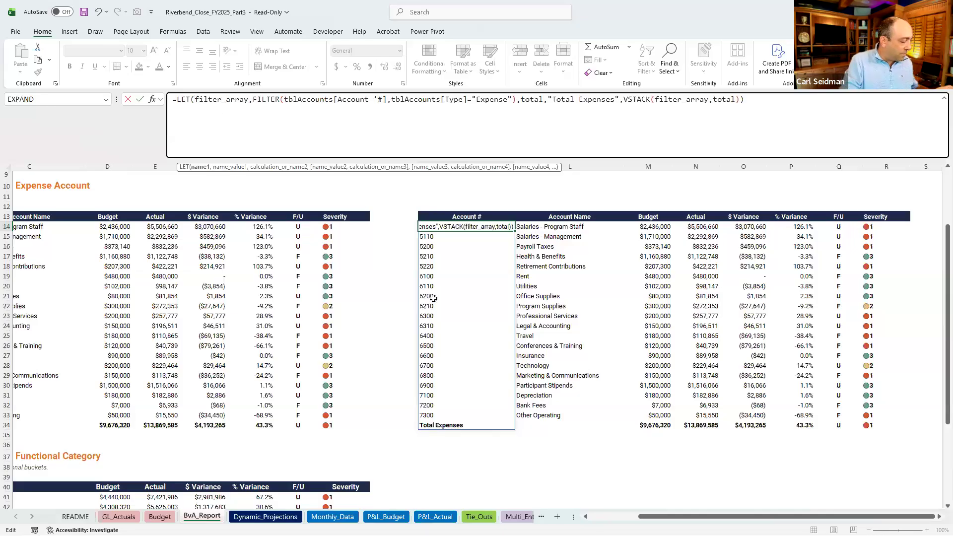
key(alt+Return)
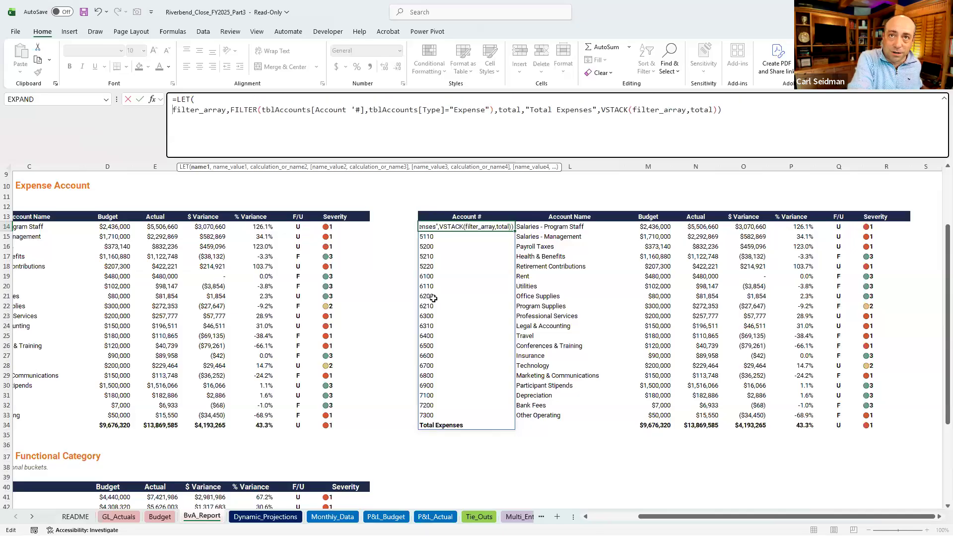
click(231, 109)
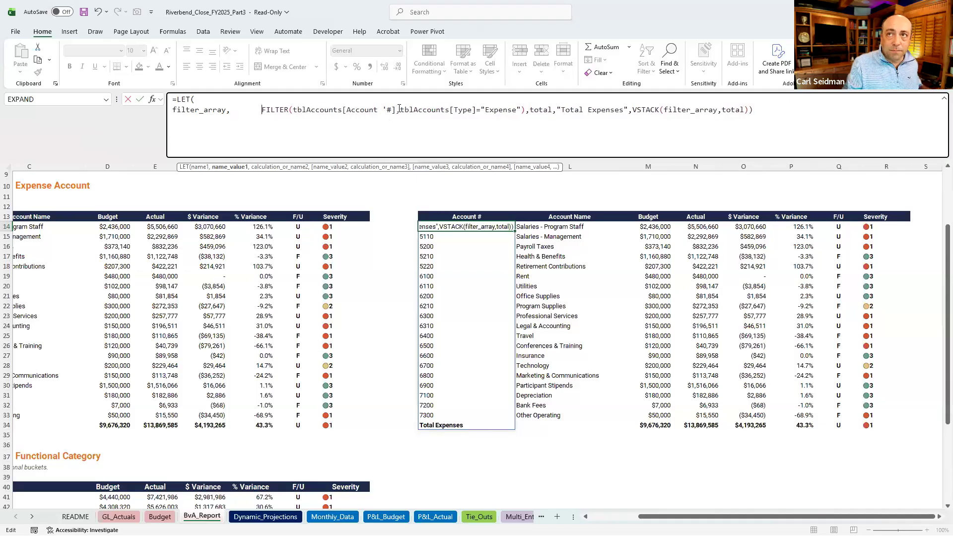
click(399, 109)
click(531, 109)
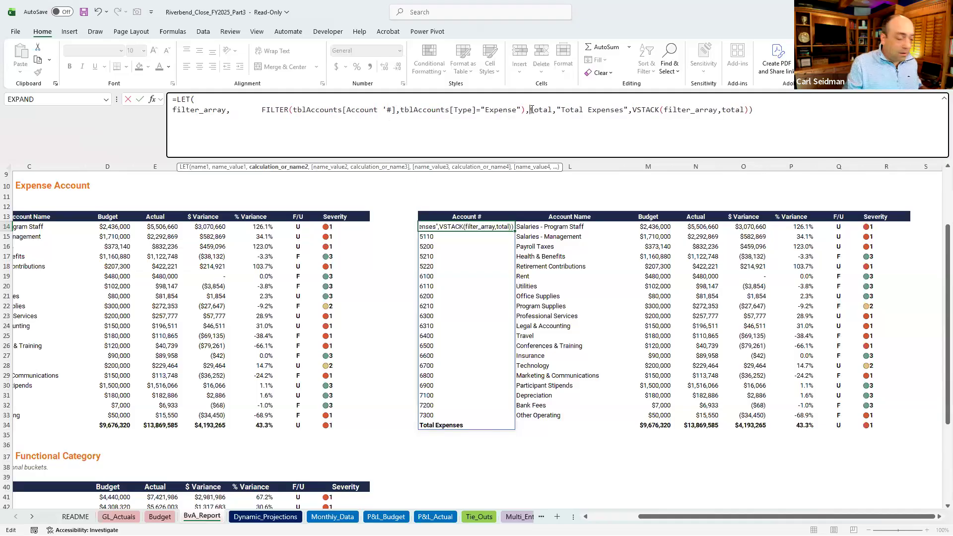
key(alt+Return)
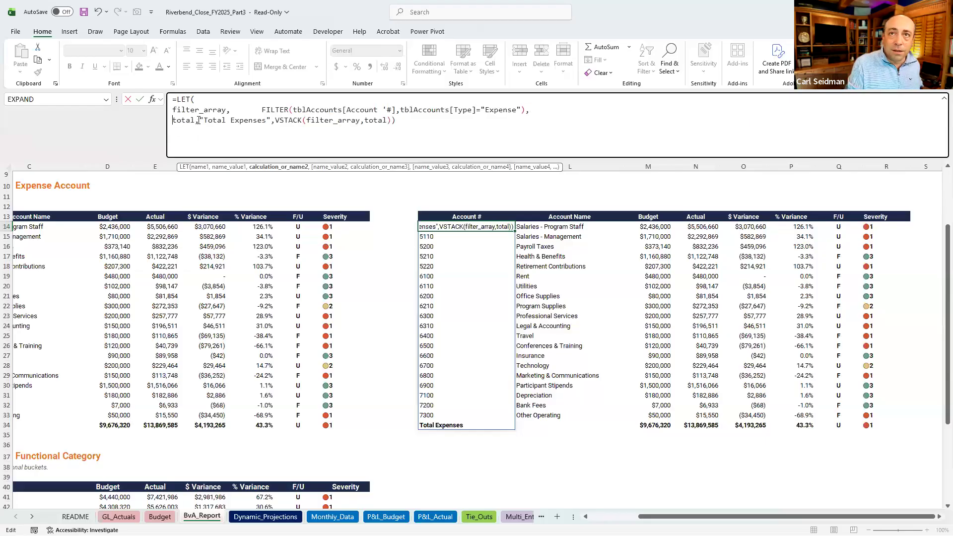
- Align "Total Expenses" and a separate VSTACK line under FILTER, put the closing parenthesis on its own line, and commit K14's formula
click(198, 120)
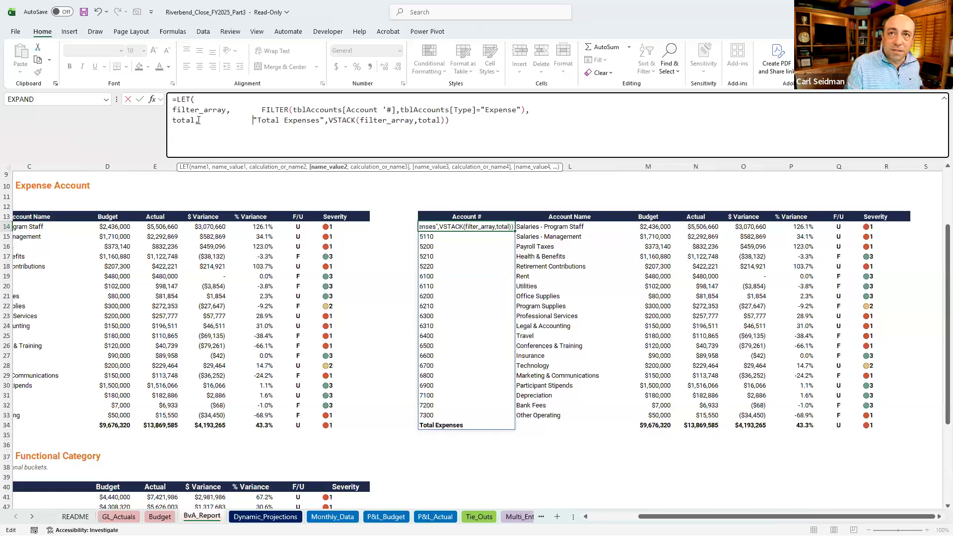
click(339, 120)
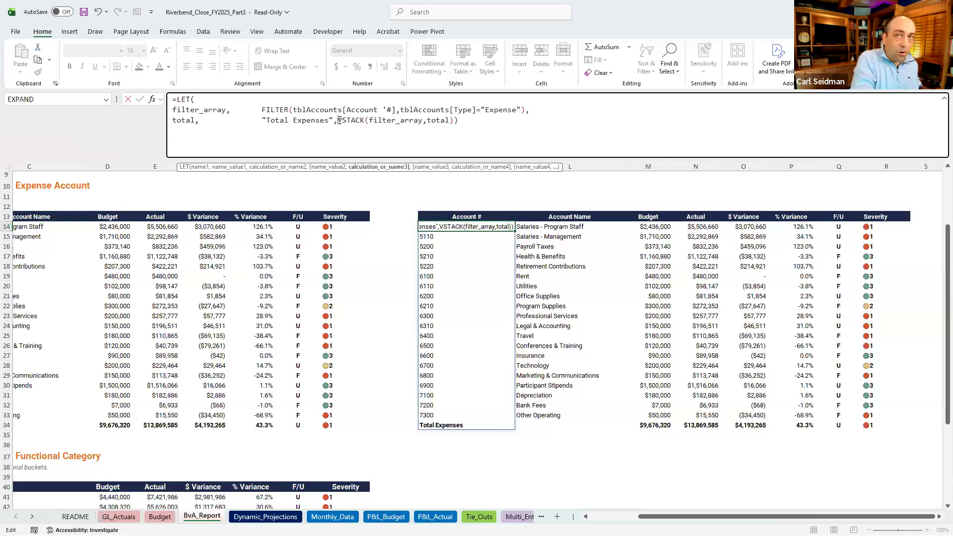
key(alt+Return)
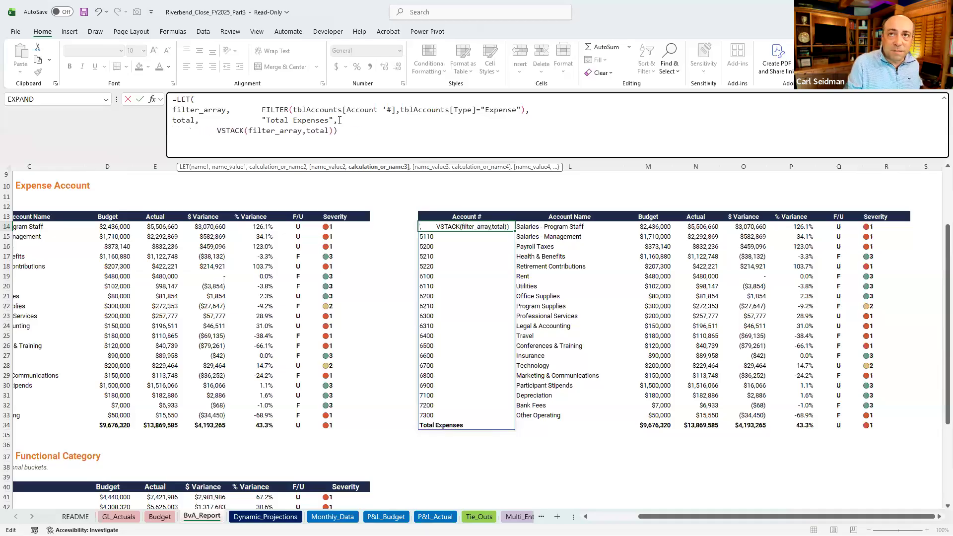
click(377, 130)
key(alt+Return)
key(ctrl+Return)
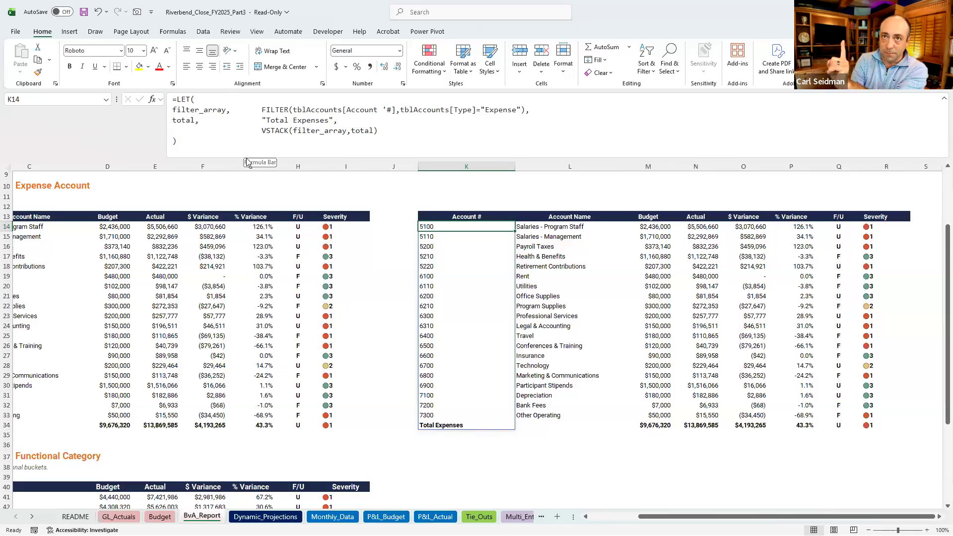
- Compare K14's LET formula in collapsed and expanded view, and inspect the Budget LET formula in M14
drag(236, 158, 236, 105)
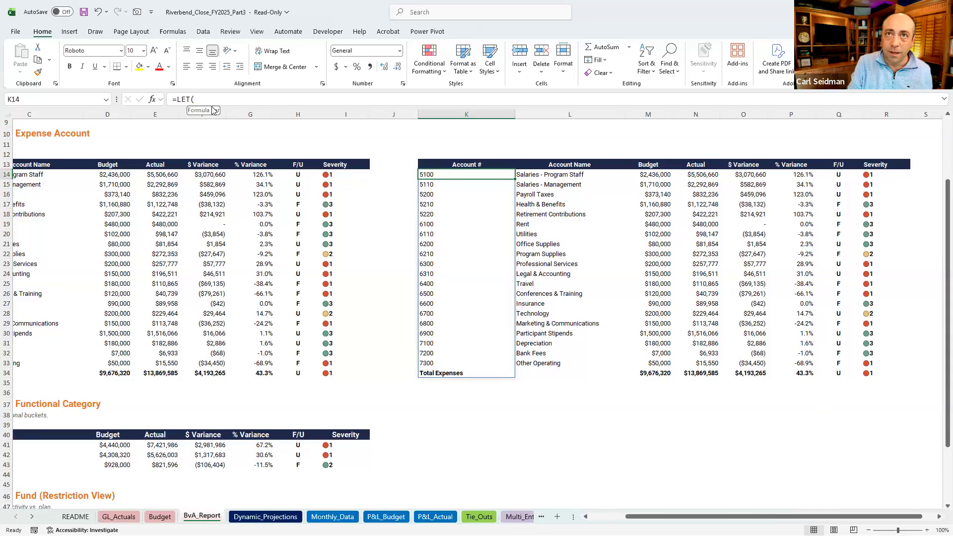
drag(231, 112, 233, 170)
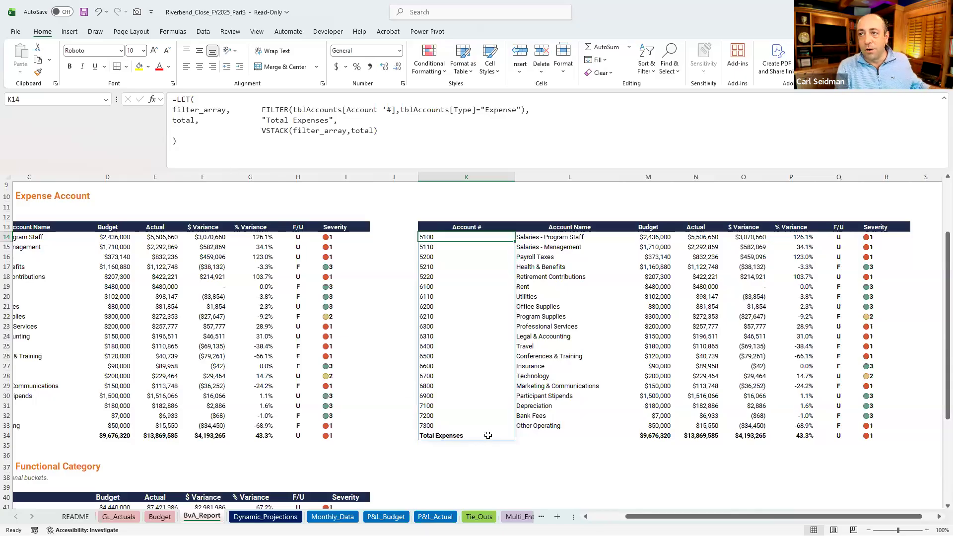
click(670, 242)
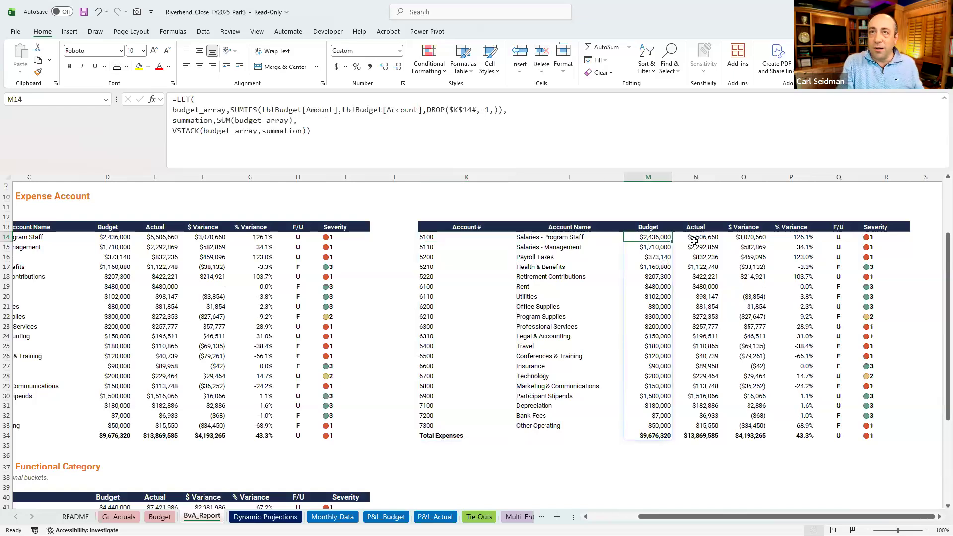
- Examine the row 14 formulas from Account Name to Severity, including the N14# and M14# references in the $ Variance formula
key(Left)
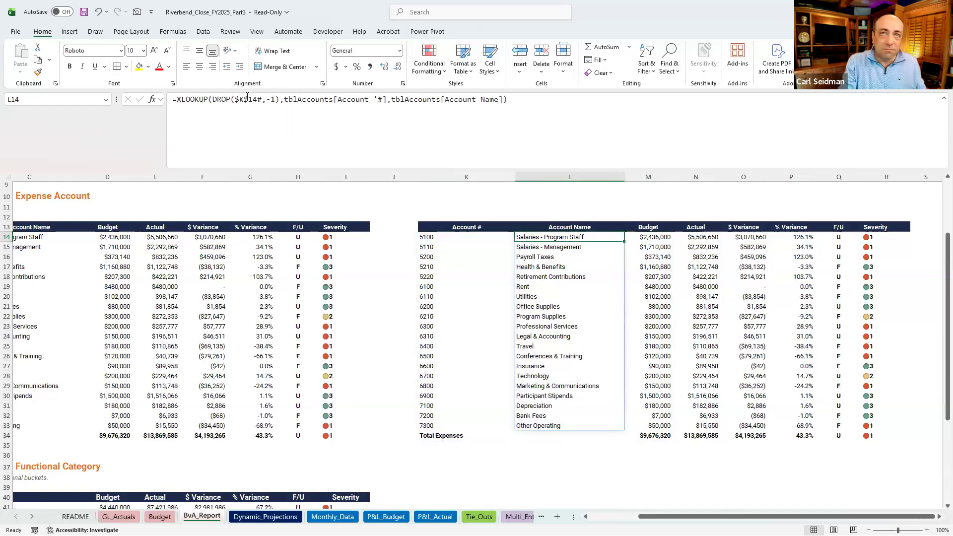
key(Right)
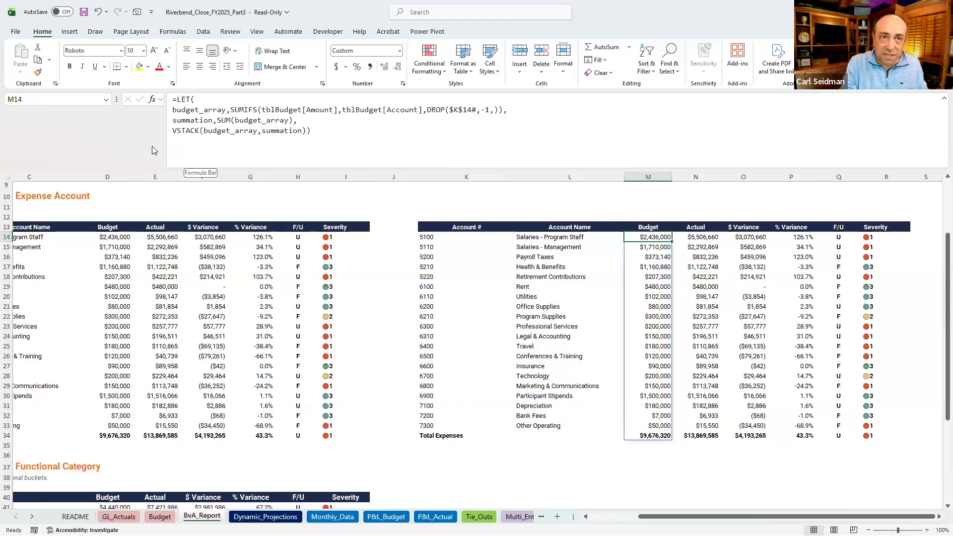
key(Right)
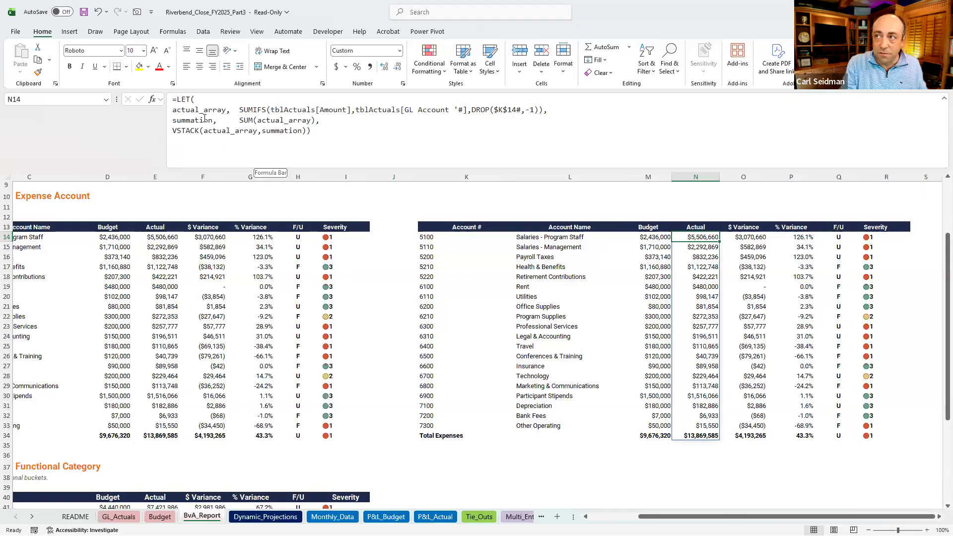
key(Right)
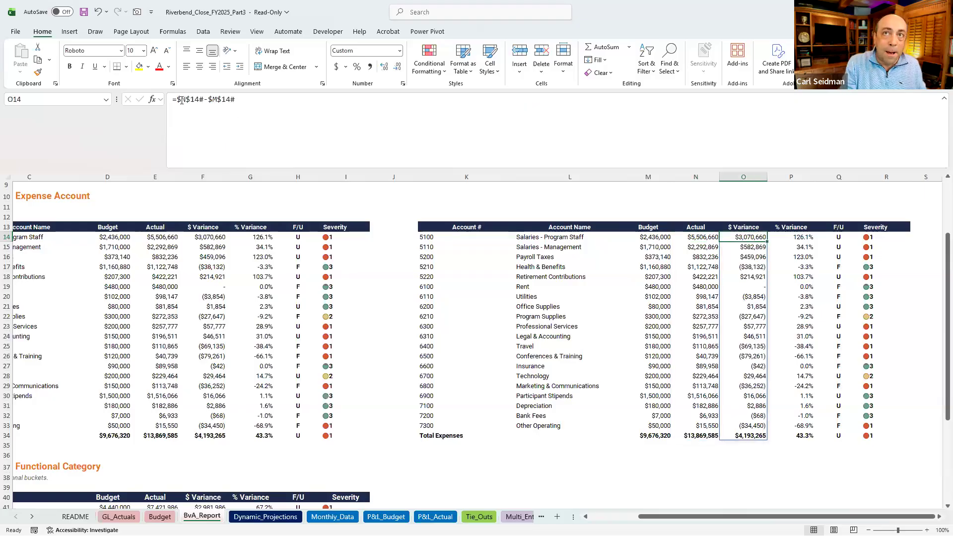
drag(176, 99, 208, 100)
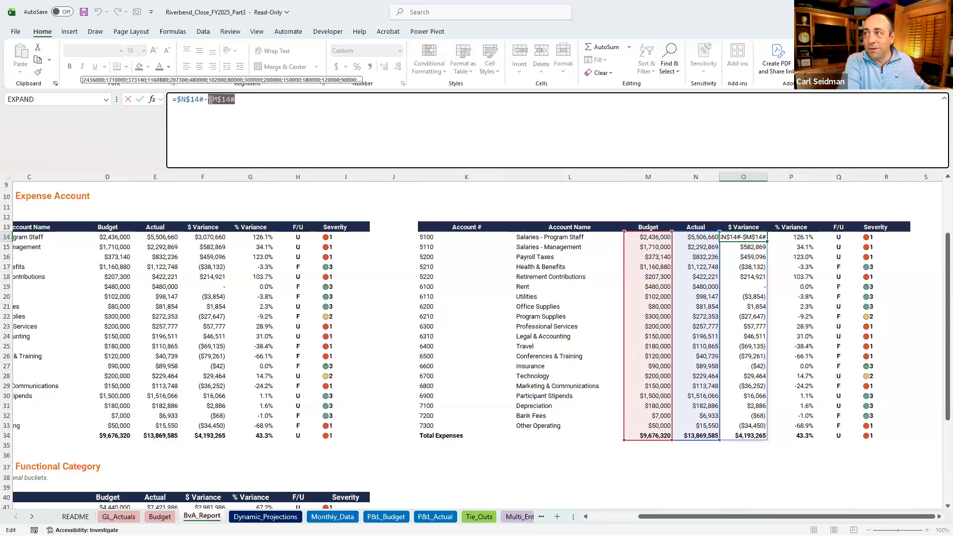
key(Tab)
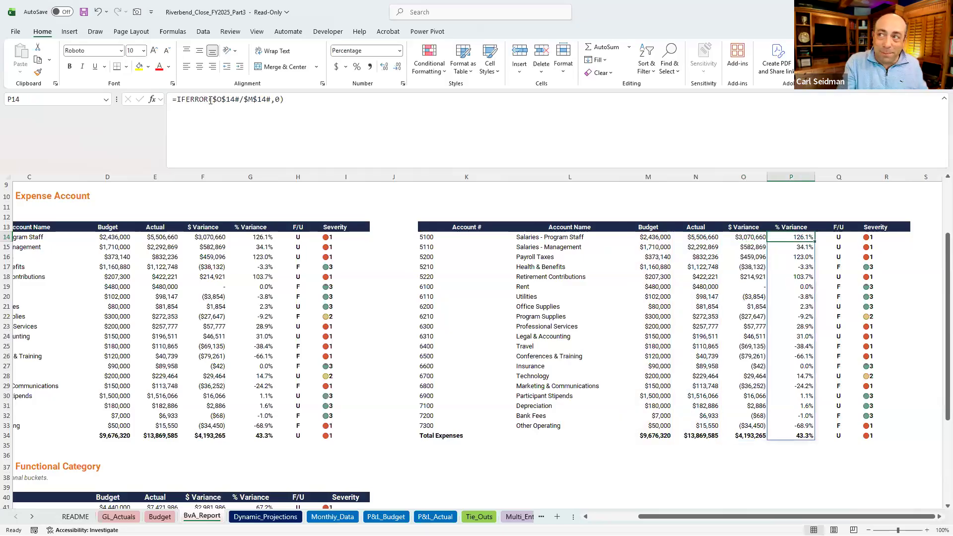
key(Tab)
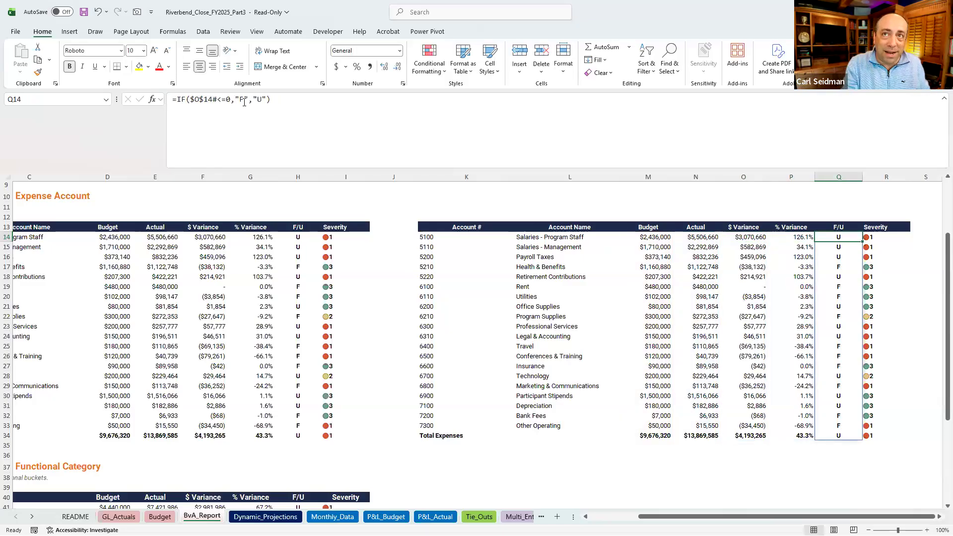
key(Tab)
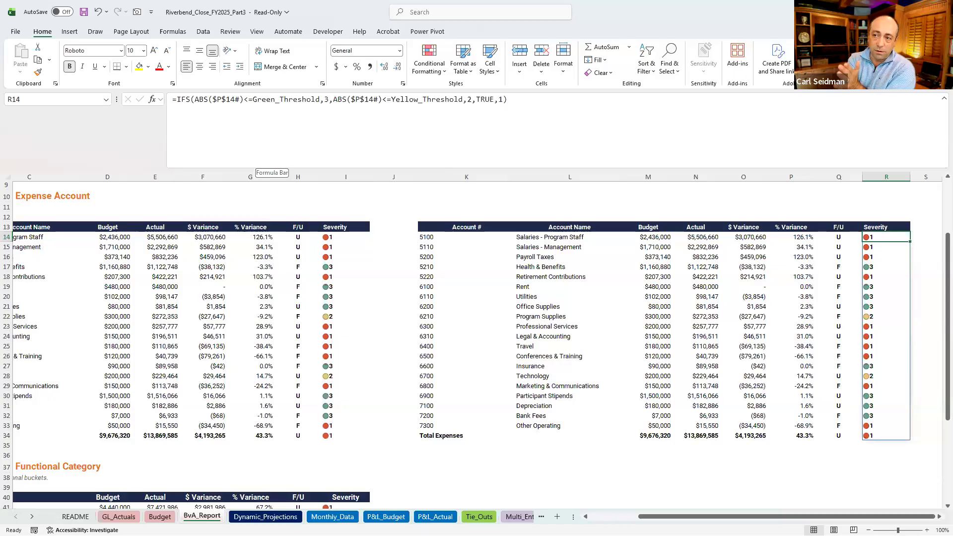
- Check the spilled cells in row 15 of the dynamic table, from Account # through $ Variance
scroll(200, 333, left, 2)
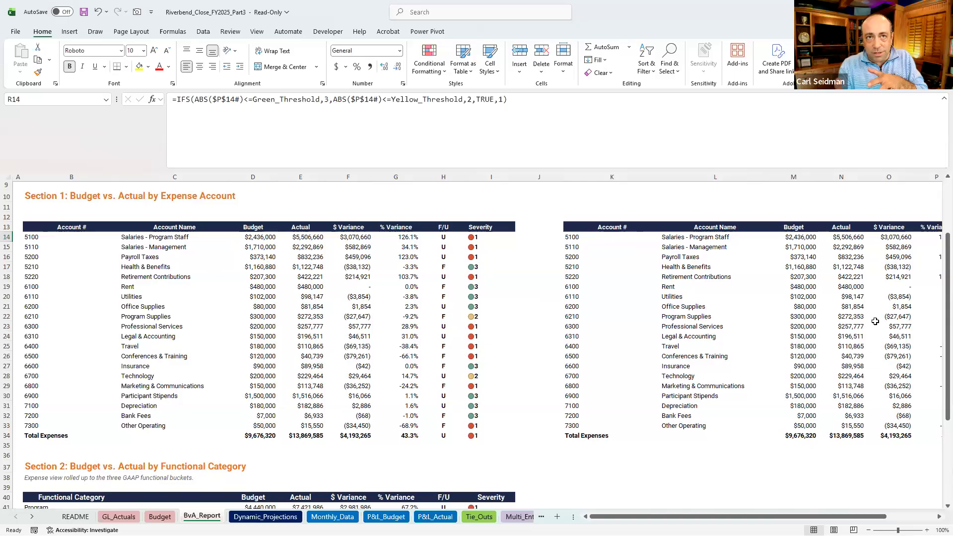
click(595, 244)
click(695, 244)
click(812, 245)
click(847, 247)
click(909, 250)
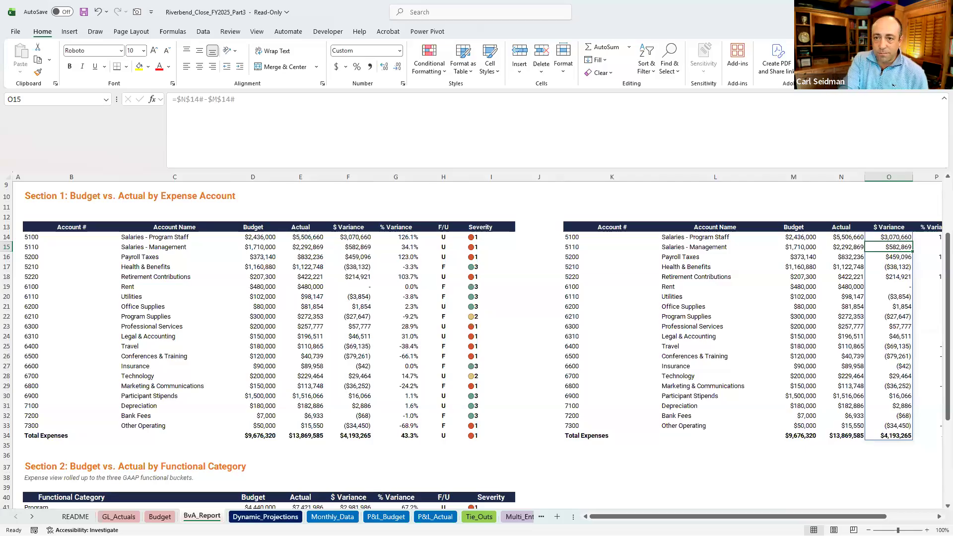
- Collapse the formula bar on Dynamic_Projections and compare cells in the monthly P&L_Actual and P&L_Budget sheets
click(266, 516)
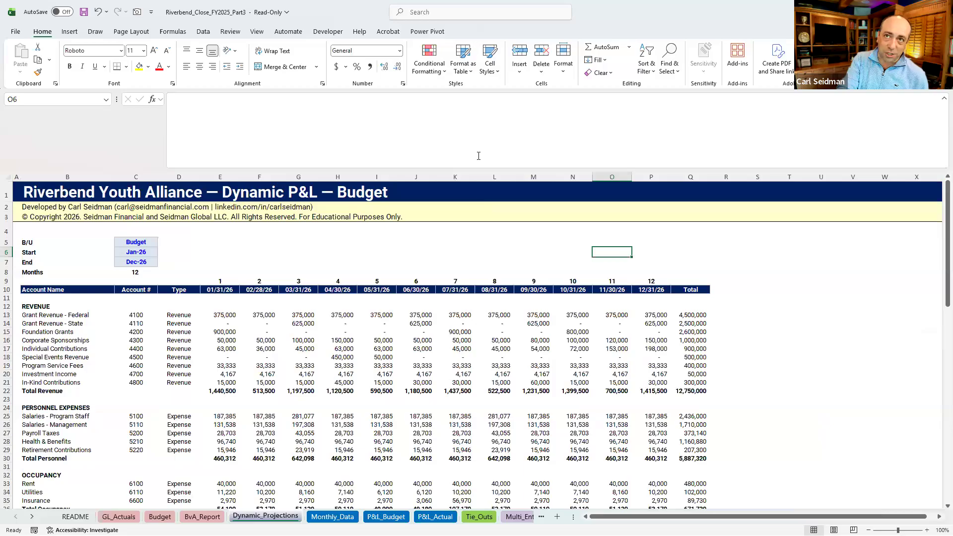
drag(469, 169, 469, 103)
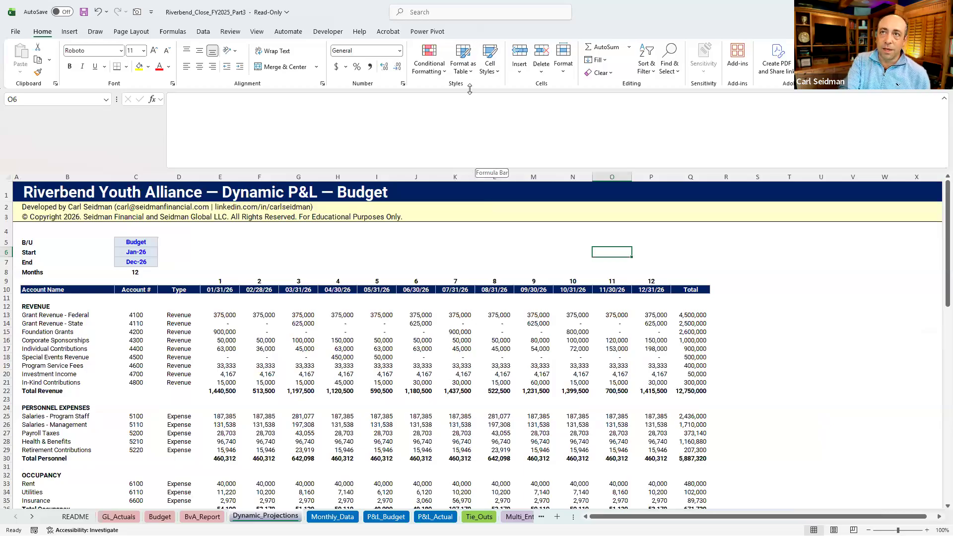
click(386, 517)
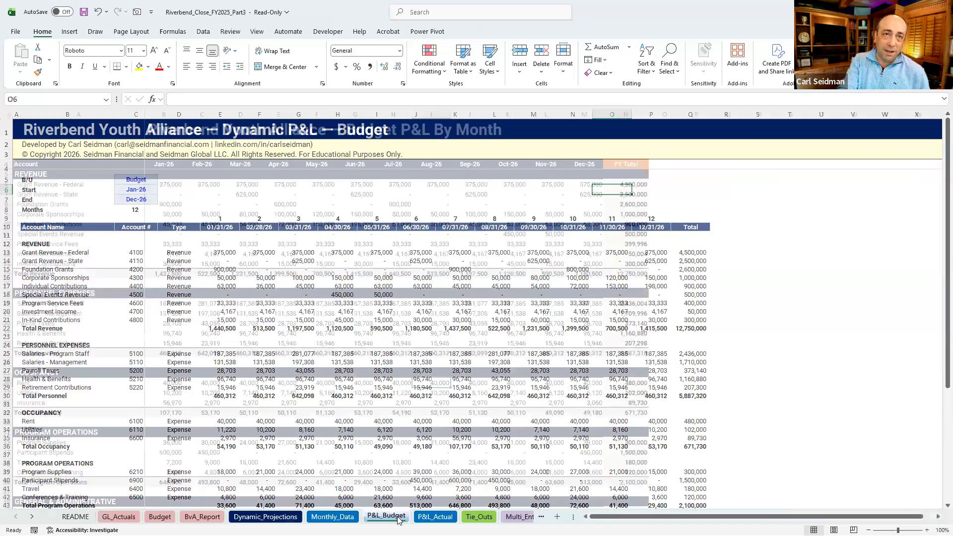
click(436, 516)
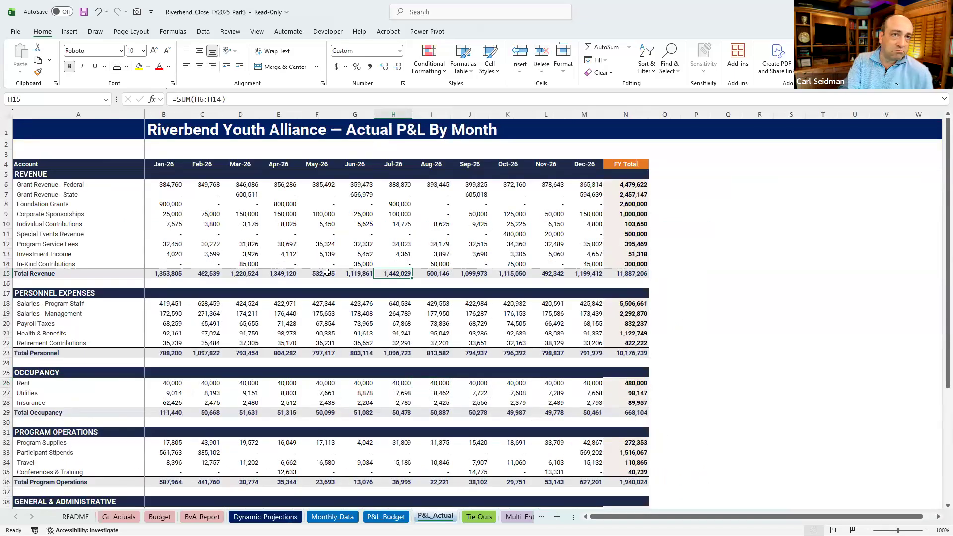
click(294, 213)
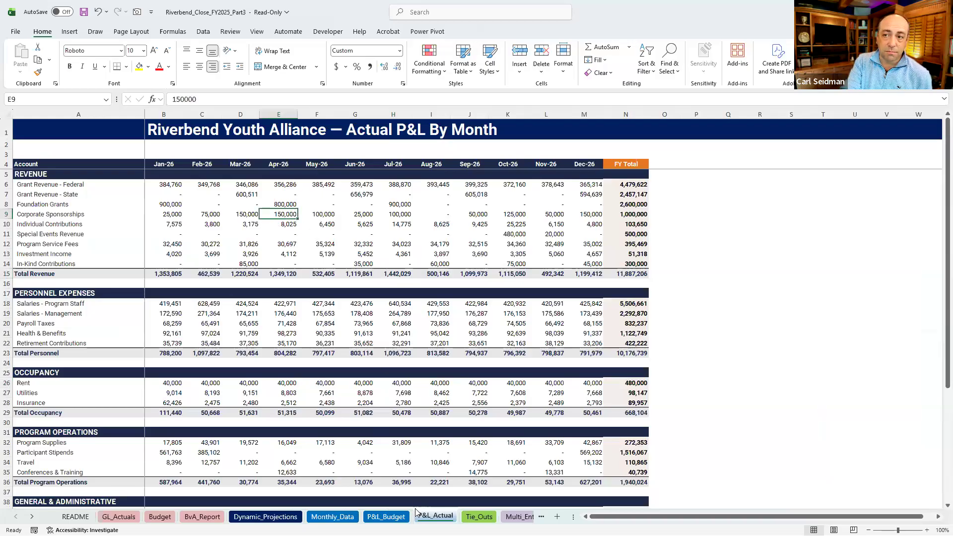
click(386, 516)
click(368, 273)
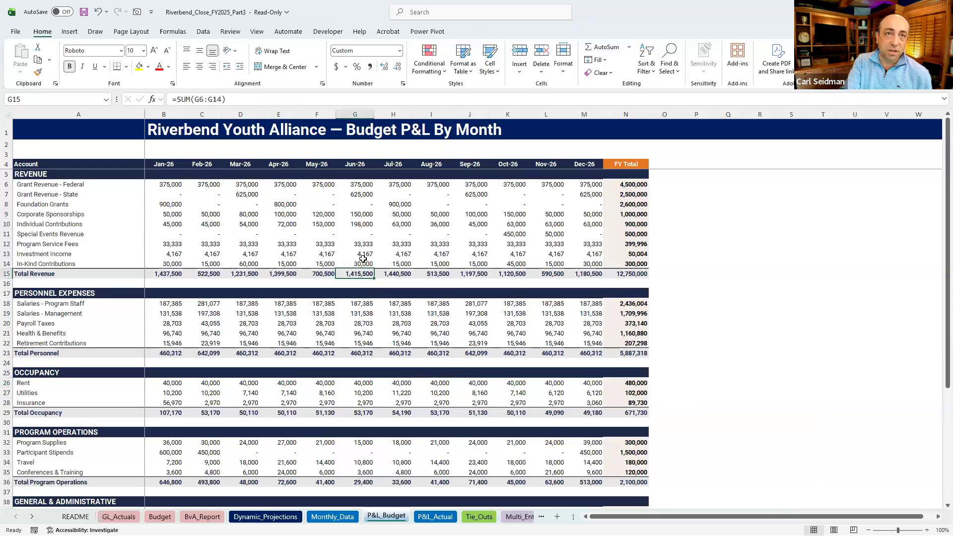
click(355, 222)
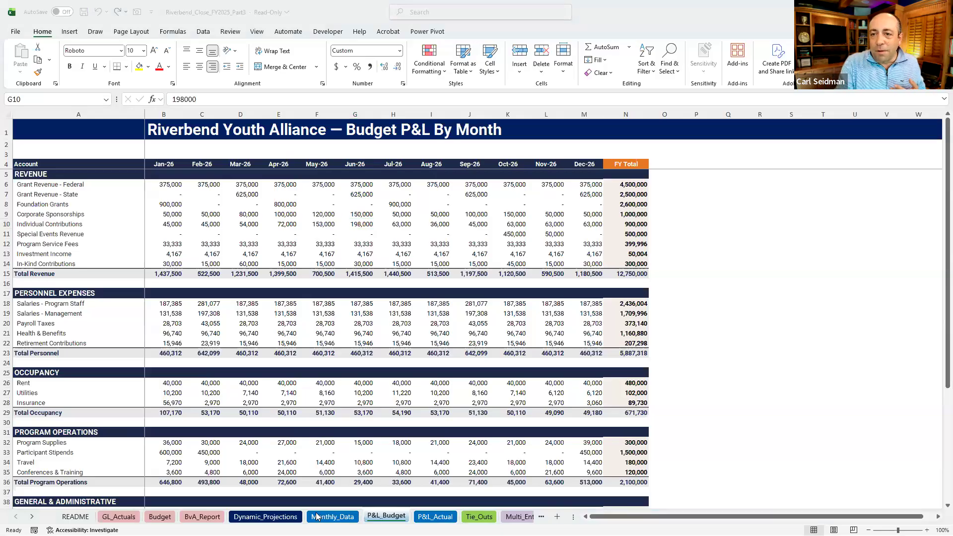
- Switch to the presentation slide with Polling Question #5
click(295, 516)
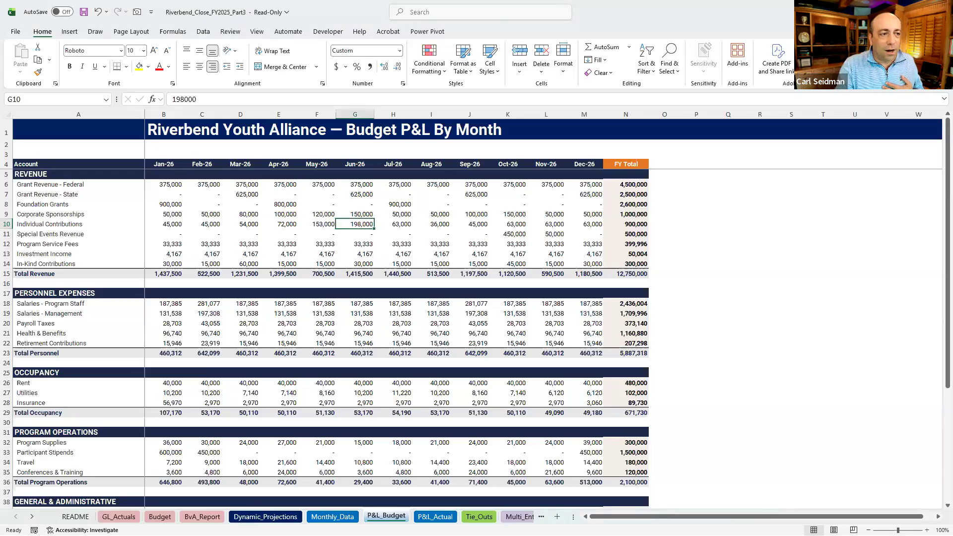
key(alt+Tab)
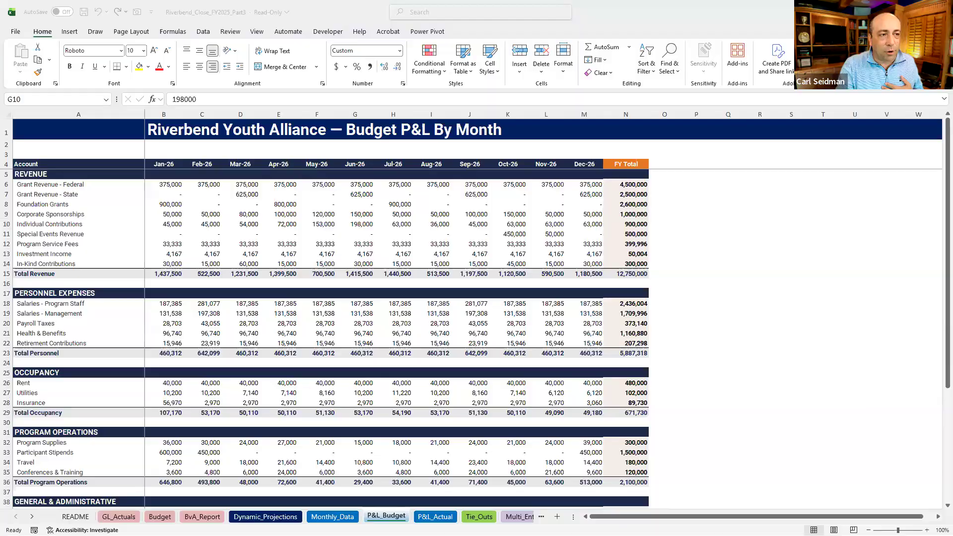
click(451, 311)
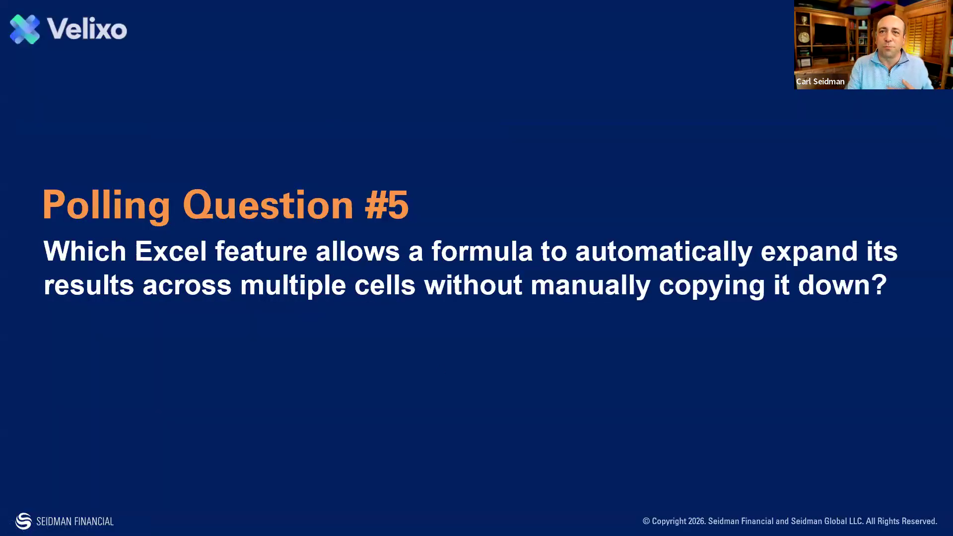
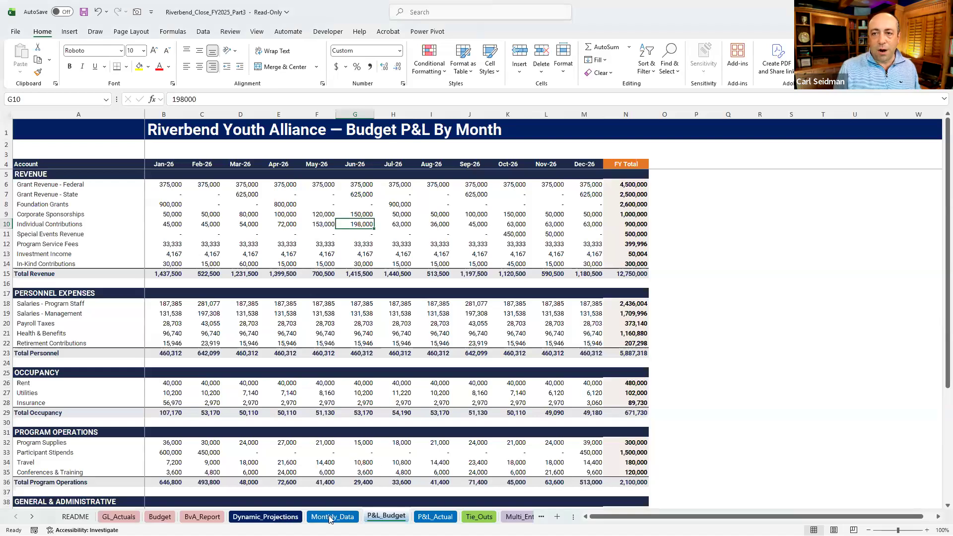
- Return to Dynamic_Projections and examine E10's HSTACK formula, highlighting its DATE array and "Total" argument
key(ctrl+Page_Up)
click(285, 519)
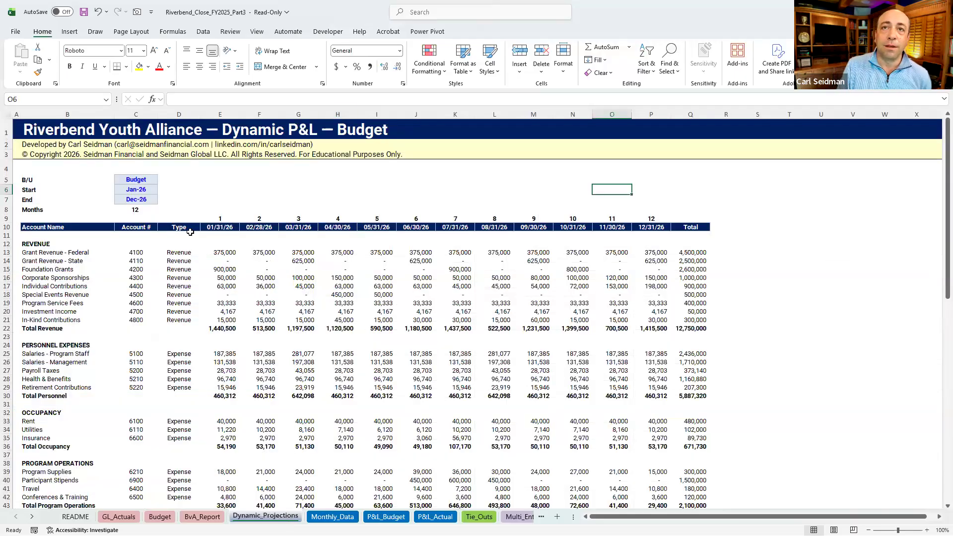
click(218, 226)
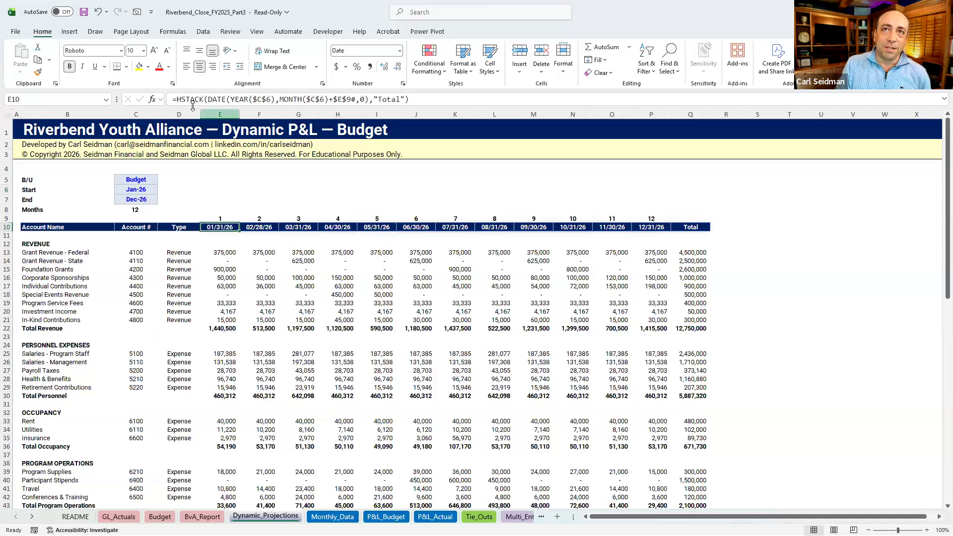
drag(208, 99, 370, 103)
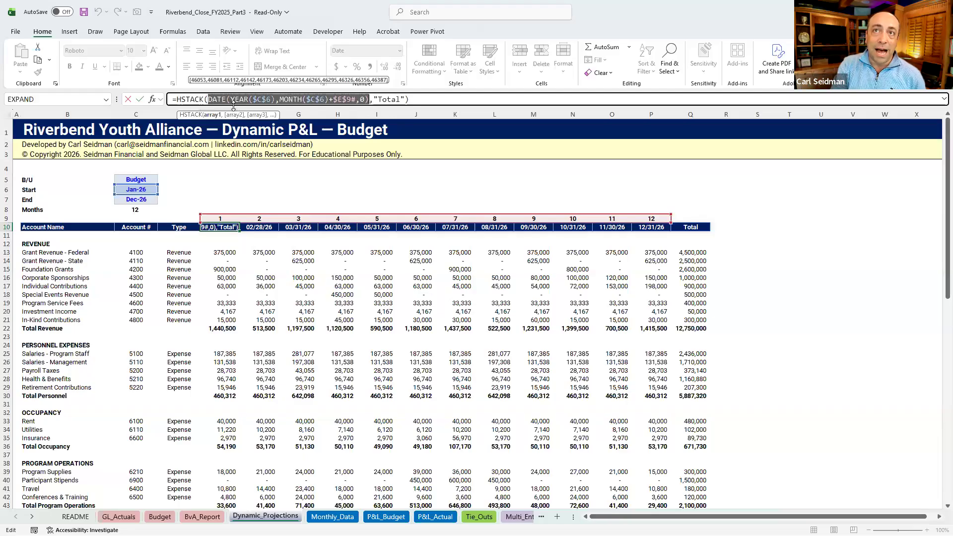
drag(172, 99, 204, 98)
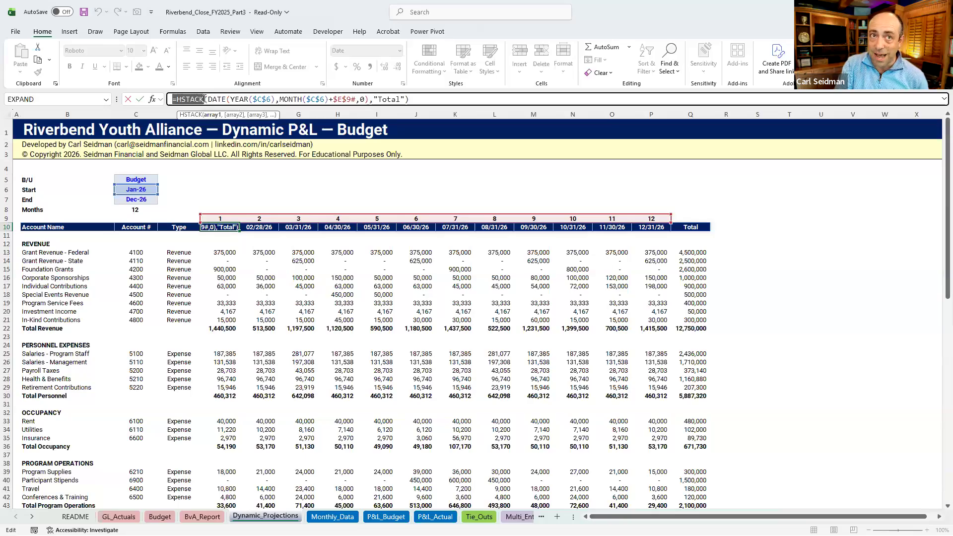
drag(208, 99, 410, 99)
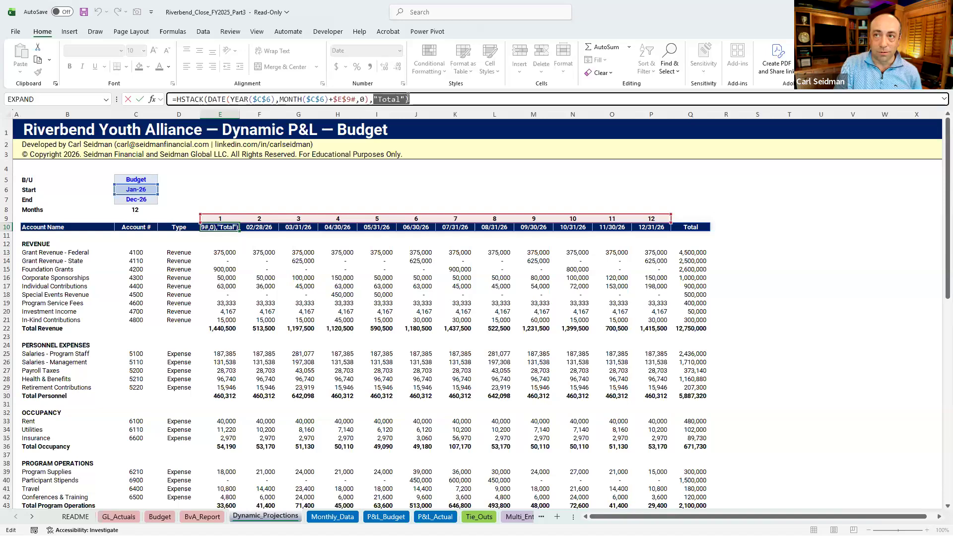
key(Return)
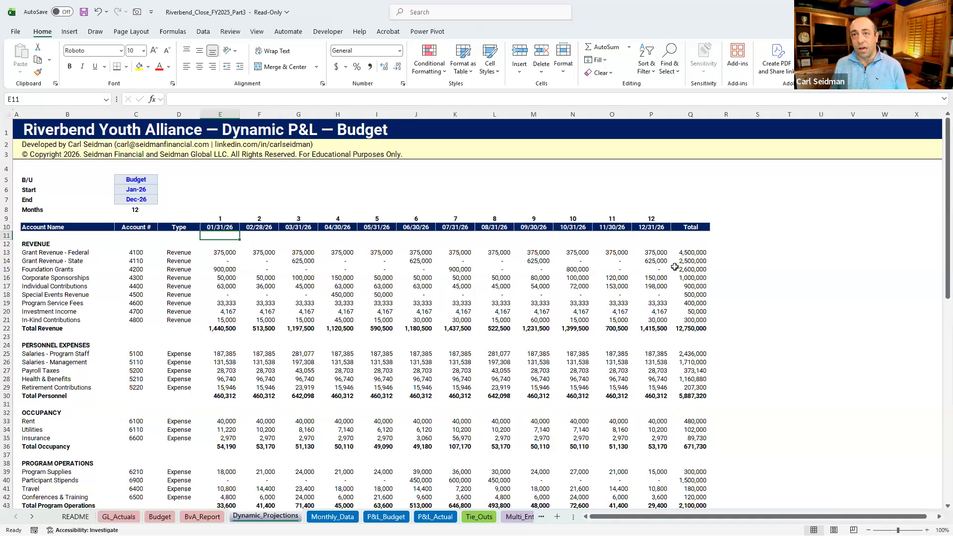
- Enlarge the formula bar to show the full multi-line LET formula used in the revenue rows
click(228, 251)
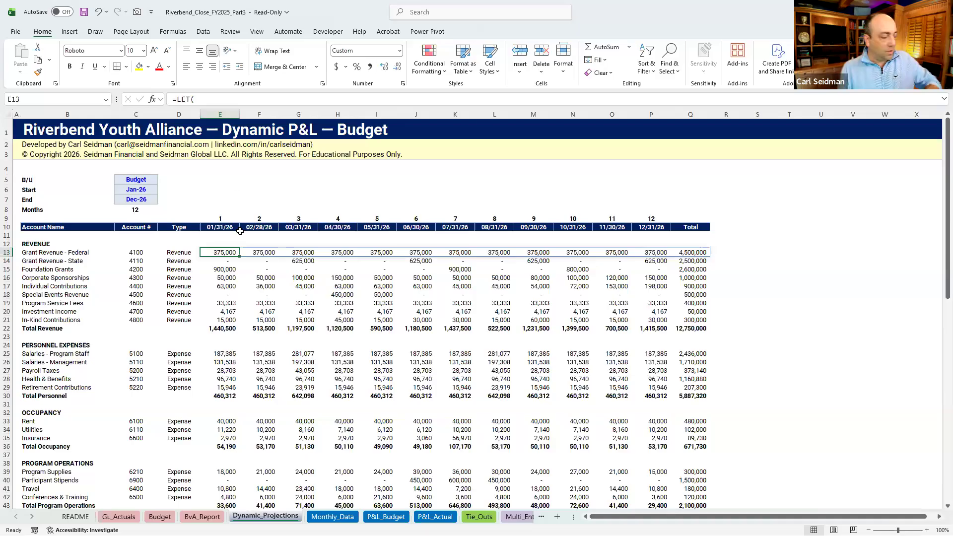
key(Right)
key(Right)
key(Down)
key(Down)
key(Down)
drag(262, 129, 267, 195)
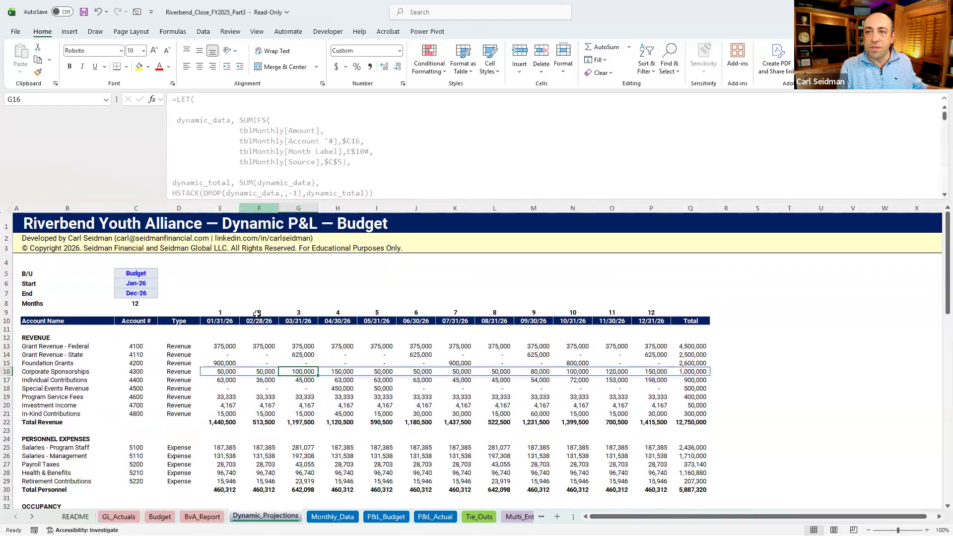
- Examine the LET formula in E13 and compare its account reference down the revenue rows of column E
click(226, 346)
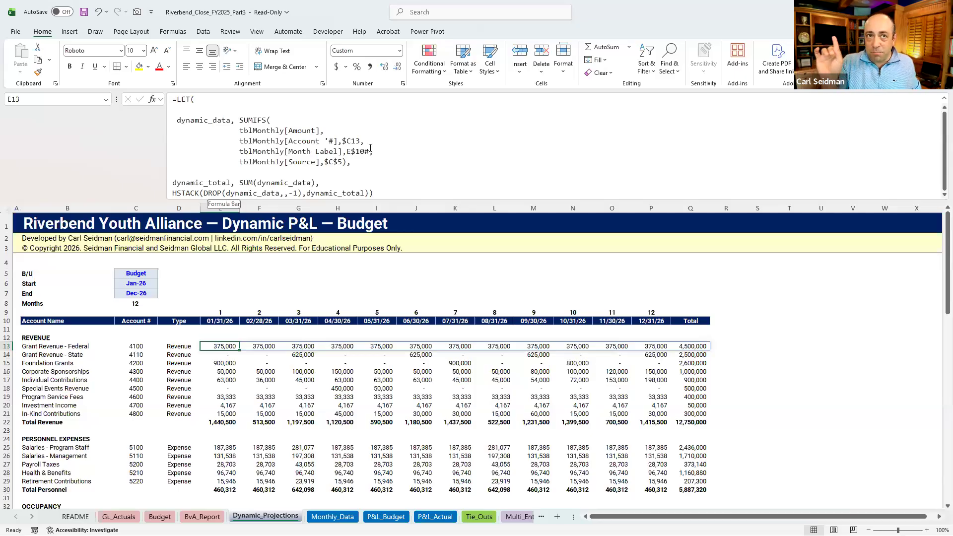
key(Down)
key(Down)
key(Down)
key(Down)
key(Down)
key(Down)
key(Down)
key(Down)
key(Up)
key(Up)
key(Up)
key(Up)
key(Up)
key(Up)
key(Up)
key(Up)
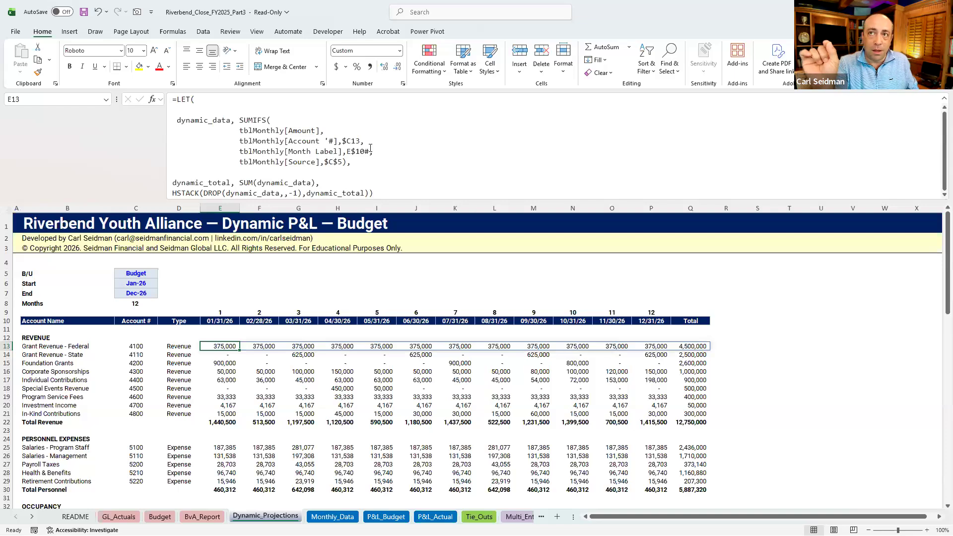
- Compare the anchor LET formulas in column E with the spilled cells across row 14, and return to E13
key(Down)
key(Down)
key(Down)
key(Down)
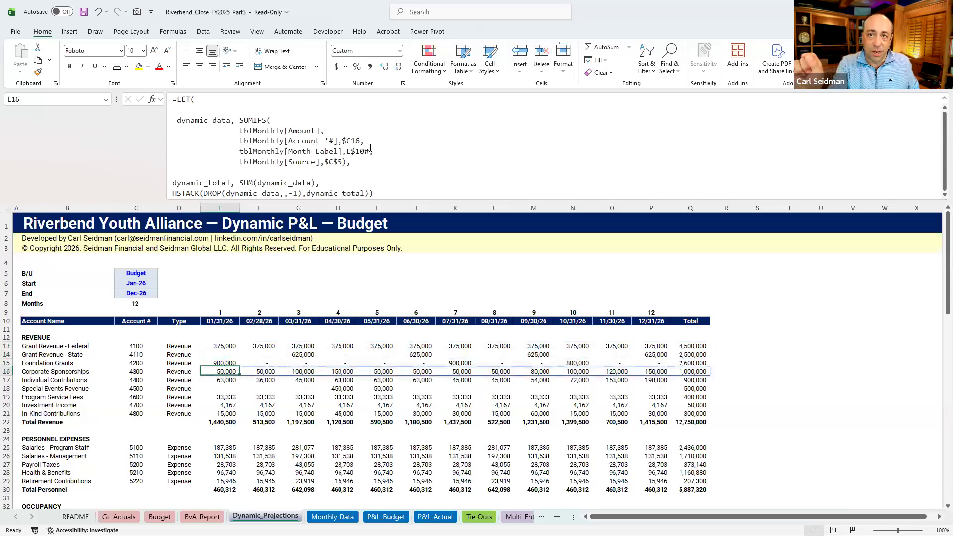
key(Up)
key(Up)
key(Up)
key(Right)
key(Right)
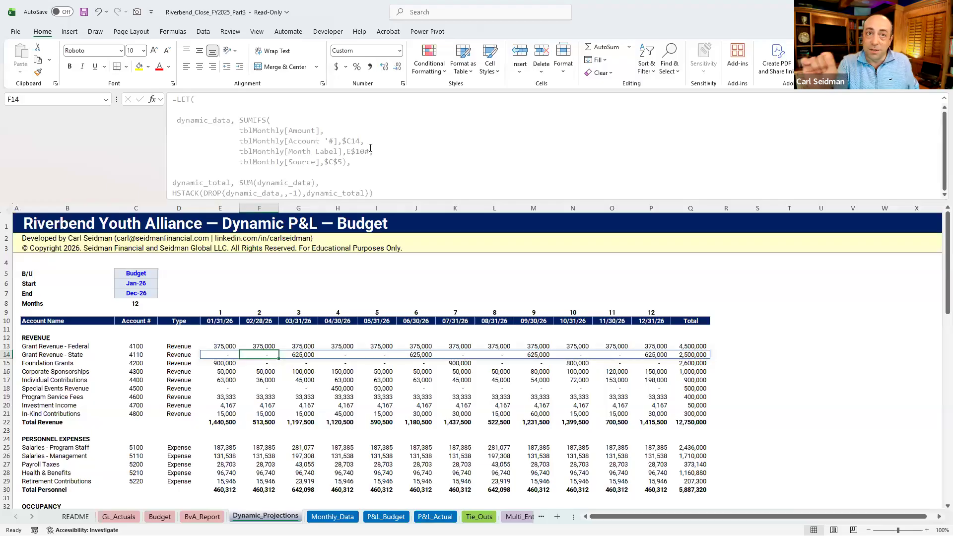
key(Right)
key(Right)
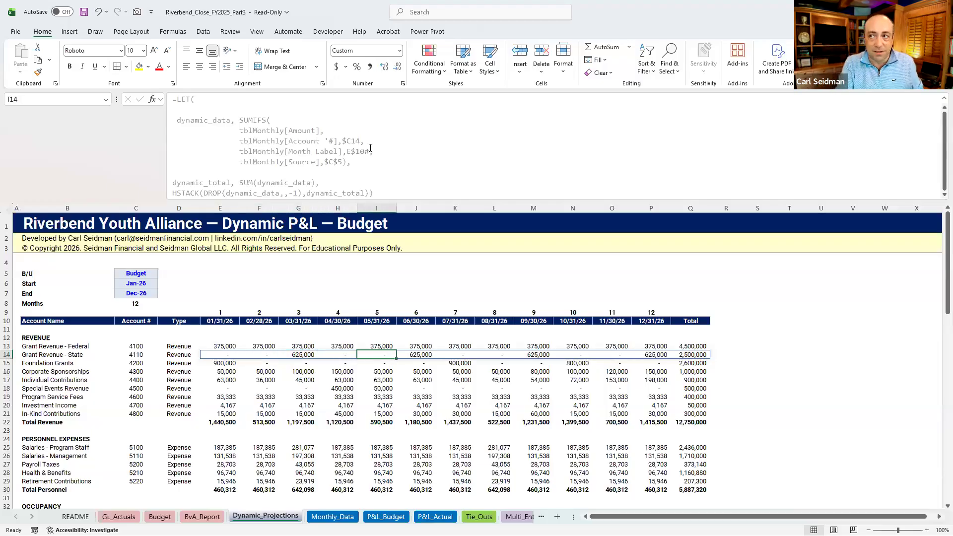
key(Left)
key(Left)
key(Left)
key(Left)
key(Up)
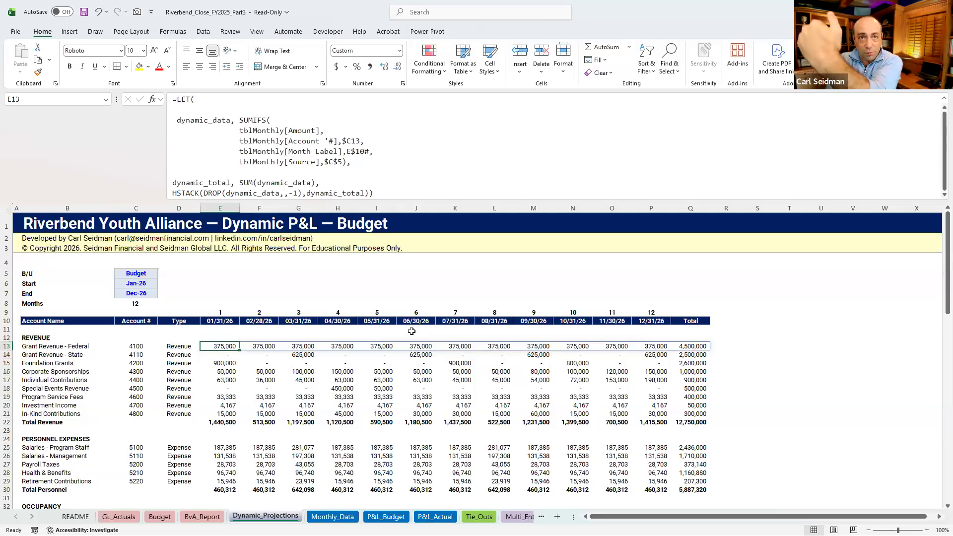
- Examine the LET formulas in column E of the personnel and occupancy rows, including Rent and Utilities
scroll(367, 345, down, 2)
click(236, 387)
click(227, 398)
click(224, 456)
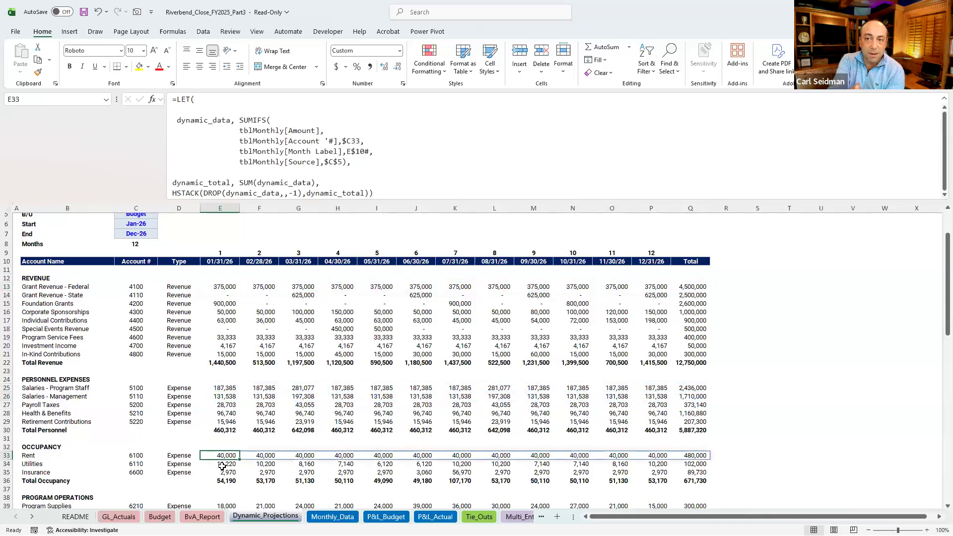
click(223, 465)
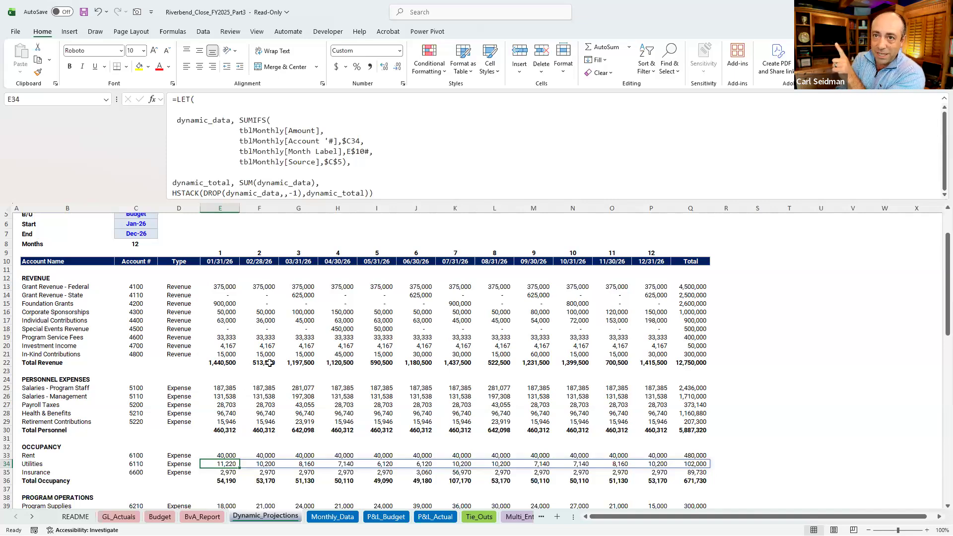
- Examine the BYCOL formula for Total Revenue in E22, highlighting its function name, trimmed range reference, col parameter and SUM(col) calculation
click(227, 362)
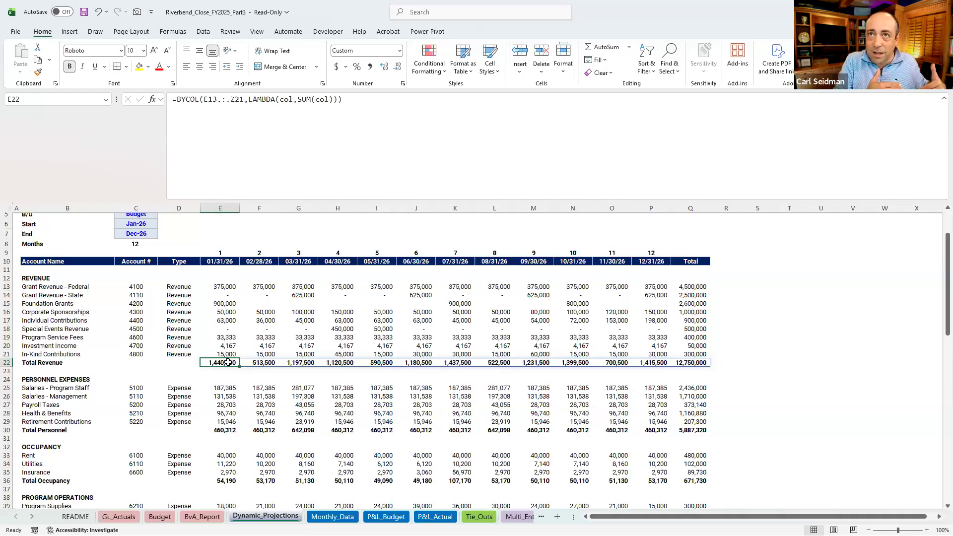
double_click(178, 97)
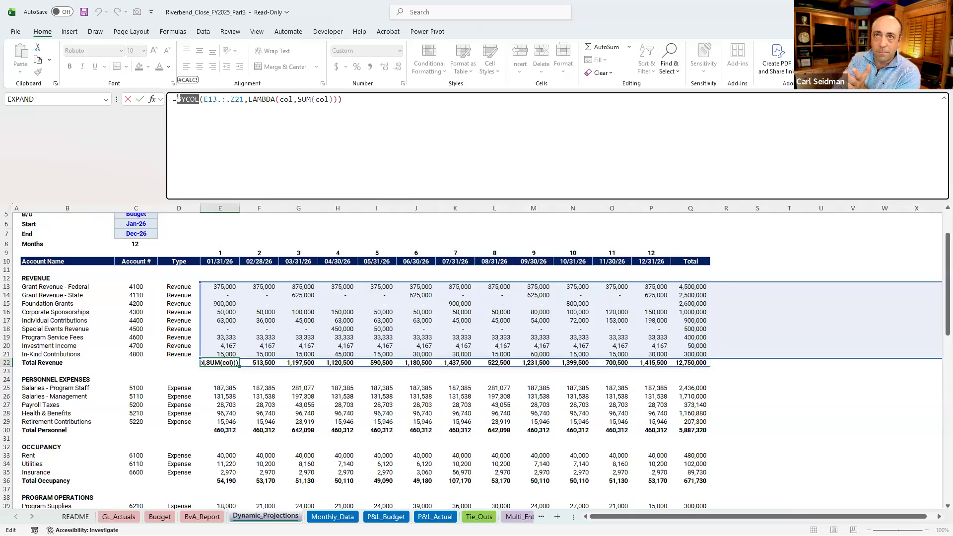
click(204, 99)
drag(203, 100, 229, 101)
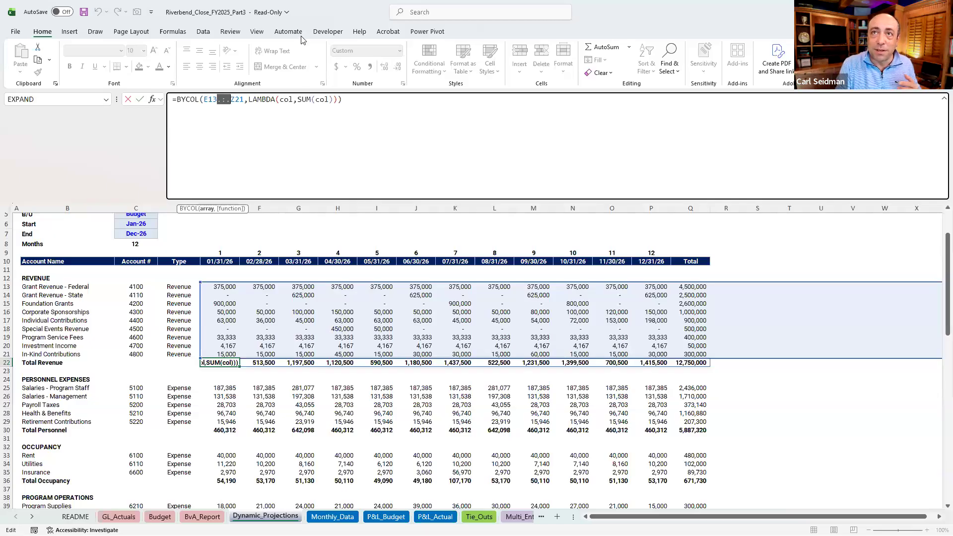
click(282, 100)
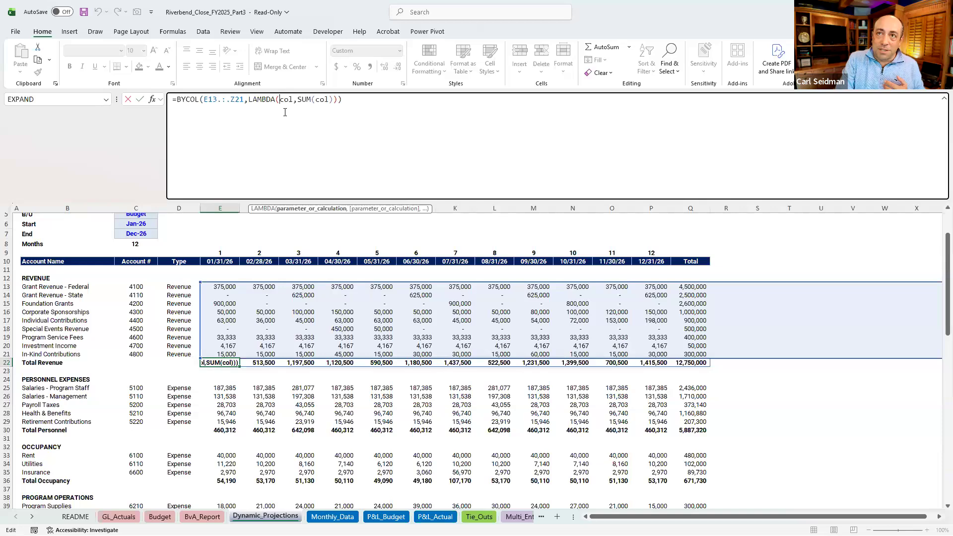
drag(280, 99, 293, 100)
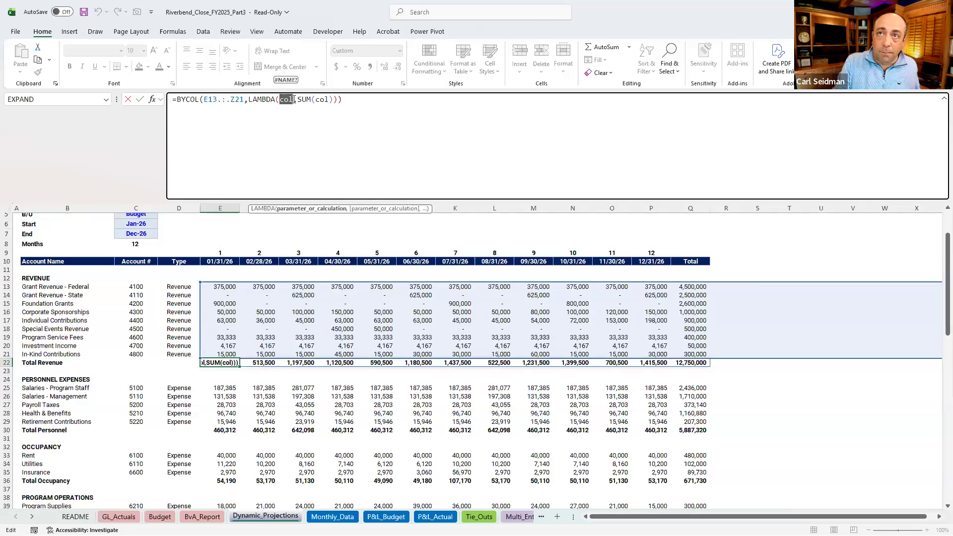
drag(297, 99, 311, 99)
drag(331, 98, 333, 99)
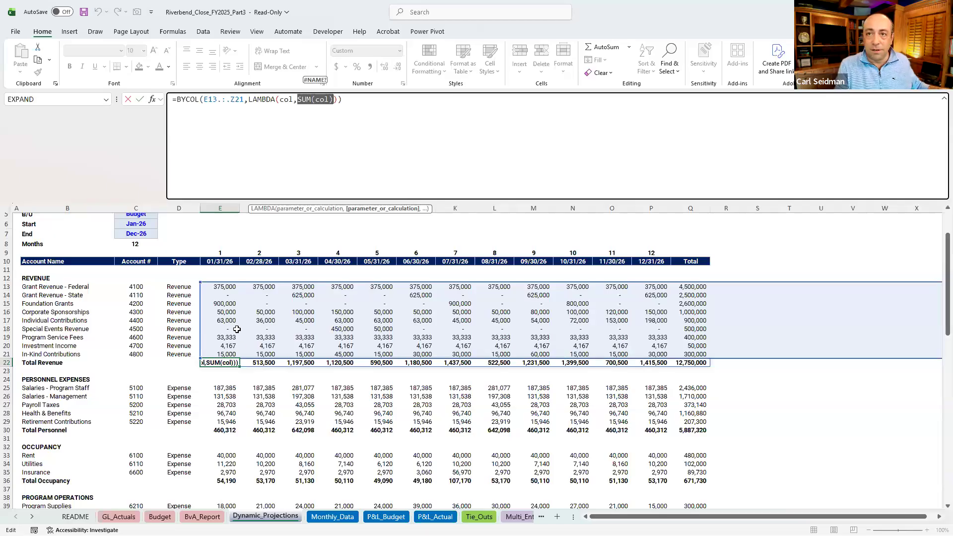
key(Escape)
- Select the revenue values in E13:E21 and then P13:P21, and shrink the formula bar back to a single line
drag(224, 287, 224, 354)
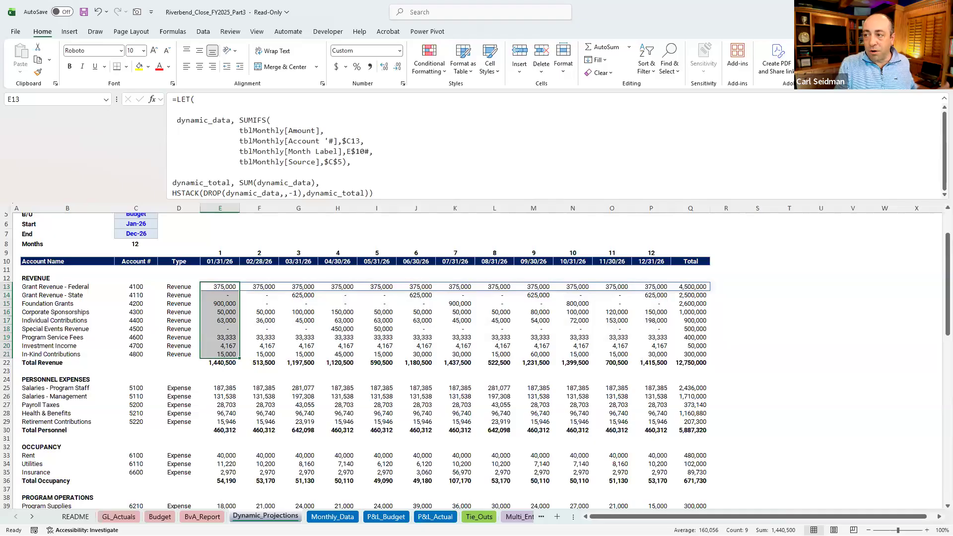
drag(660, 288, 658, 354)
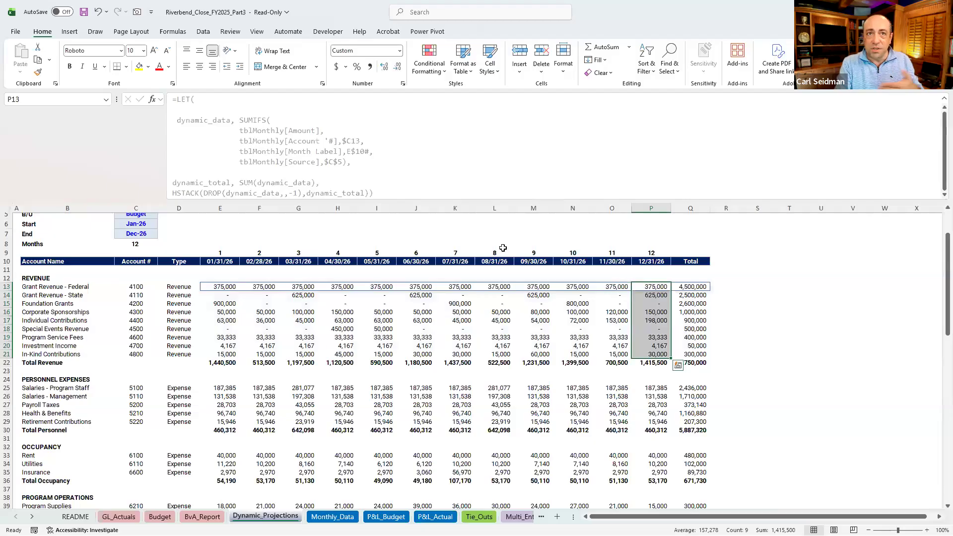
drag(403, 202, 405, 79)
scroll(268, 212, up, 2)
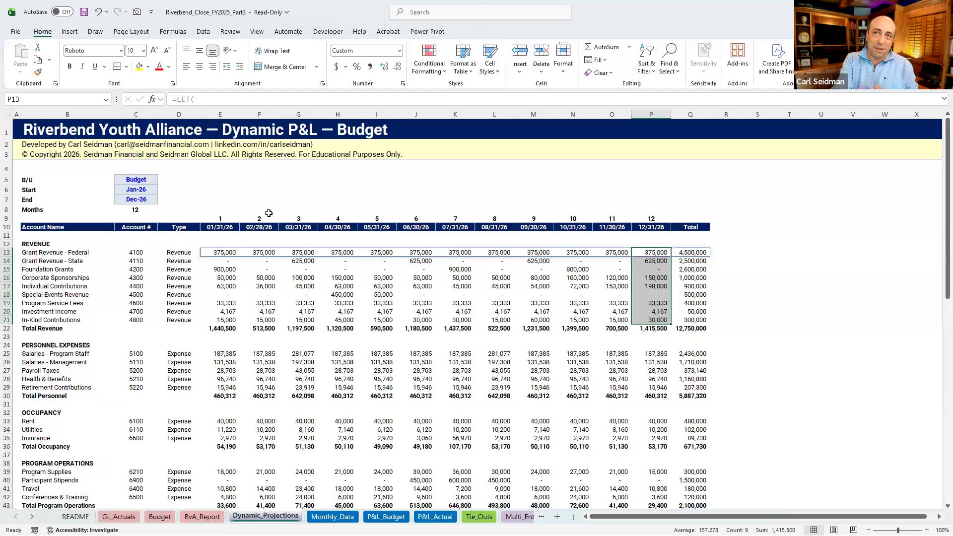
click(243, 189)
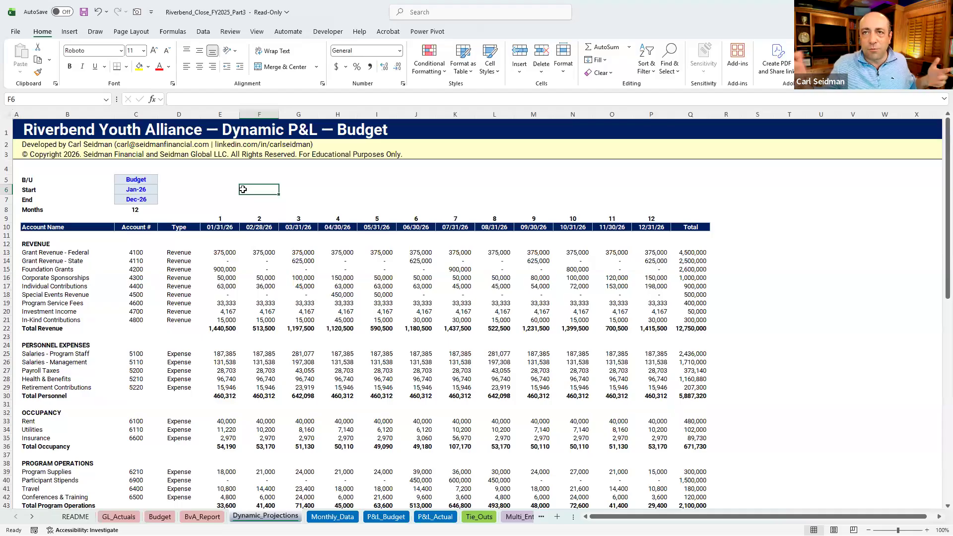
- Set the End date in C7 to 6/30/2026
click(147, 188)
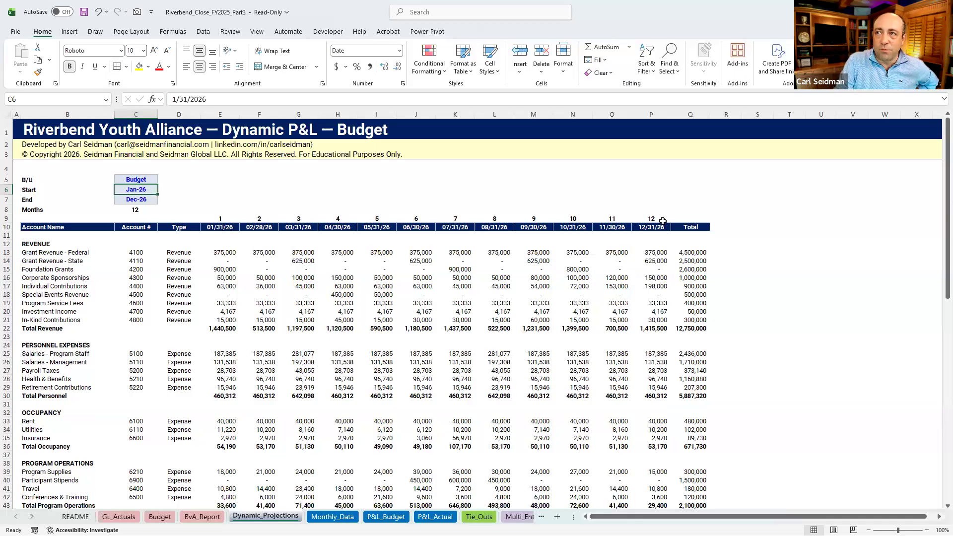
click(137, 201)
drag(180, 99, 168, 98)
text(6/31/2026)
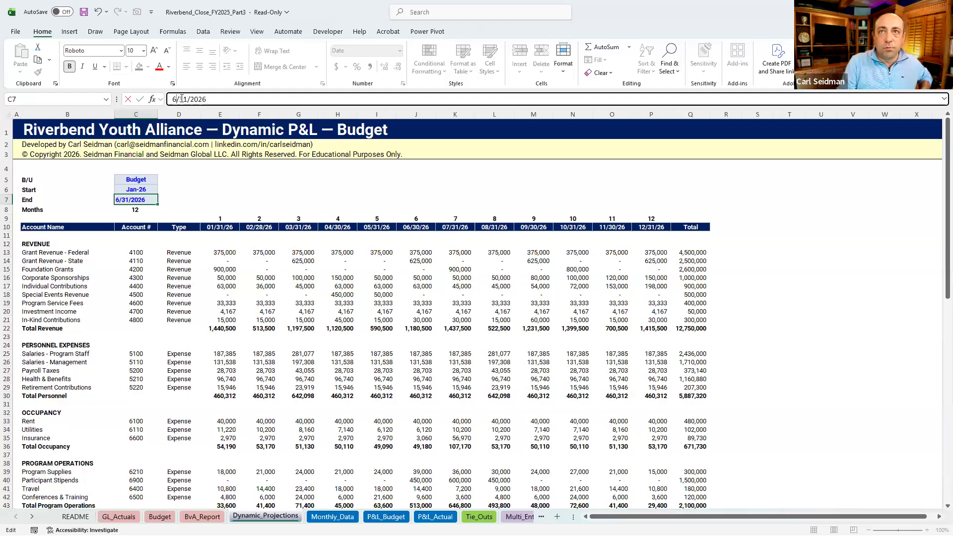
key(BackSpace)
text(0)
key(Return)
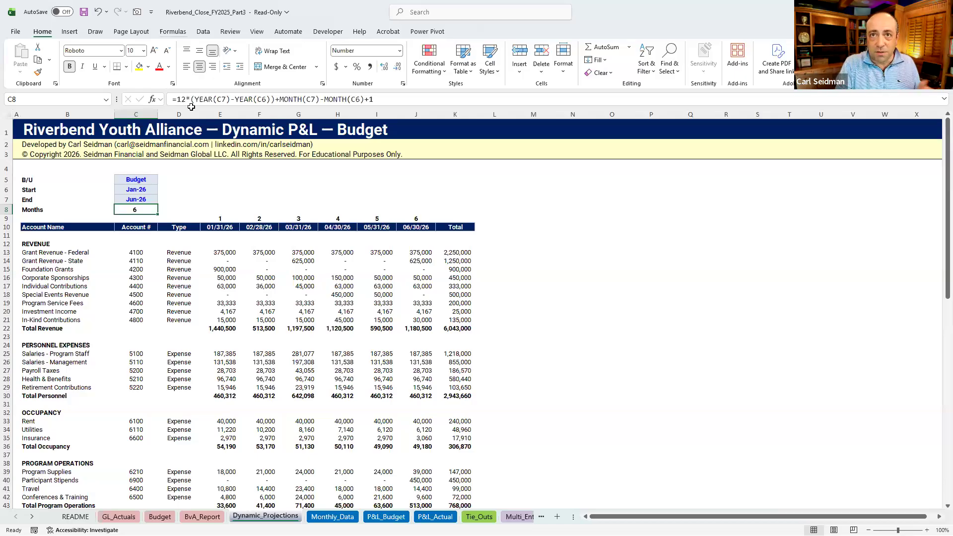
- Set the Start date in C6 to 7/31/2026 and the End date in C7 to 12/31/2026
click(135, 189)
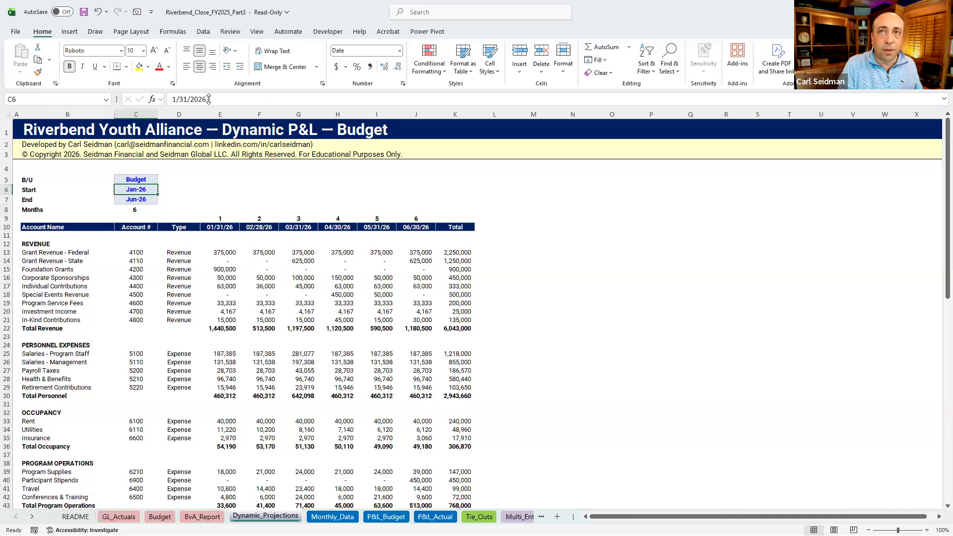
click(172, 99)
key(Delete)
text(7/31/2026)
click(143, 202)
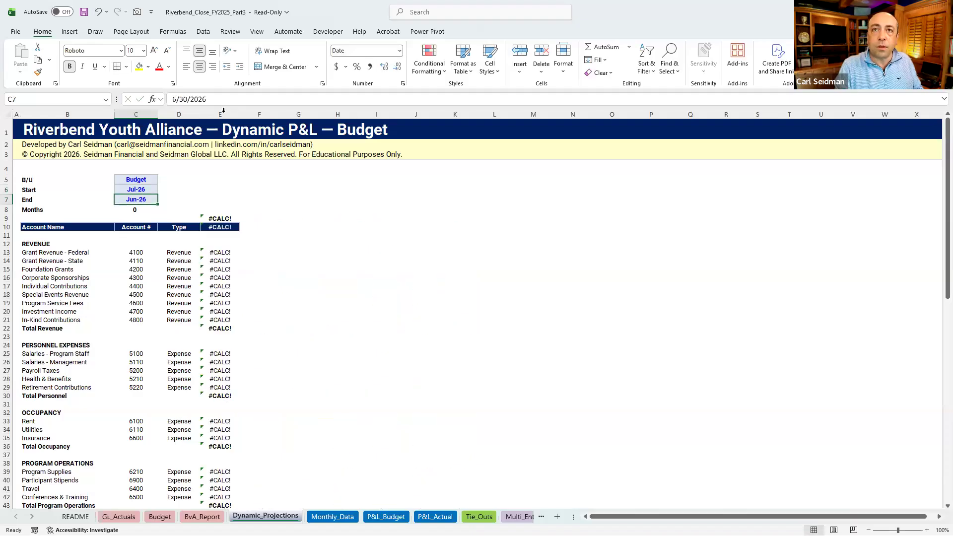
click(171, 99)
key(Delete)
text(12)
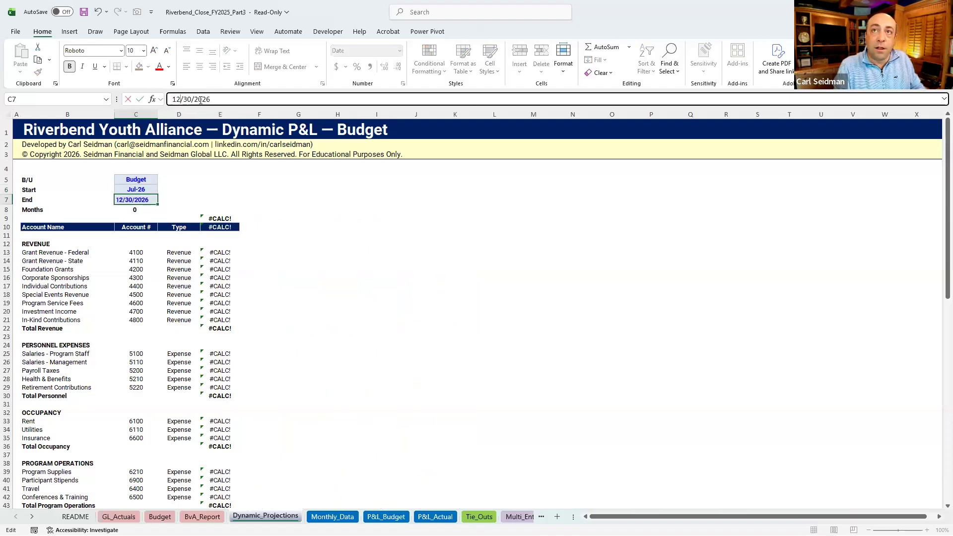
key(Return)
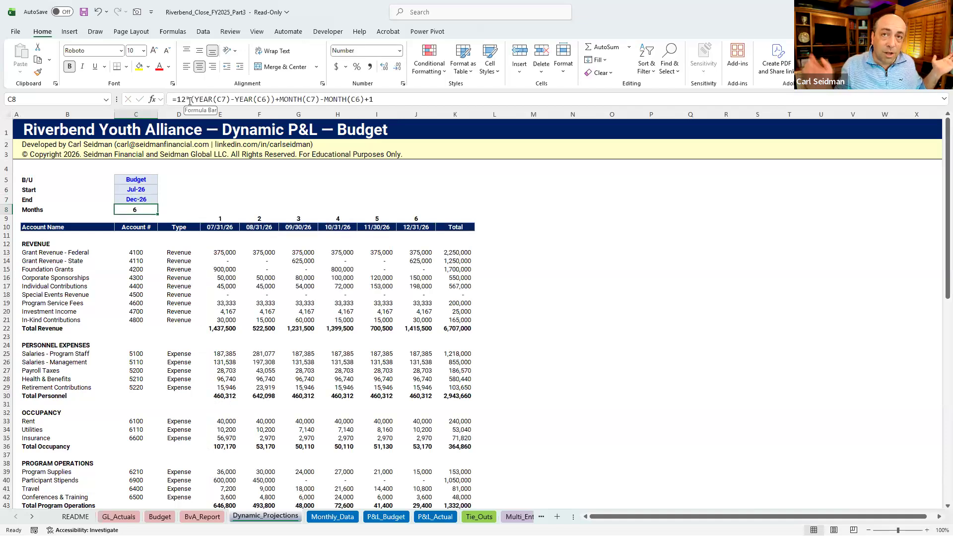
- Set the Start date in C6 to 3/31/2026 and the End date in C7 to 3/31/2027
click(145, 192)
drag(175, 100, 168, 100)
text(3)
key(Return)
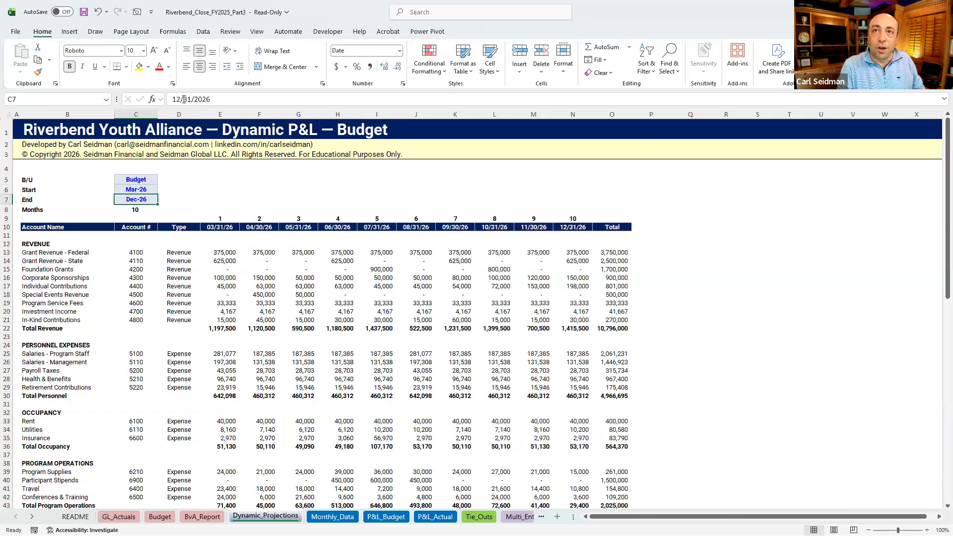
click(207, 100)
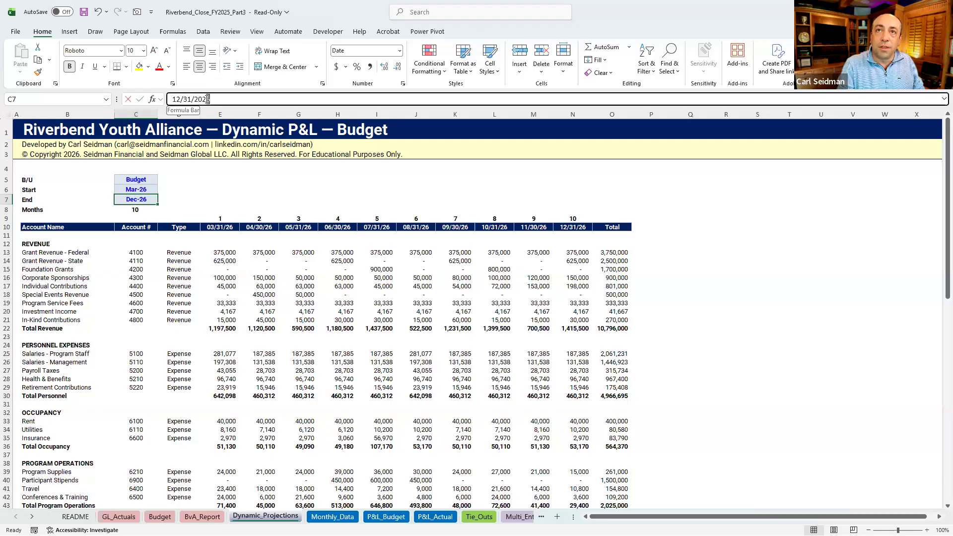
key(BackSpace)
text(7)
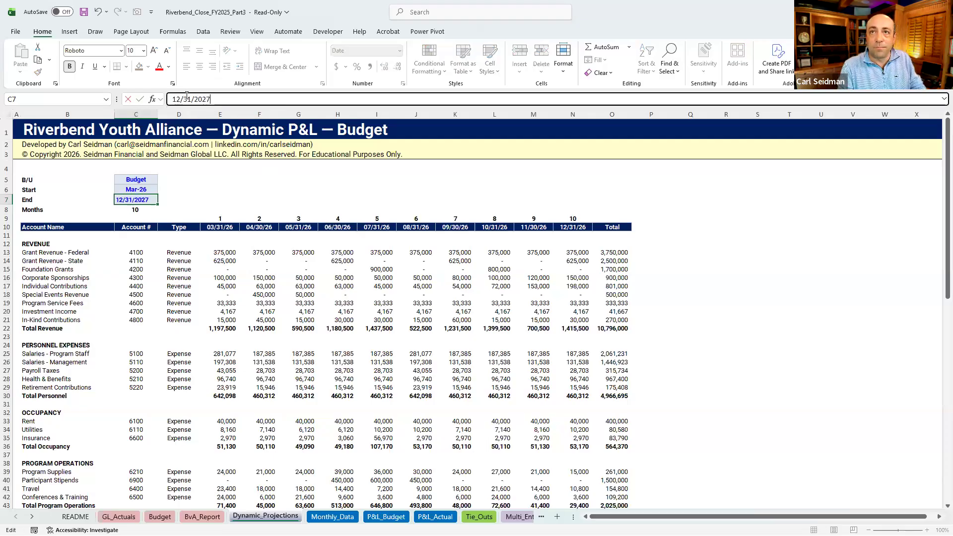
drag(180, 99, 165, 99)
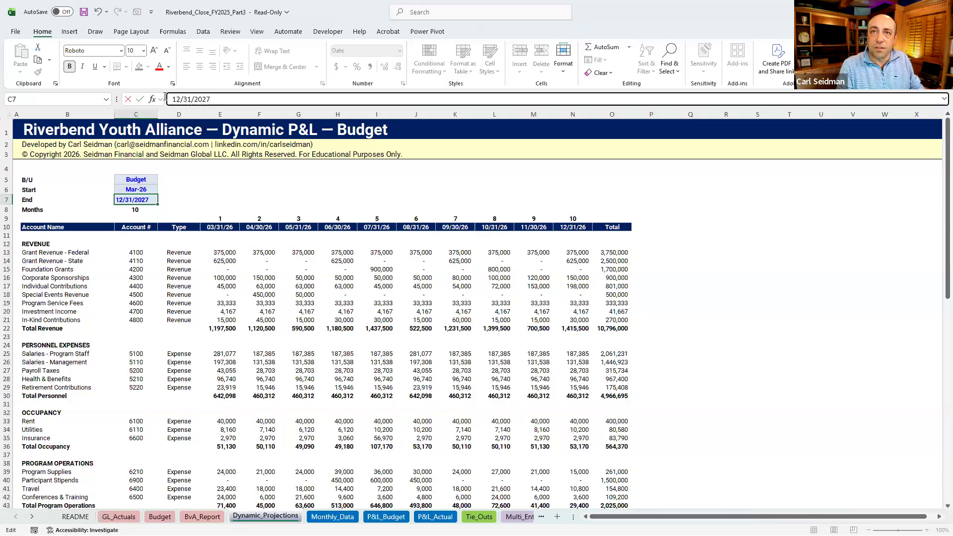
text(3)
key(Return)
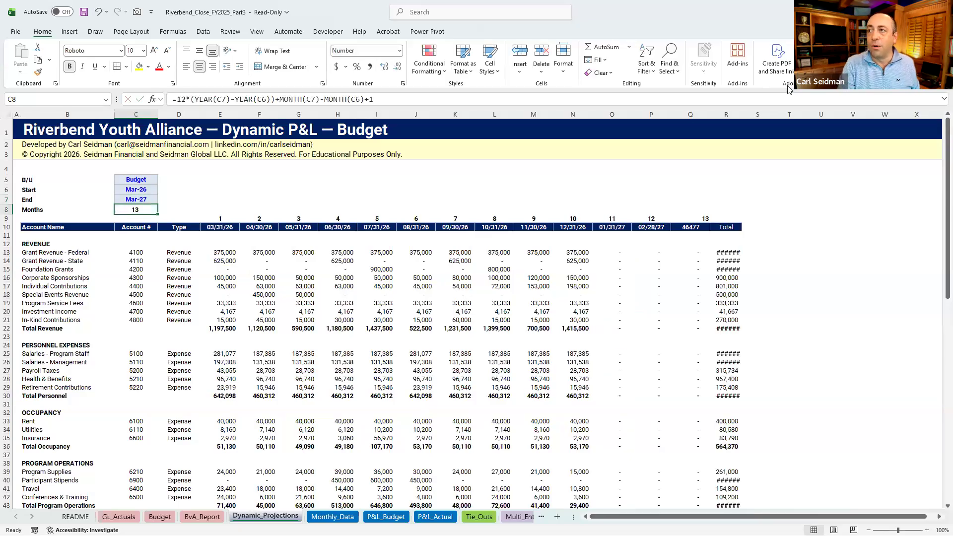
- Autofit column R and copy the date header formatting from P10 to Q10 with Format Painter
double_click(741, 111)
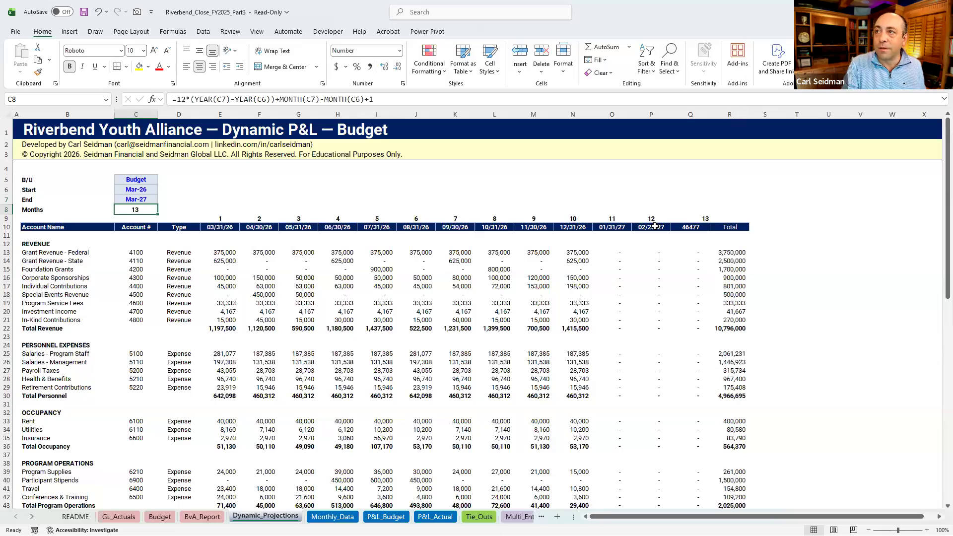
click(651, 227)
click(36, 73)
key(Right)
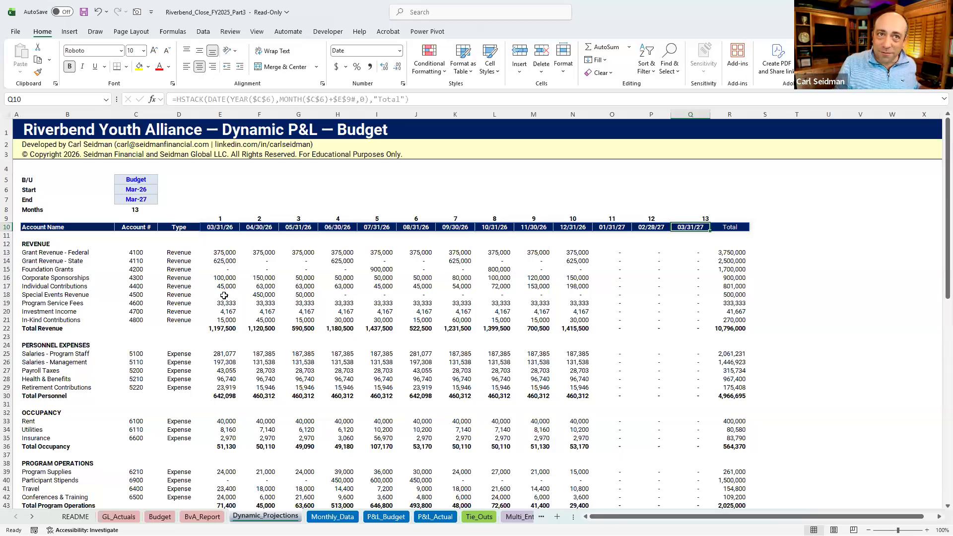
- Undo the formatting and date changes back to a January to December 2026 report period
key(ctrl+z)
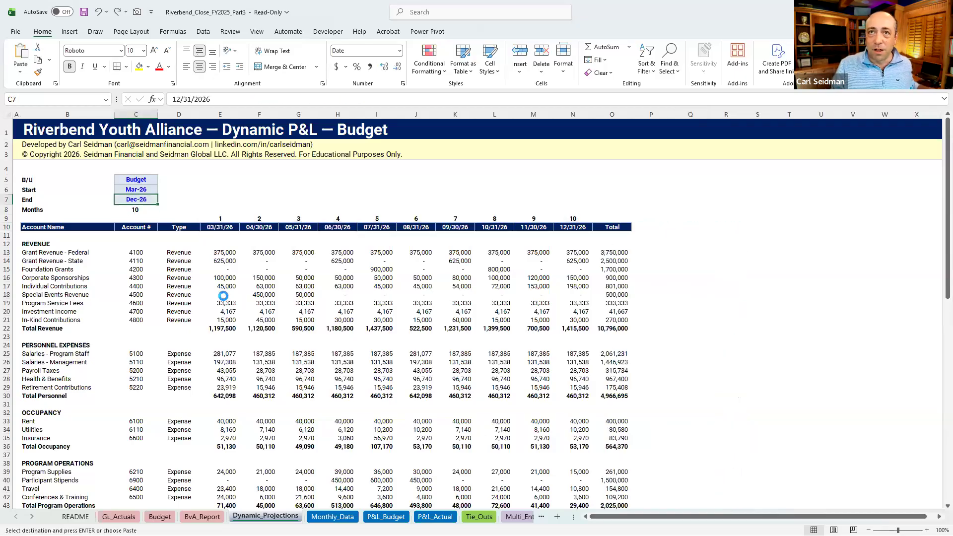
key(ctrl+z)
key(ctrl+z)
key(ctrl+z)
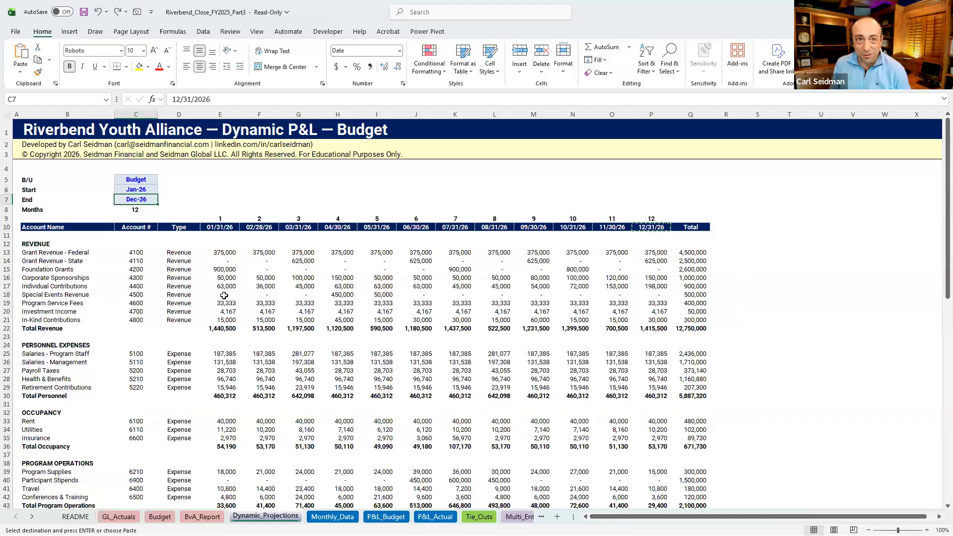
- Check the B/U choices offered in C5, and view the Budget and GL_Actuals source sheets
click(129, 180)
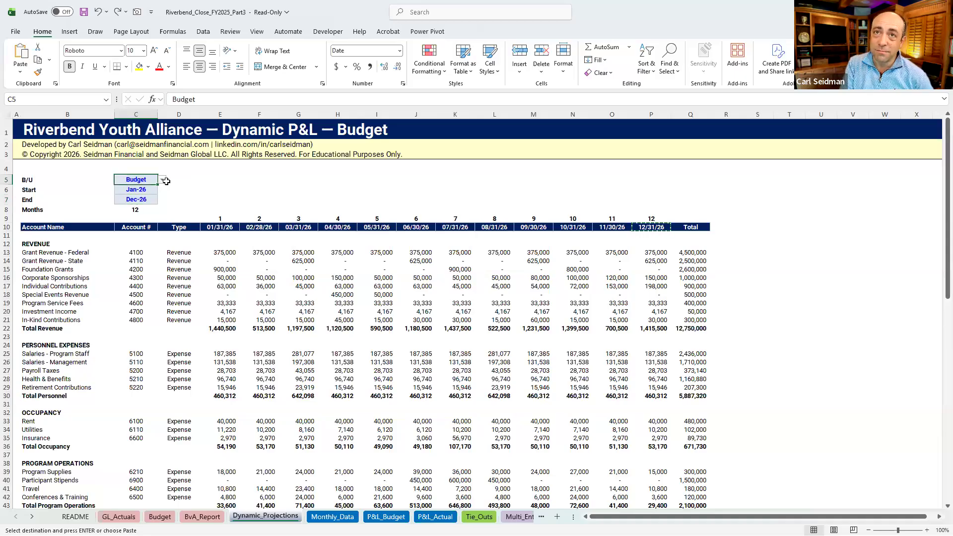
click(163, 180)
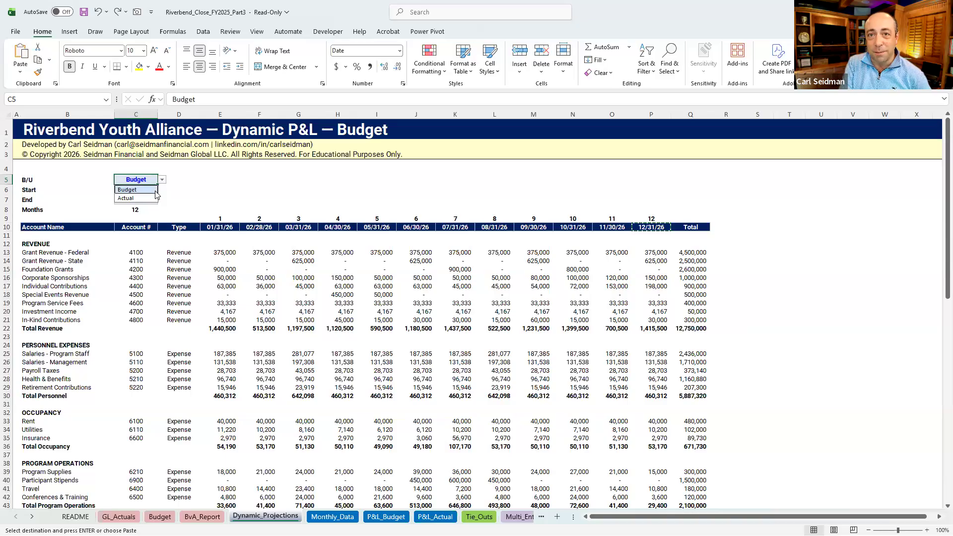
click(159, 516)
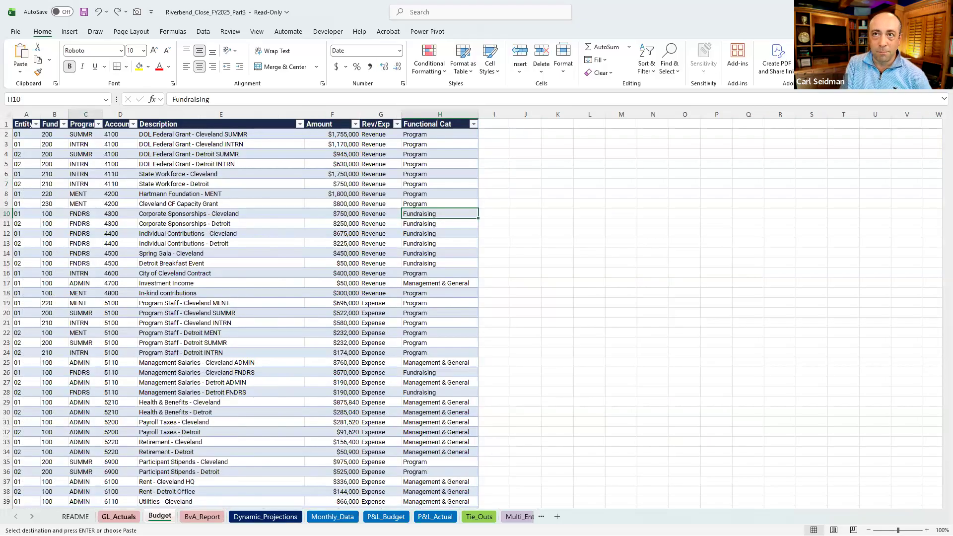
click(119, 517)
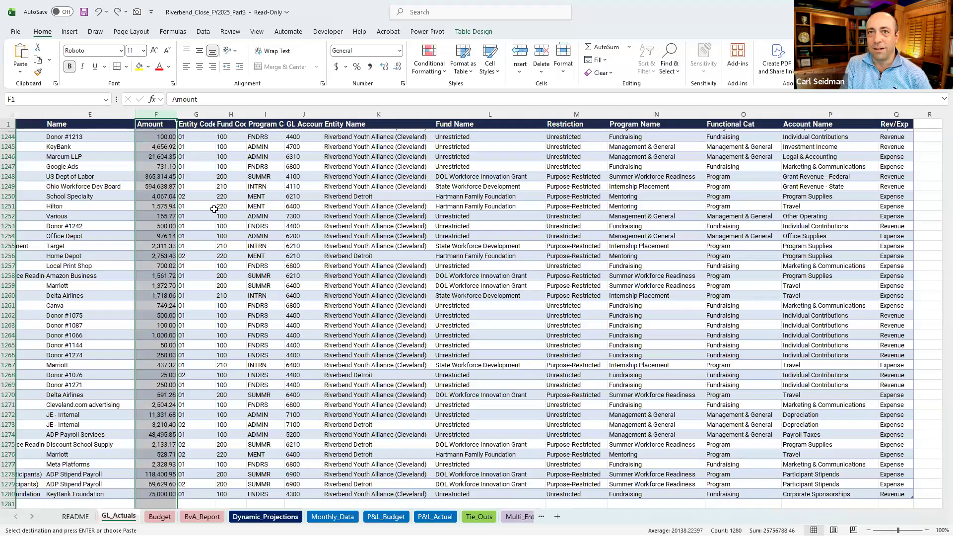
- Return to Dynamic_Projections and switch the B/U selection in C5 to Actual
click(266, 516)
click(162, 180)
click(146, 198)
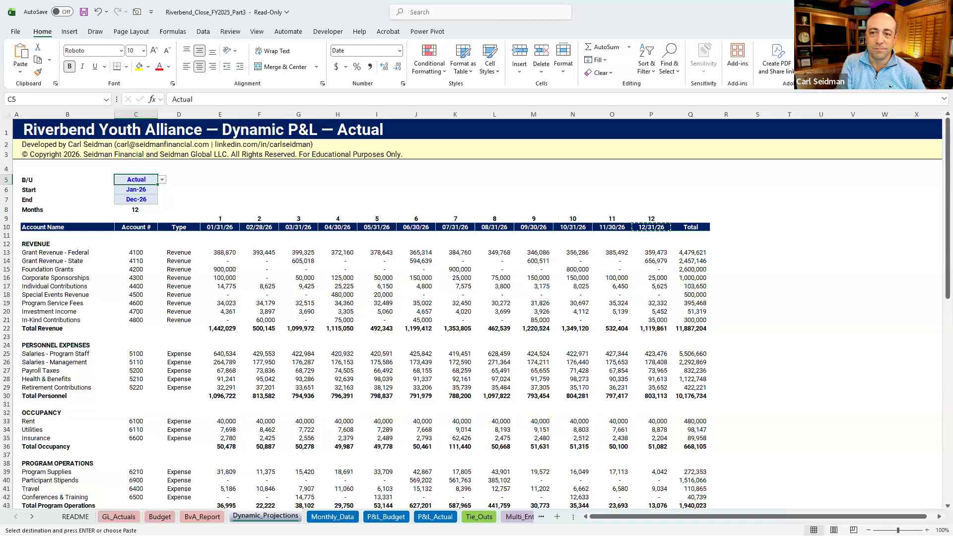
- Create a copy of the Dynamic_Projections sheet in the same workbook, placed before Monthly_Data
right_click(243, 516)
click(289, 407)
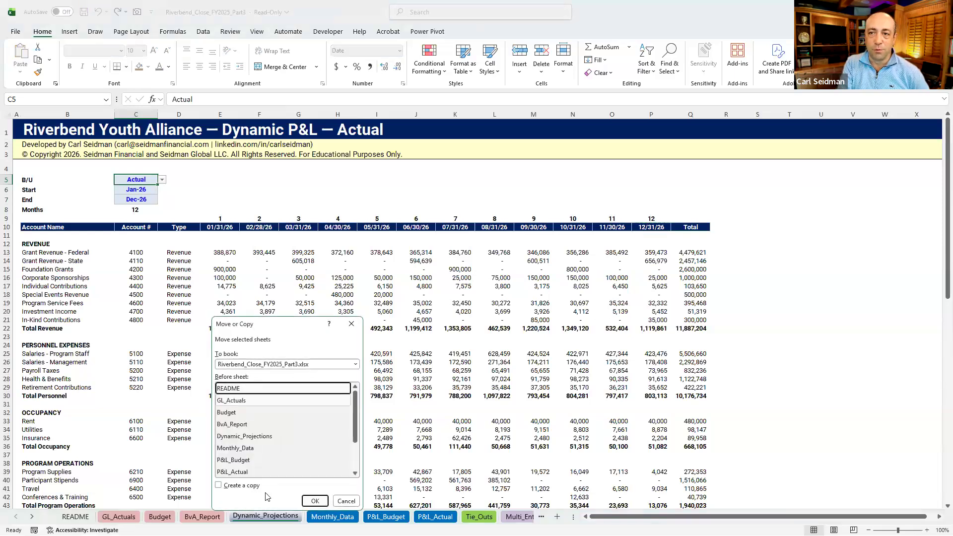
click(257, 486)
click(258, 448)
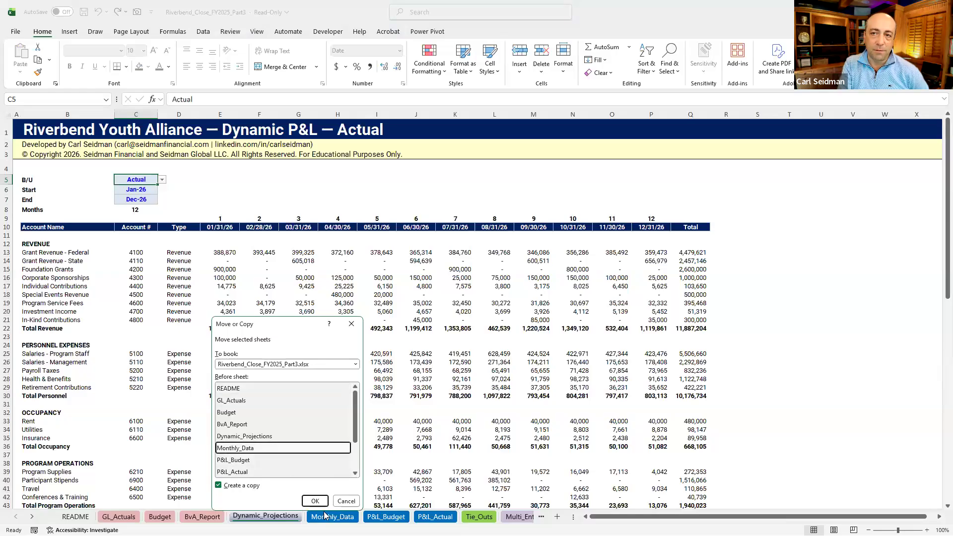
click(317, 501)
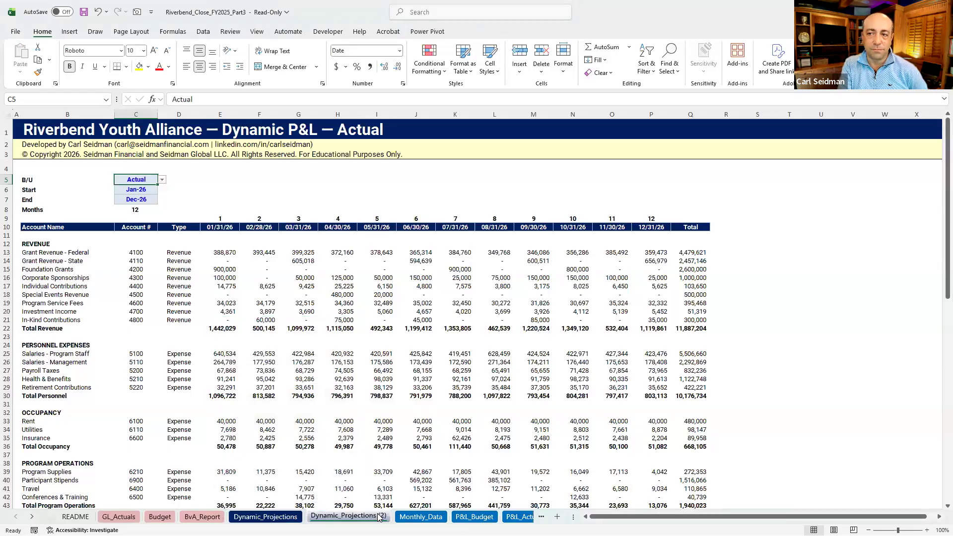
- Rename the copied sheet Dynamic_Projections (B) and the original sheet Dynamic_Projections_A
double_click(380, 516)
click(380, 516)
key(BackSpace)
text(B)
click(298, 517)
double_click(298, 516)
text(_A)
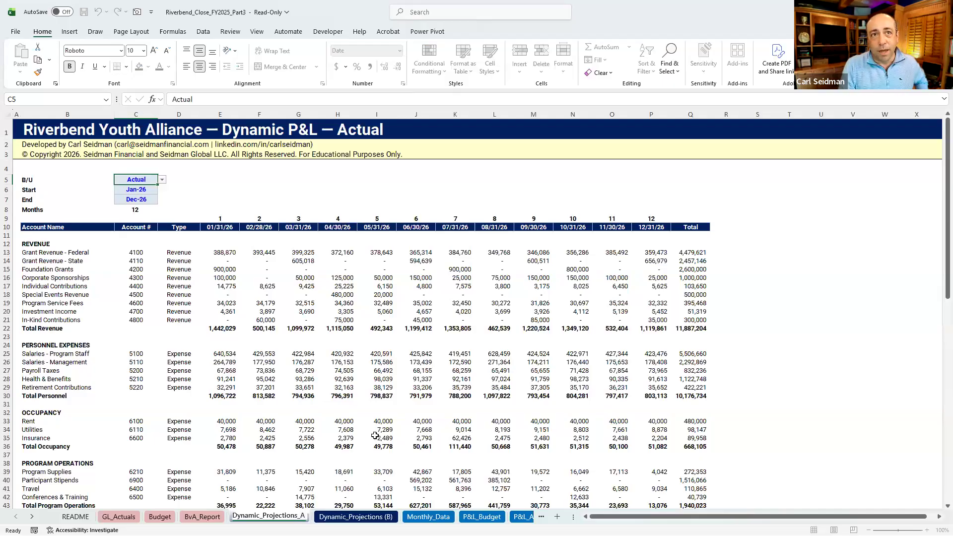
click(375, 437)
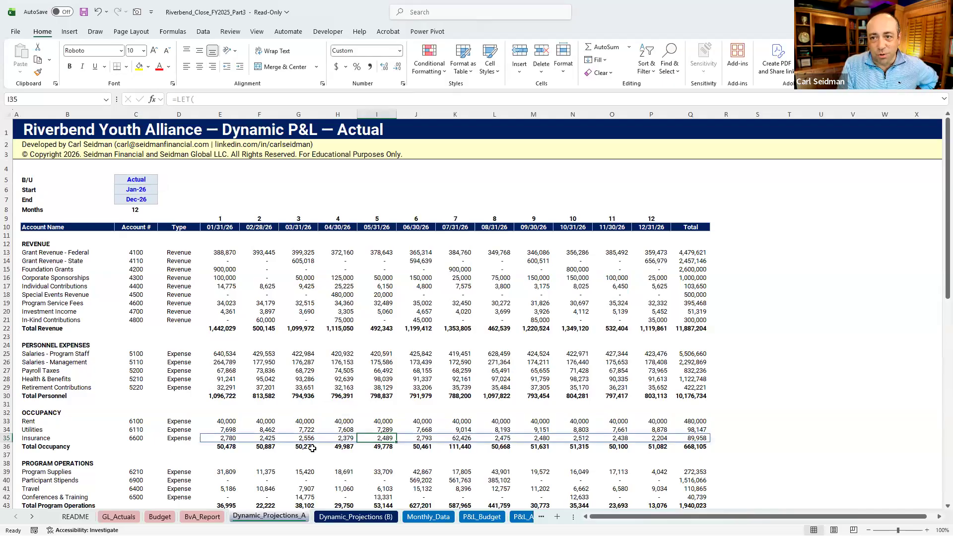
- On Dynamic_Projections (B), switch the B/U selection in C5 to Budget
click(356, 517)
click(161, 179)
click(145, 189)
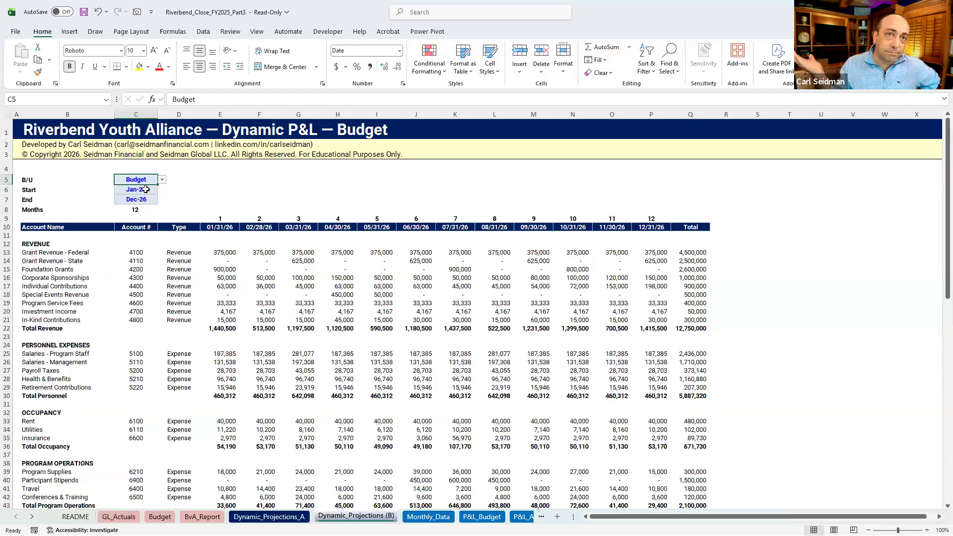
- Compare the Actual report on Dynamic_Projections_A with the Budget report on Dynamic_Projections (B)
click(269, 517)
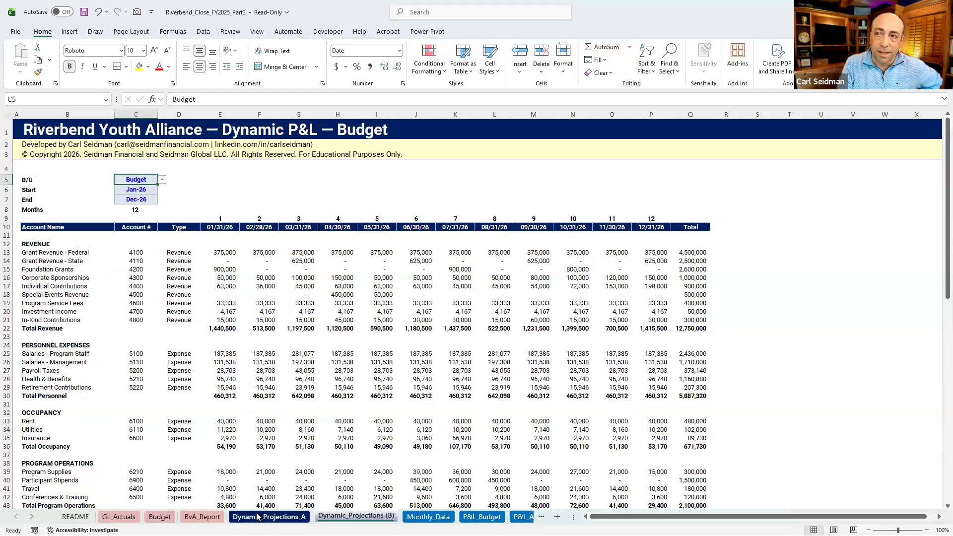
click(325, 517)
click(304, 518)
click(319, 517)
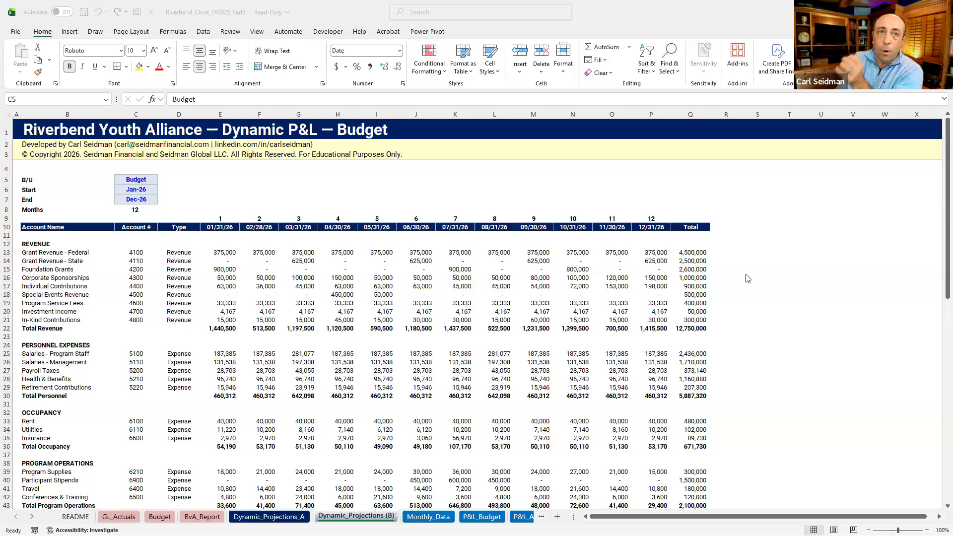
click(743, 243)
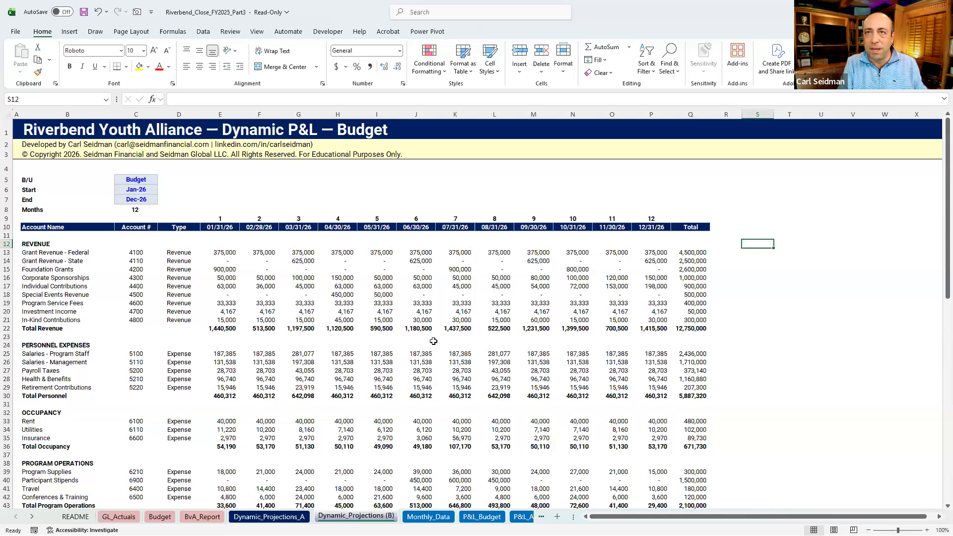
- On Dynamic_Projections_A, set the report start date in C6 to 7/31/2026
click(269, 516)
click(145, 187)
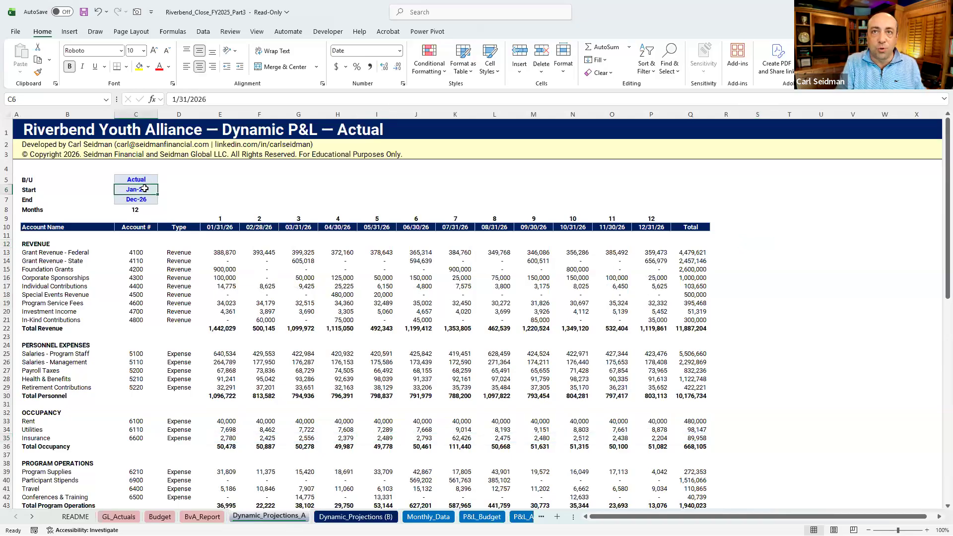
click(169, 99)
text(7)
key(Return)
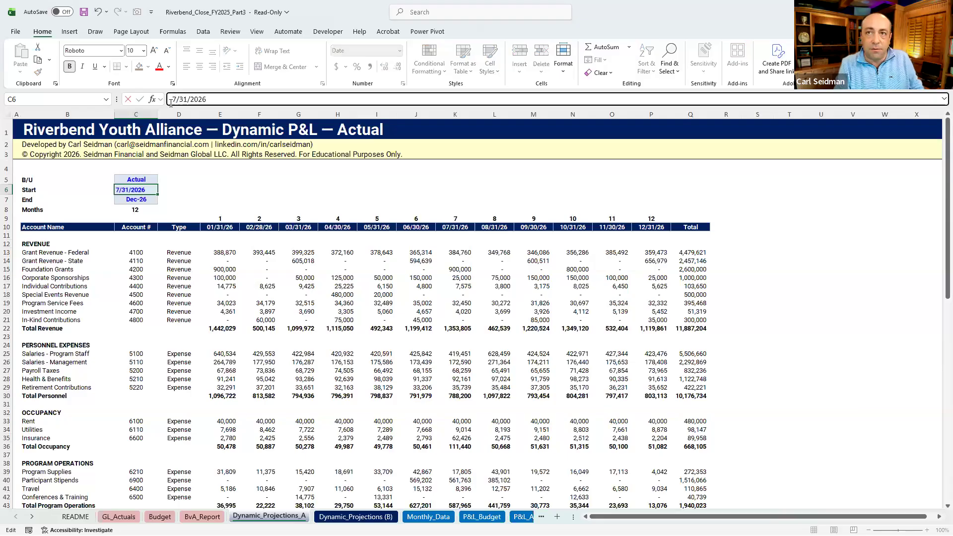
- Set the start date in C6 of Dynamic_Projections (B) to 7/31/2026 and compare the report with Dynamic_Projections_A
click(349, 517)
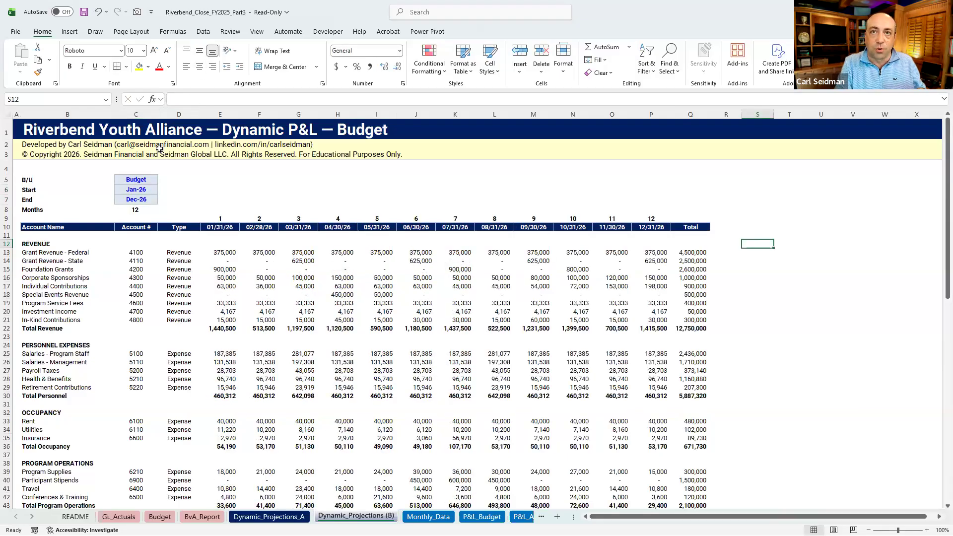
click(144, 190)
click(177, 99)
key(BackSpace)
text(7/31/2026)
key(Return)
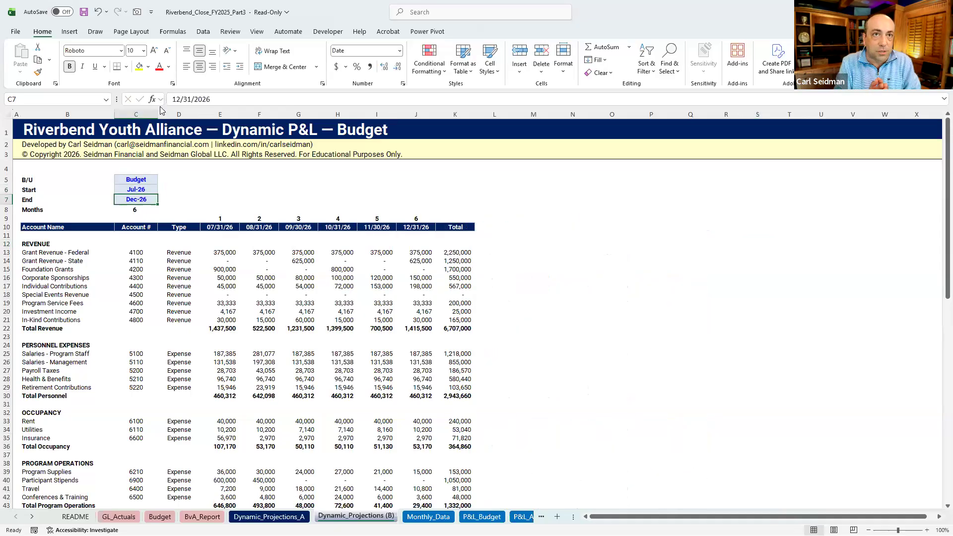
click(262, 516)
click(356, 516)
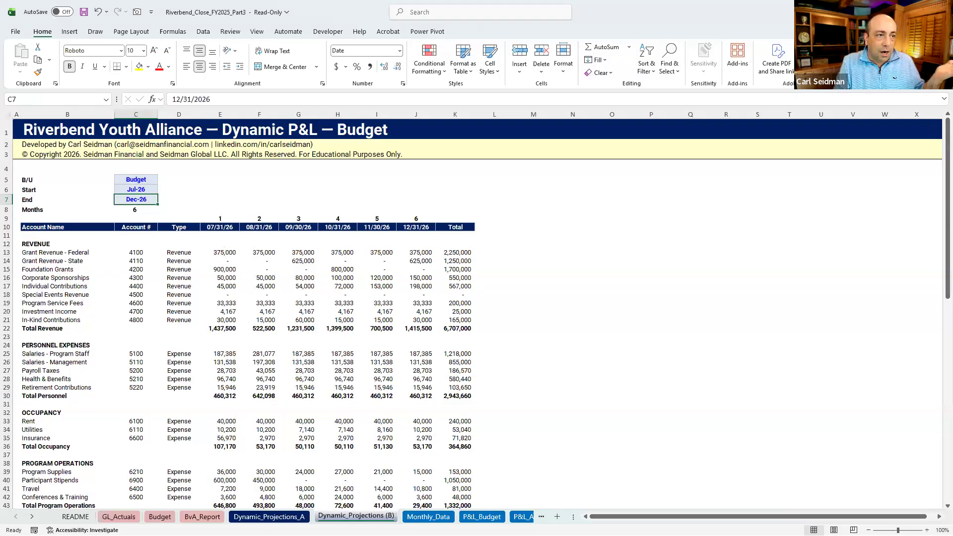
- Switch to the slide show and advance past Polling Question #6 to the slide about taking the models and data files
key(alt+Tab)
click(388, 279)
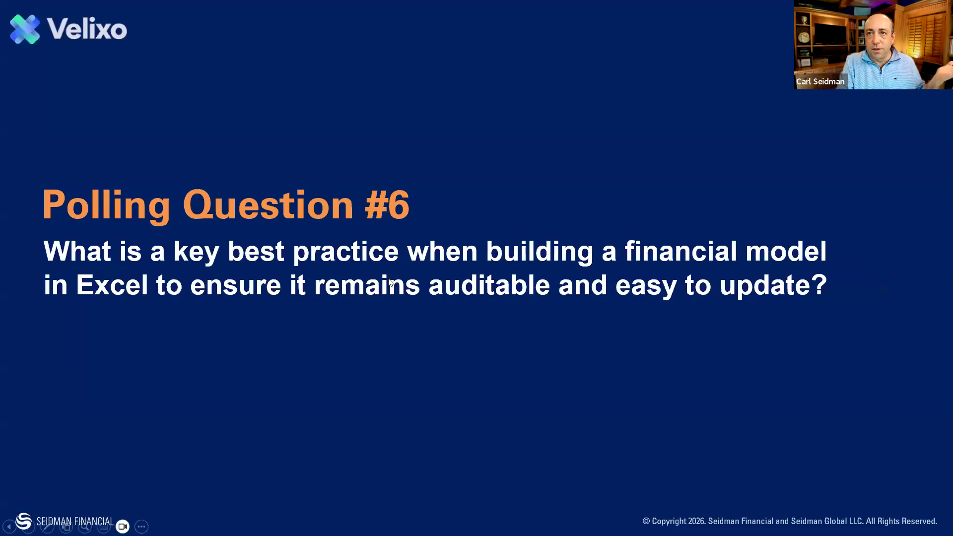
click(388, 279)
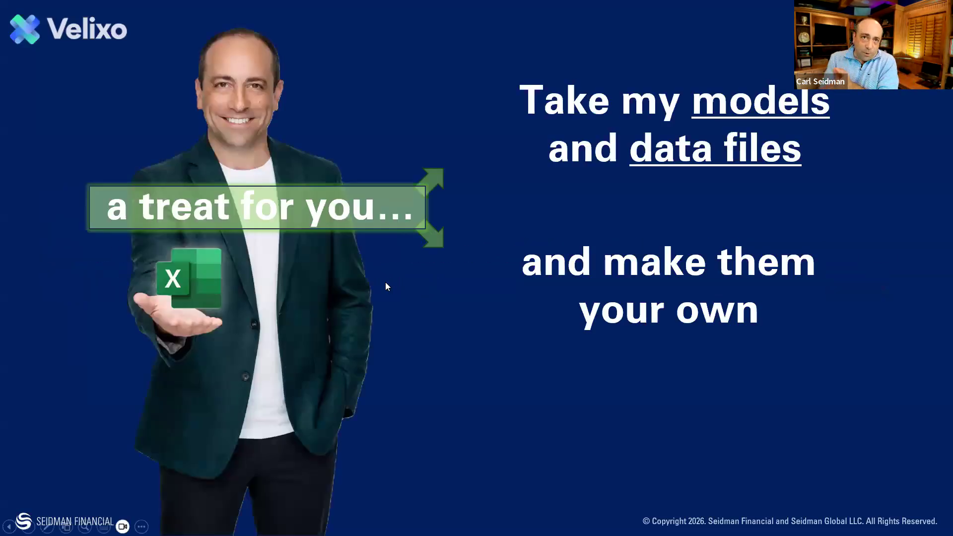